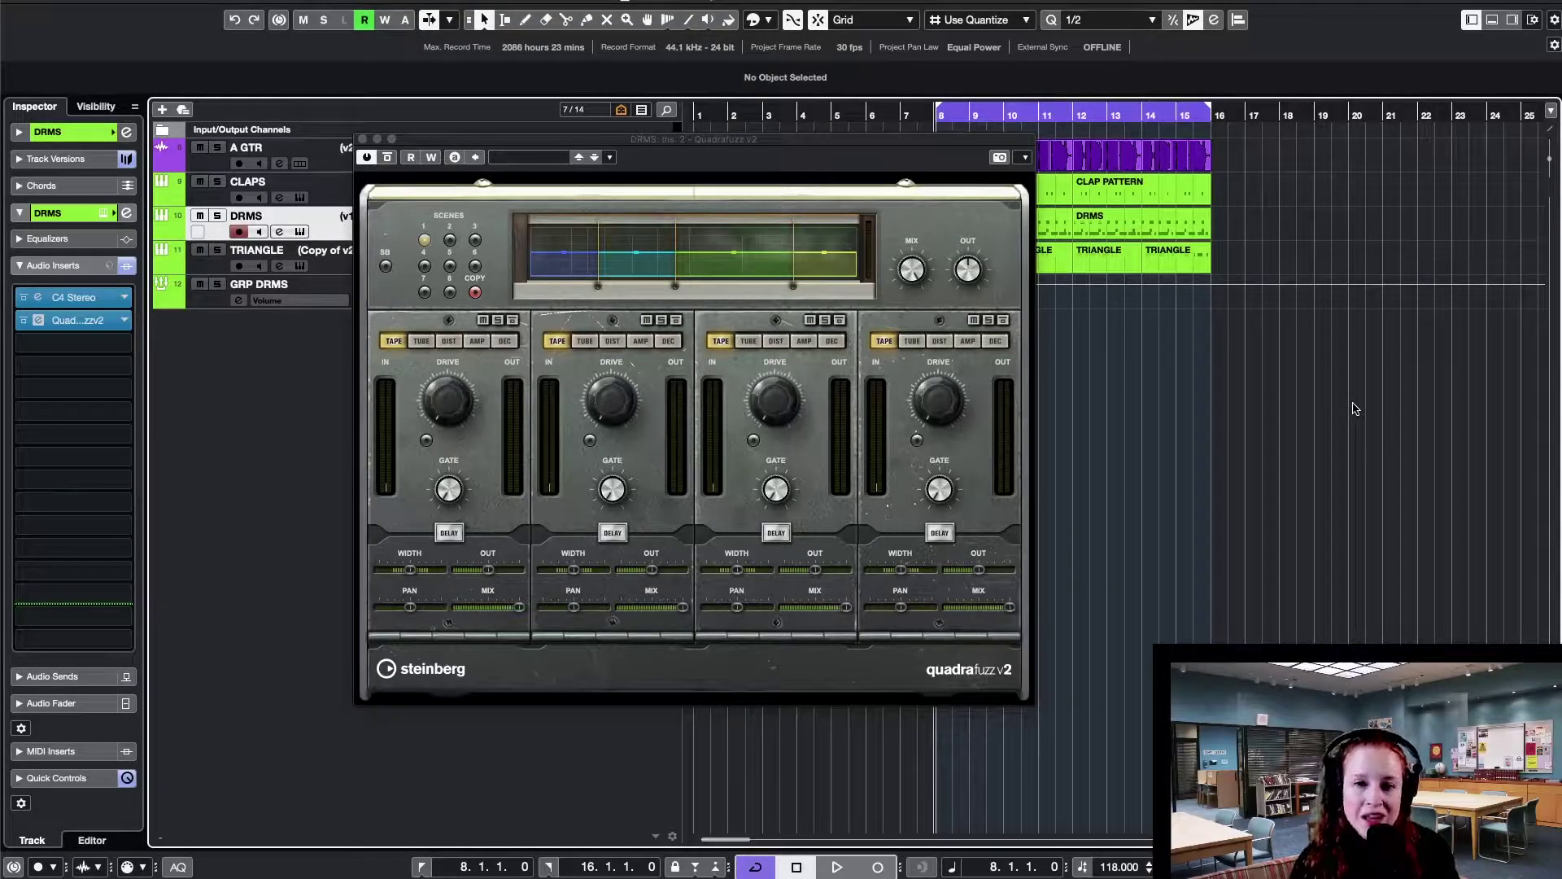
- Raise Quadrafuzz's second crossover frequency to about 3.2 kHz
left_click(879, 478)
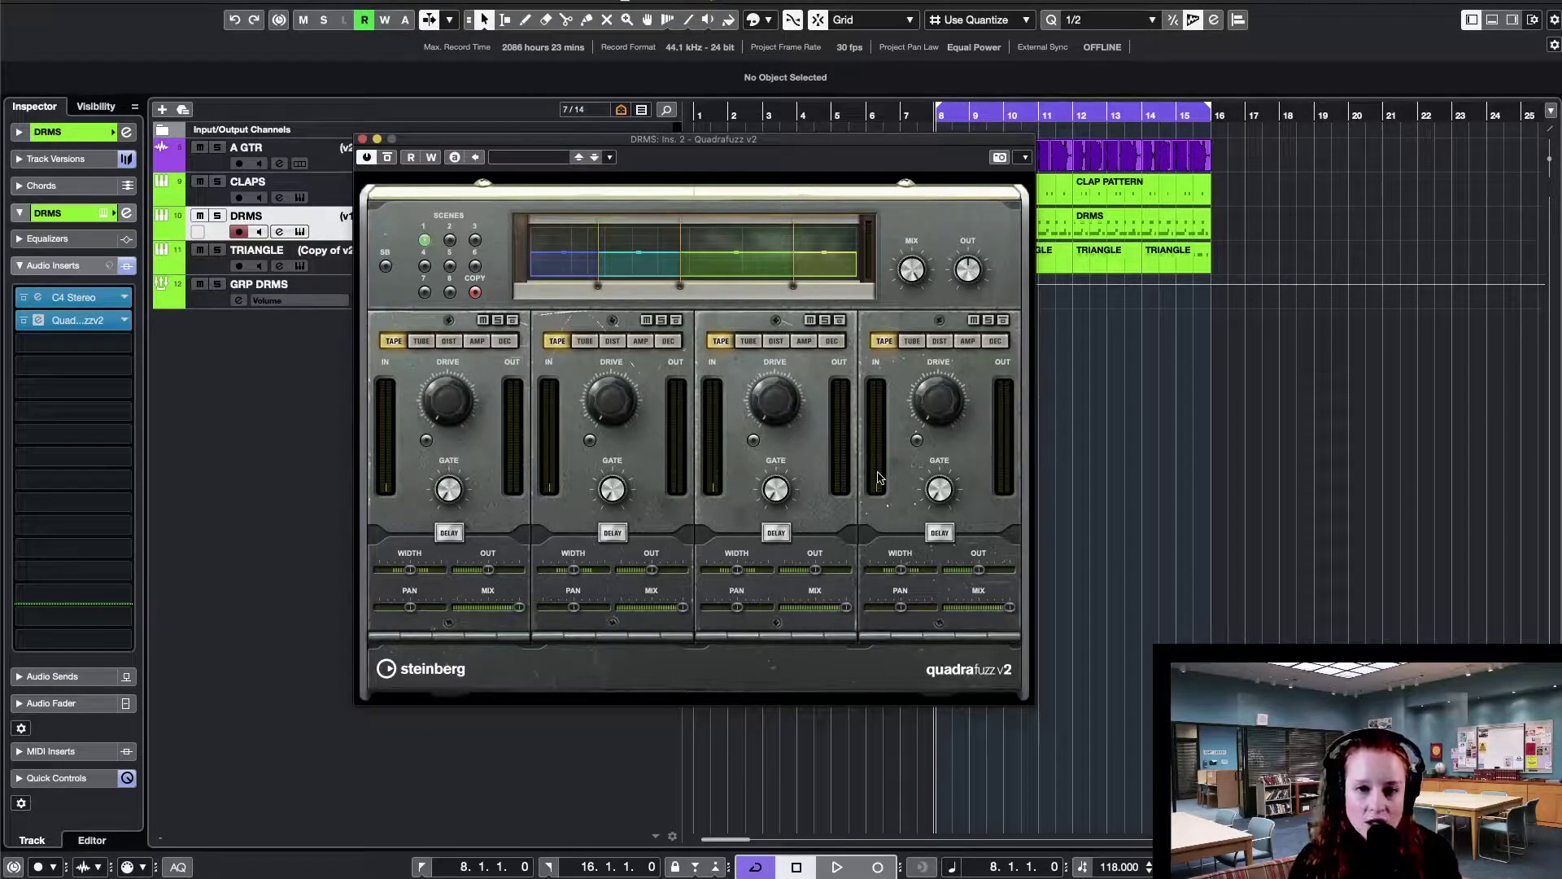
mouse_move(681, 246)
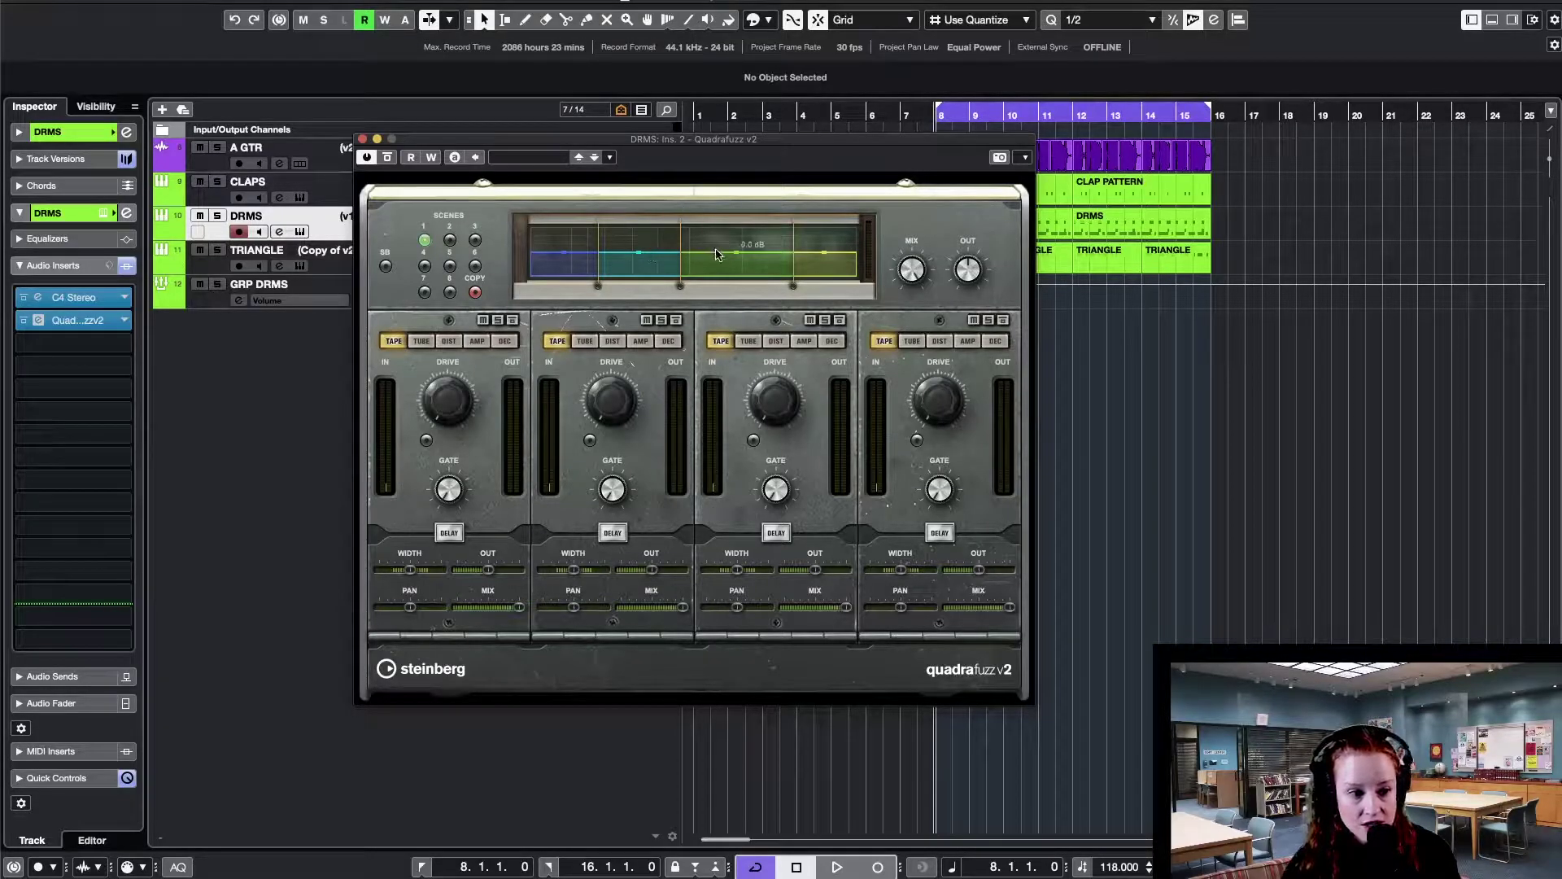
mouse_move(791, 235)
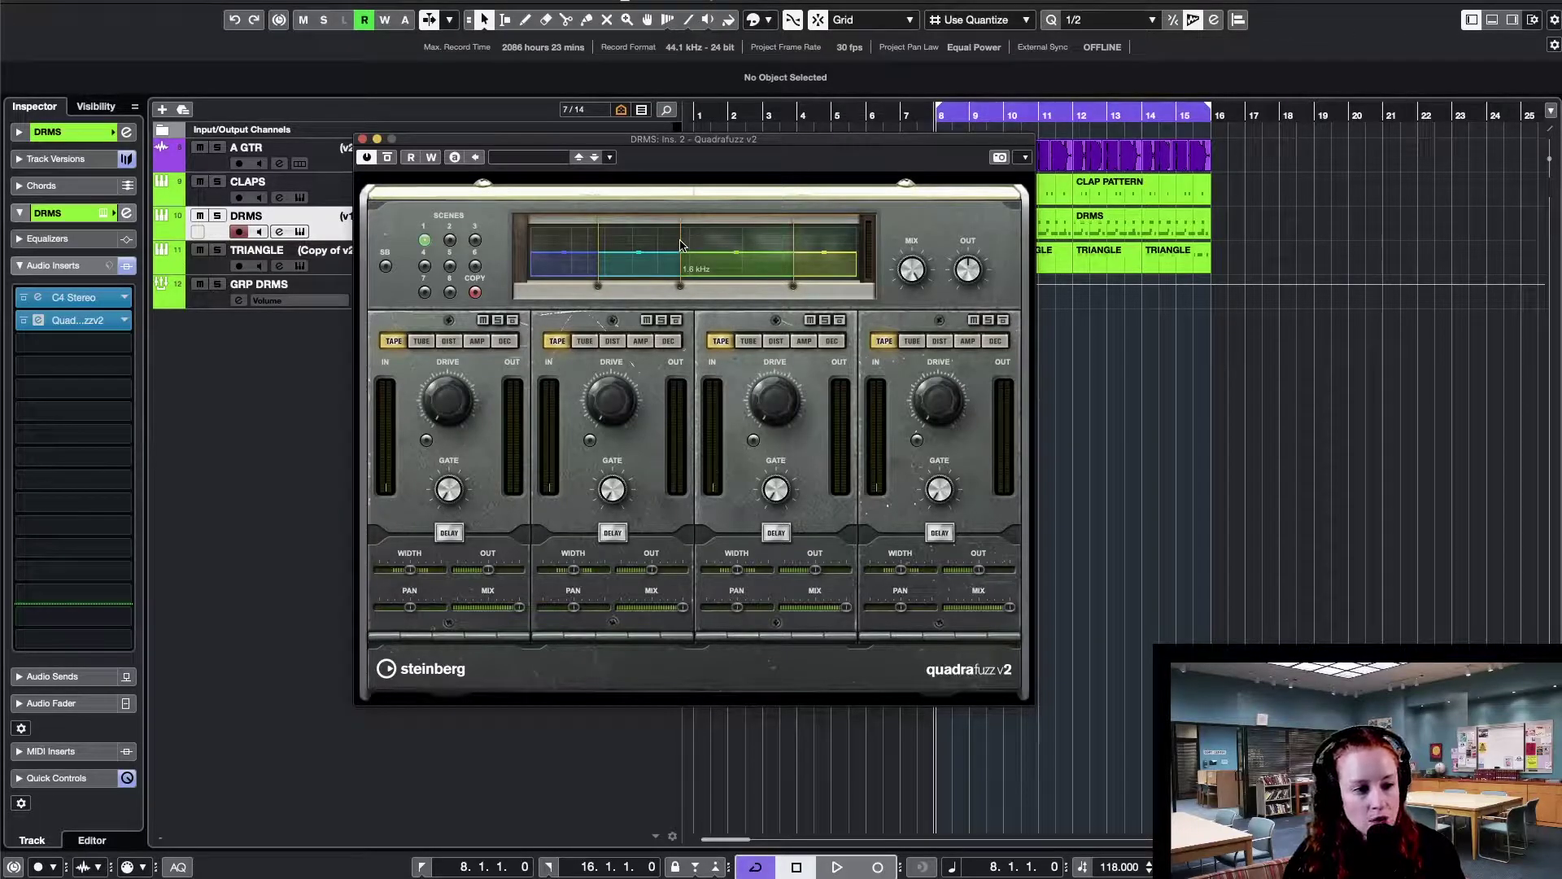
mouse_move(681, 244)
left_mouse_down()
mouse_move(715, 235)
mouse_move(677, 238)
mouse_move(696, 239)
left_mouse_up()
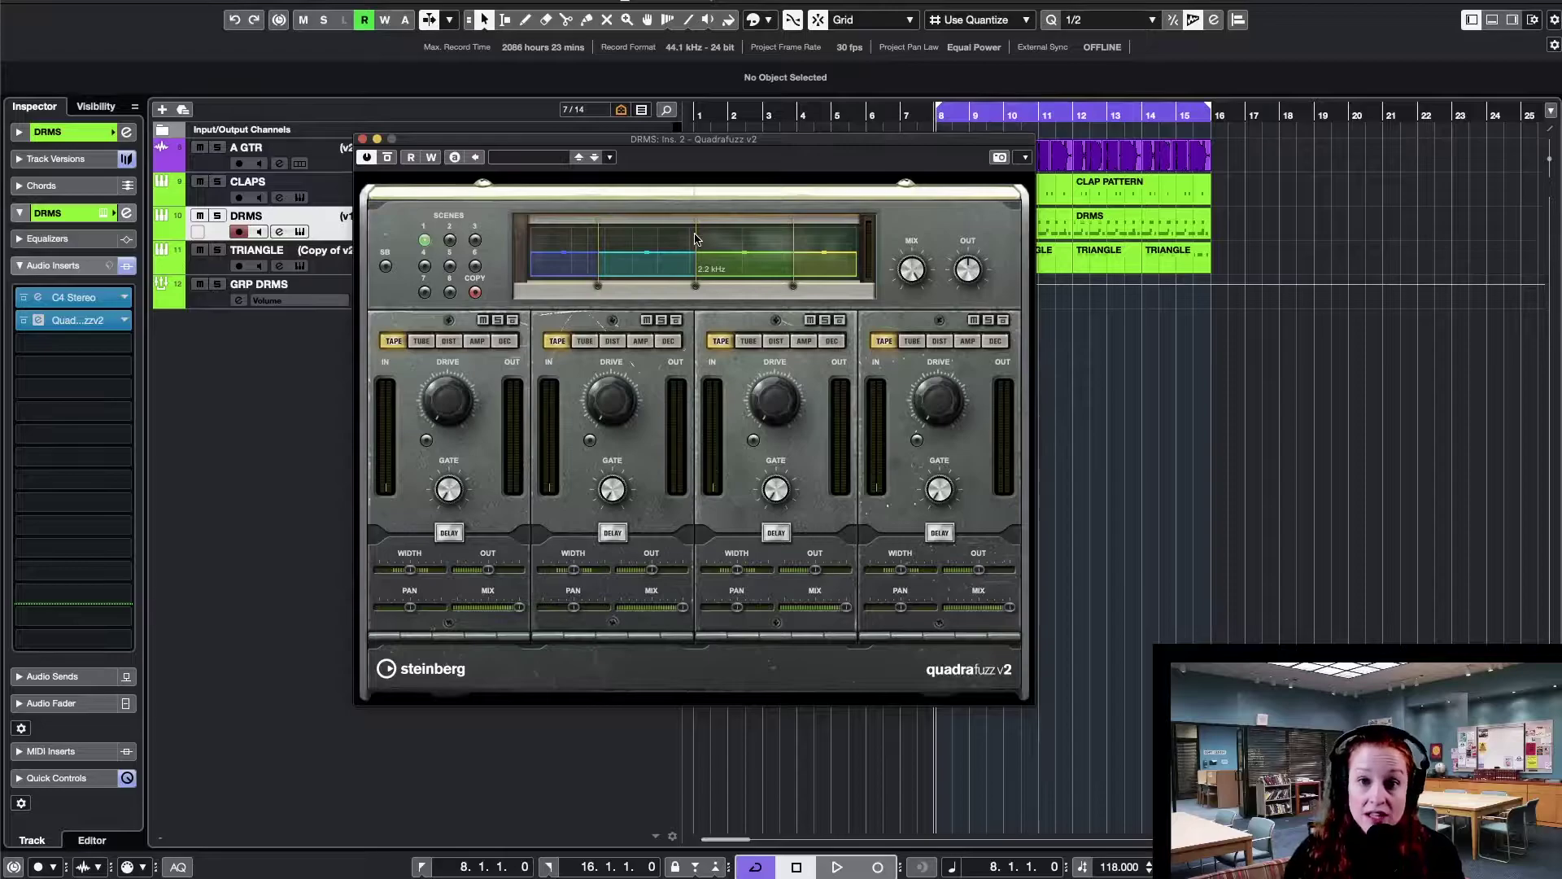
- Set band 3's output level to -1.8 dB
mouse_move(745, 258)
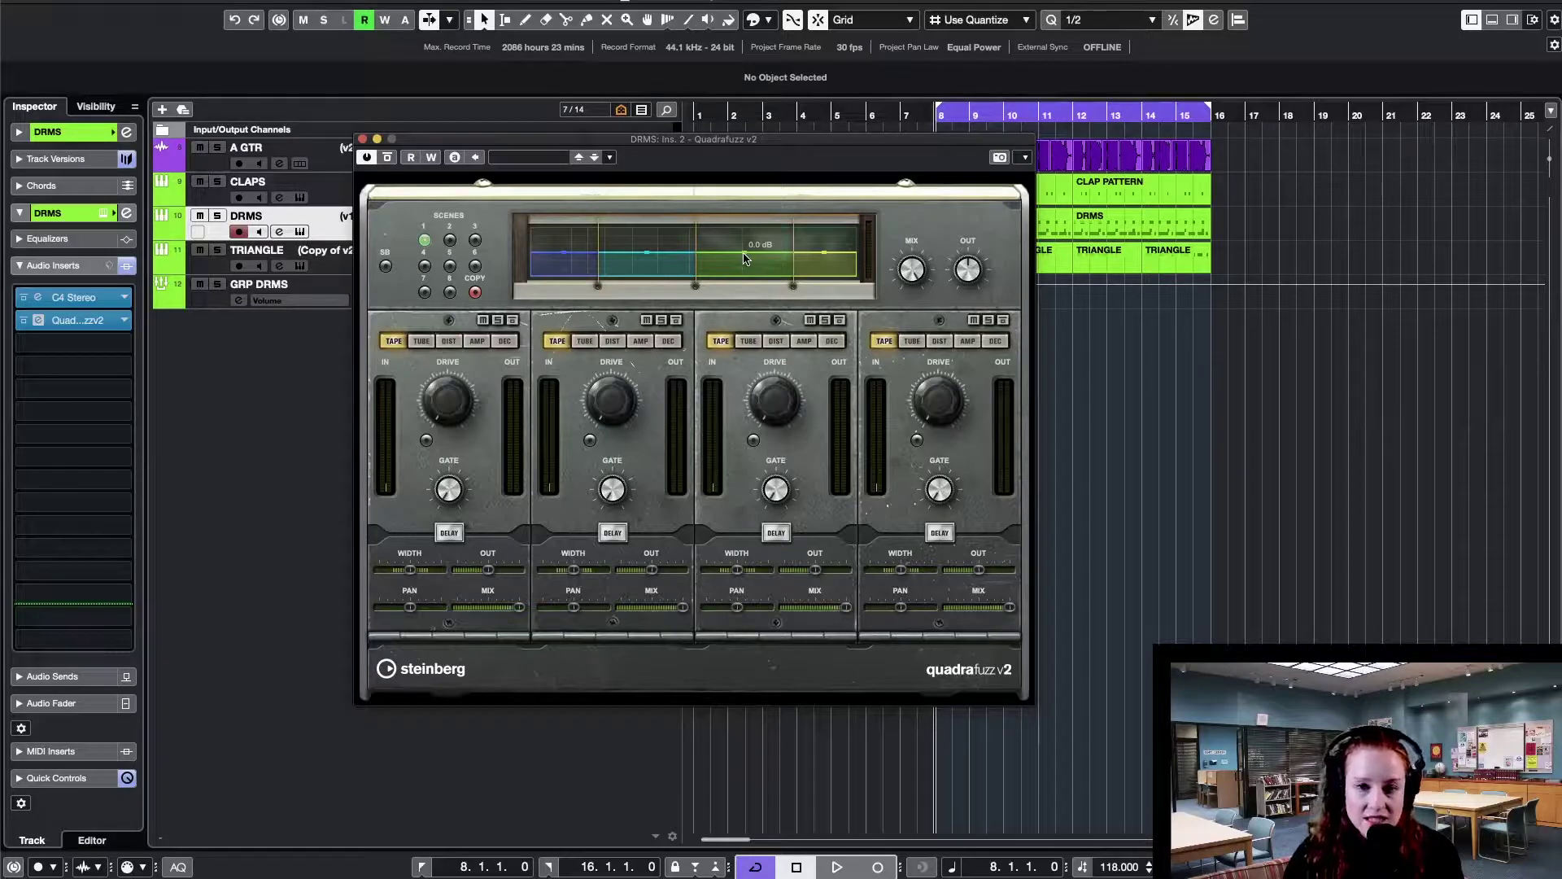
left_click_drag(746, 259, 745, 256)
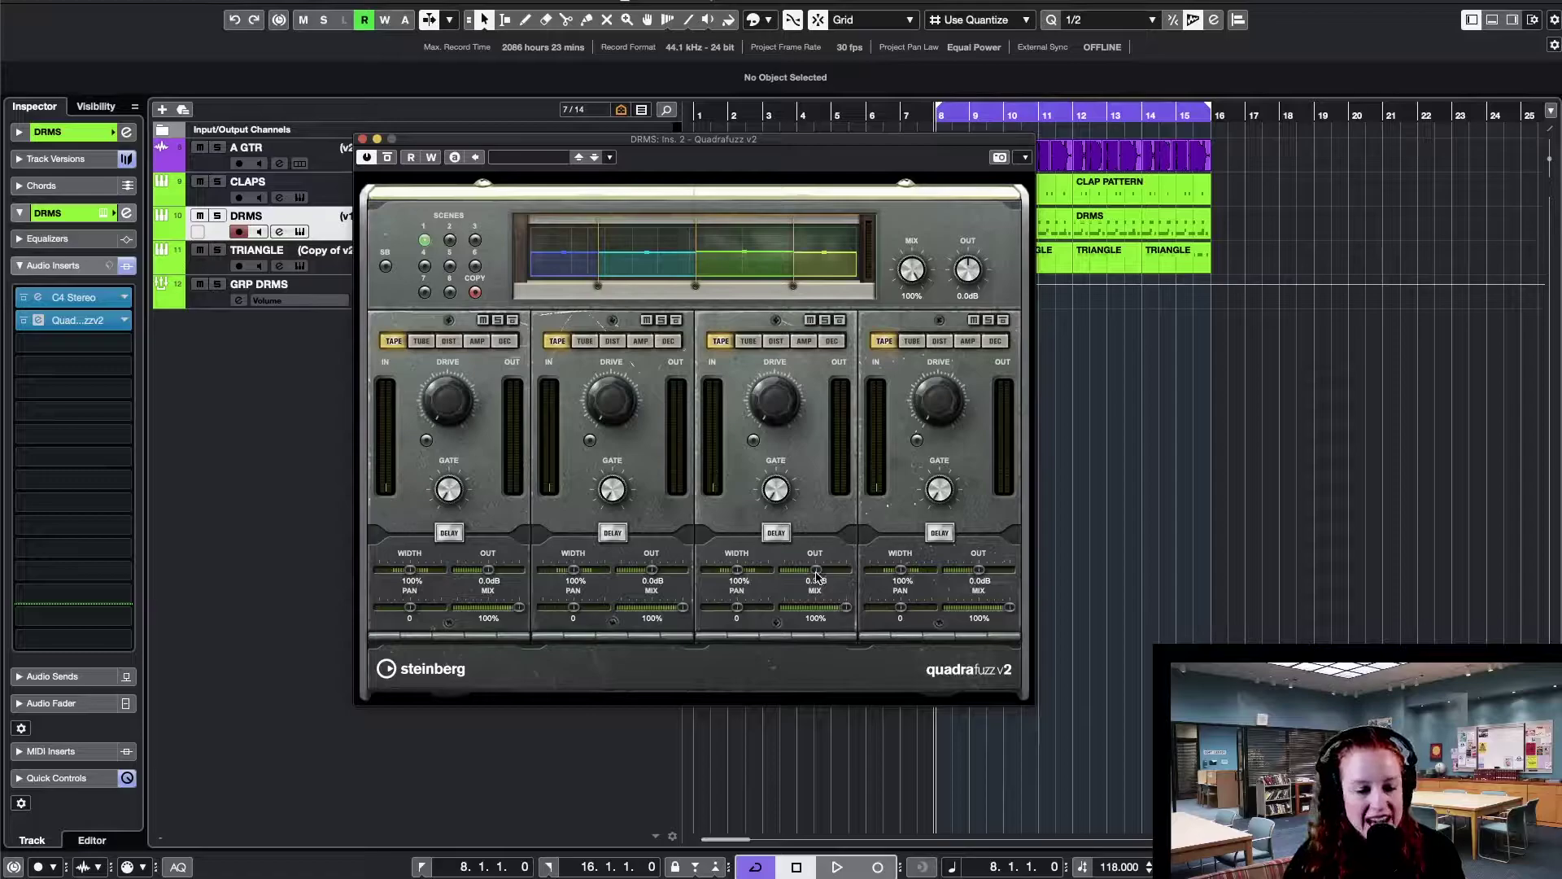
scroll(817, 576, "up", 5)
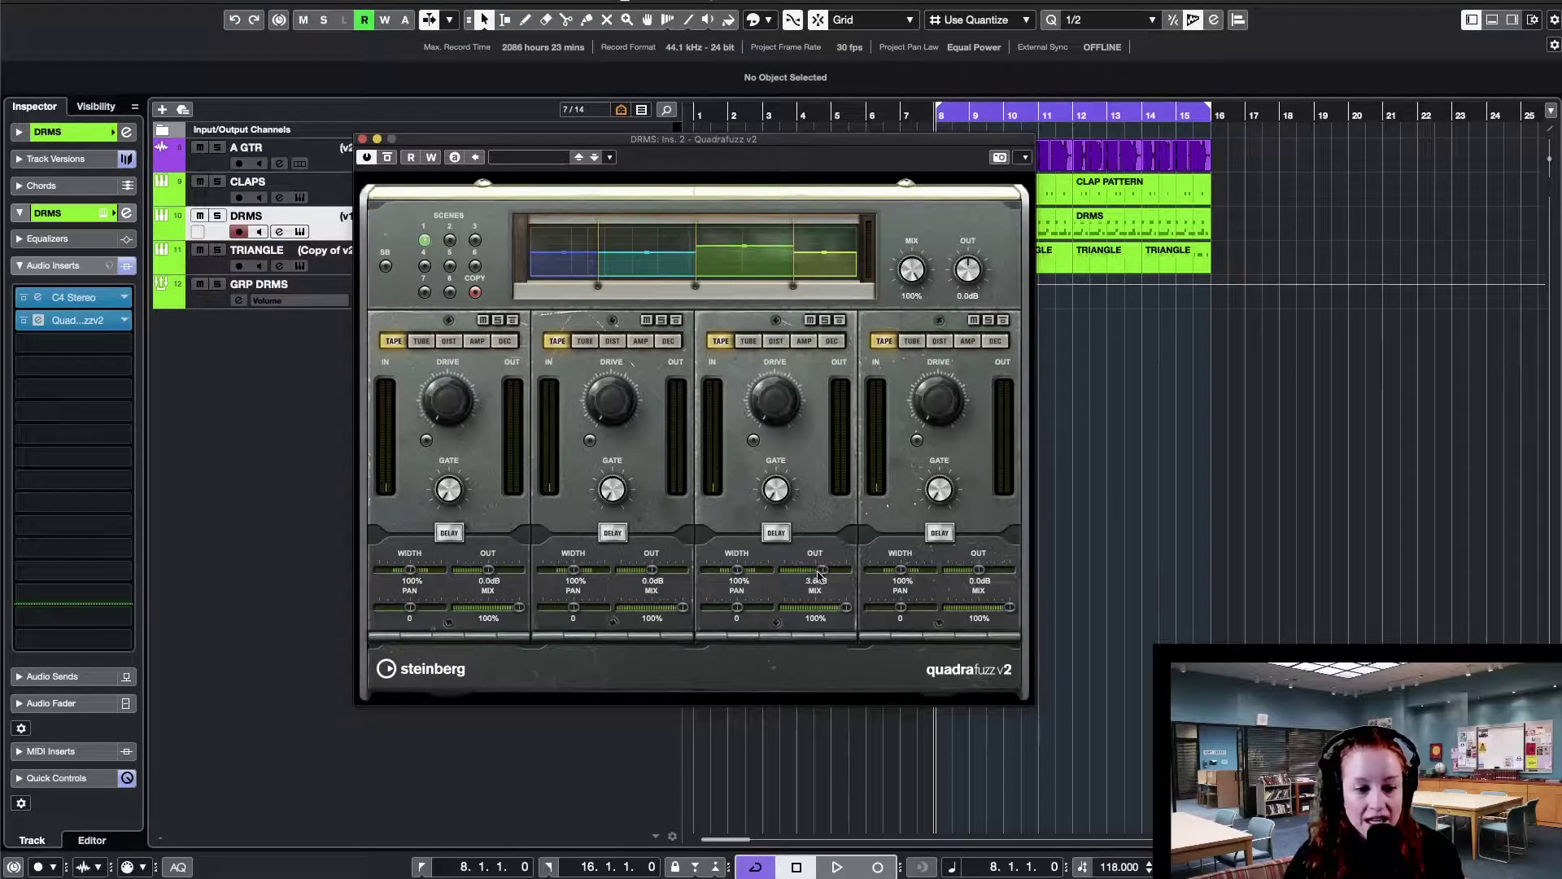
scroll(817, 576, "down", 5)
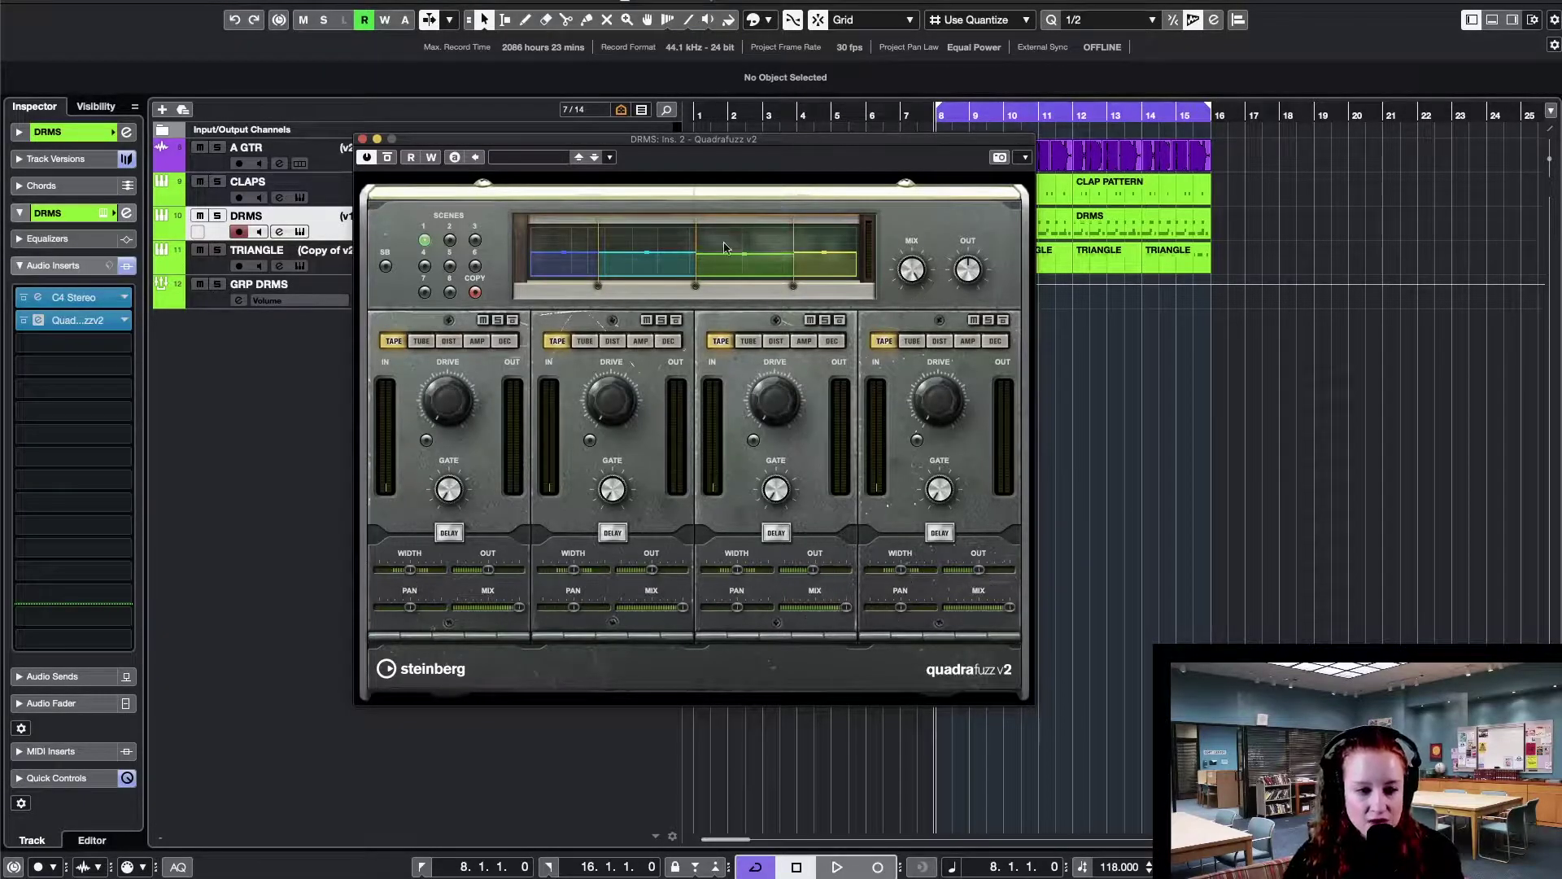
left_click_drag(727, 247, 734, 256)
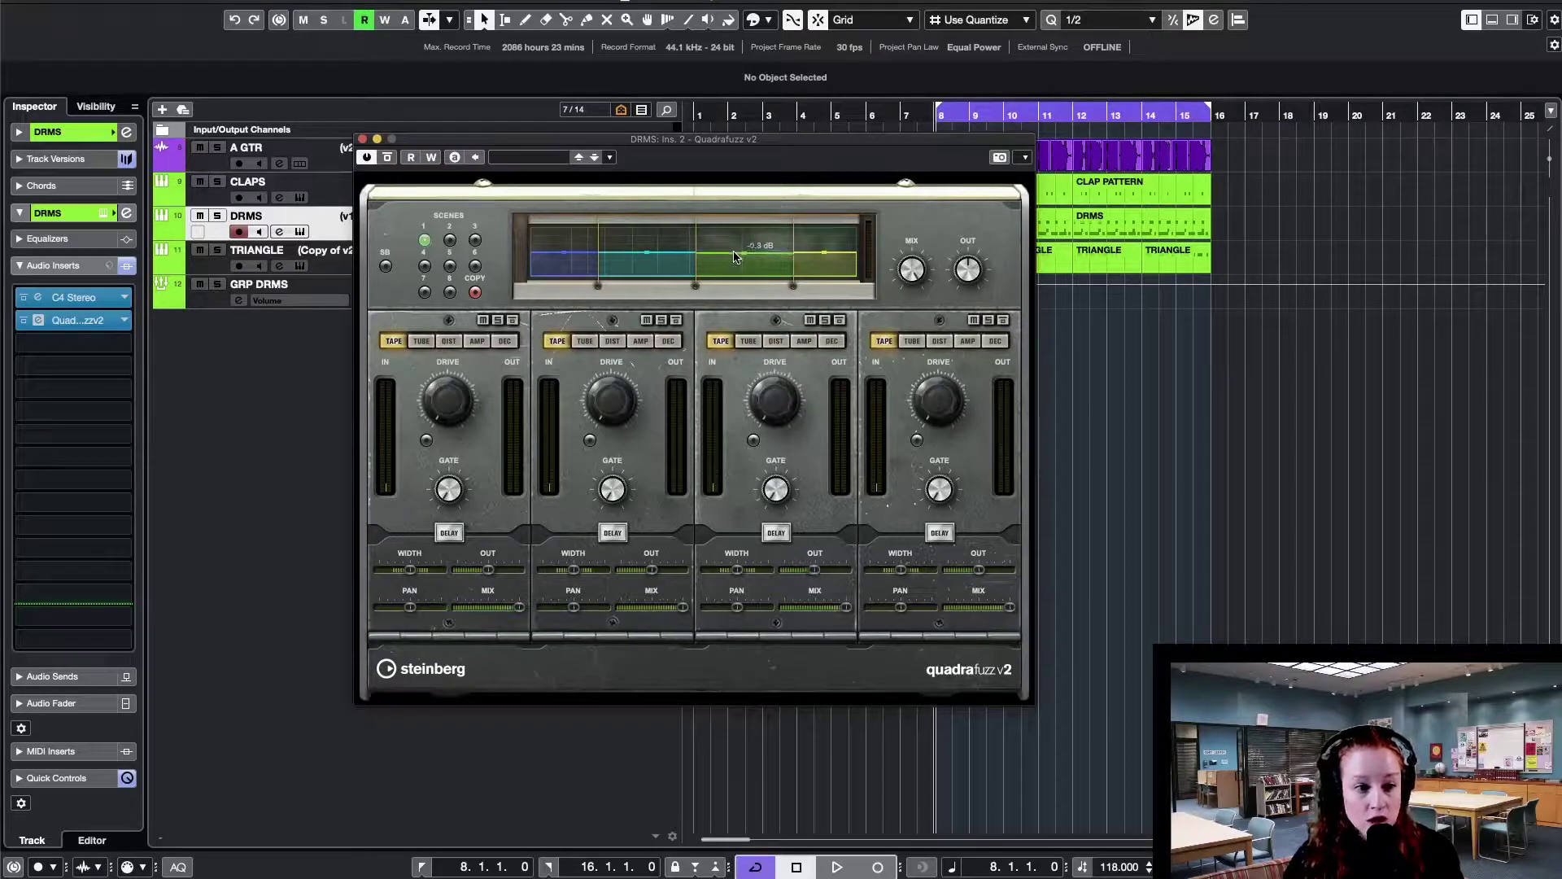
left_click(385, 266)
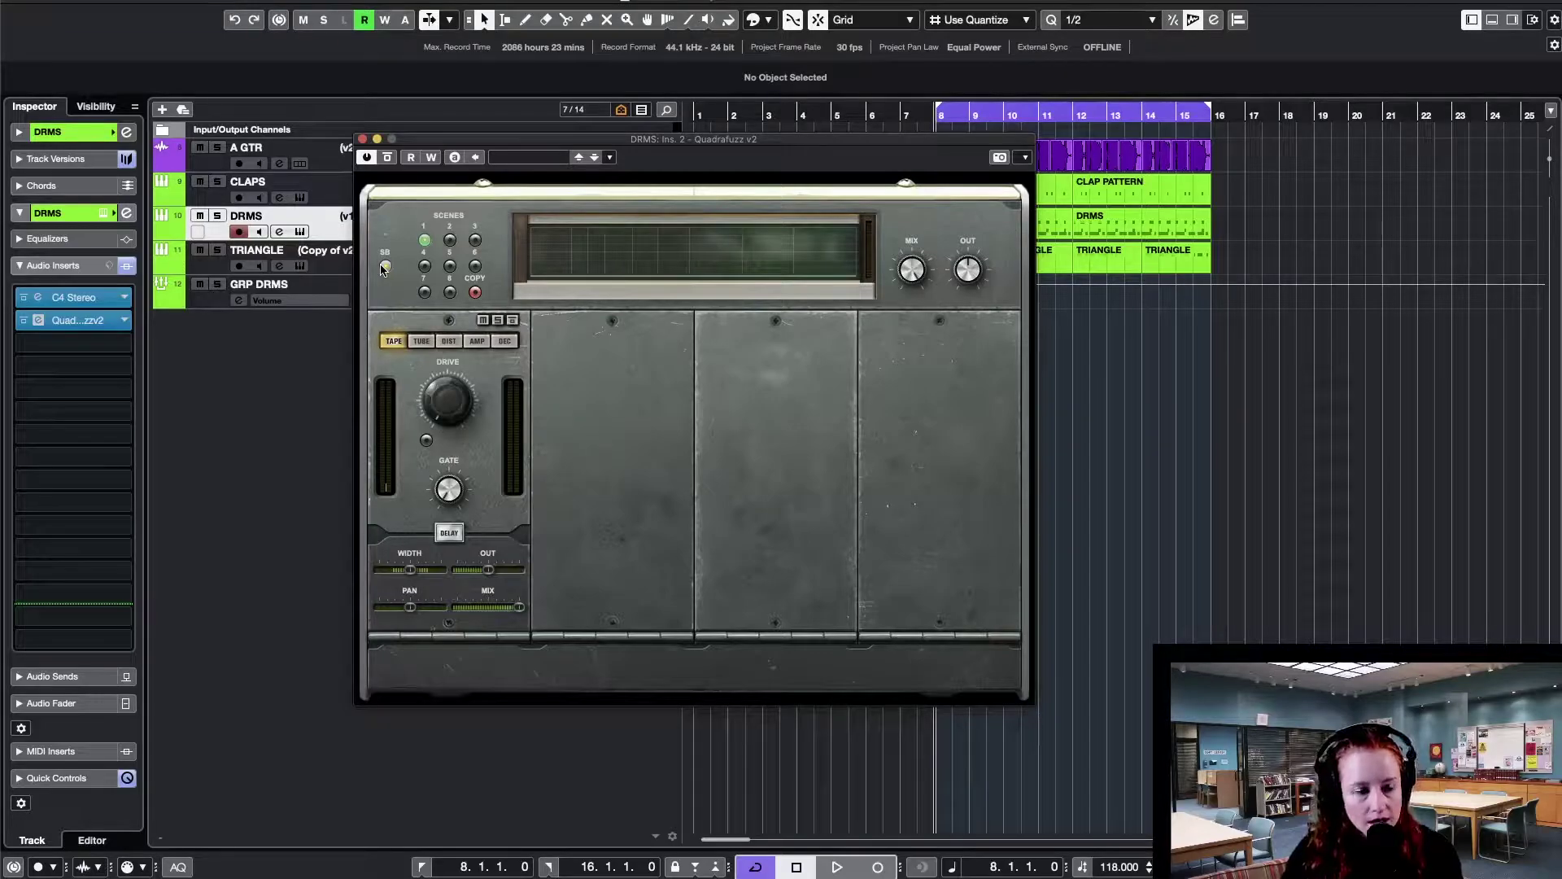
left_click(385, 266)
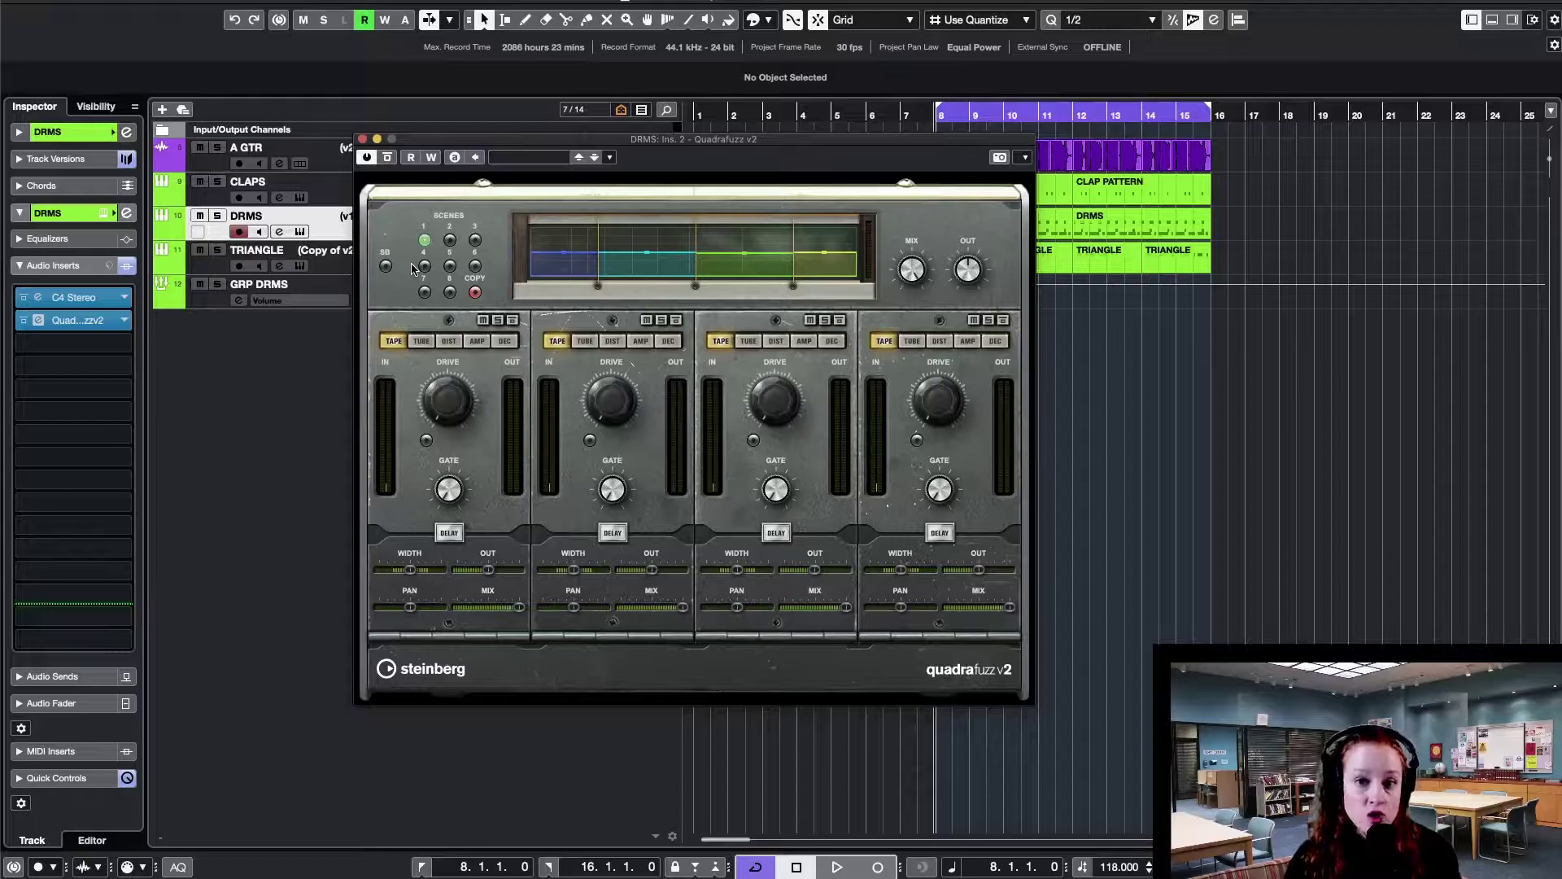
- Switch to scene 2, compare it against scene 1, then bring up the preset options menu
left_click(452, 243)
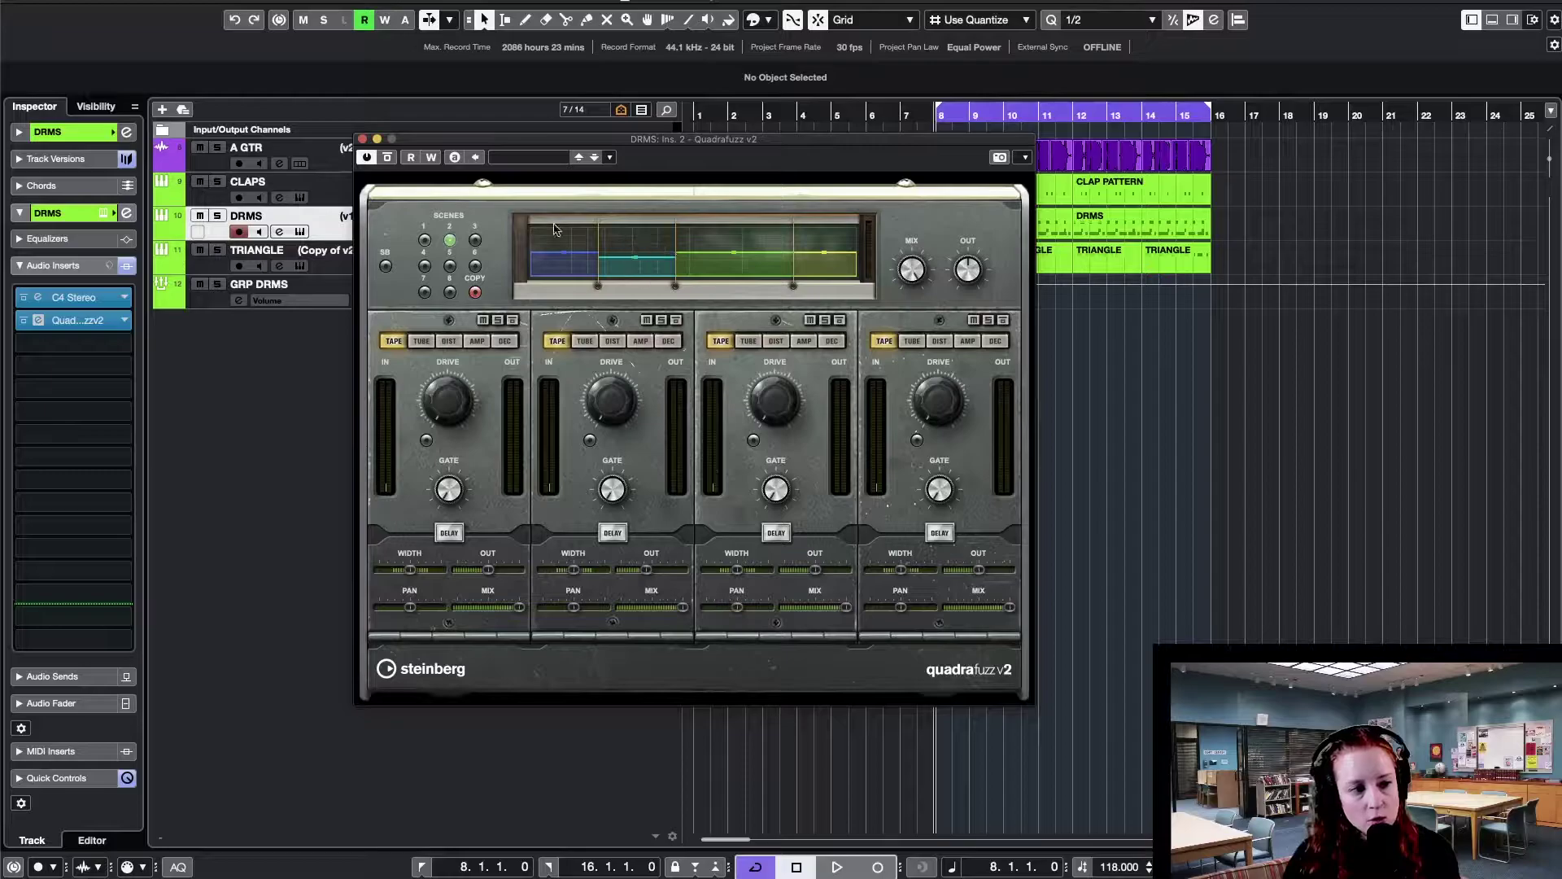
left_click(425, 242)
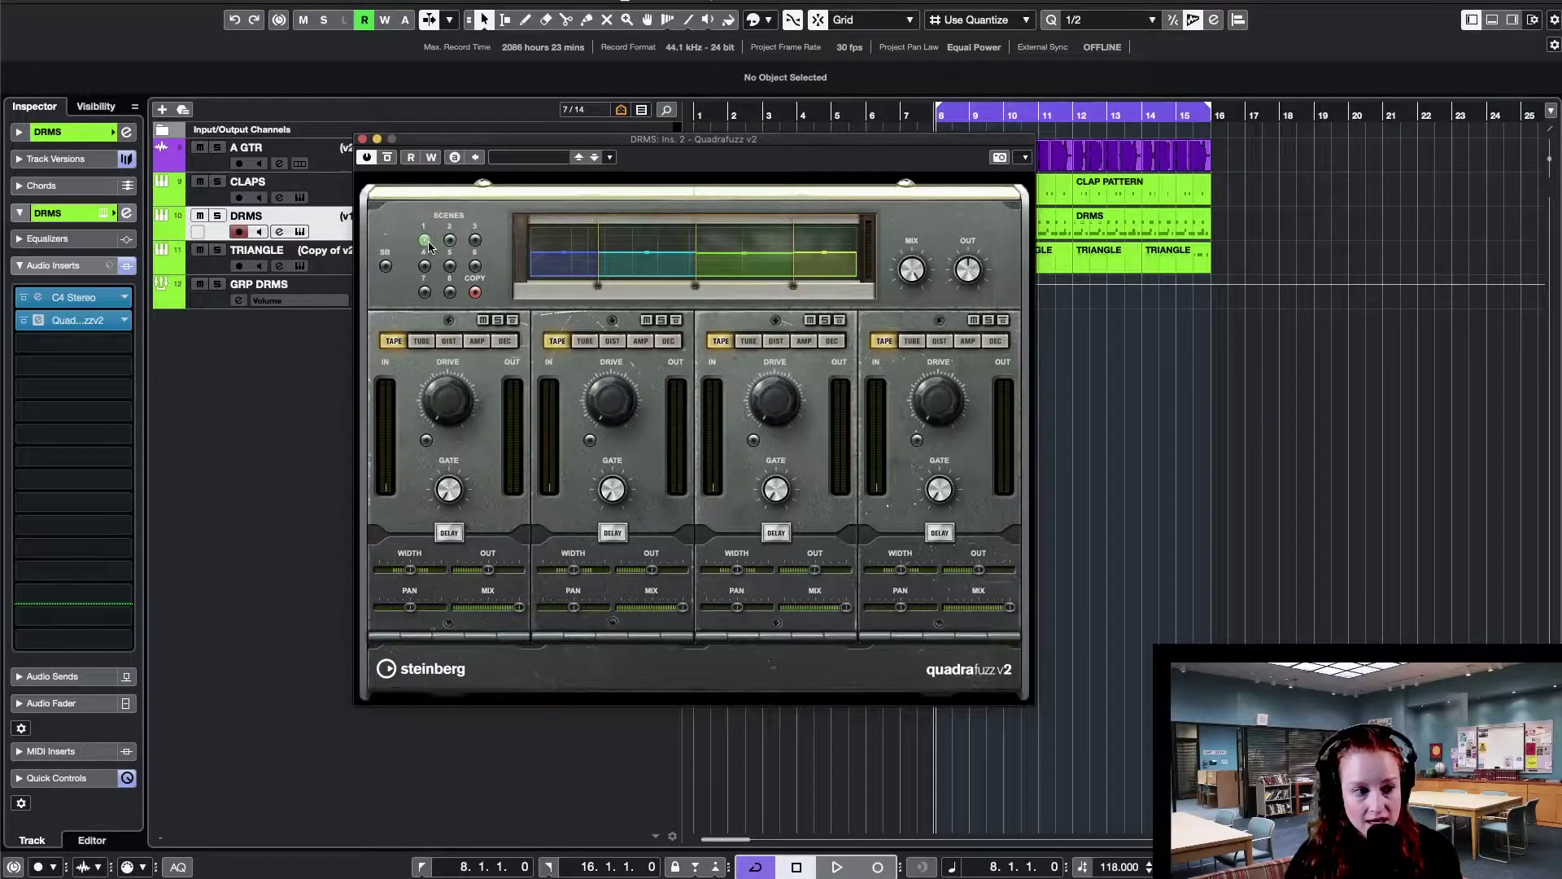
left_click(448, 242)
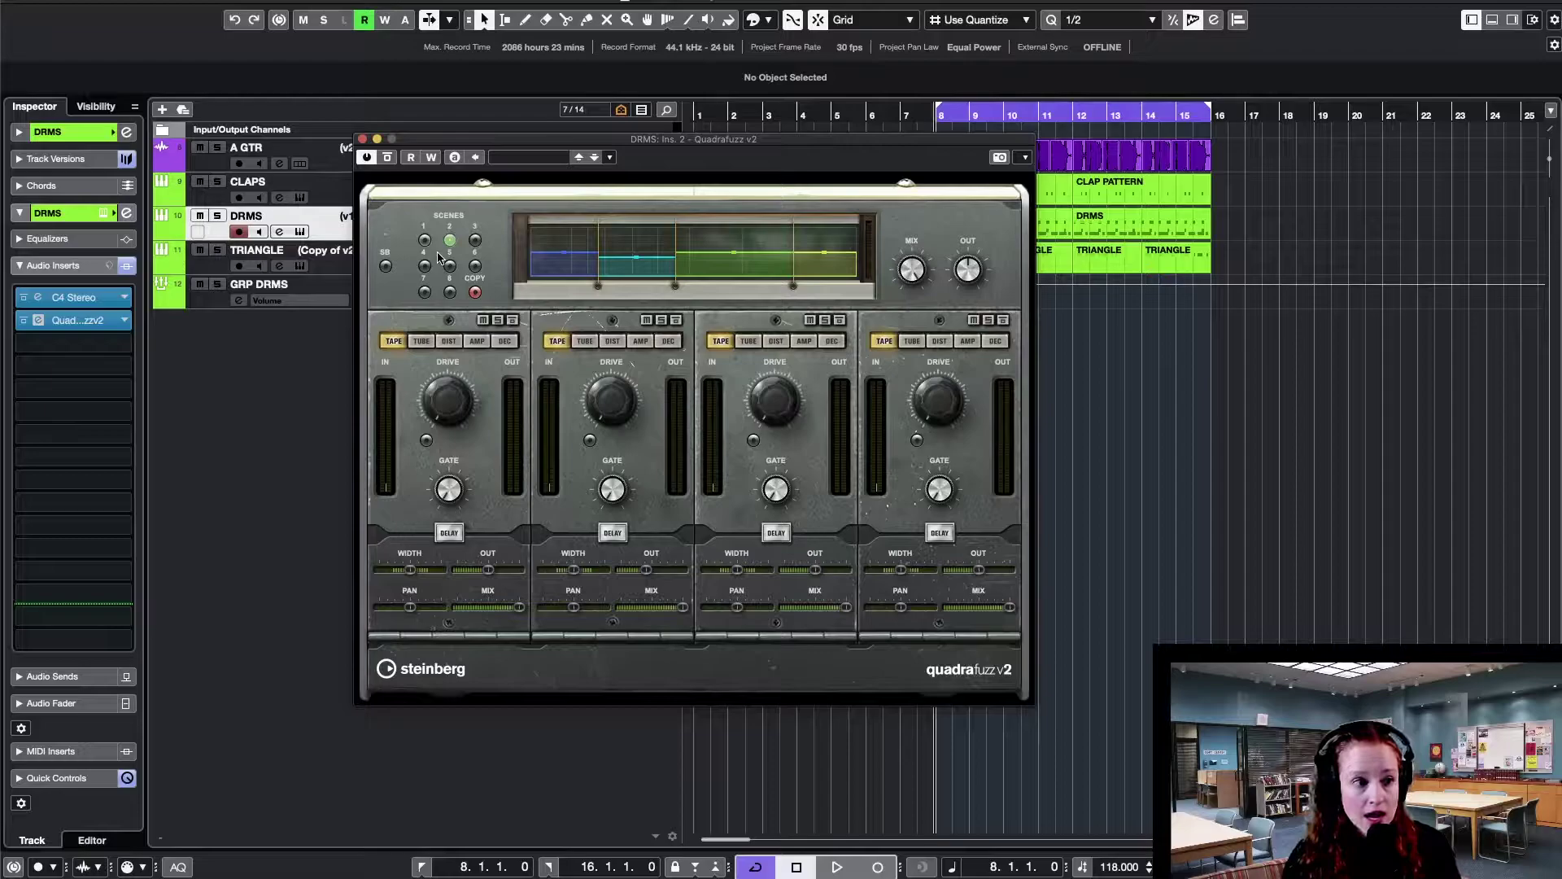
left_click(611, 157)
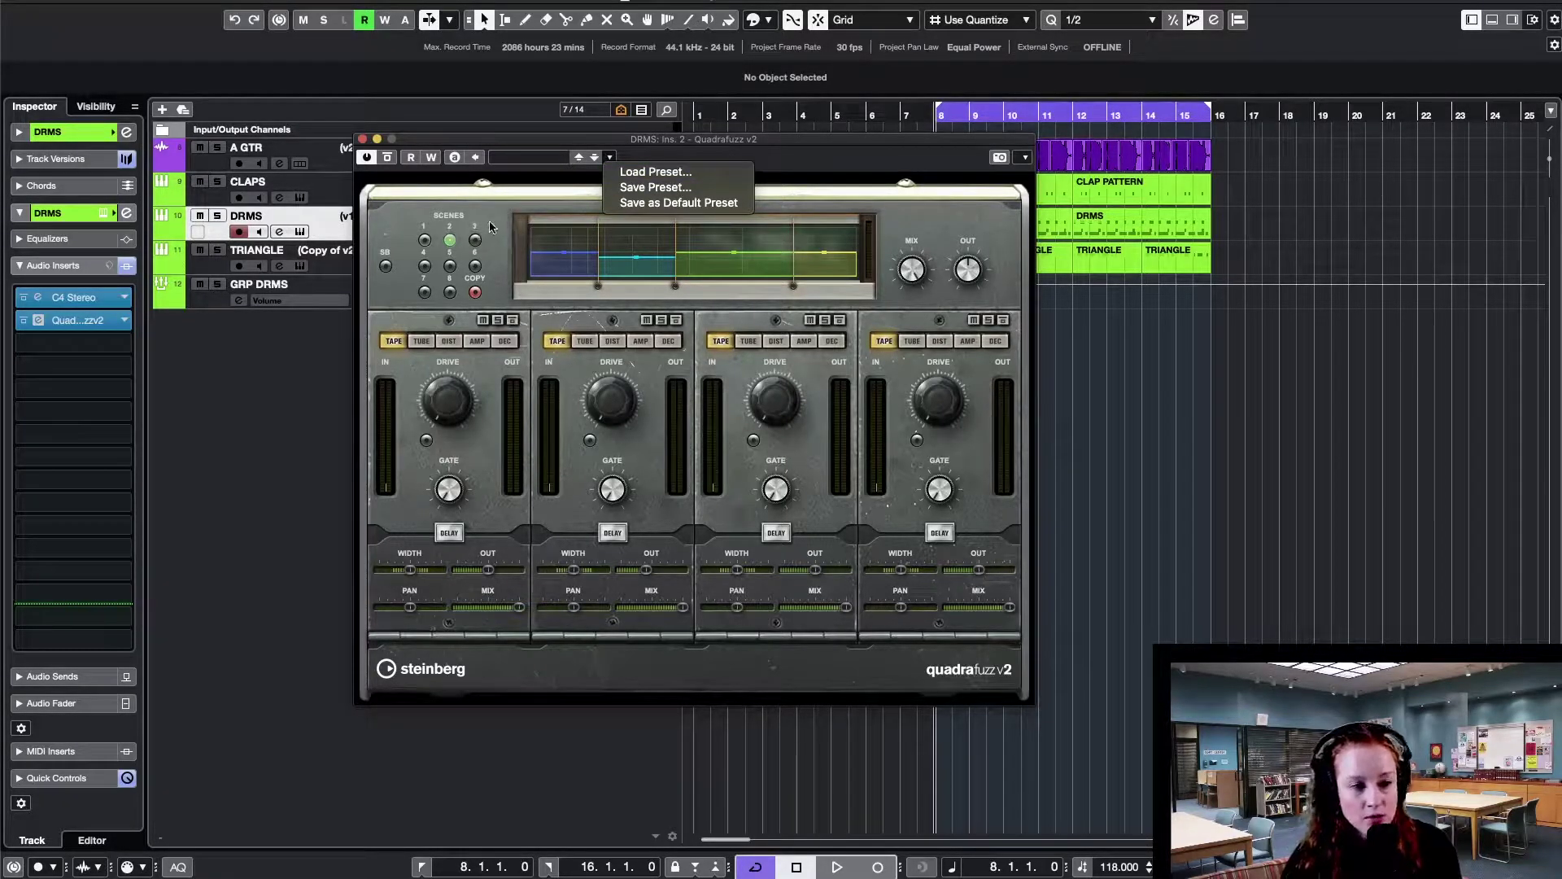
- Recall scene 1 and enable Write automation on the Quadrafuzz plugin
left_click(424, 240)
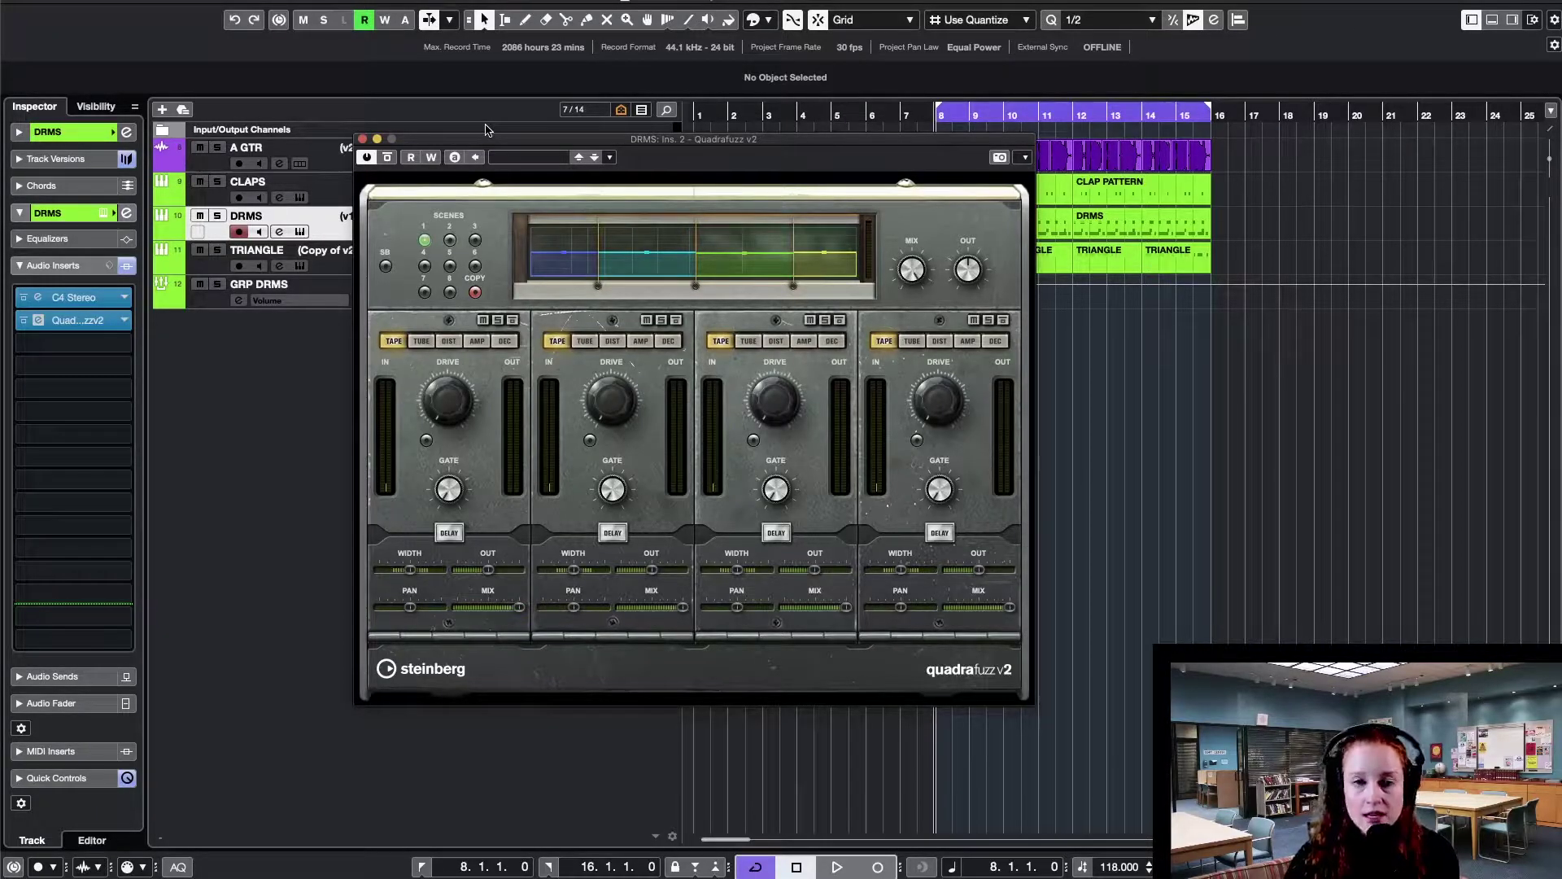
left_click(430, 158)
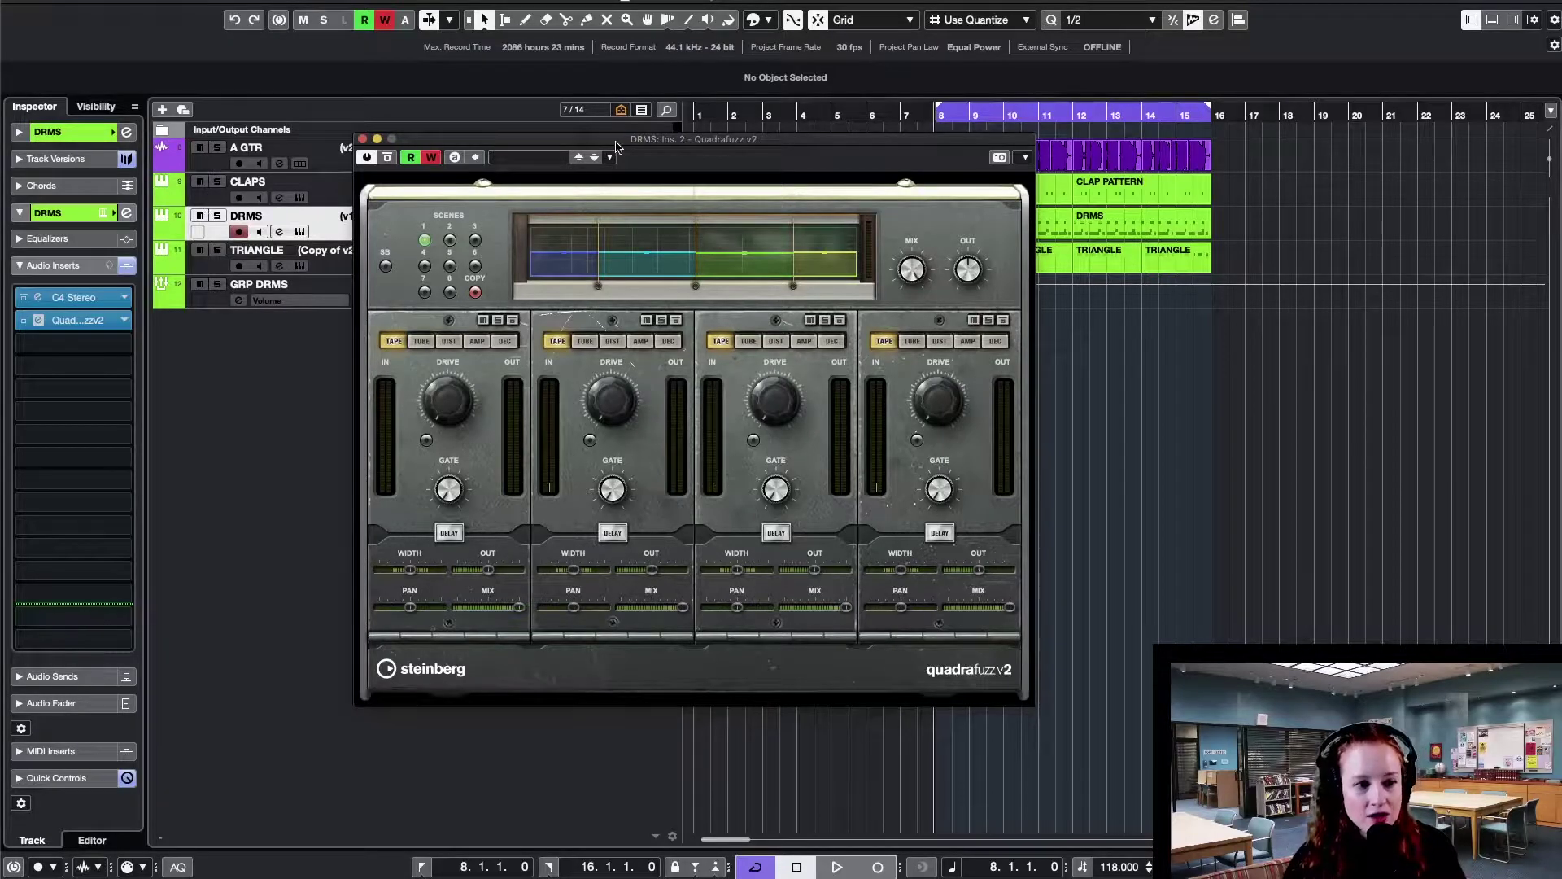
- During playback, record a Quadrafuzz scene change to scene 2, then turn off Write
left_click_drag(617, 147, 554, 343)
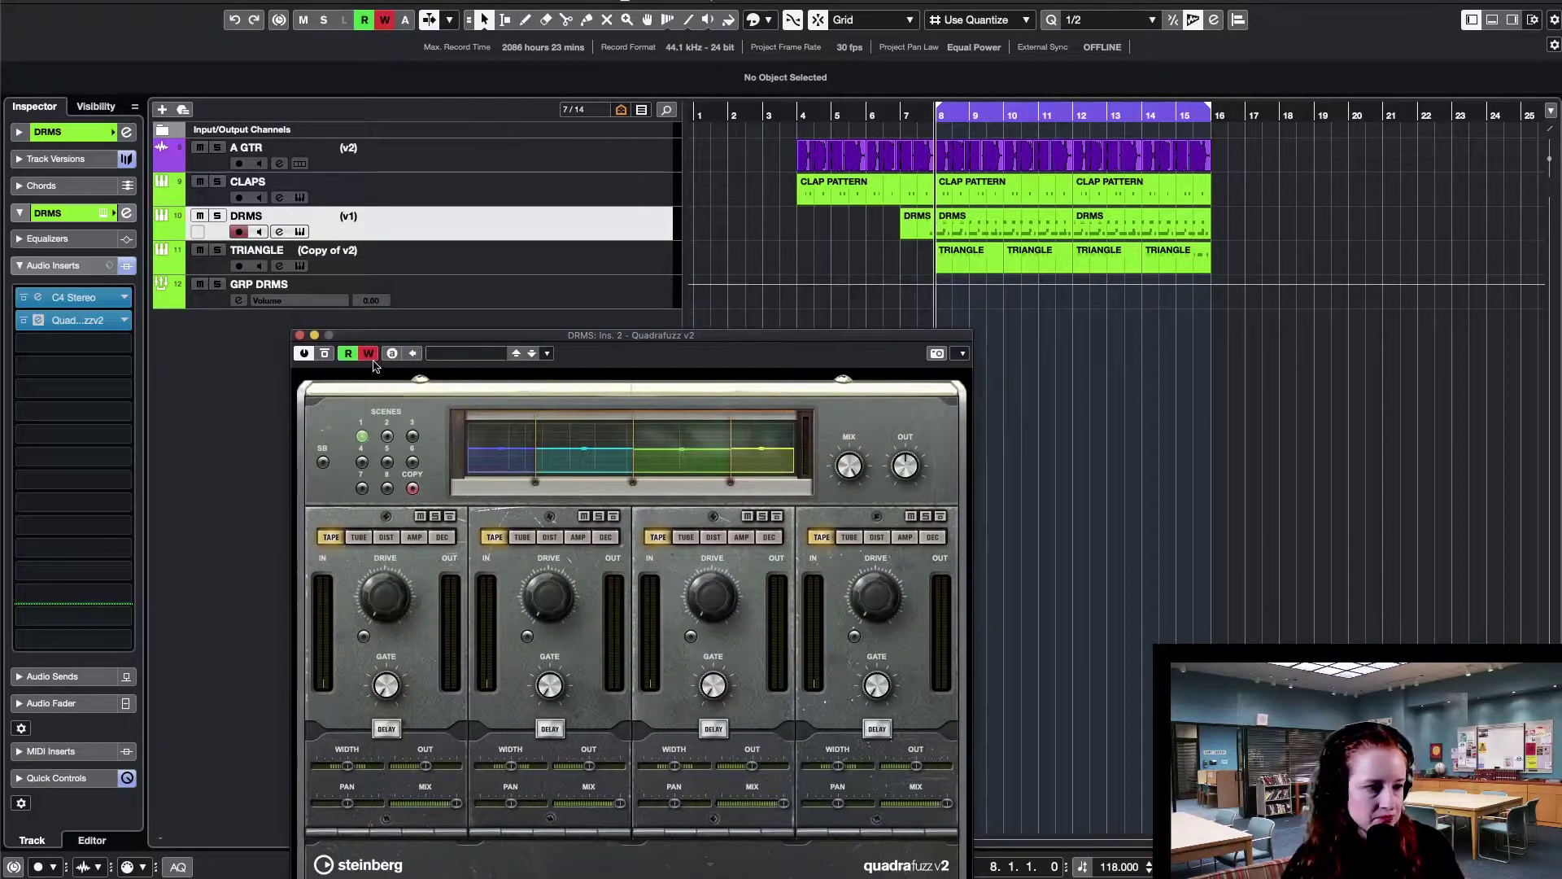
key("space")
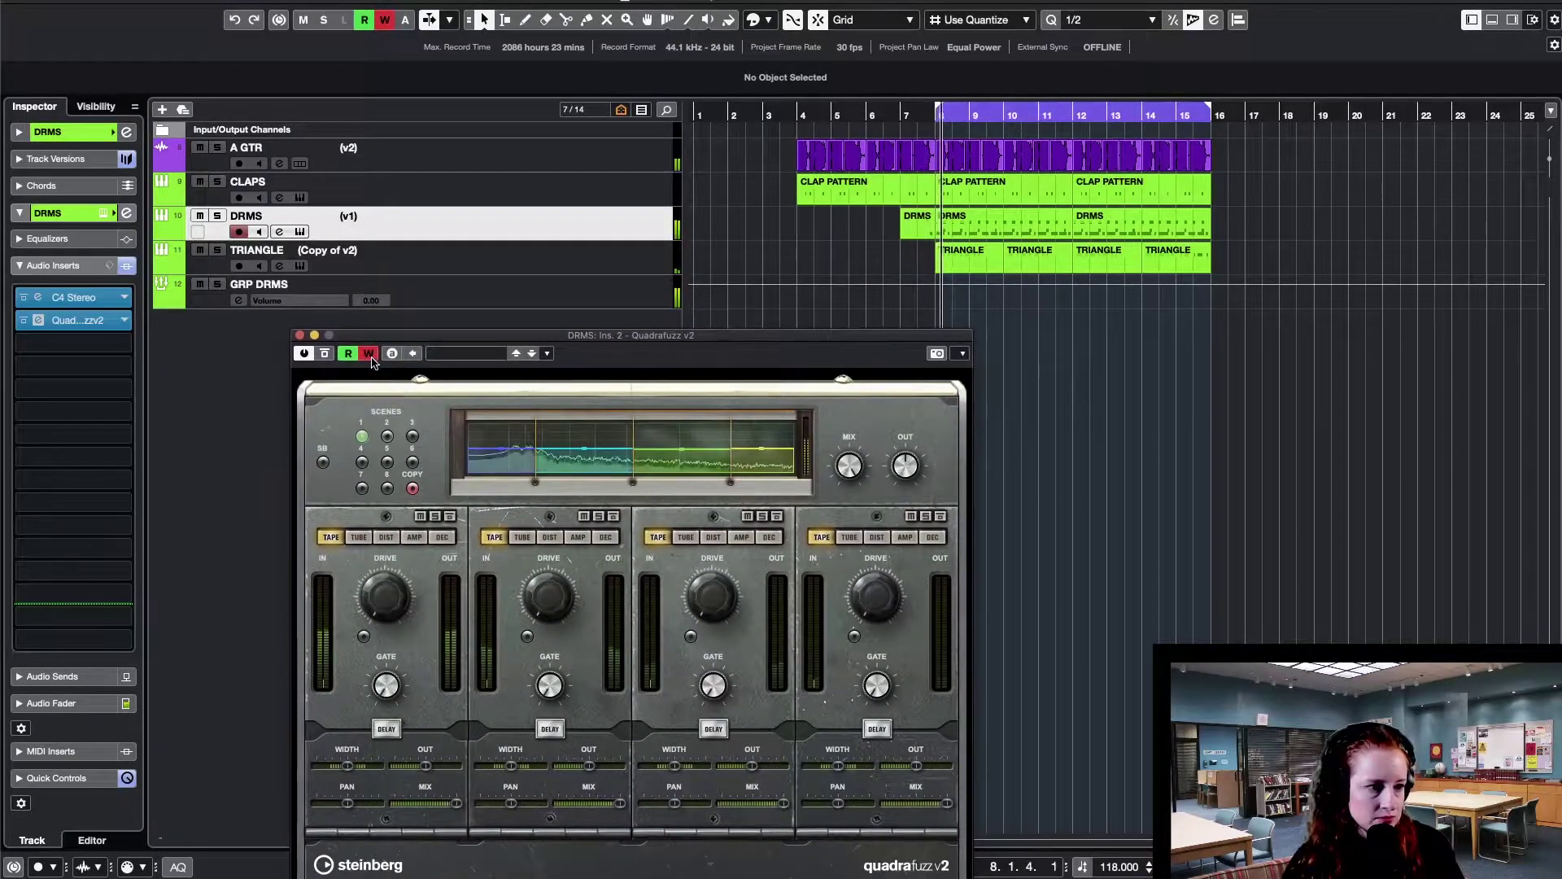
left_click(387, 437)
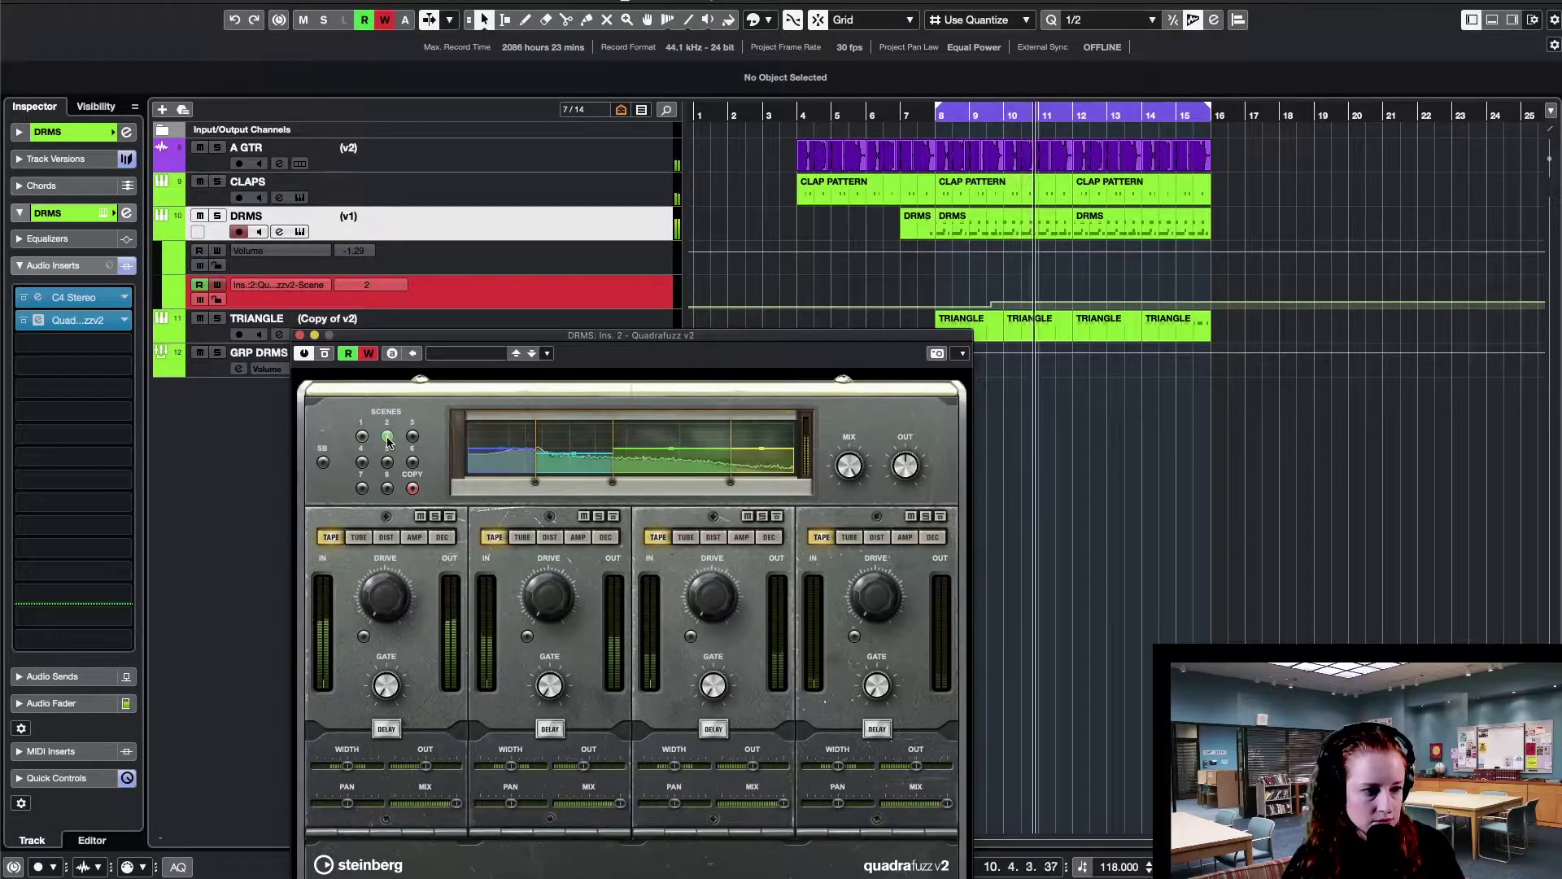
left_click(369, 353)
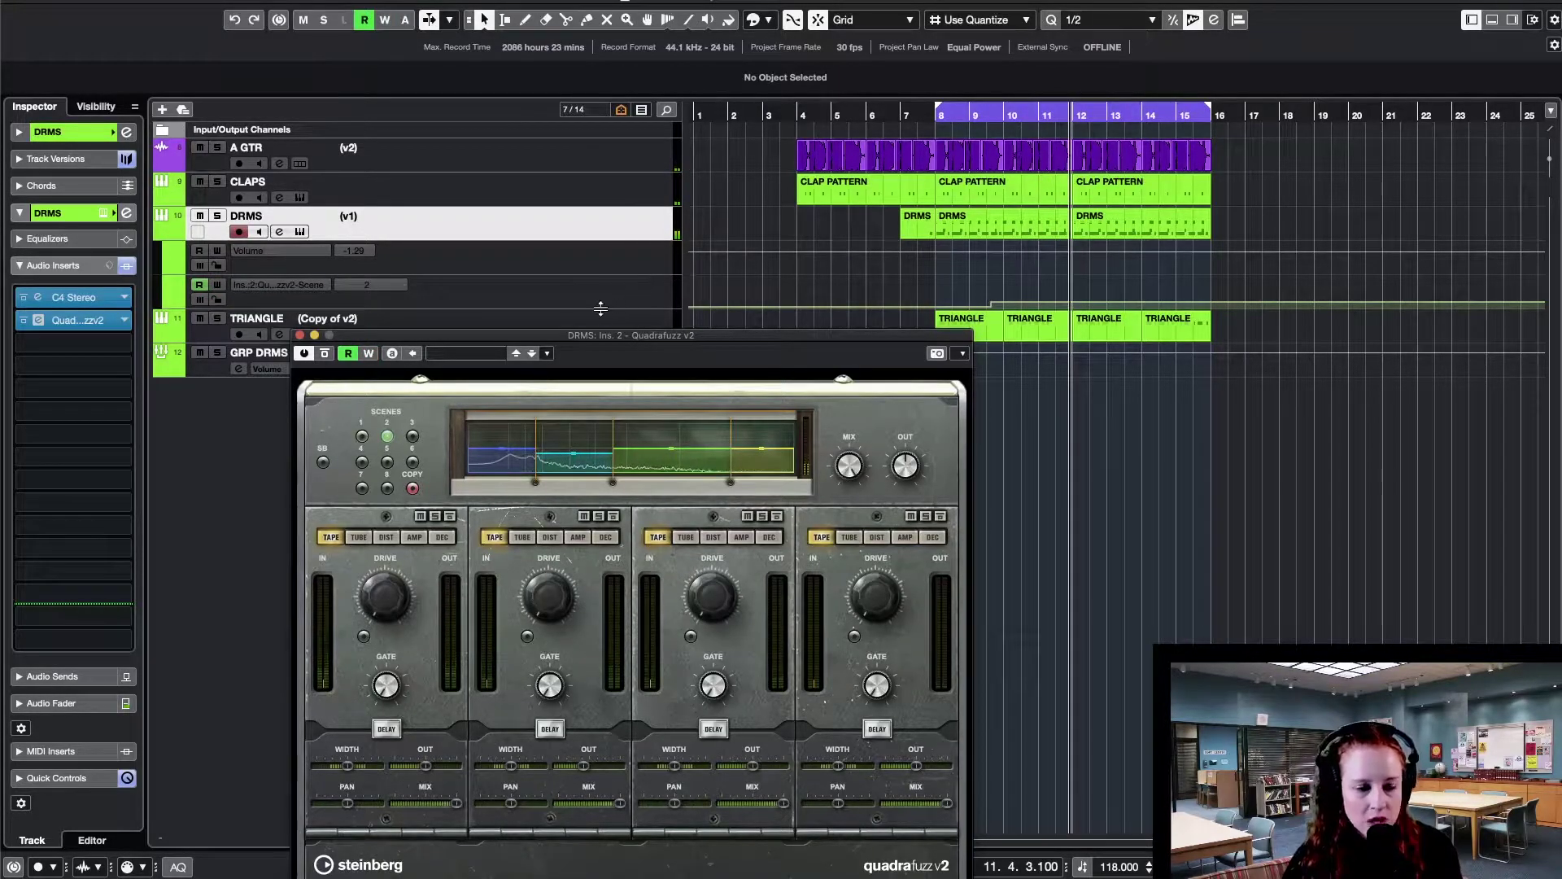
- Move the Scene automation point's start to bar 11 in the info line
left_click_drag(600, 308, 601, 317)
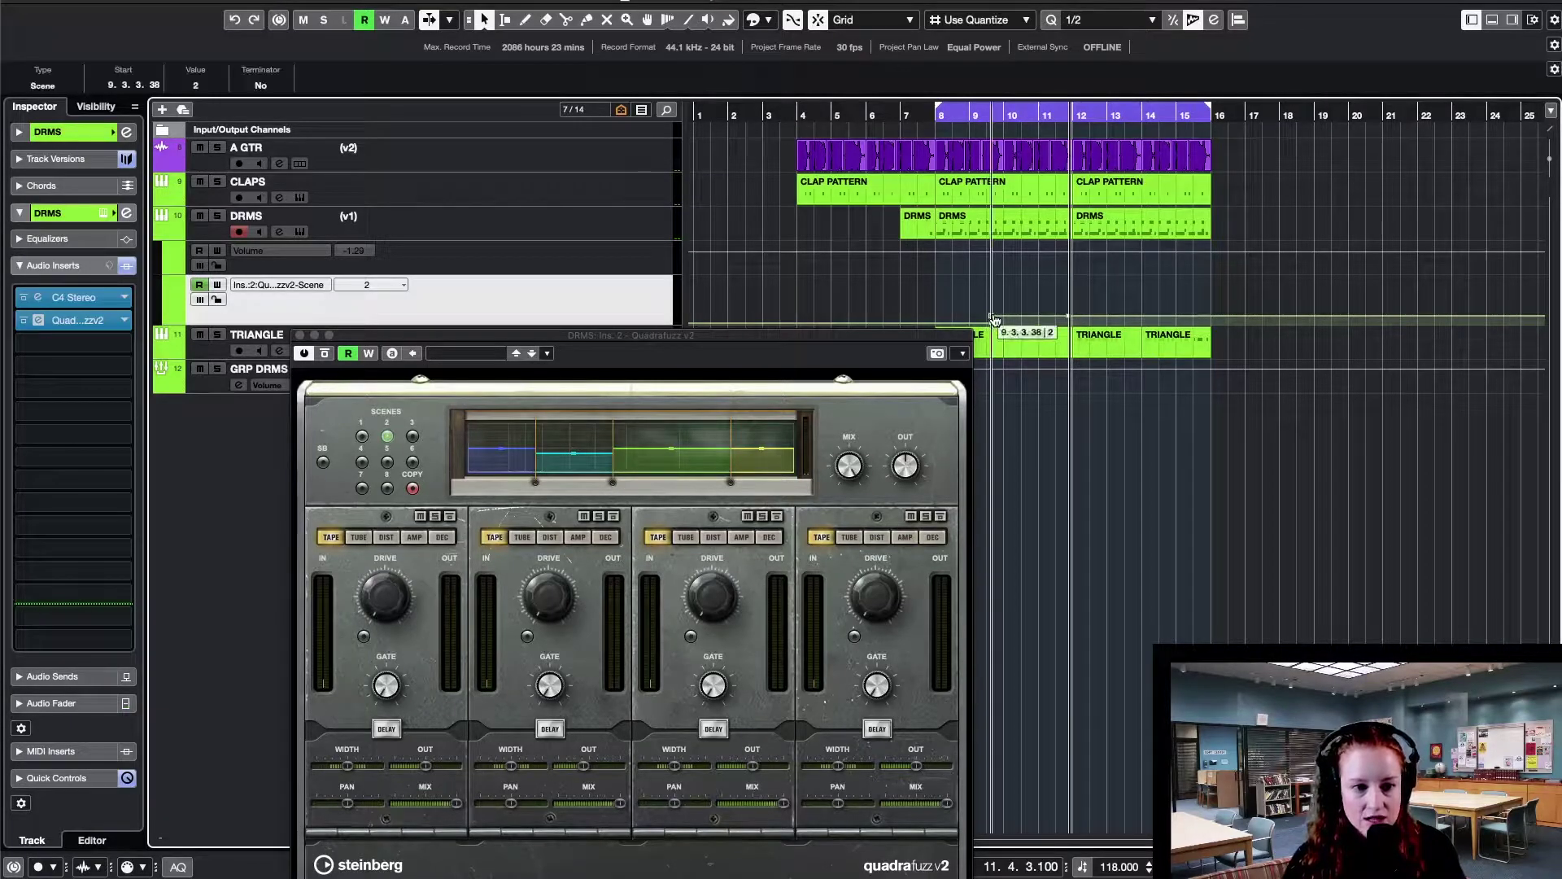
left_click_drag(994, 320, 1013, 327)
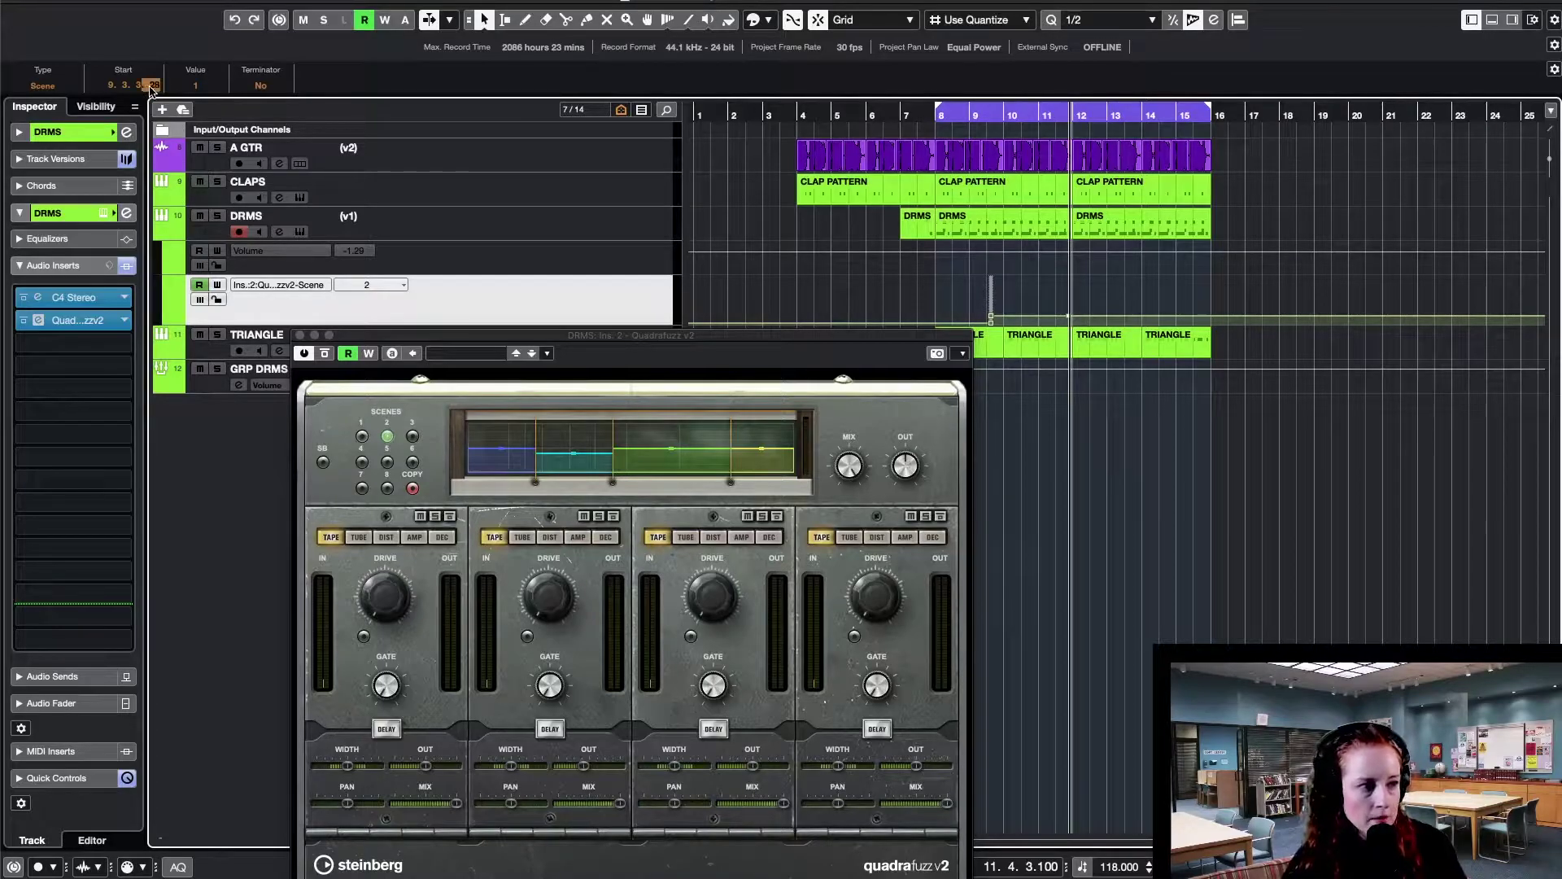
left_click(110, 85)
type("11")
key("Return")
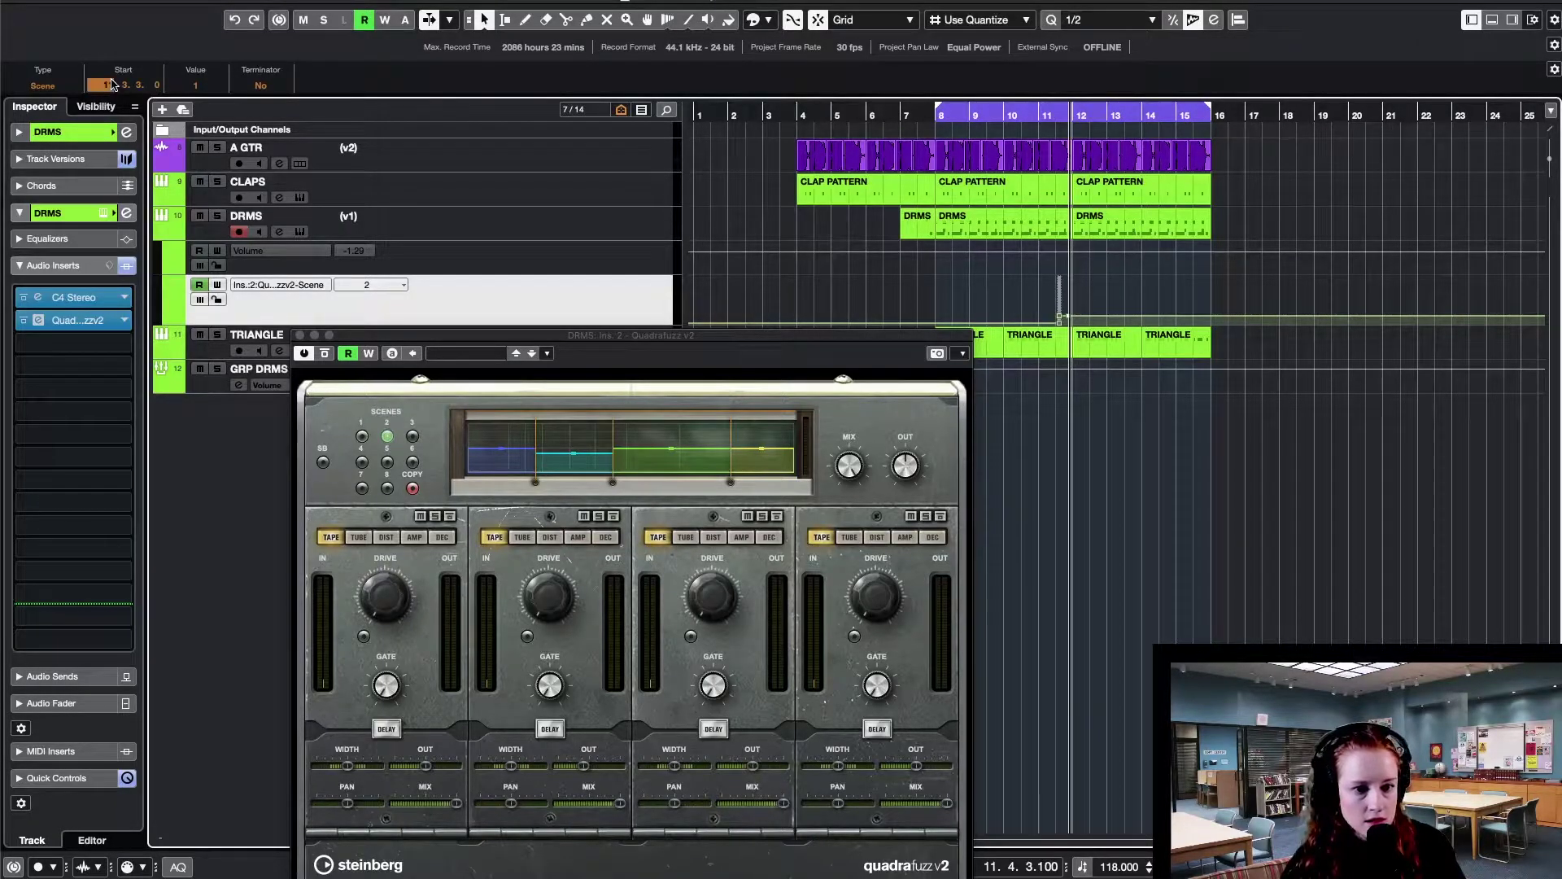
- Deselect the automation point and close the Quadrafuzz window
left_click(881, 230)
left_click_drag(1052, 297, 1078, 326)
key("super+w")
key("Delete")
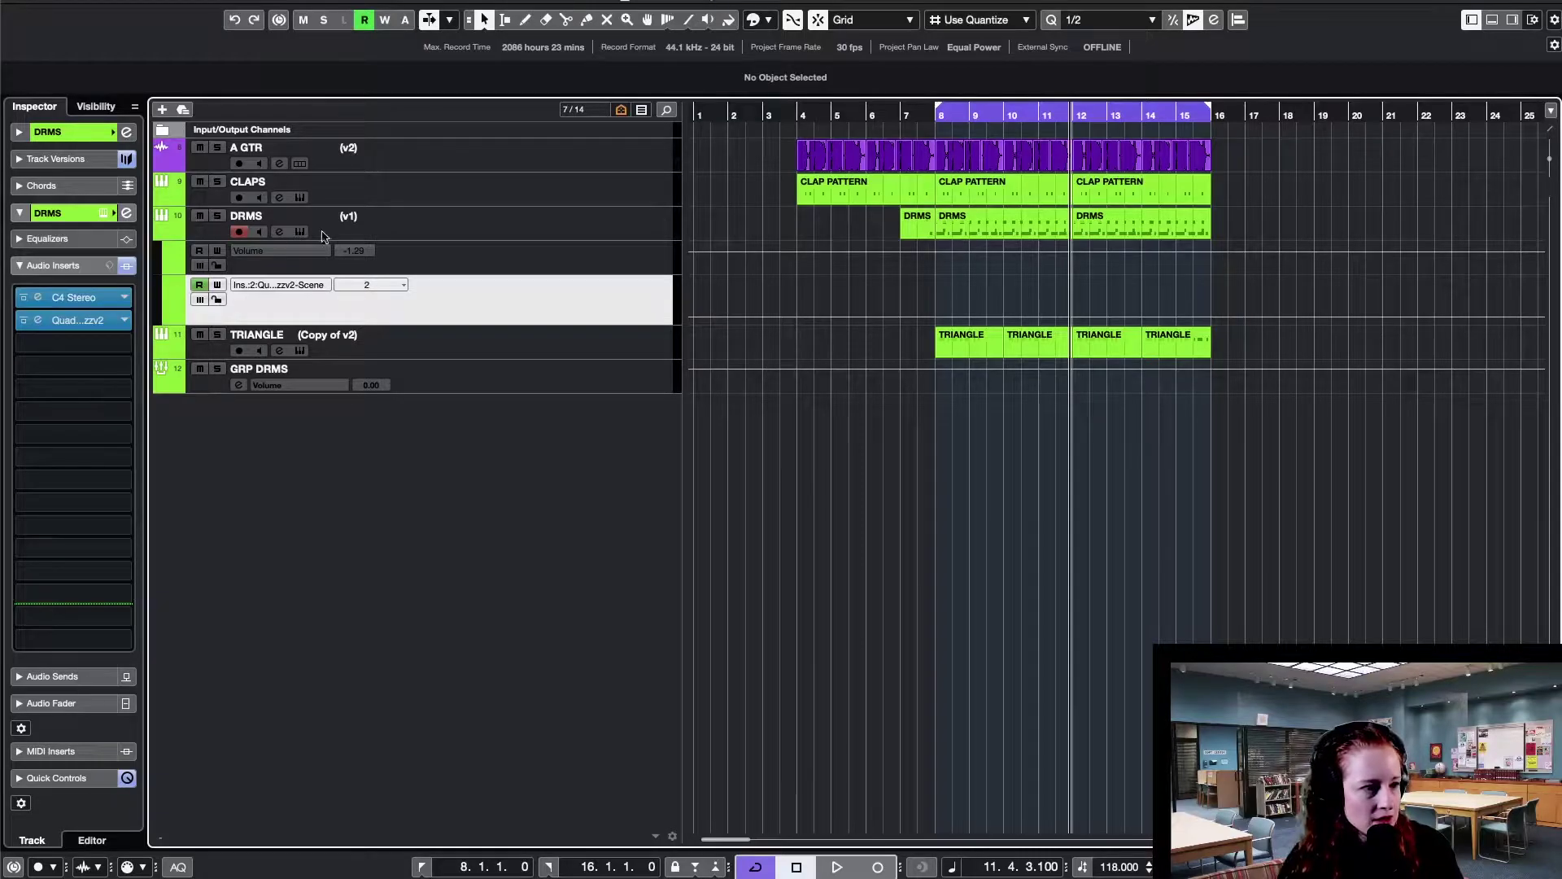
- Reopen the DRMS Quadrafuzz insert, copy scene 2's settings and paste them into scene 3
left_click(38, 319)
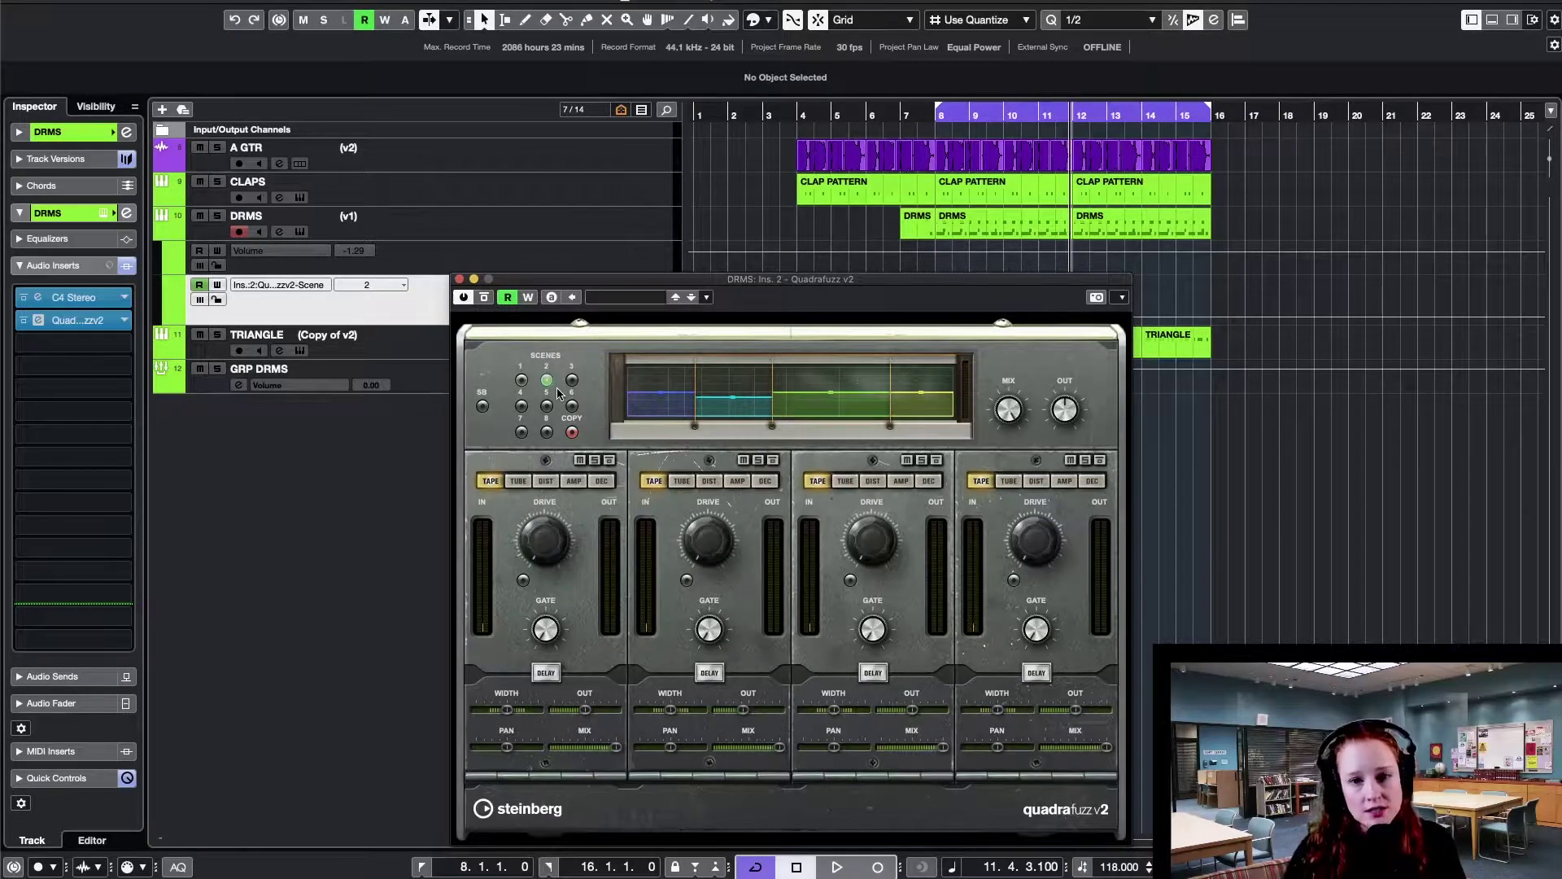
left_click(573, 433)
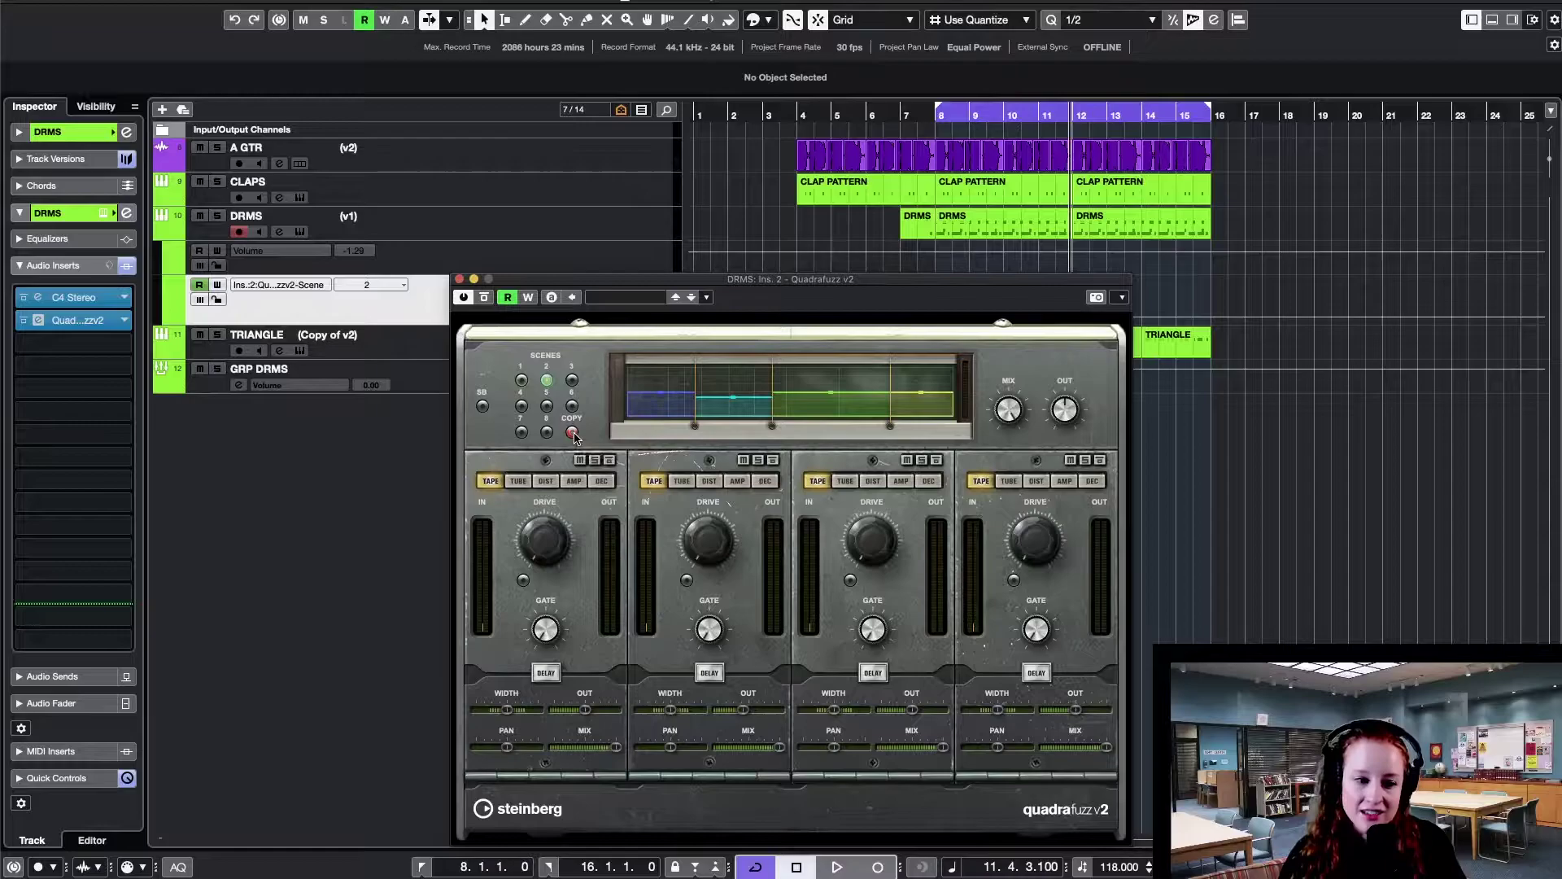
left_click(572, 380)
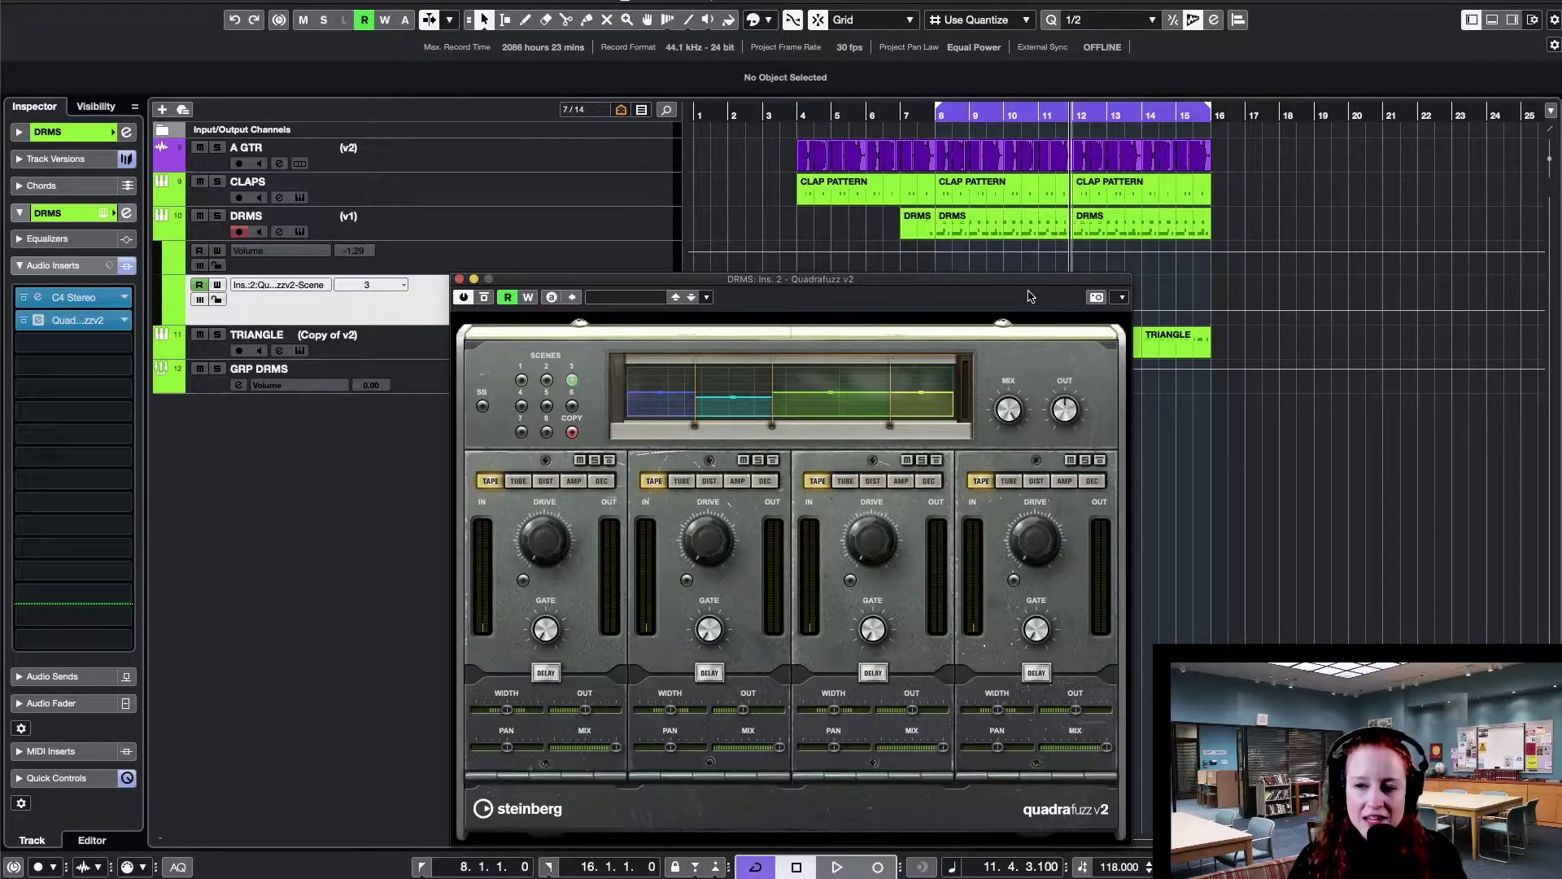
- Solo the DRMS track and jump back to an earlier bar for playback
mouse_move(1007, 422)
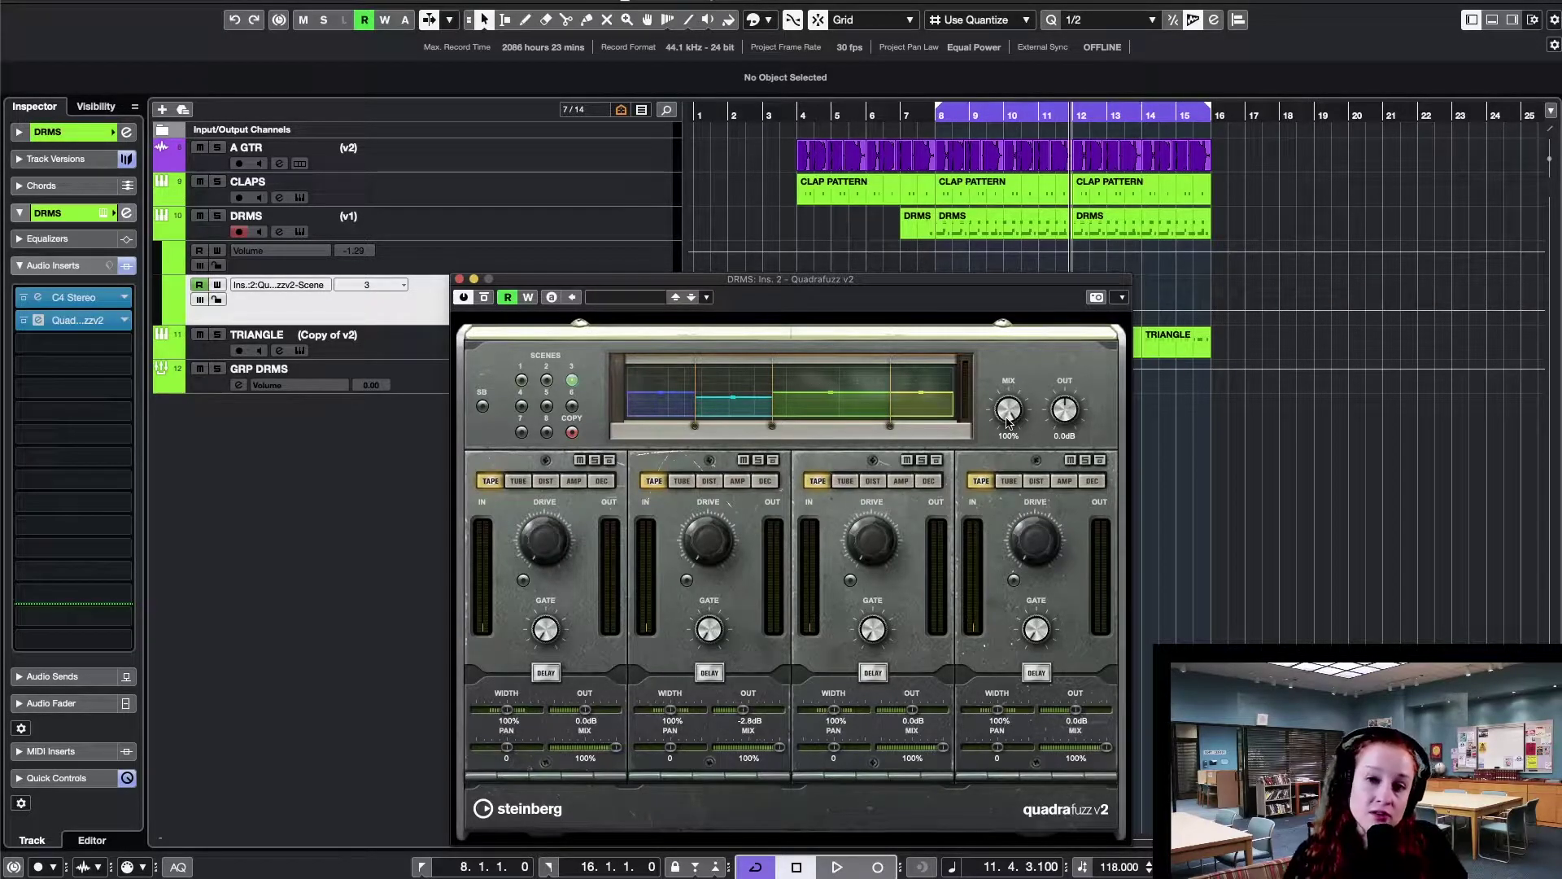
key("s")
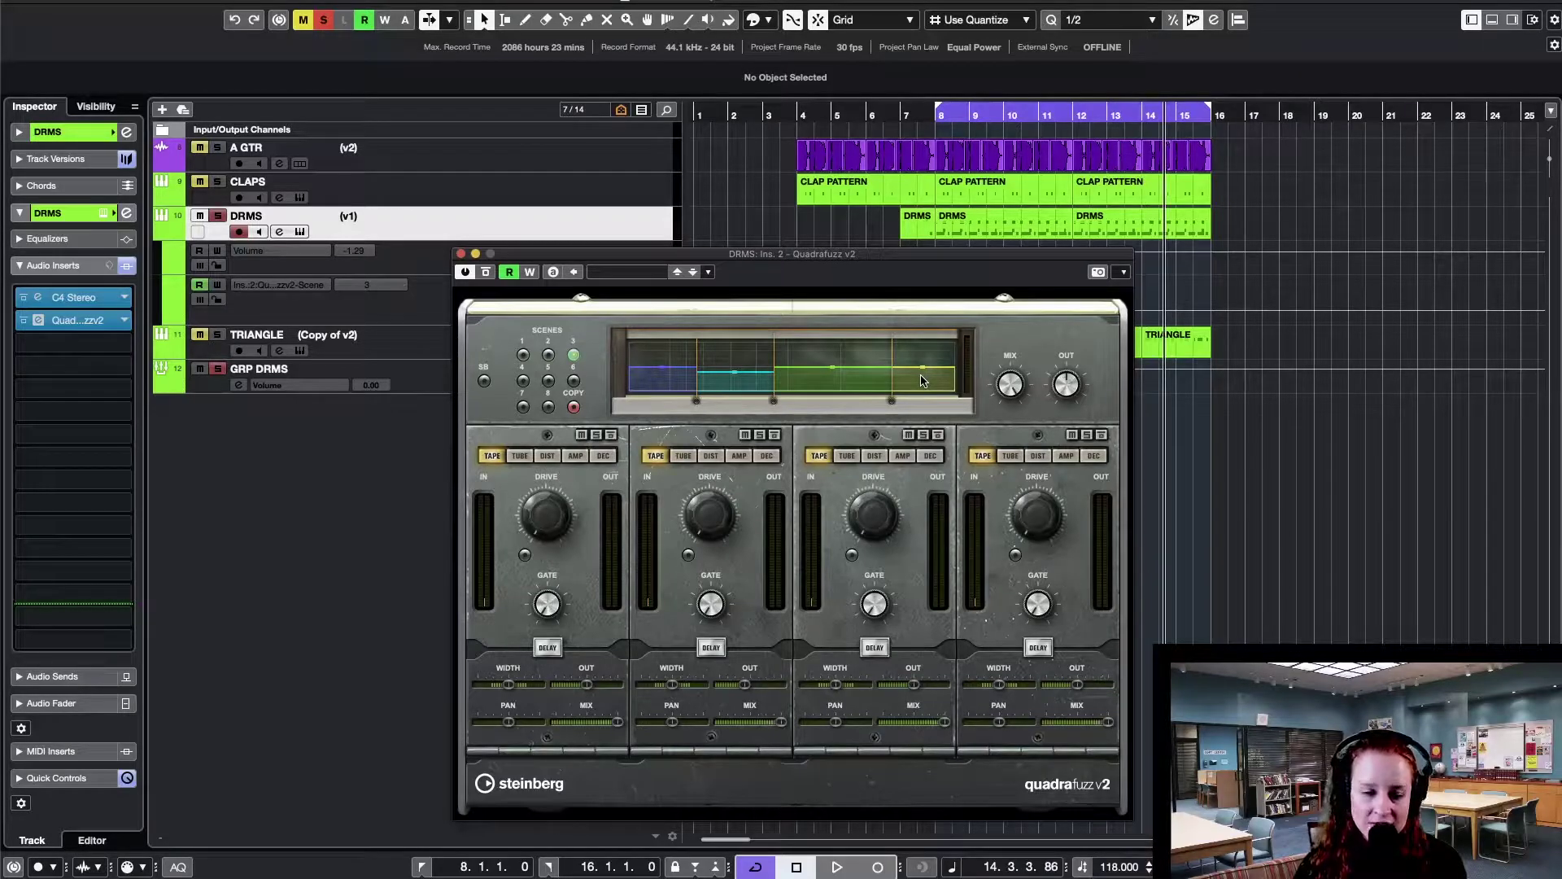
key("KP_Subtract")
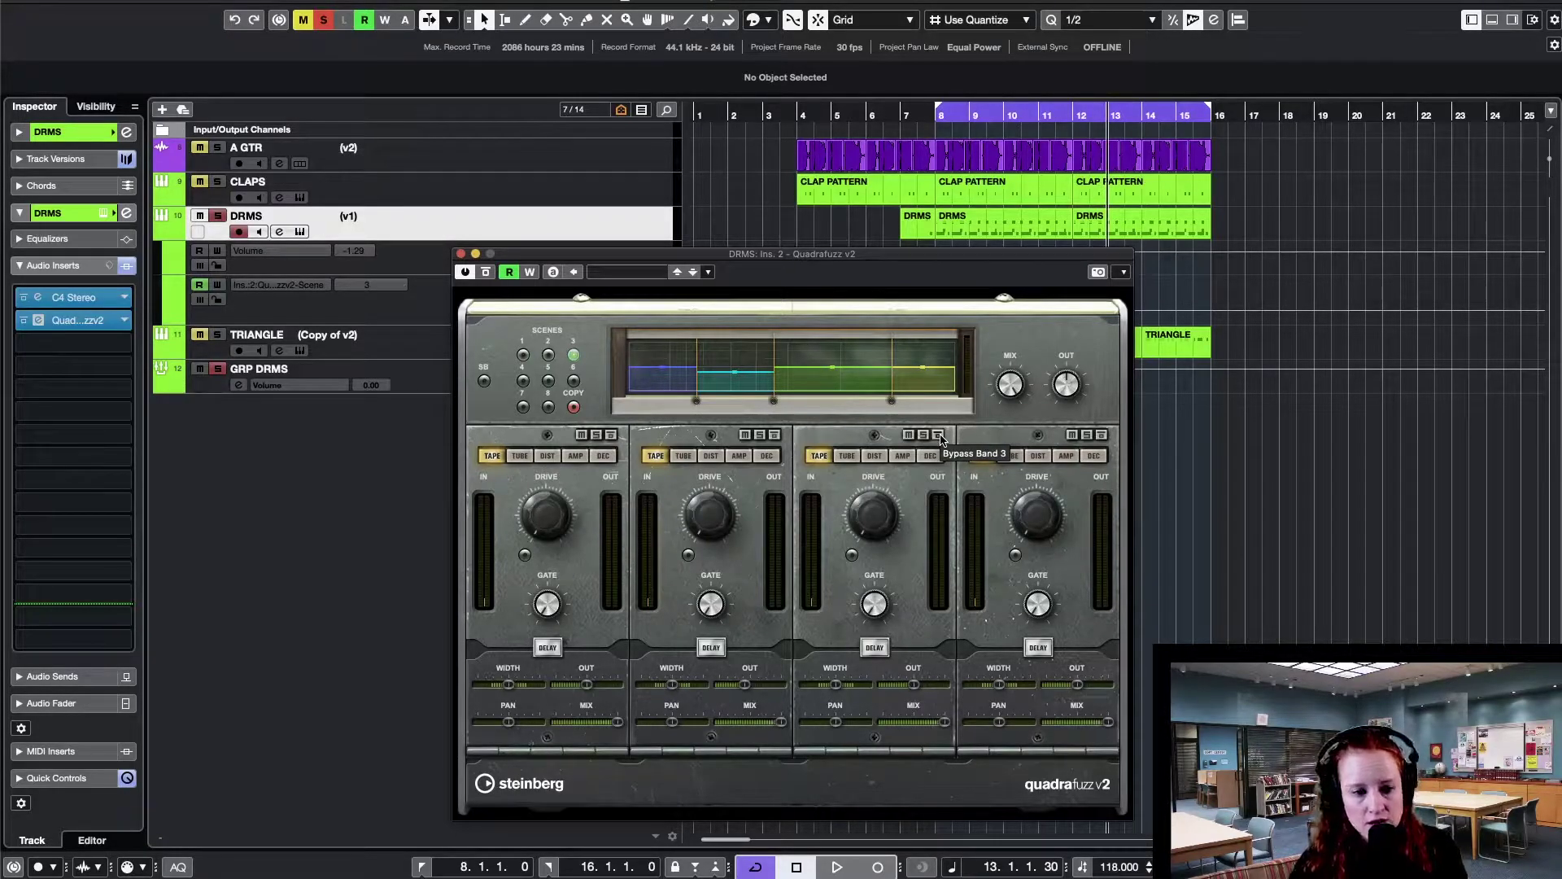
key("space")
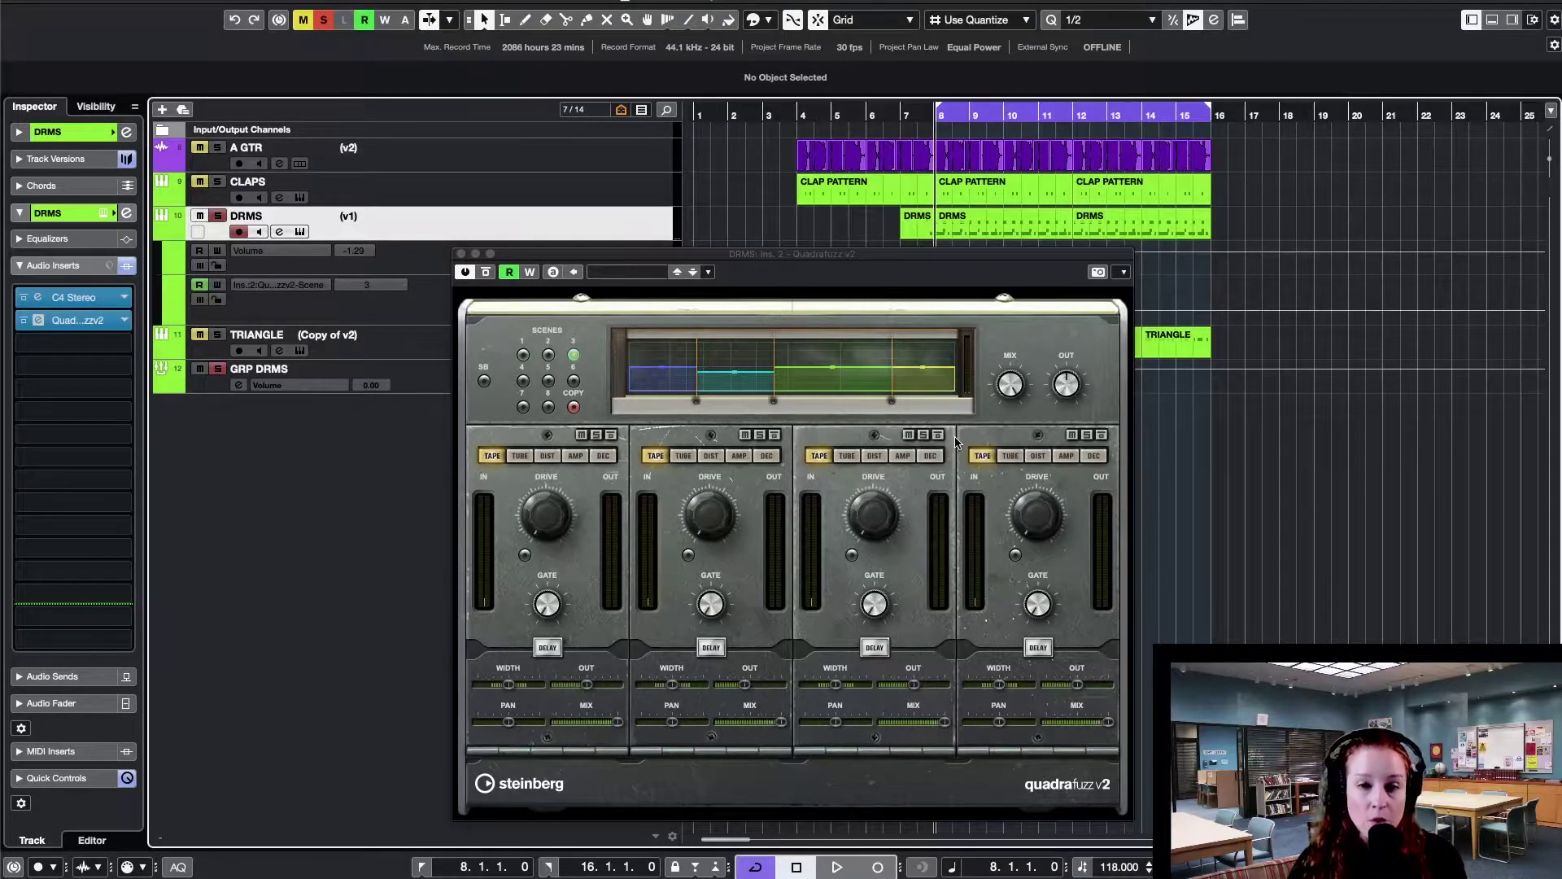
key("space")
left_click(907, 436)
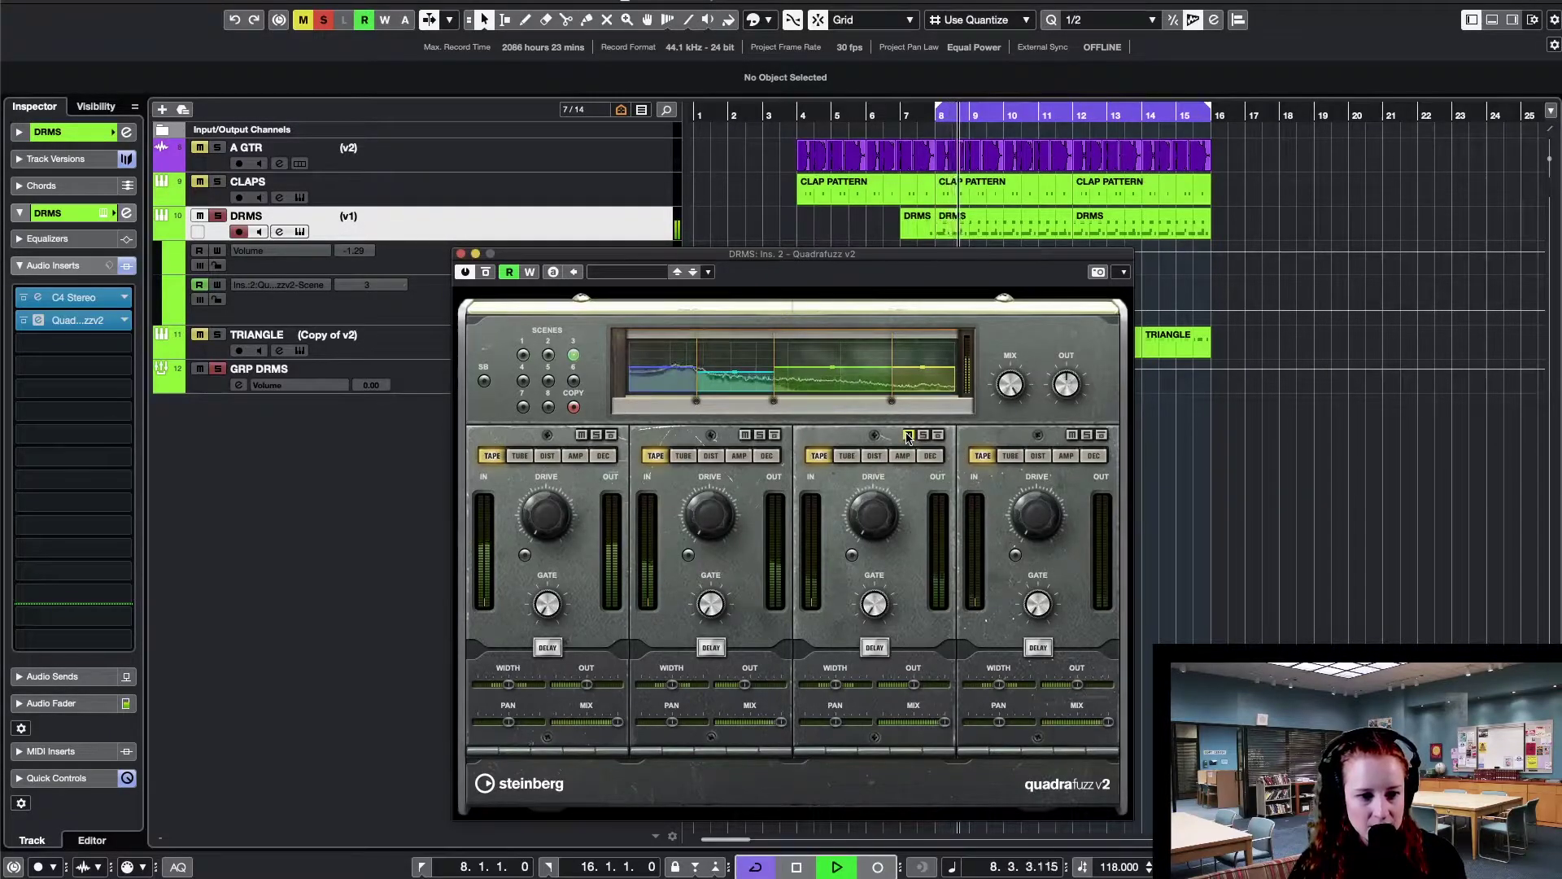
left_click(924, 436)
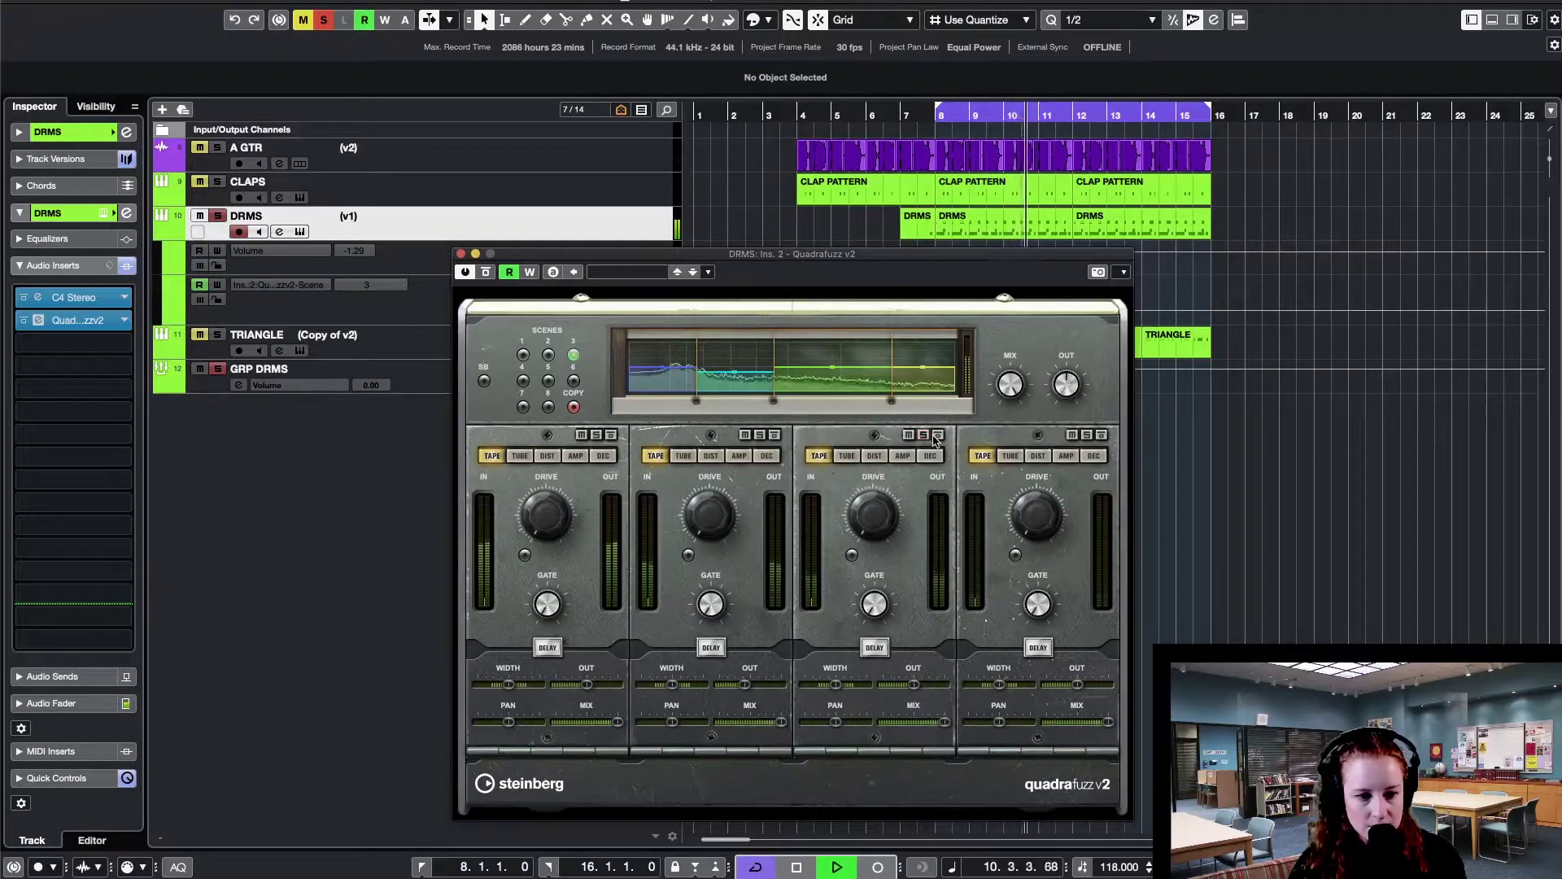
left_click(937, 436)
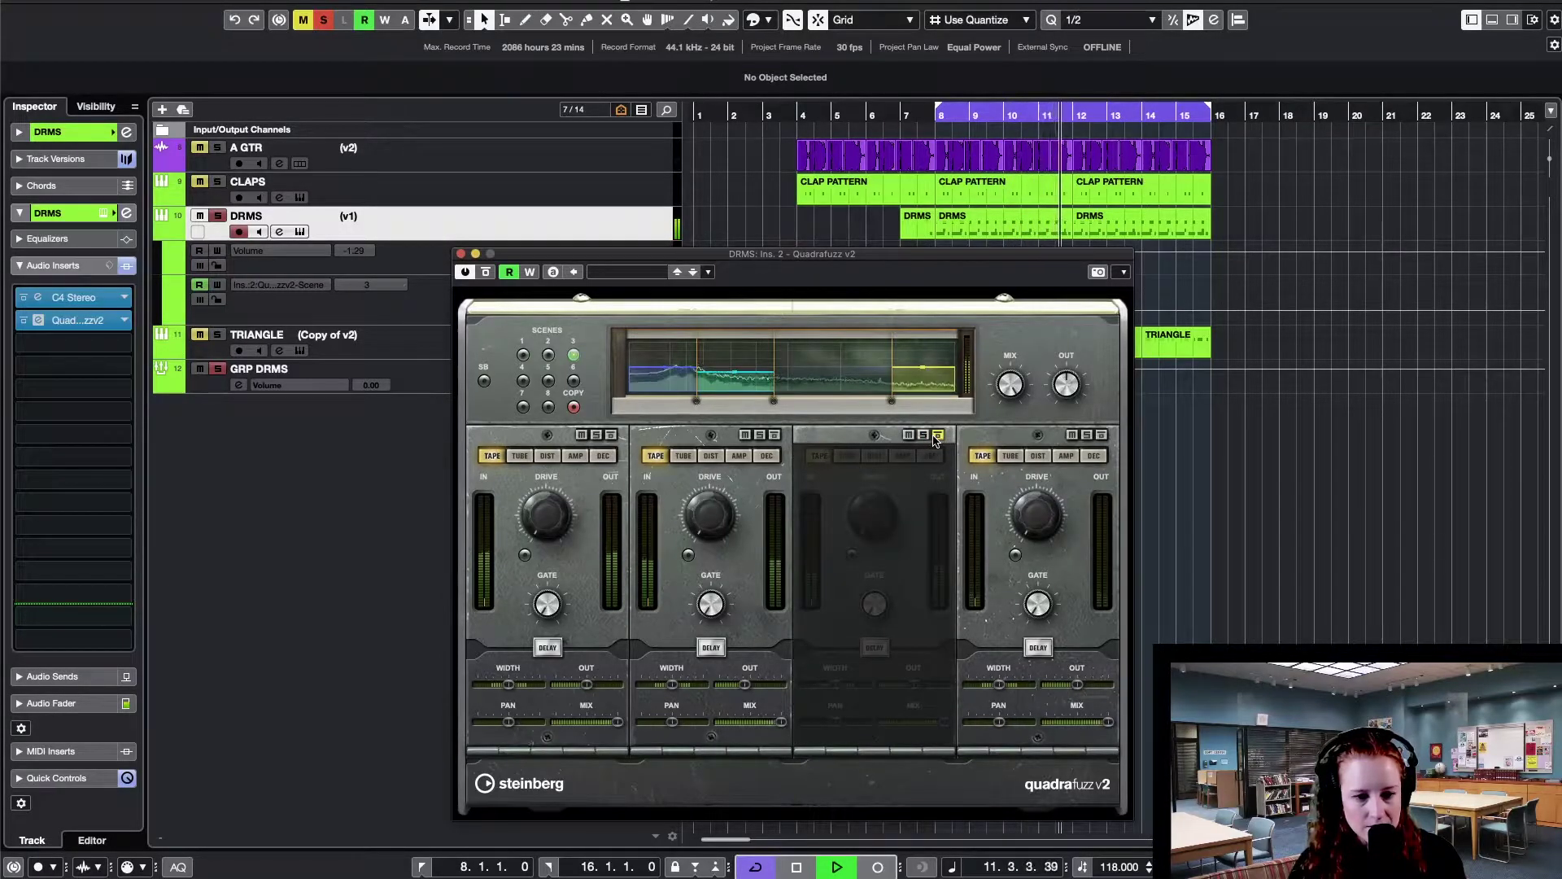
left_click(937, 436)
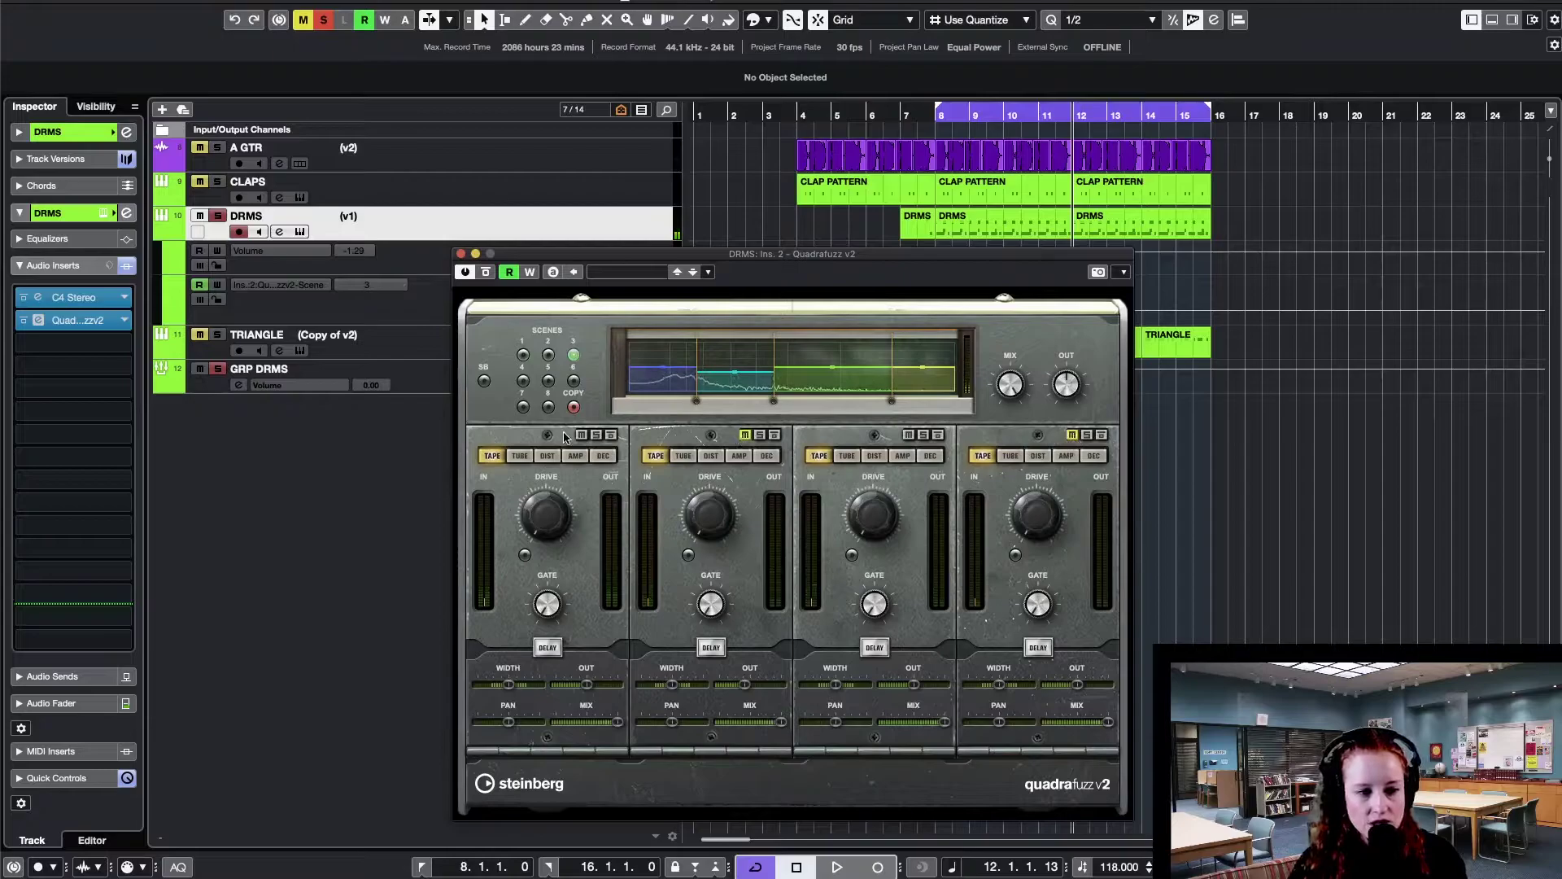
key("space")
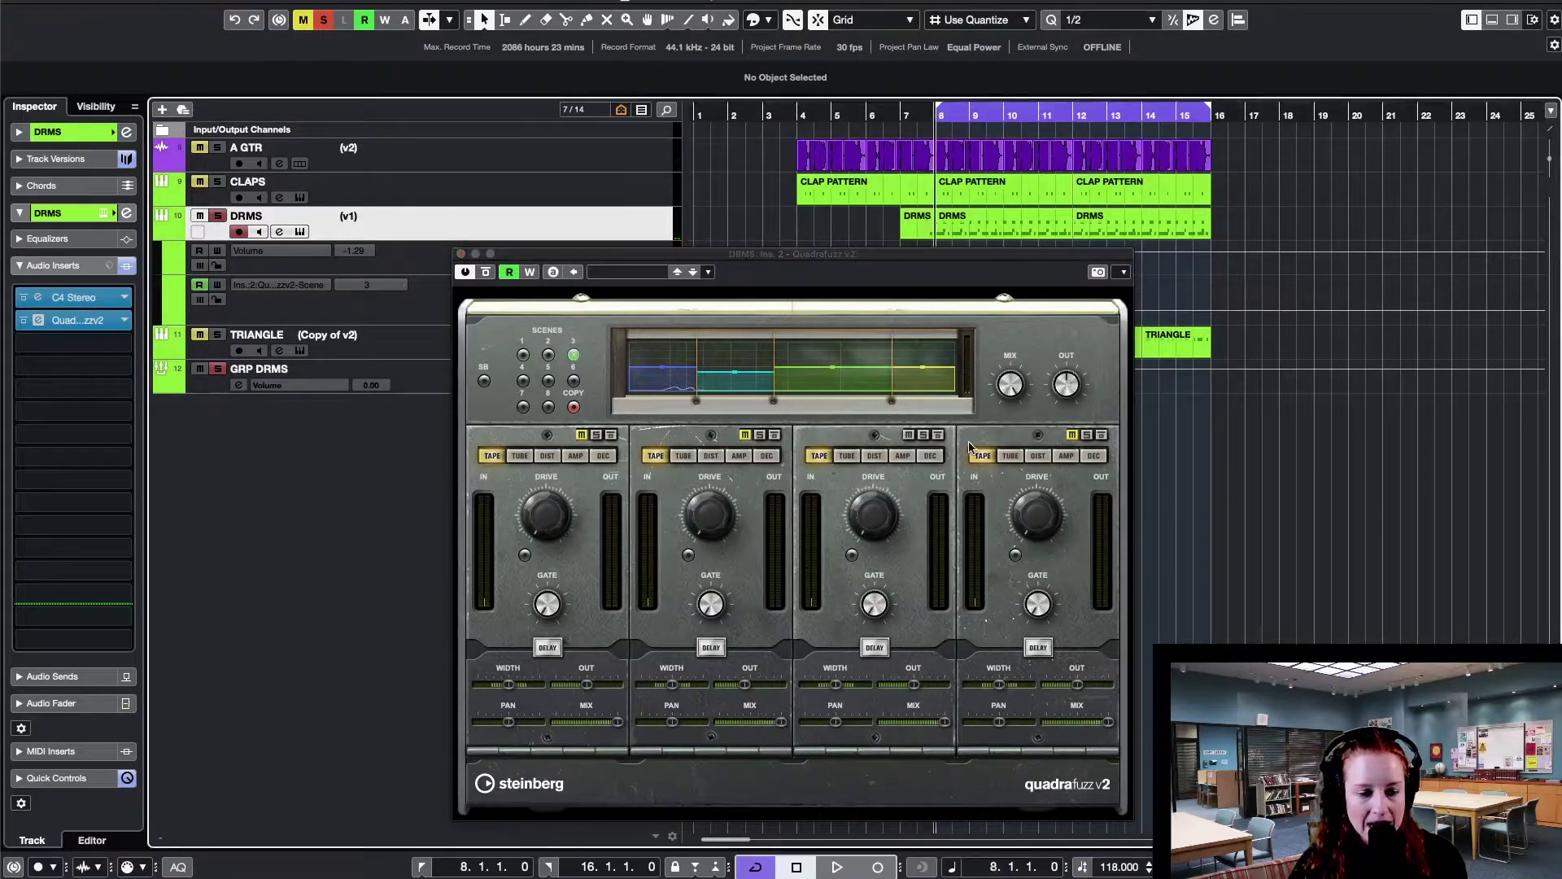
key("space")
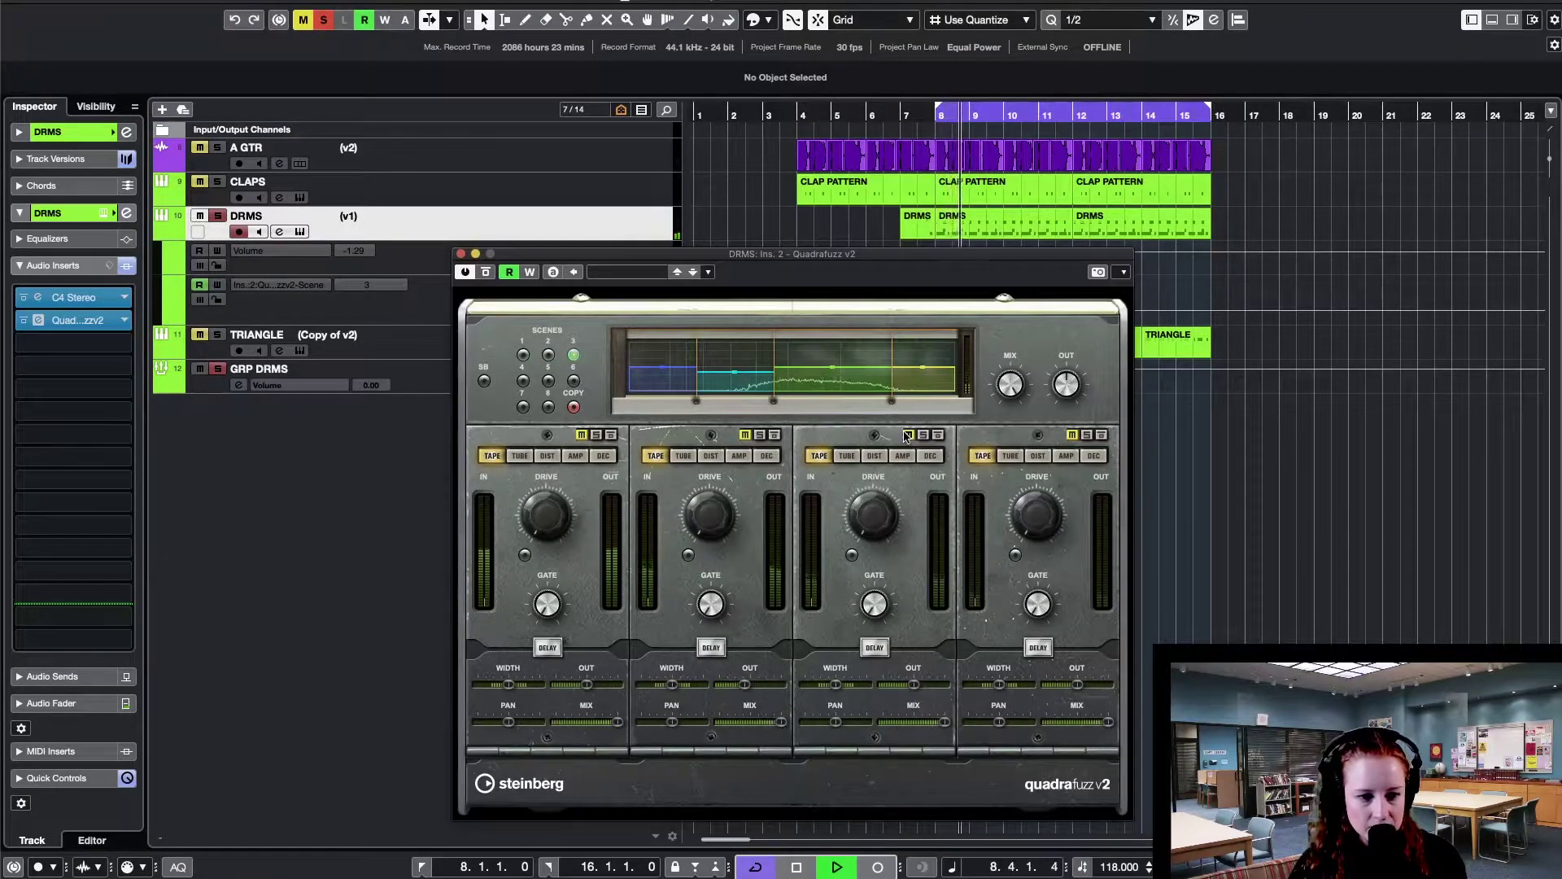
left_click(937, 436)
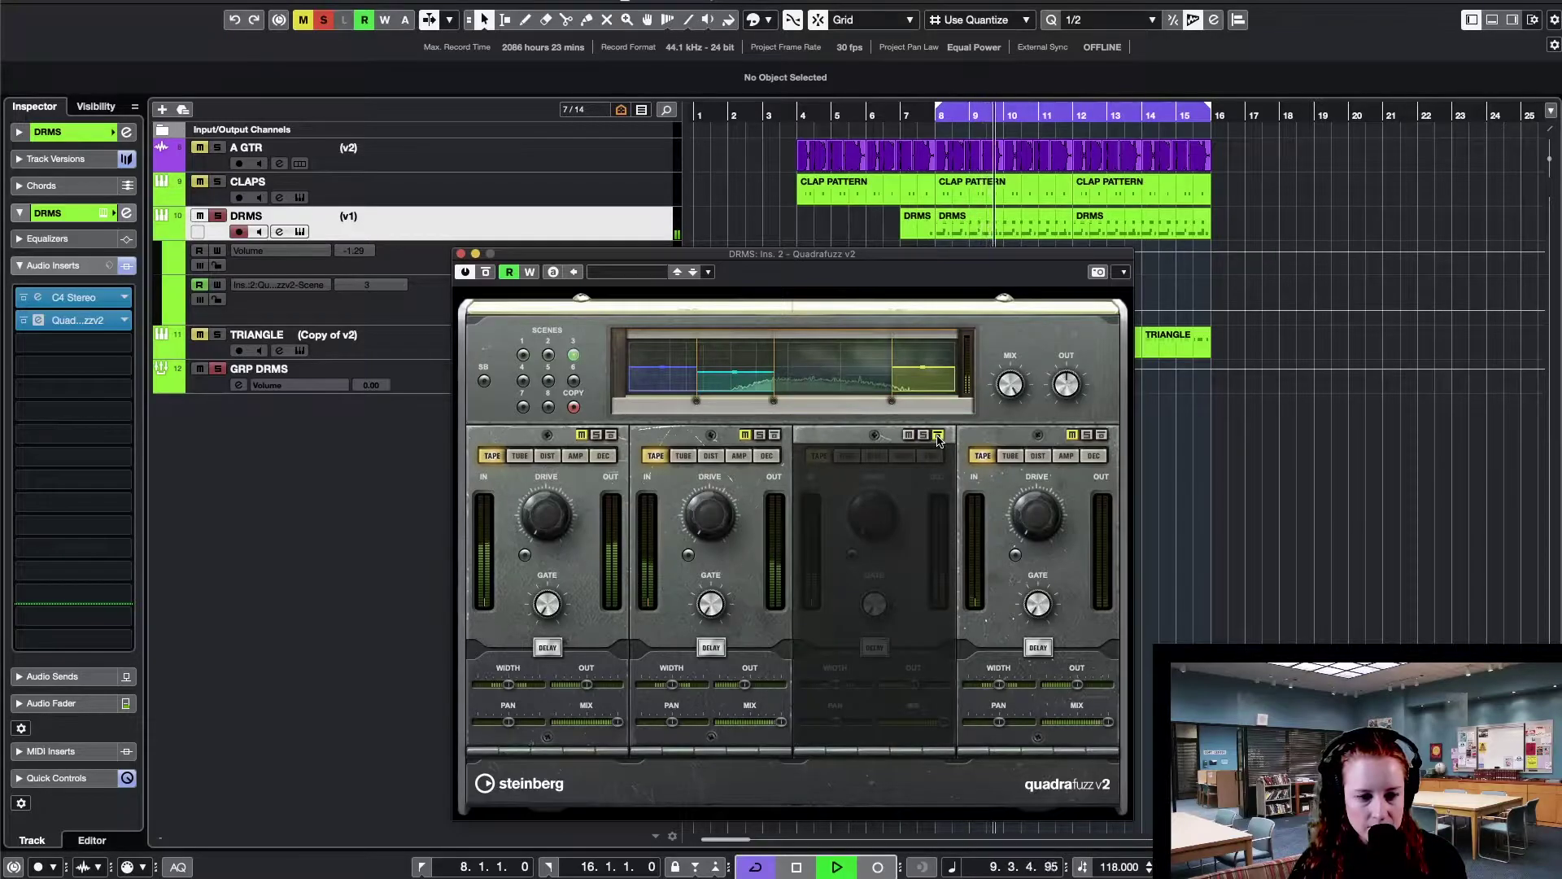
left_click(937, 436)
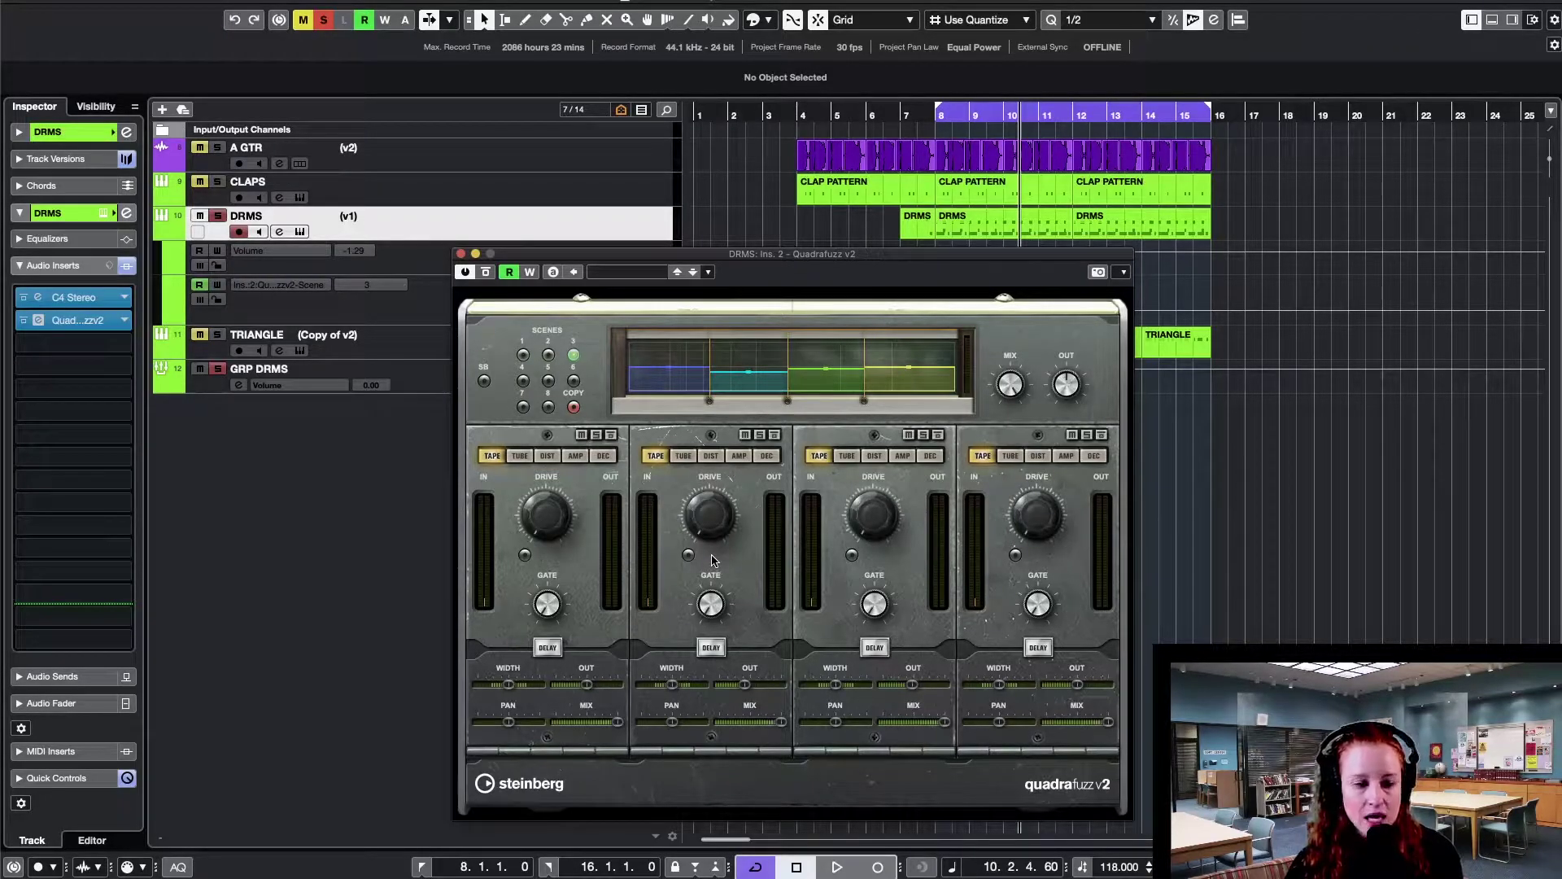
- Raise band 2's drive to 8.2
mouse_move(732, 525)
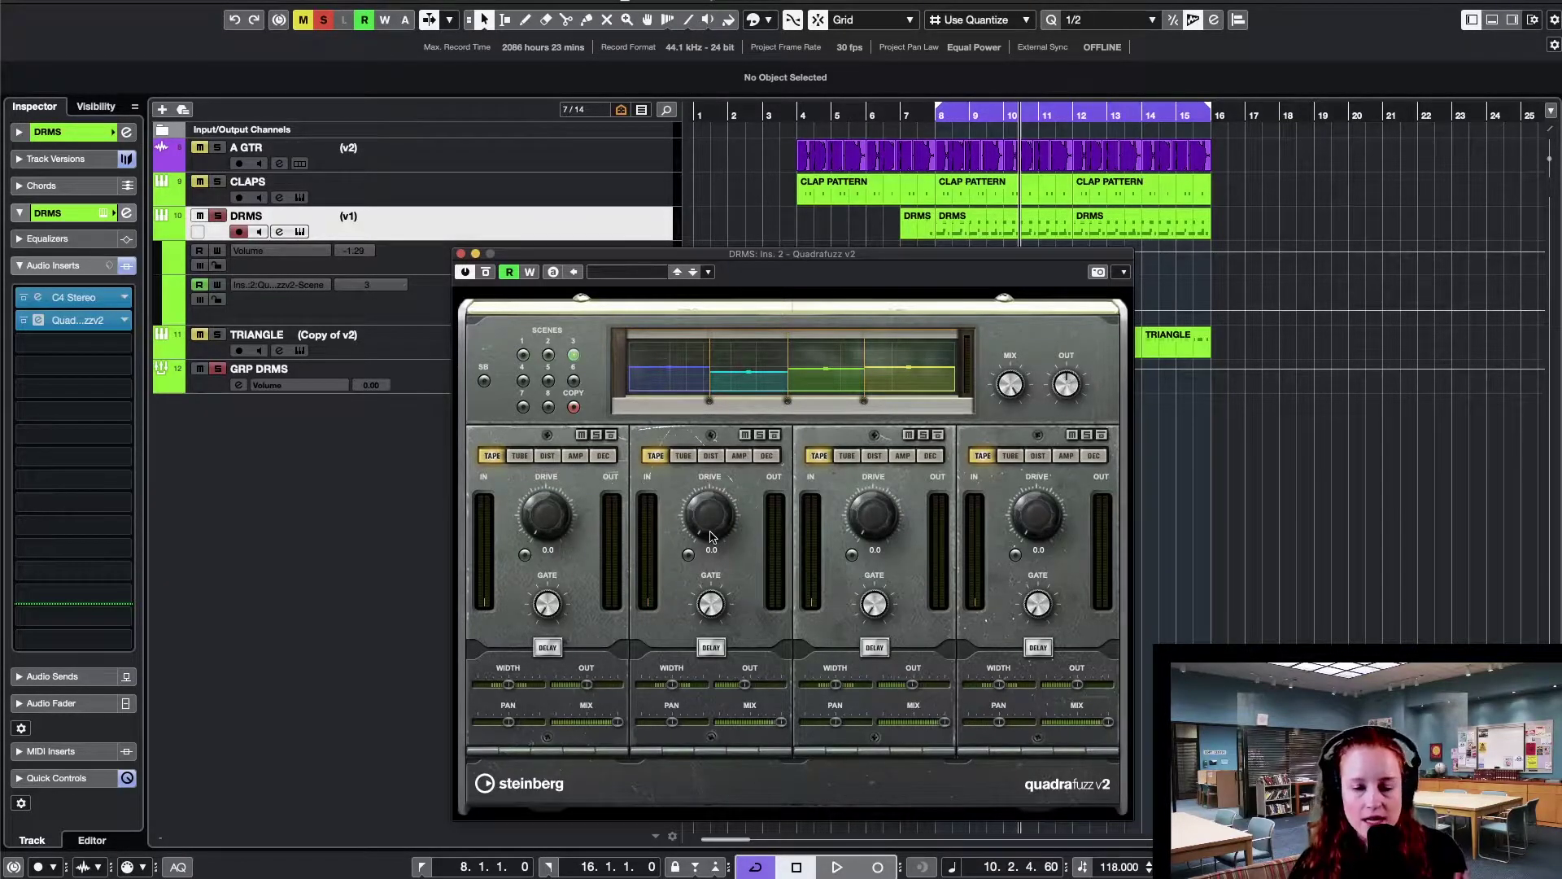
left_click_drag(710, 536, 680, 434)
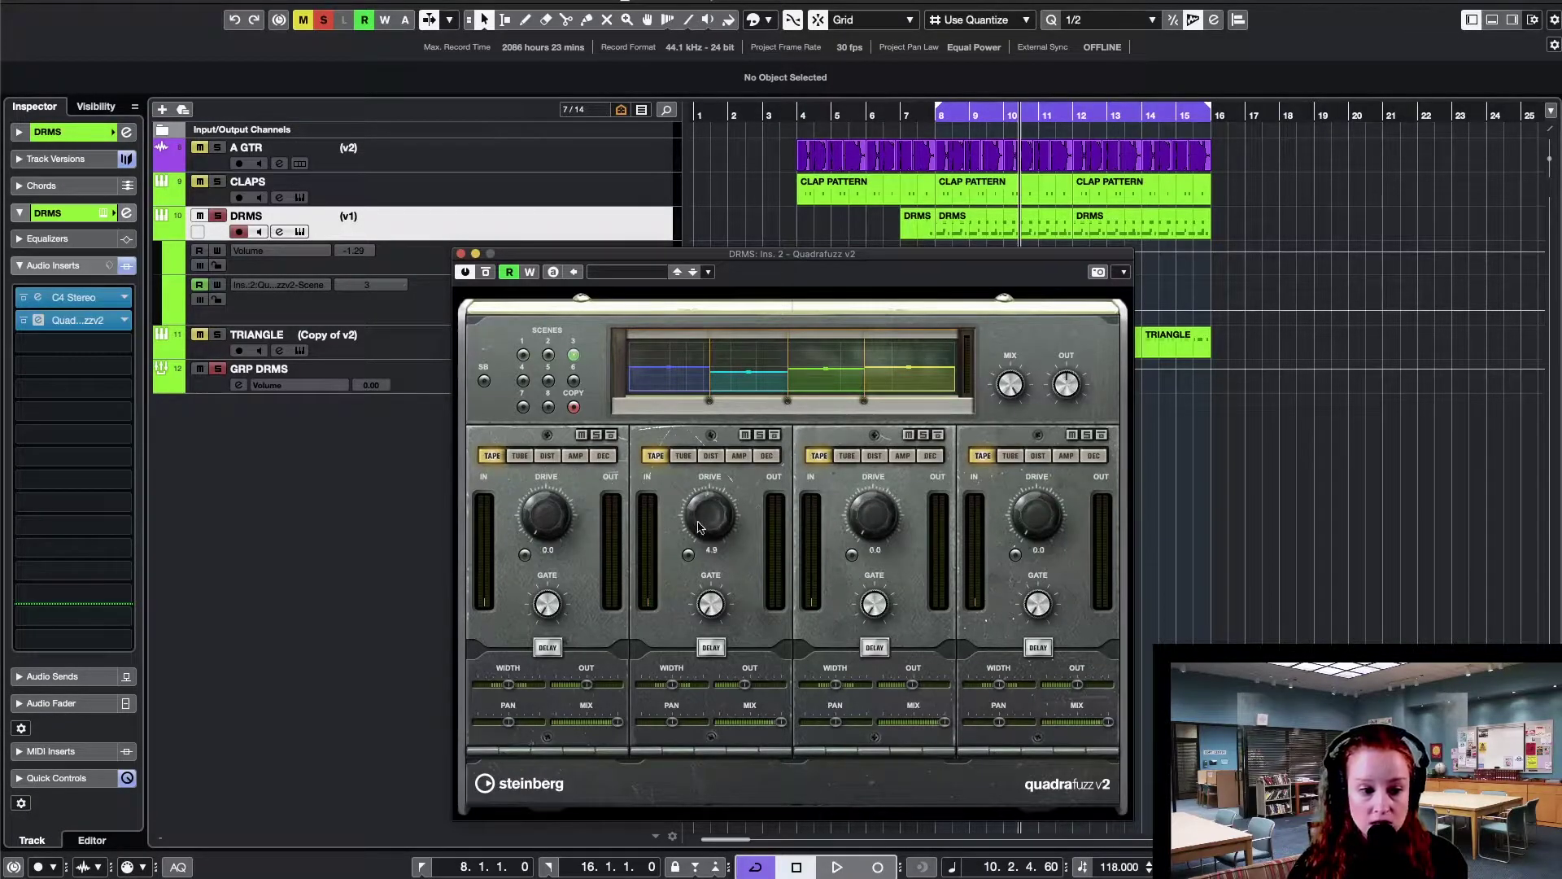
left_click_drag(703, 530, 690, 464)
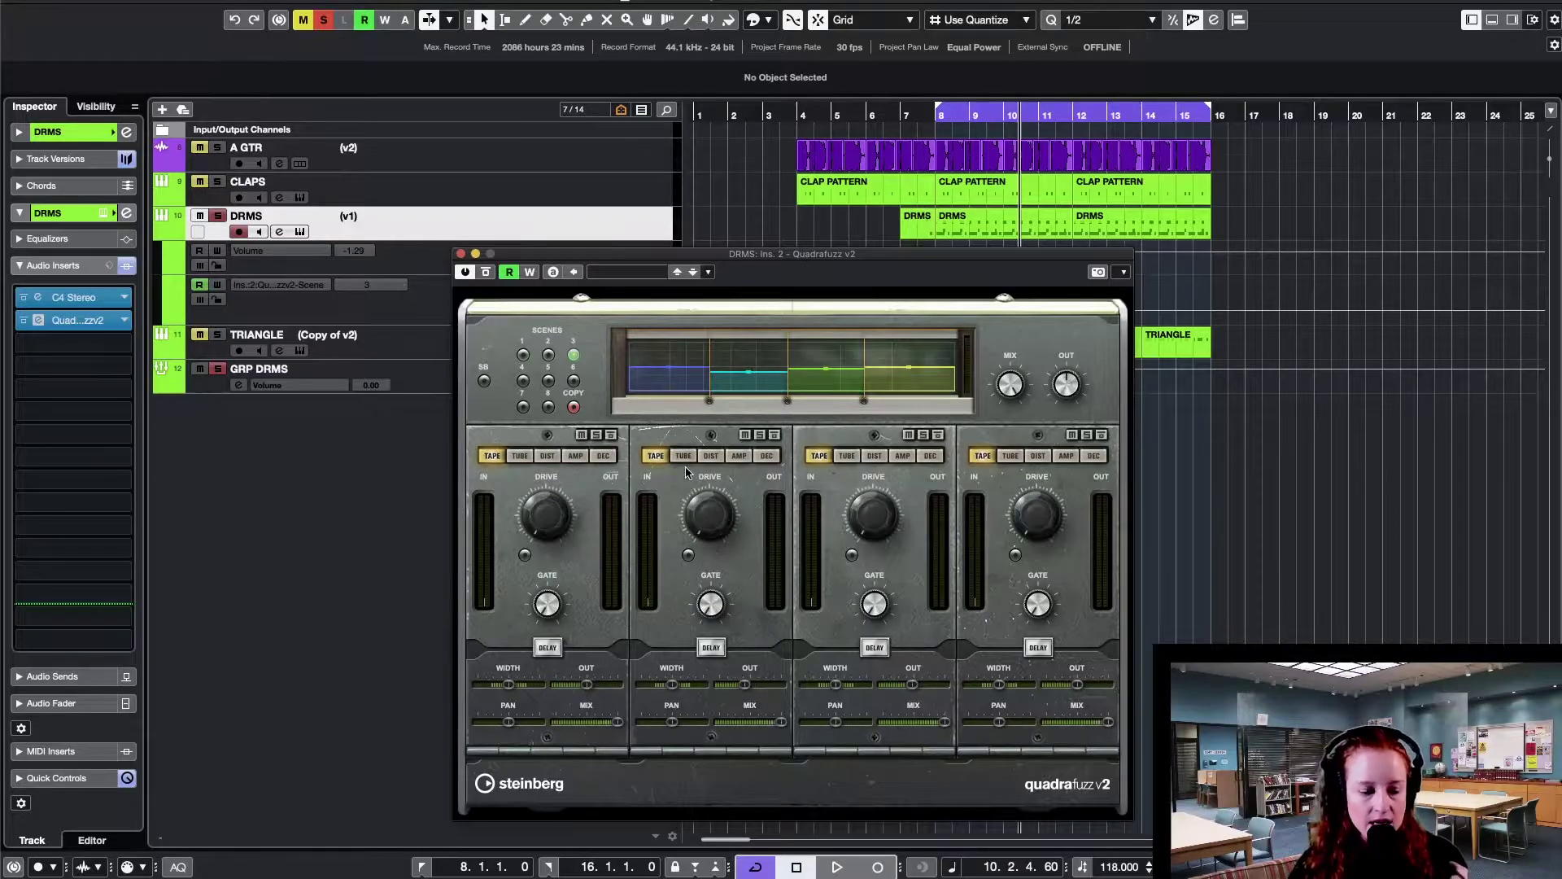
- Audition TUBE, DIST, AMP and DEC on band 2, then return it to TAPE
left_click(684, 456)
left_click(721, 460)
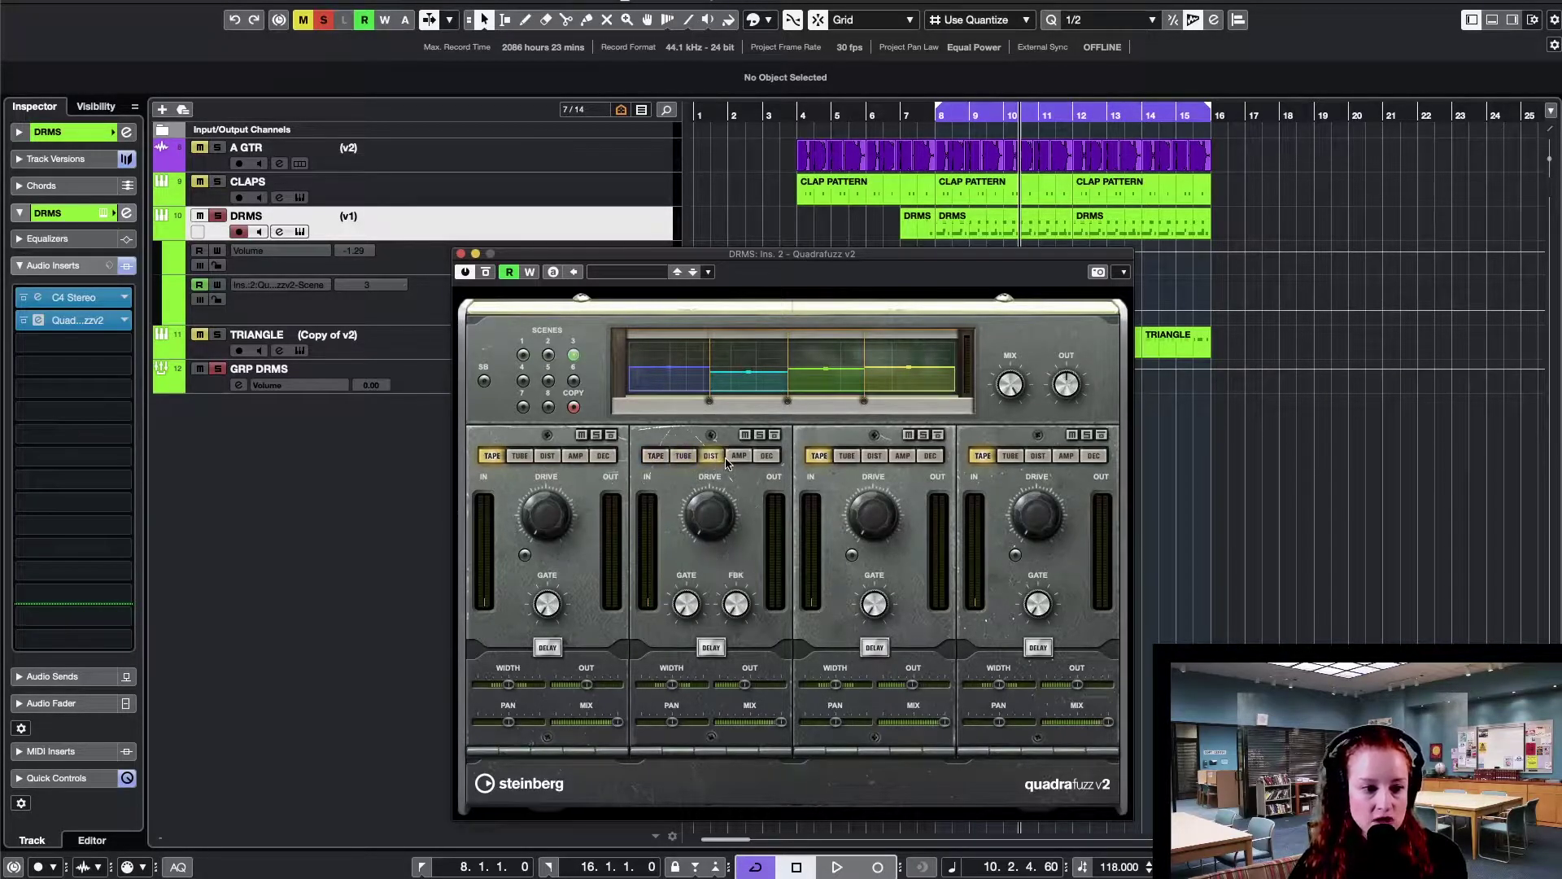
left_click(730, 463)
left_click(765, 458)
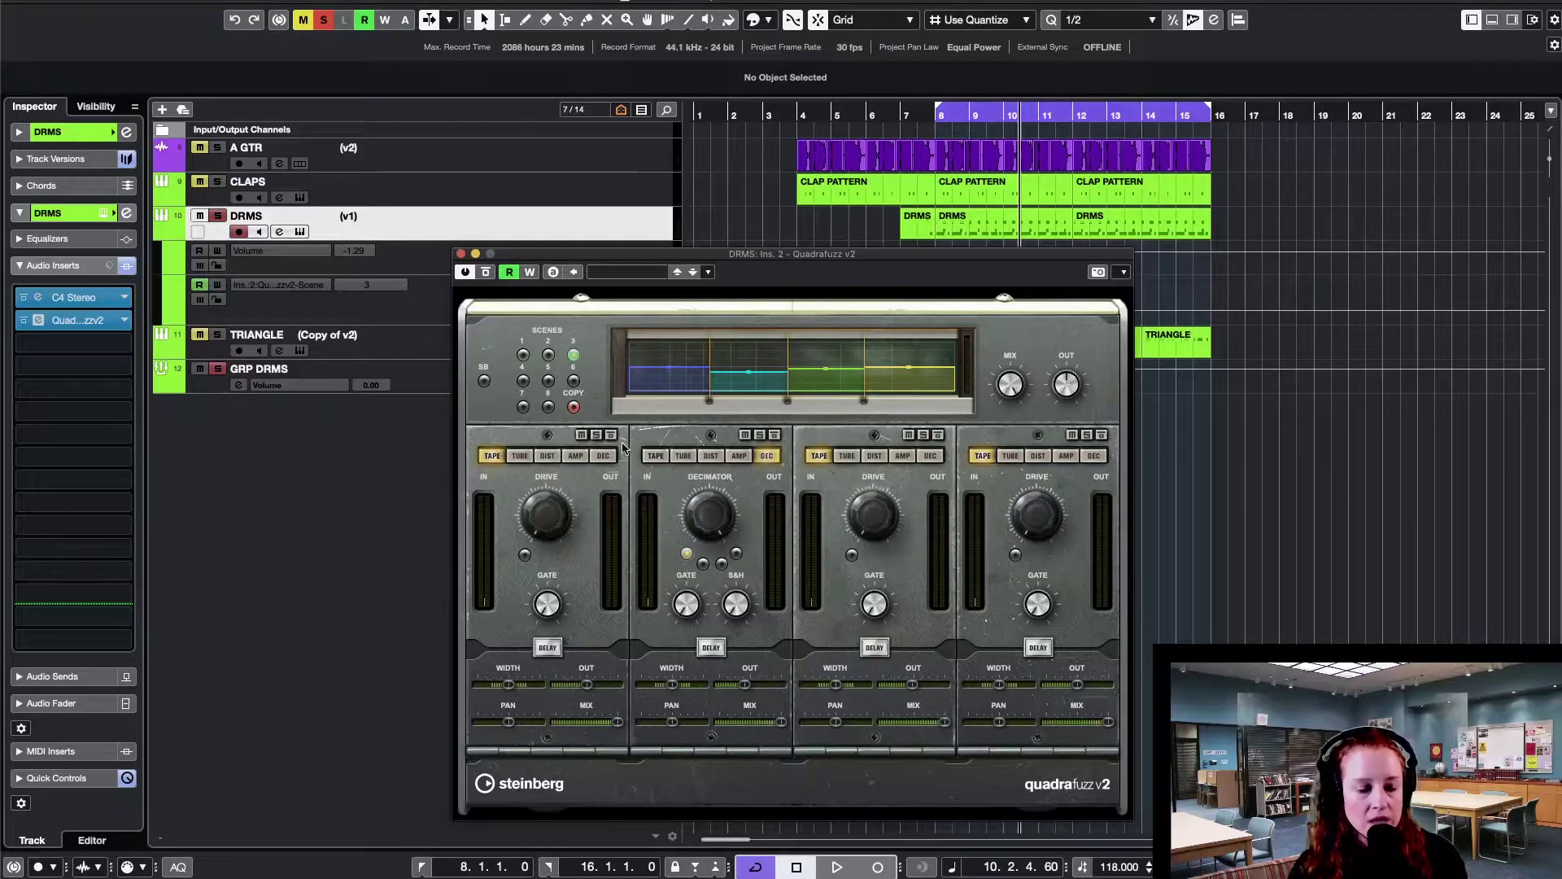
left_click(655, 457)
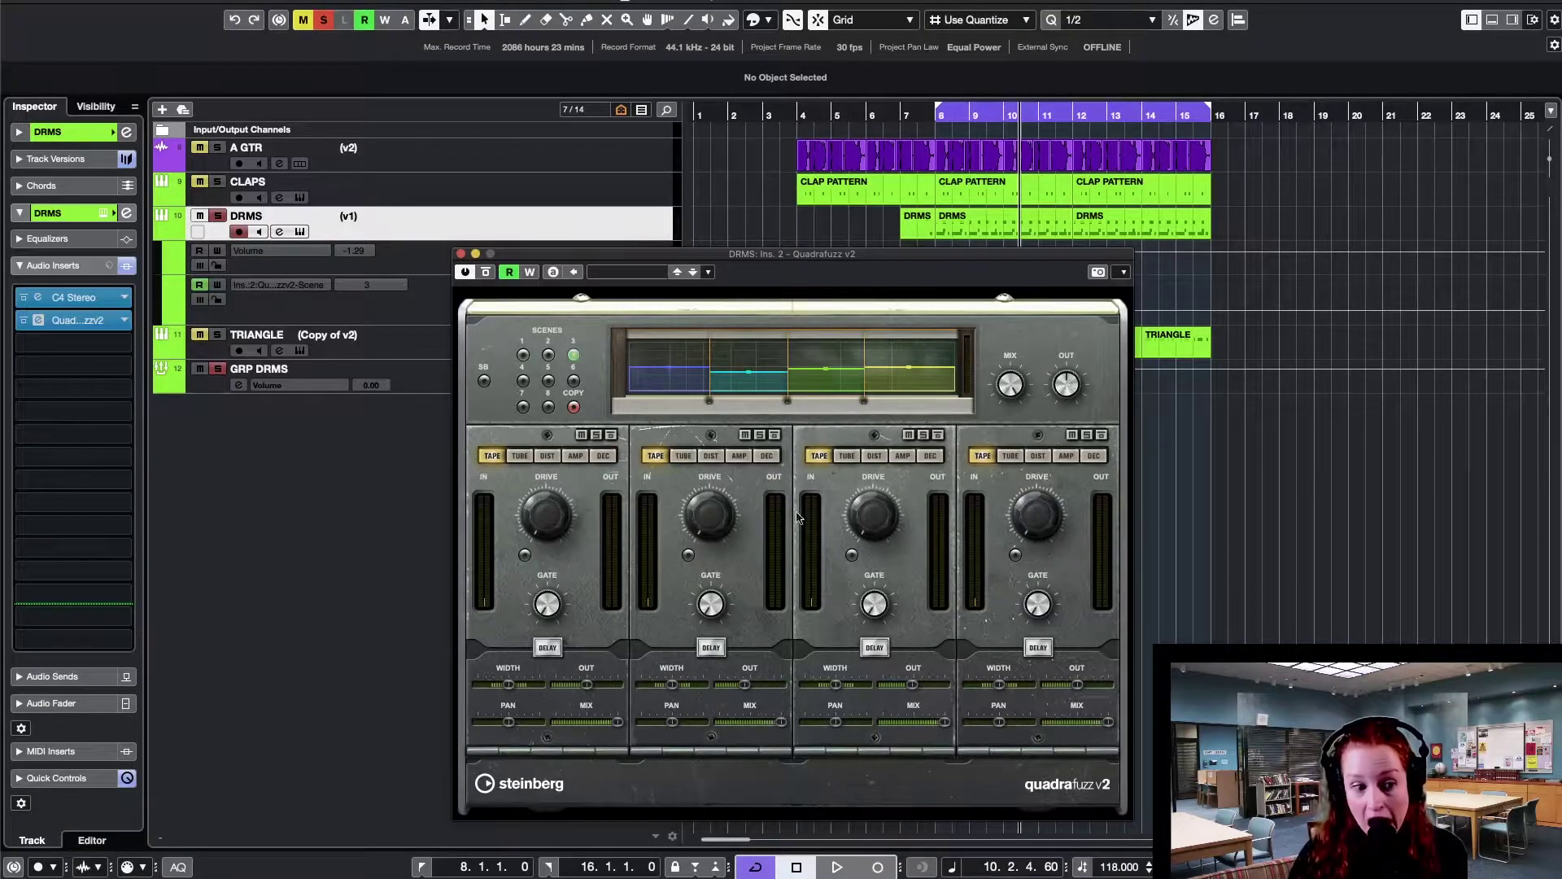
mouse_move(708, 603)
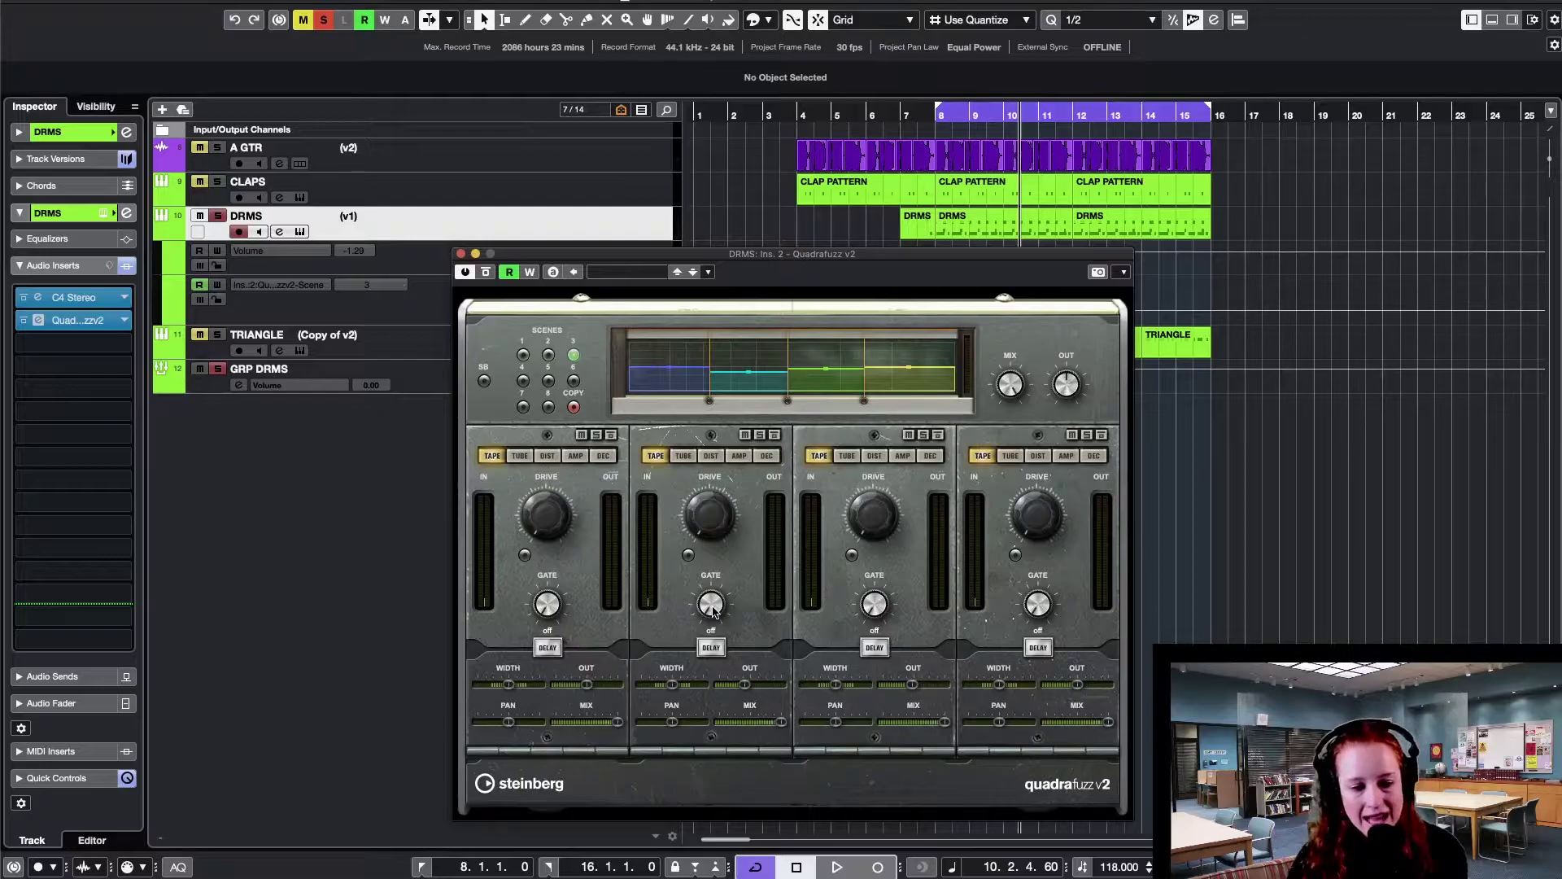
- From bar 8, solo band 2 and set its gate threshold to about -38 dB
left_click_drag(713, 610, 720, 570)
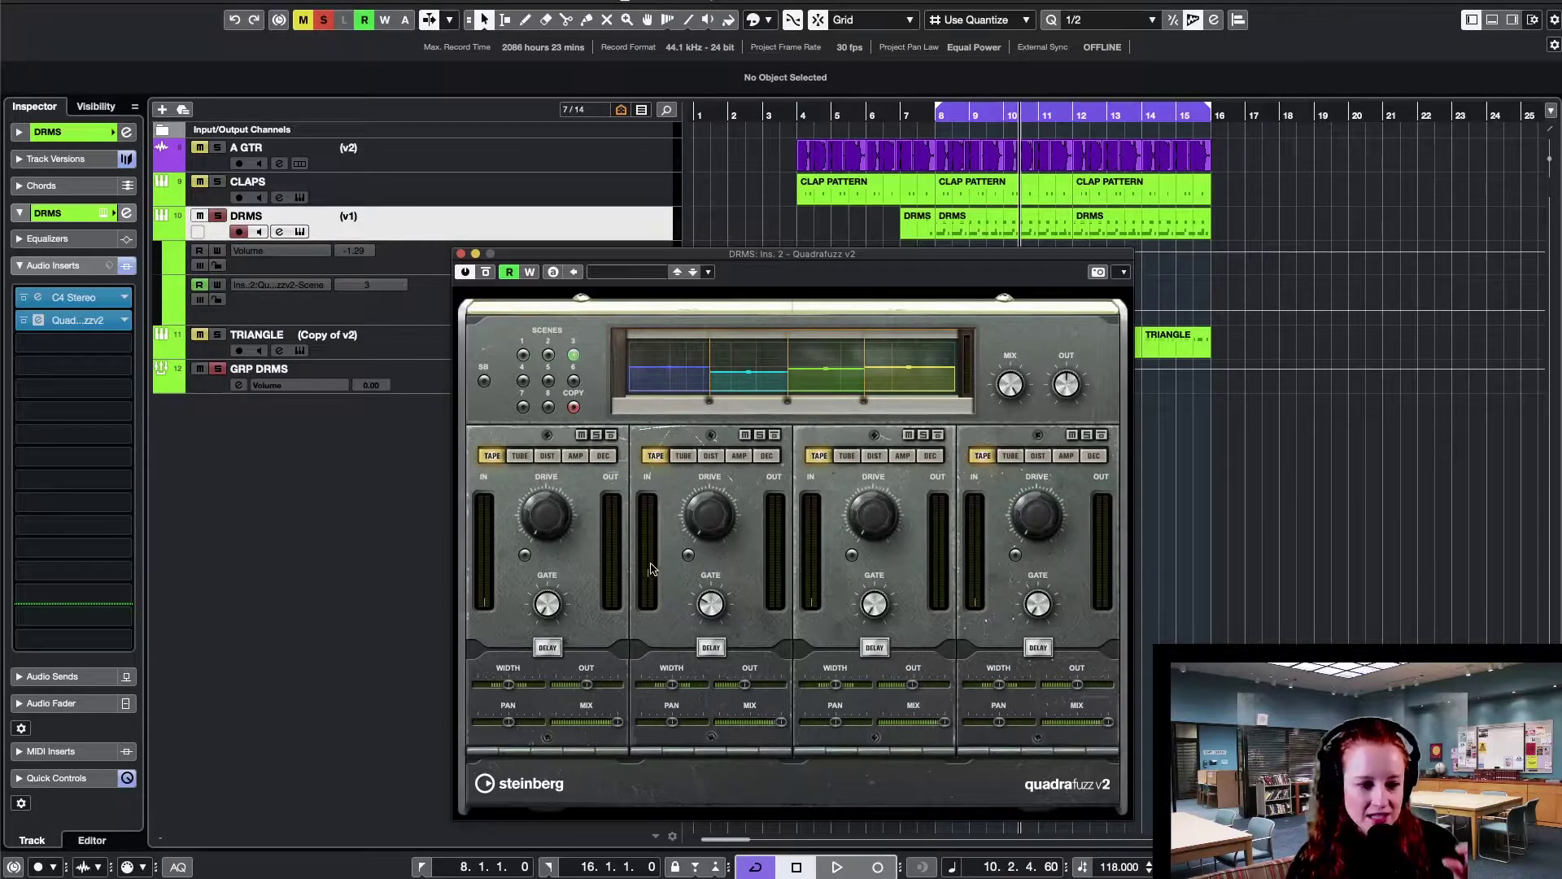
mouse_move(704, 607)
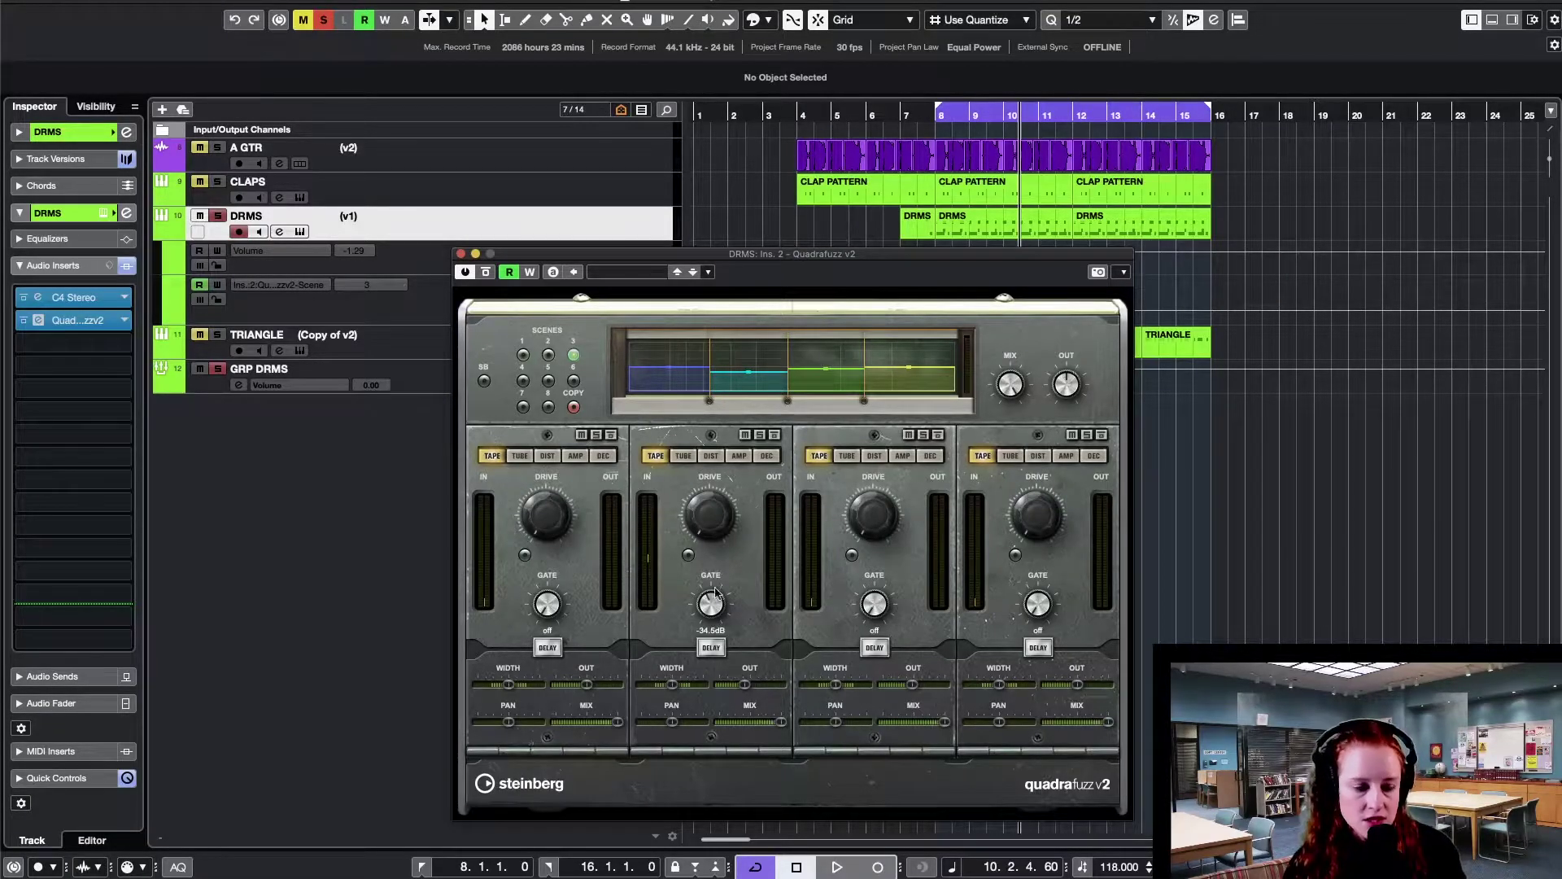
left_click(938, 121)
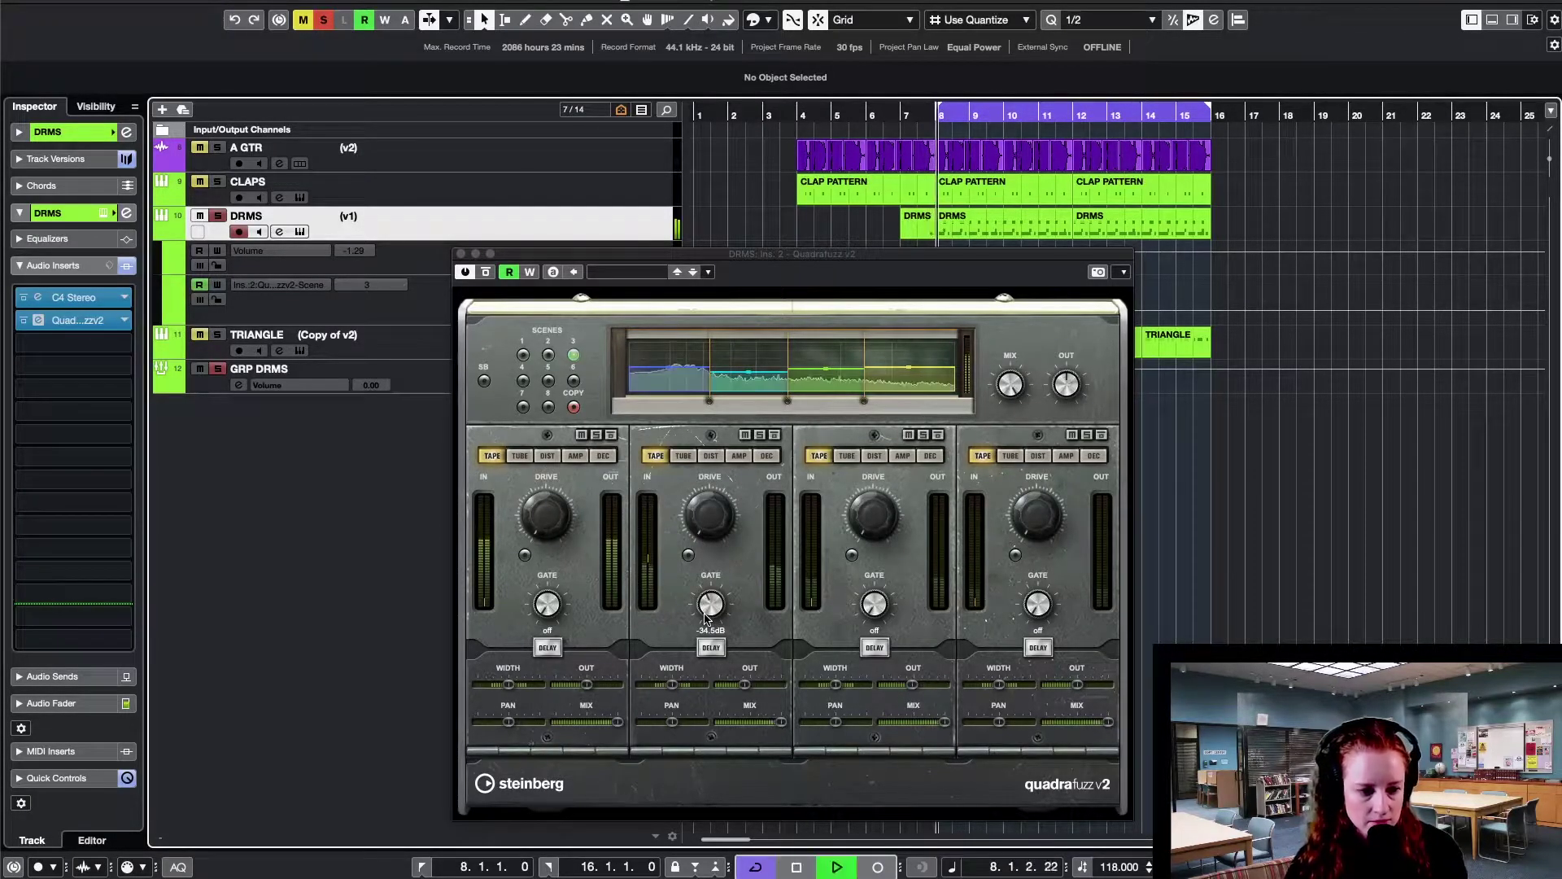
left_click(704, 618)
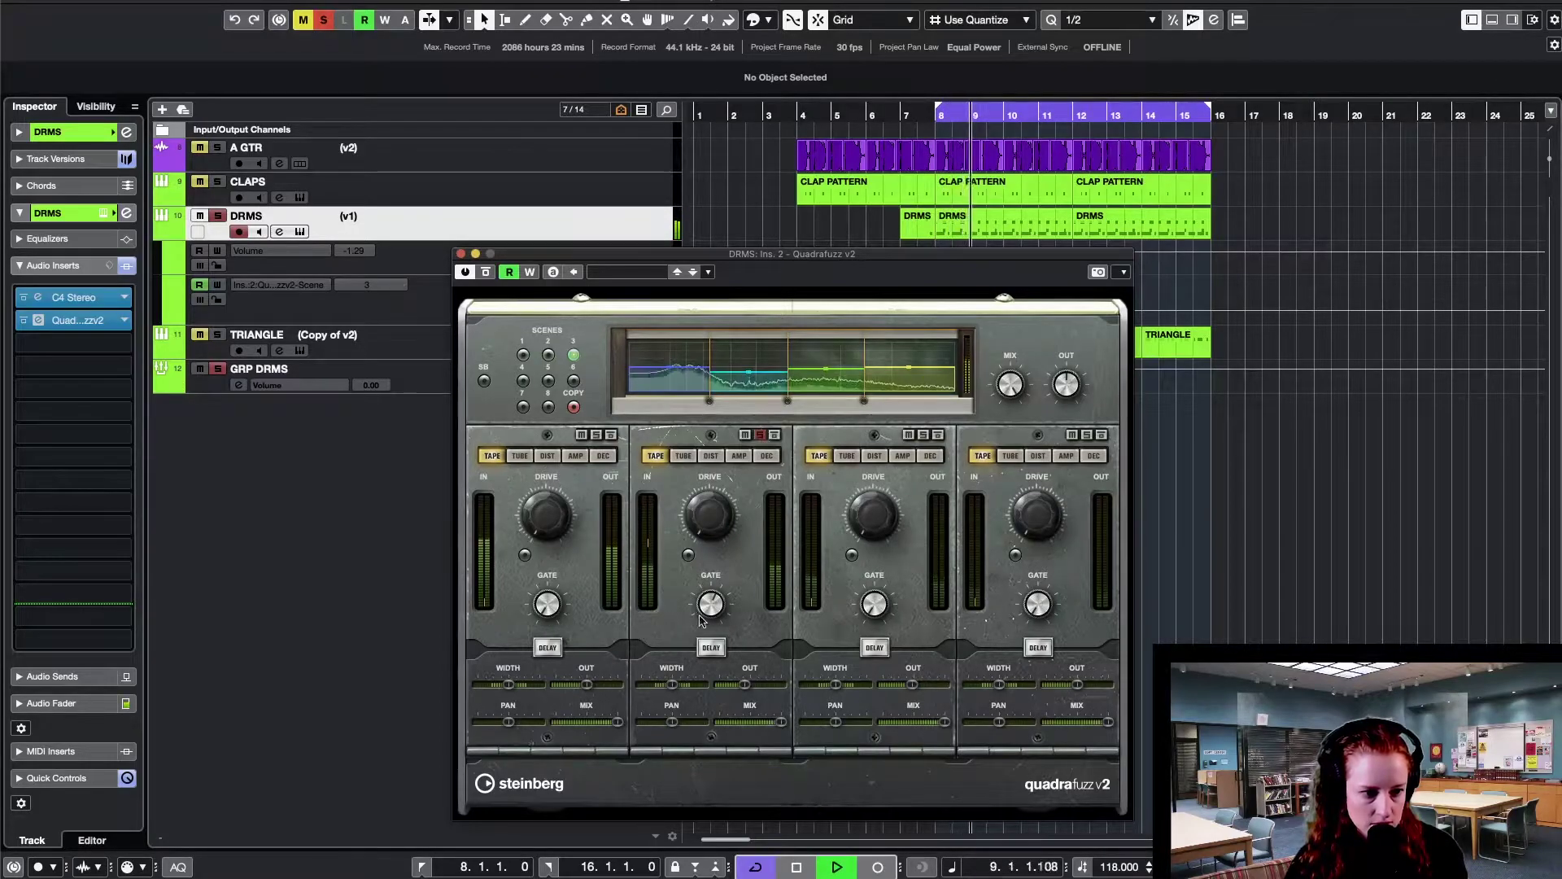
mouse_move(701, 621)
left_mouse_down()
mouse_move(711, 606)
mouse_move(707, 635)
left_mouse_up()
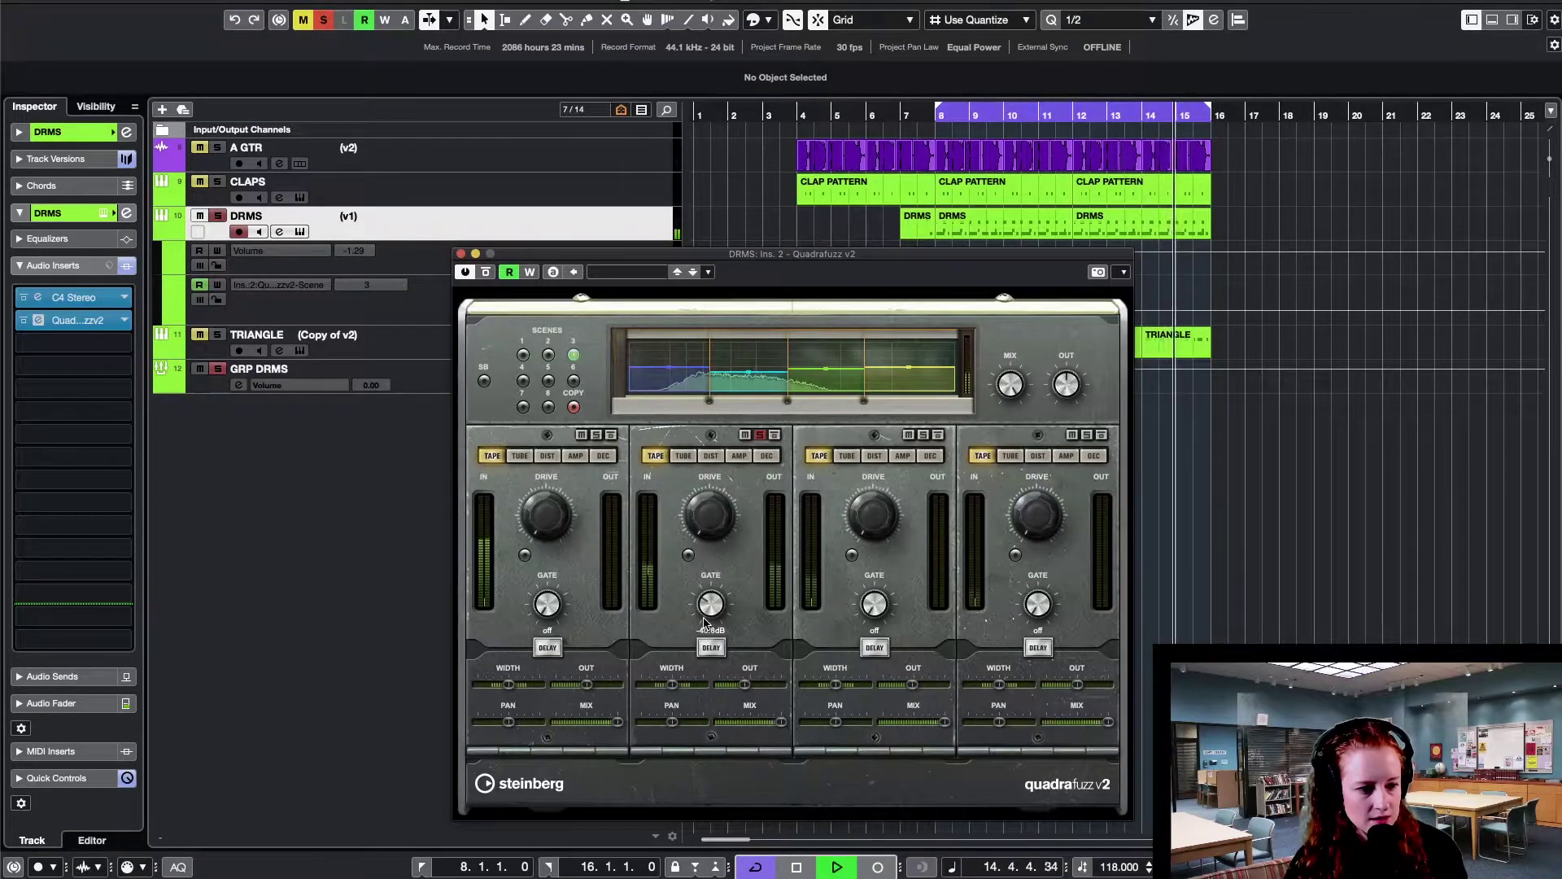
left_click_drag(705, 623, 704, 616)
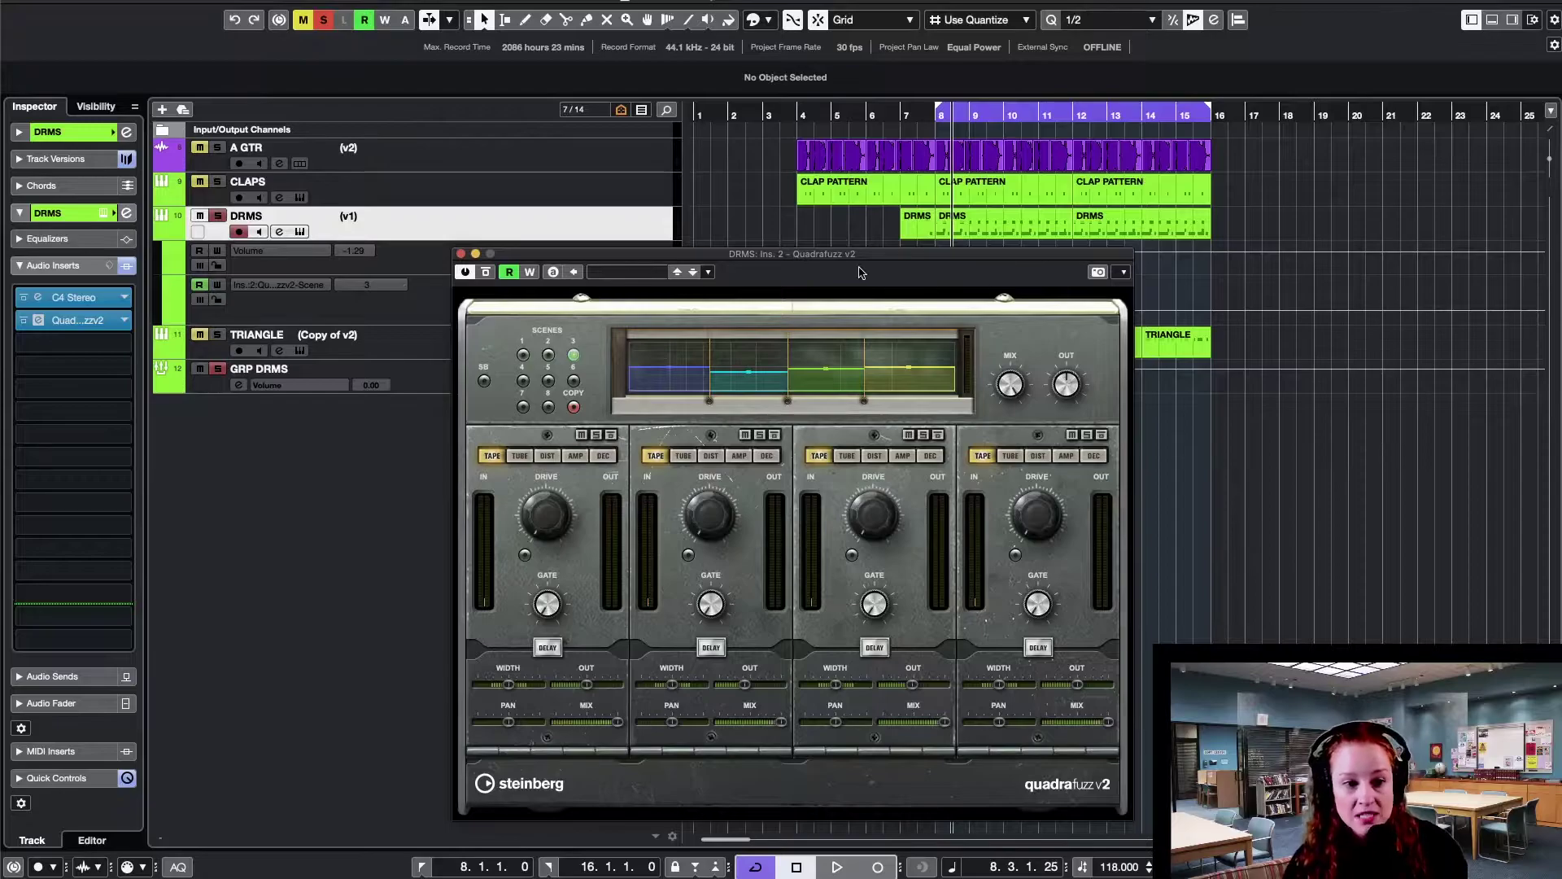
- With band 2 soloed in playback, push drive to 8.1, enable Dual tape mode, then settle drive at 5.6
left_click_drag(860, 260, 854, 257)
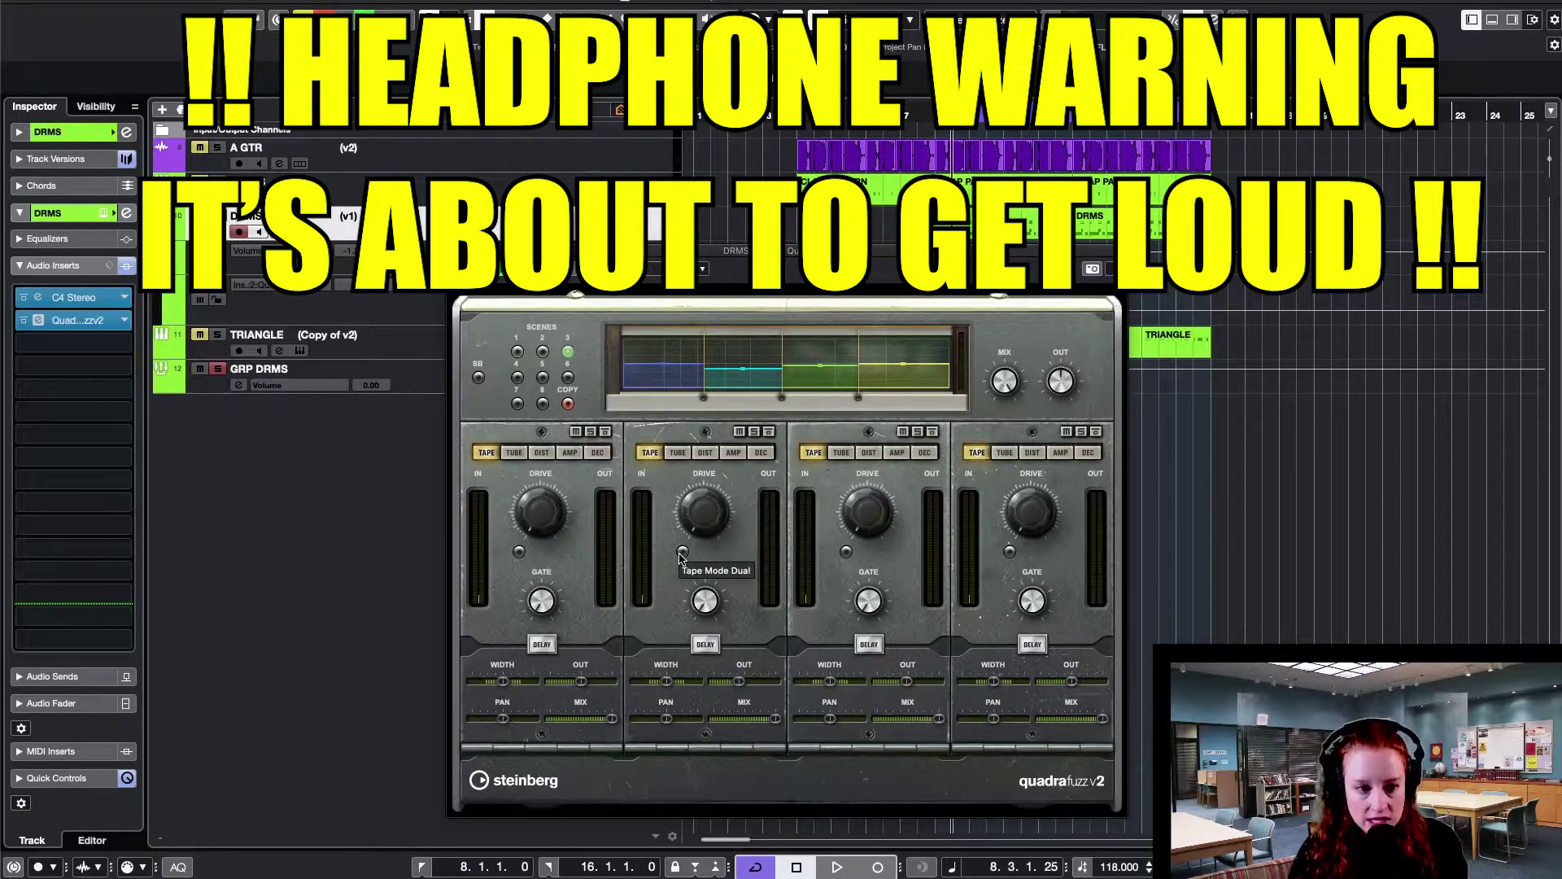
key("space")
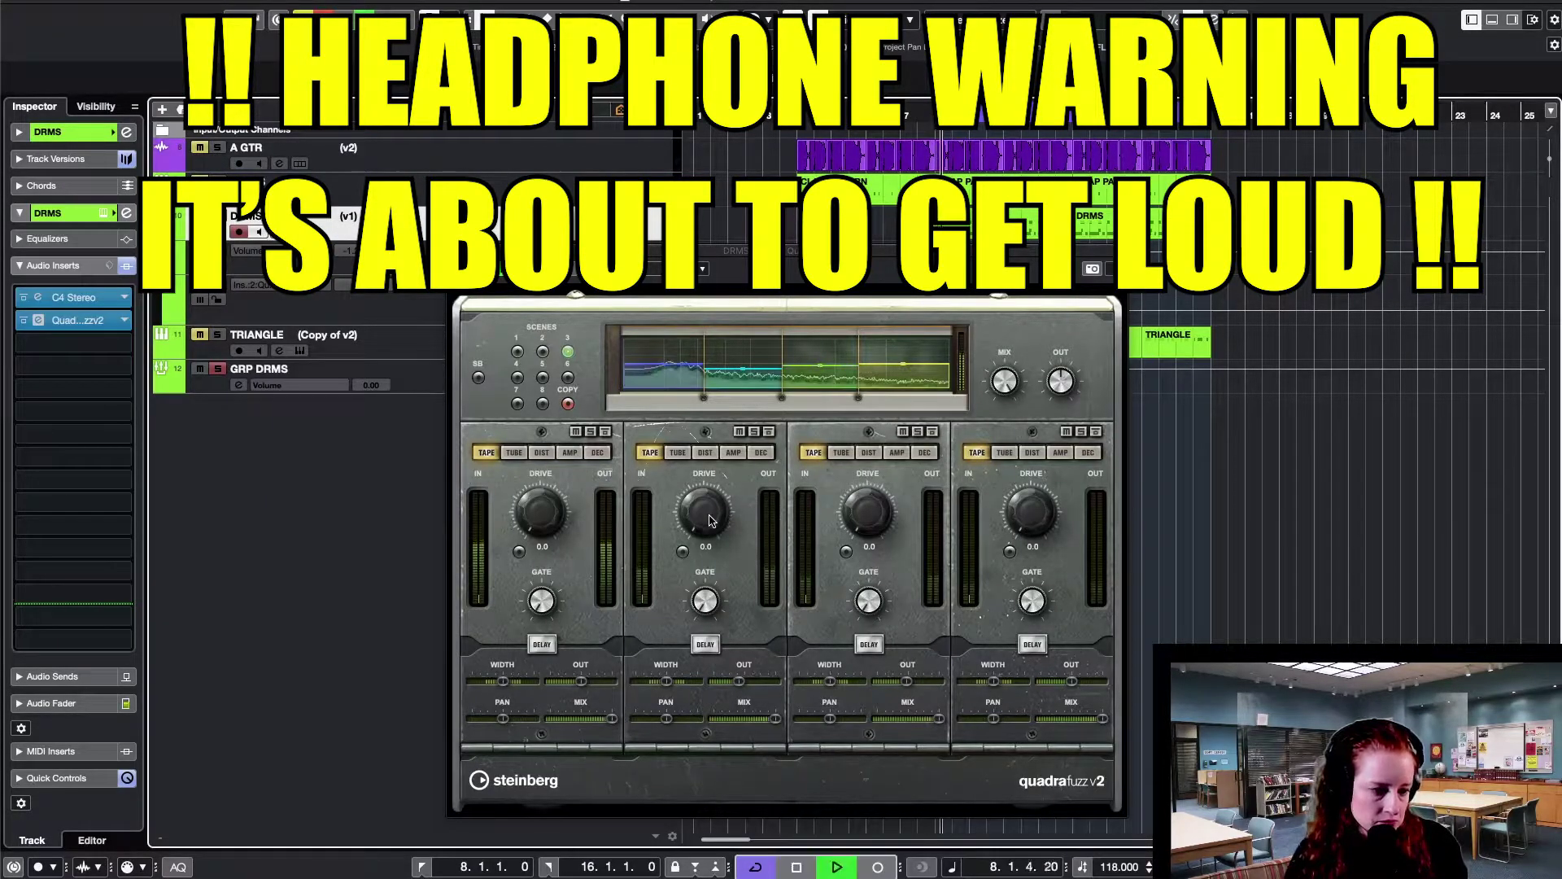
left_click(754, 431)
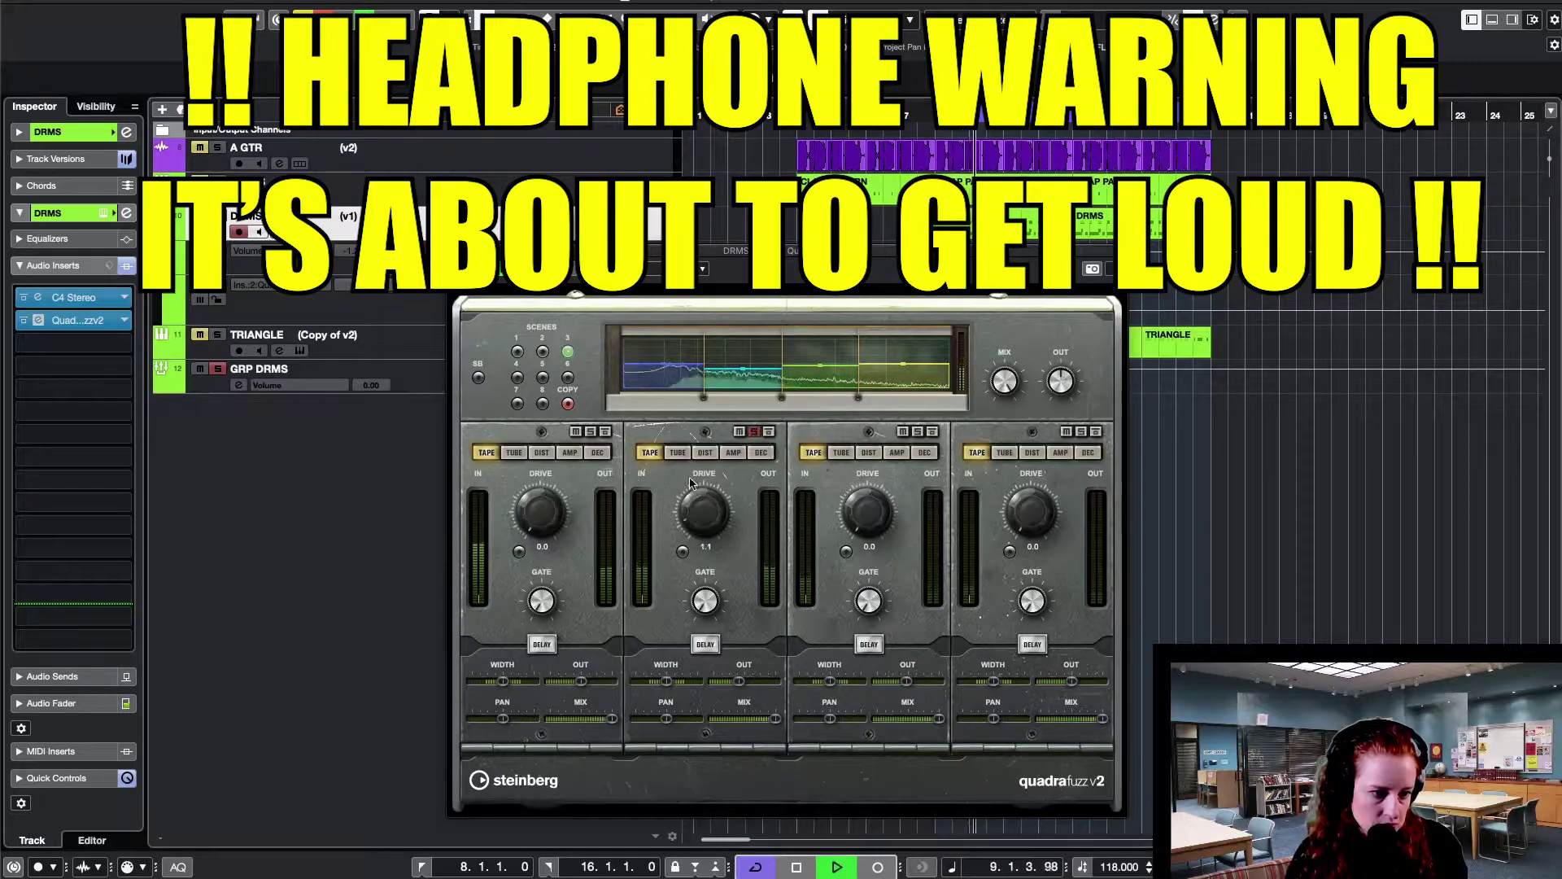
left_click_drag(672, 401, 659, 337)
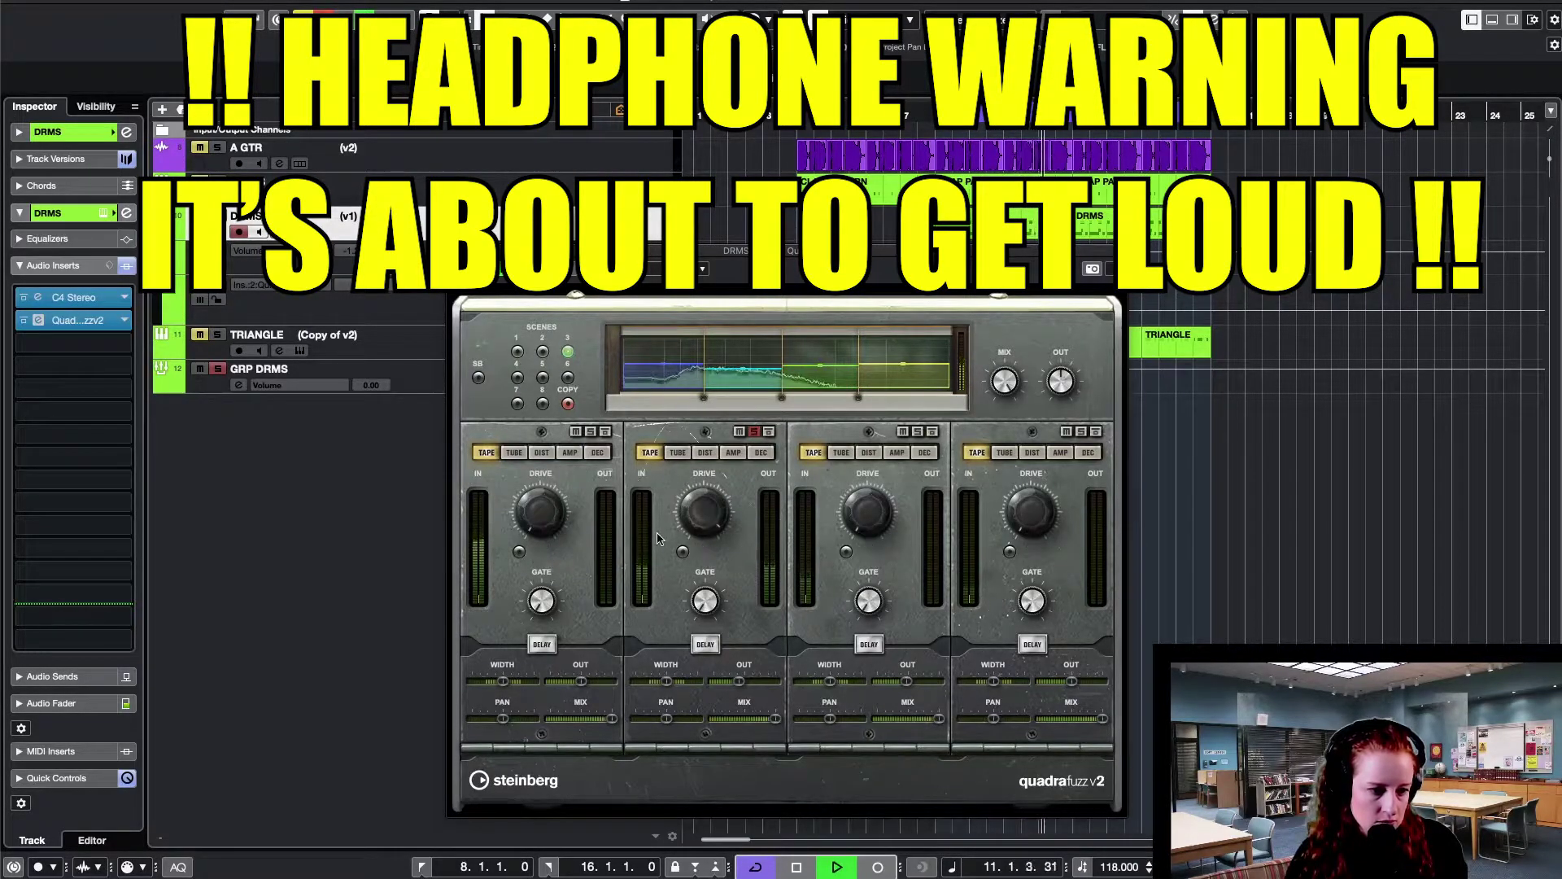
left_click(682, 552)
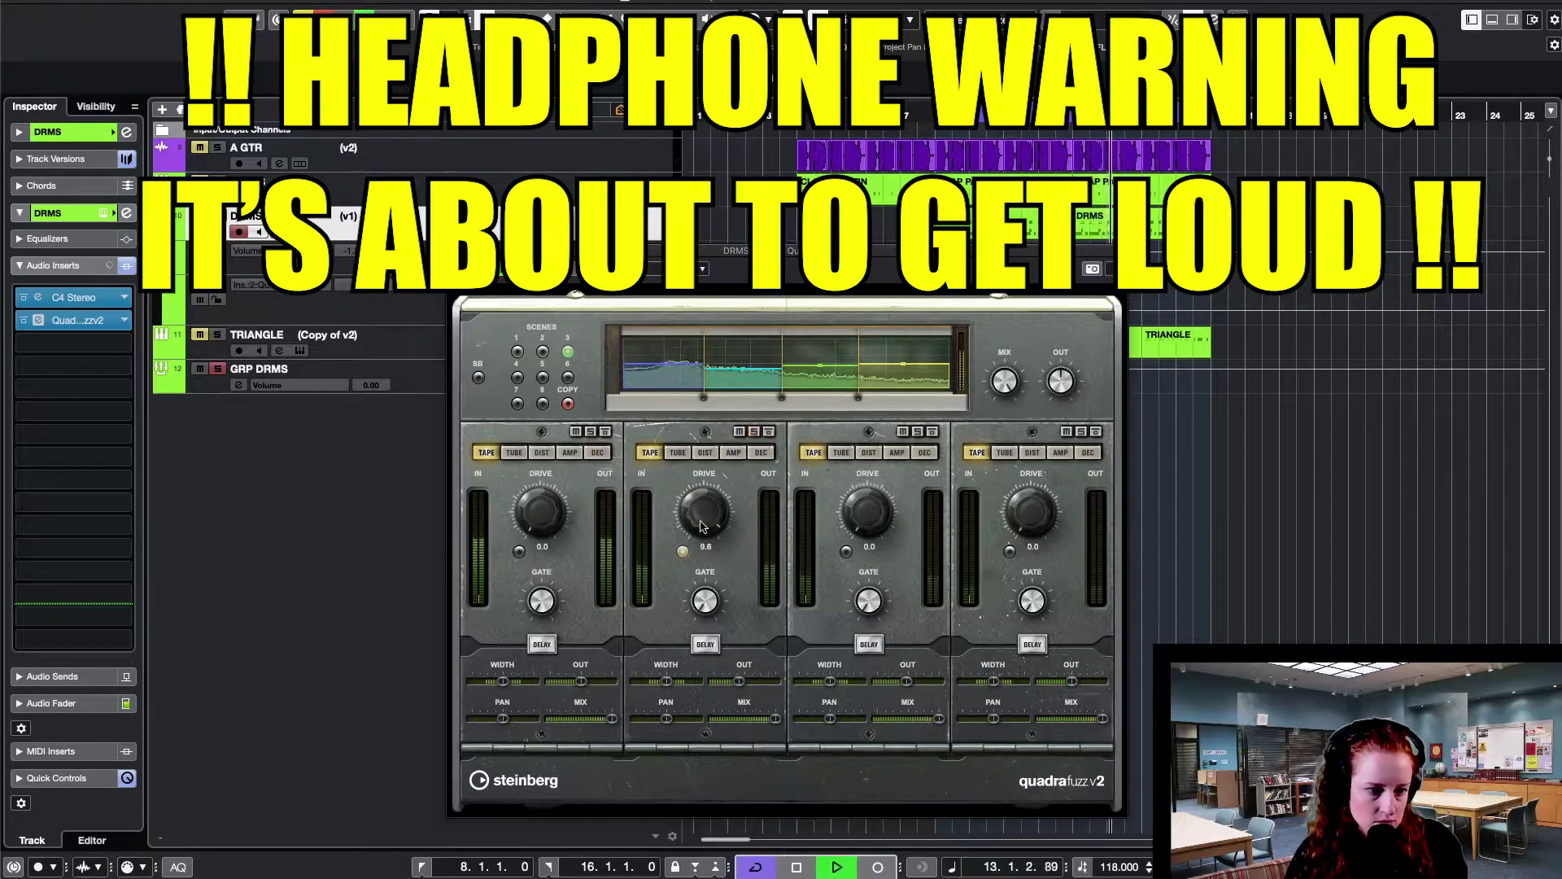
mouse_move(697, 537)
left_click_drag(697, 538, 703, 513)
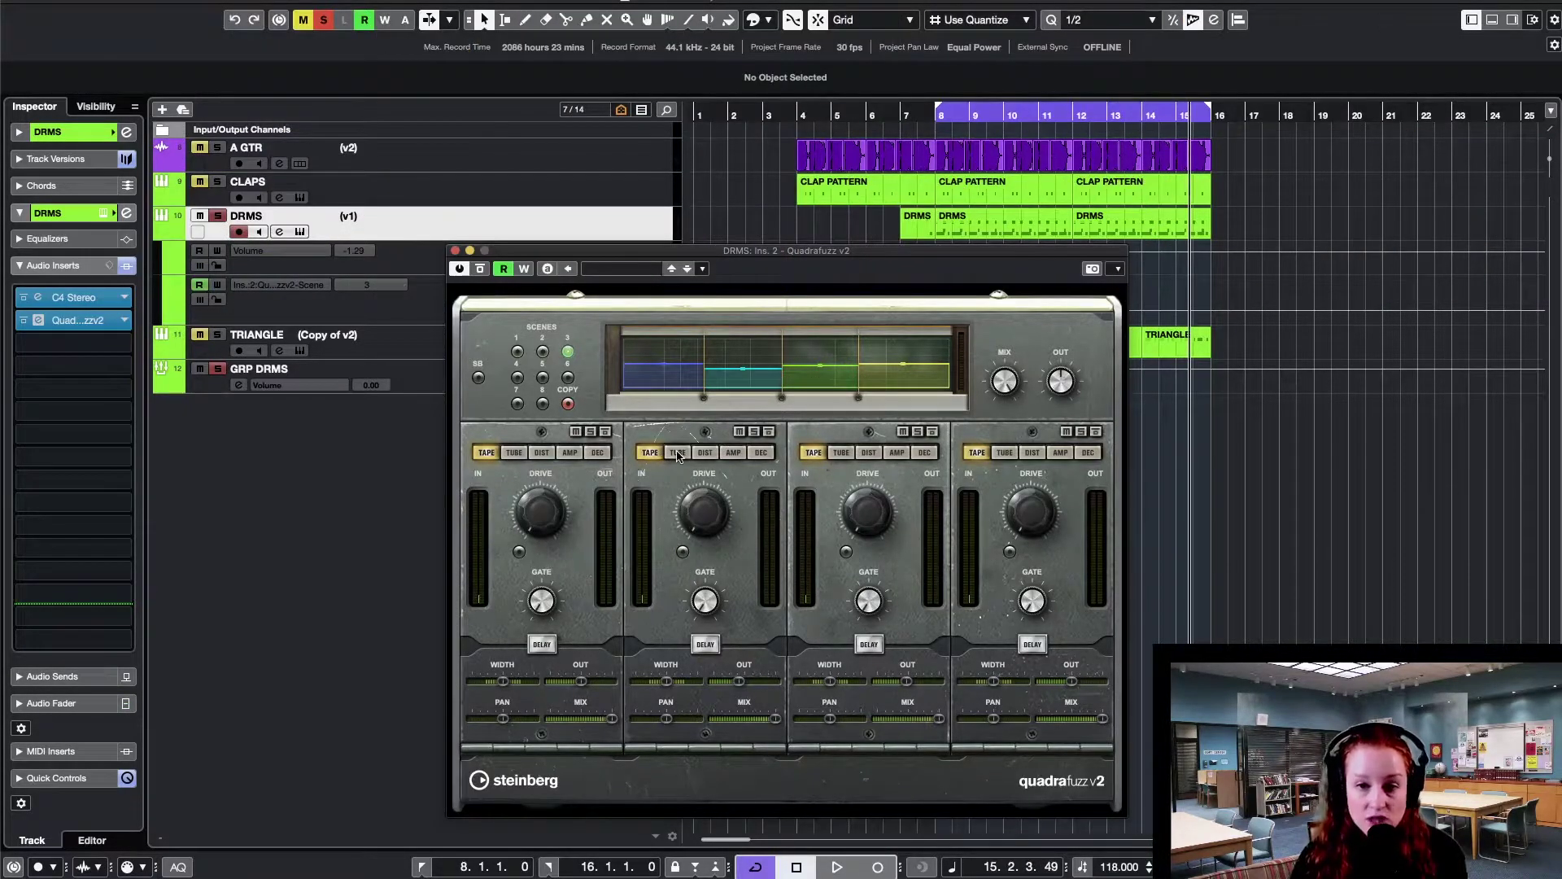
- Set band 2 to TUBE and audition its tube variants soloed, drive at 9.4, ending on the first
left_click(677, 453)
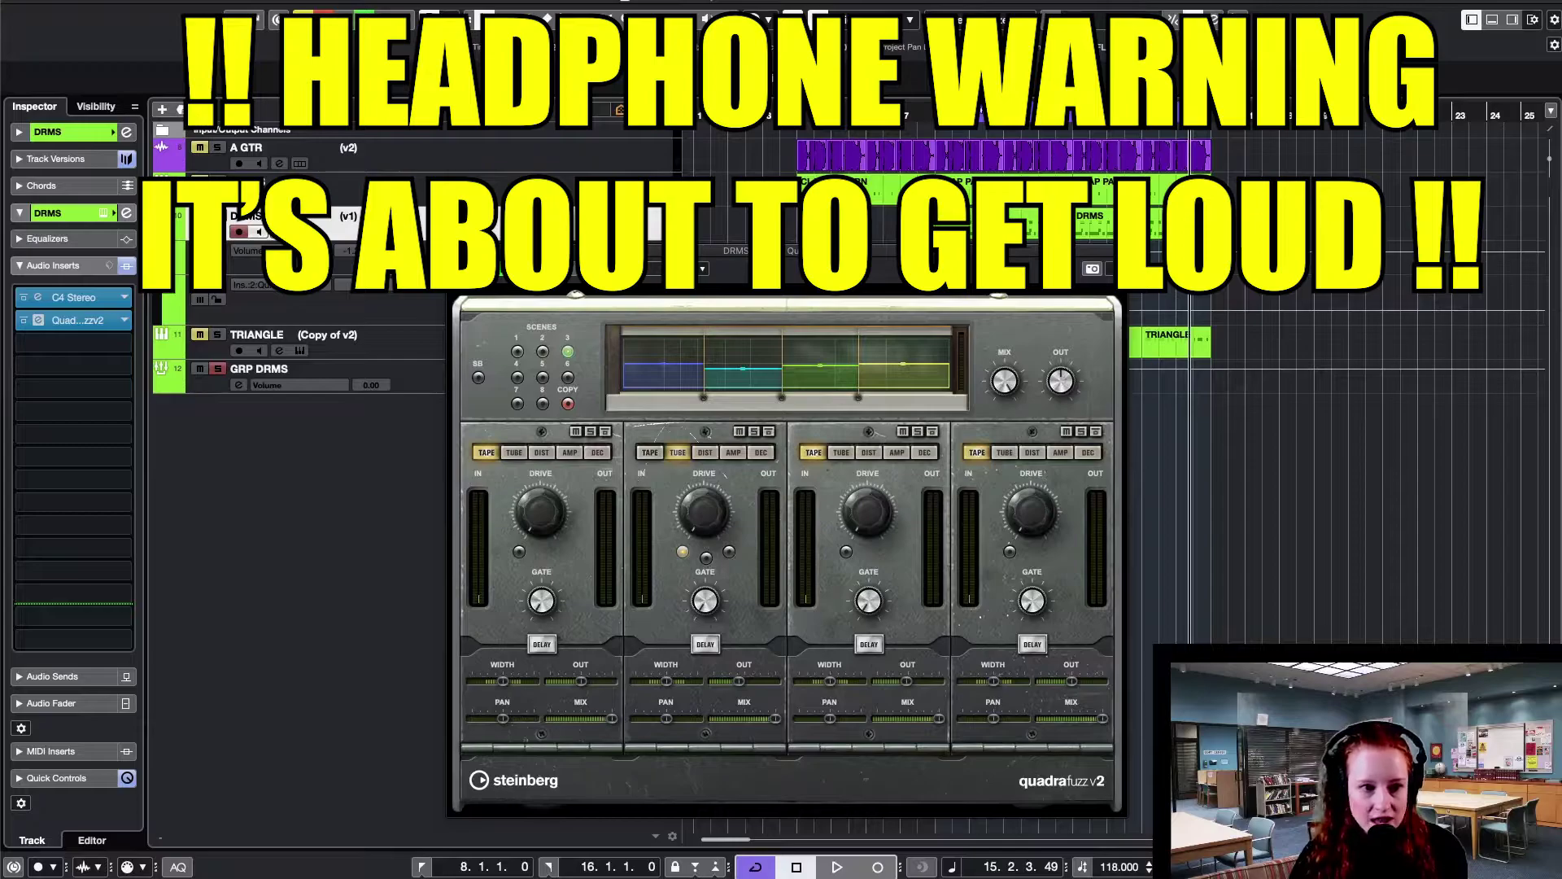
key("space")
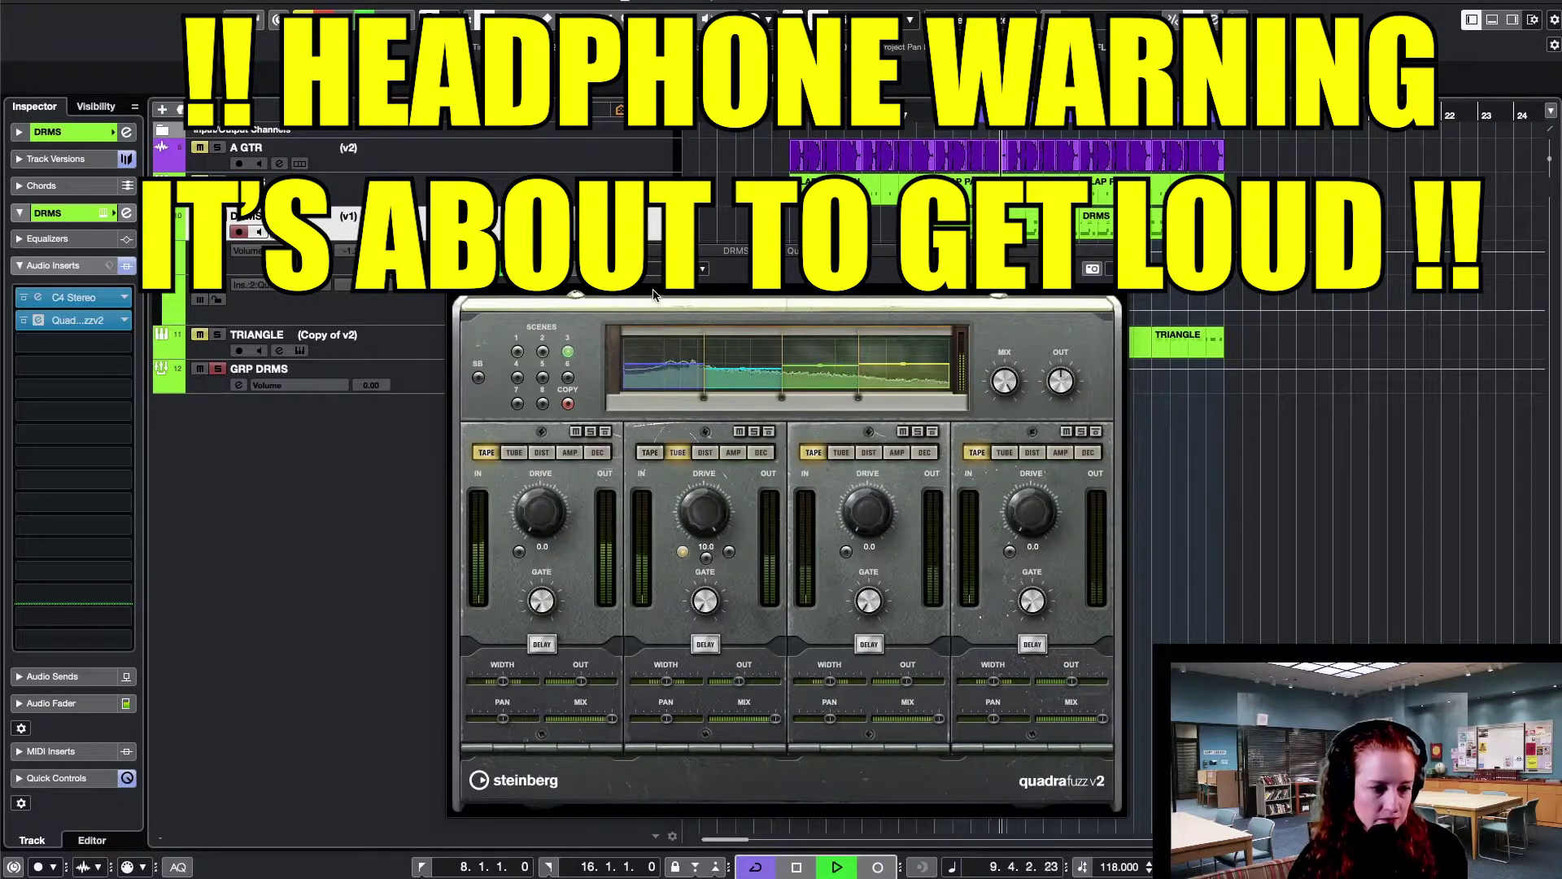
left_click(707, 559)
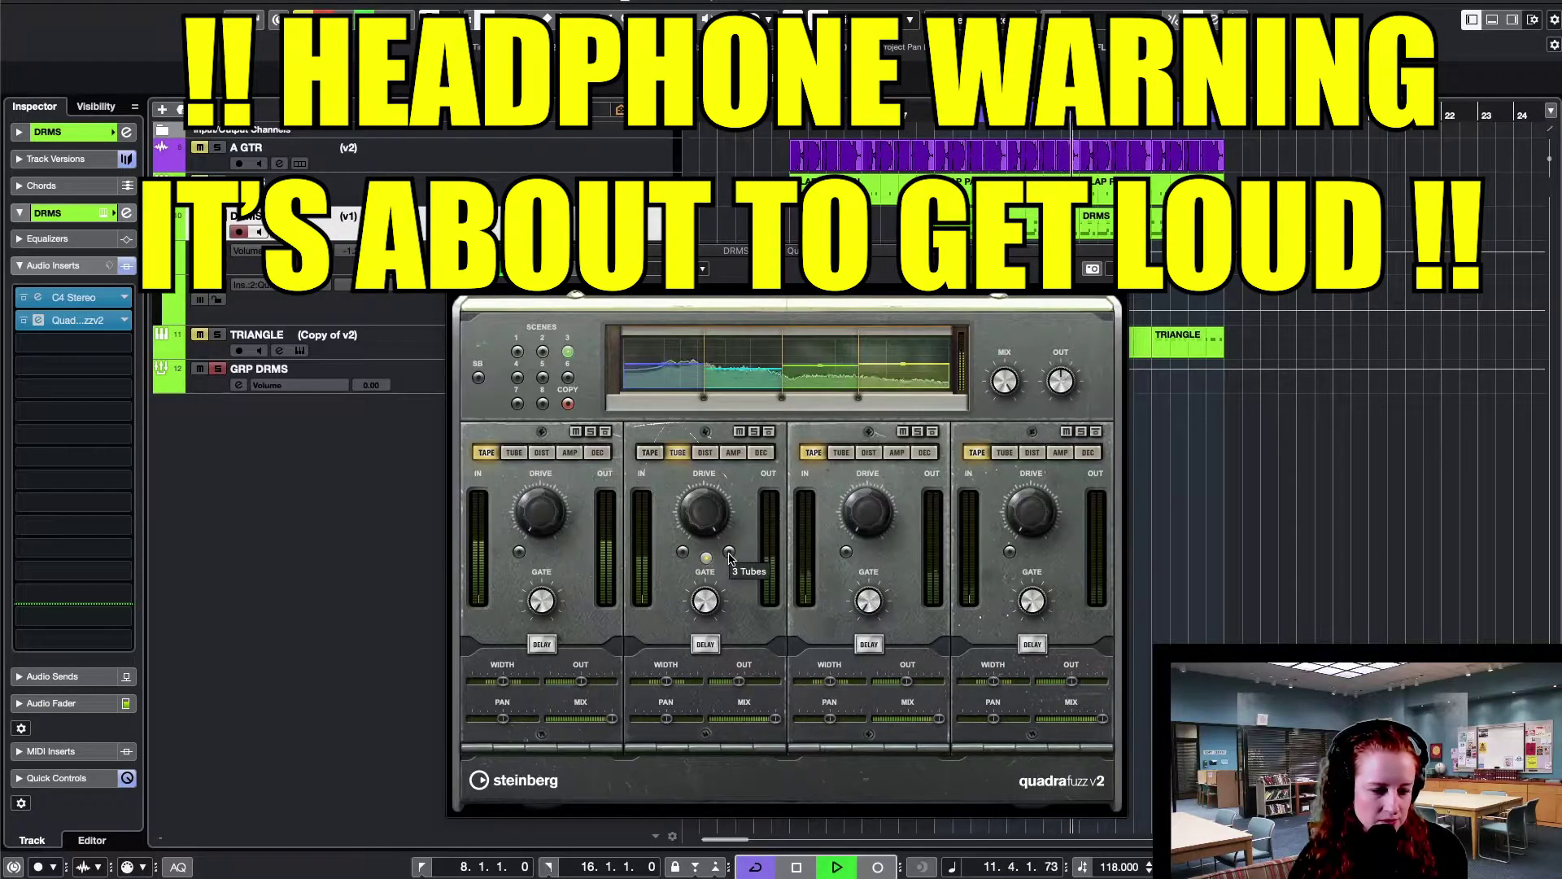
left_click(730, 558)
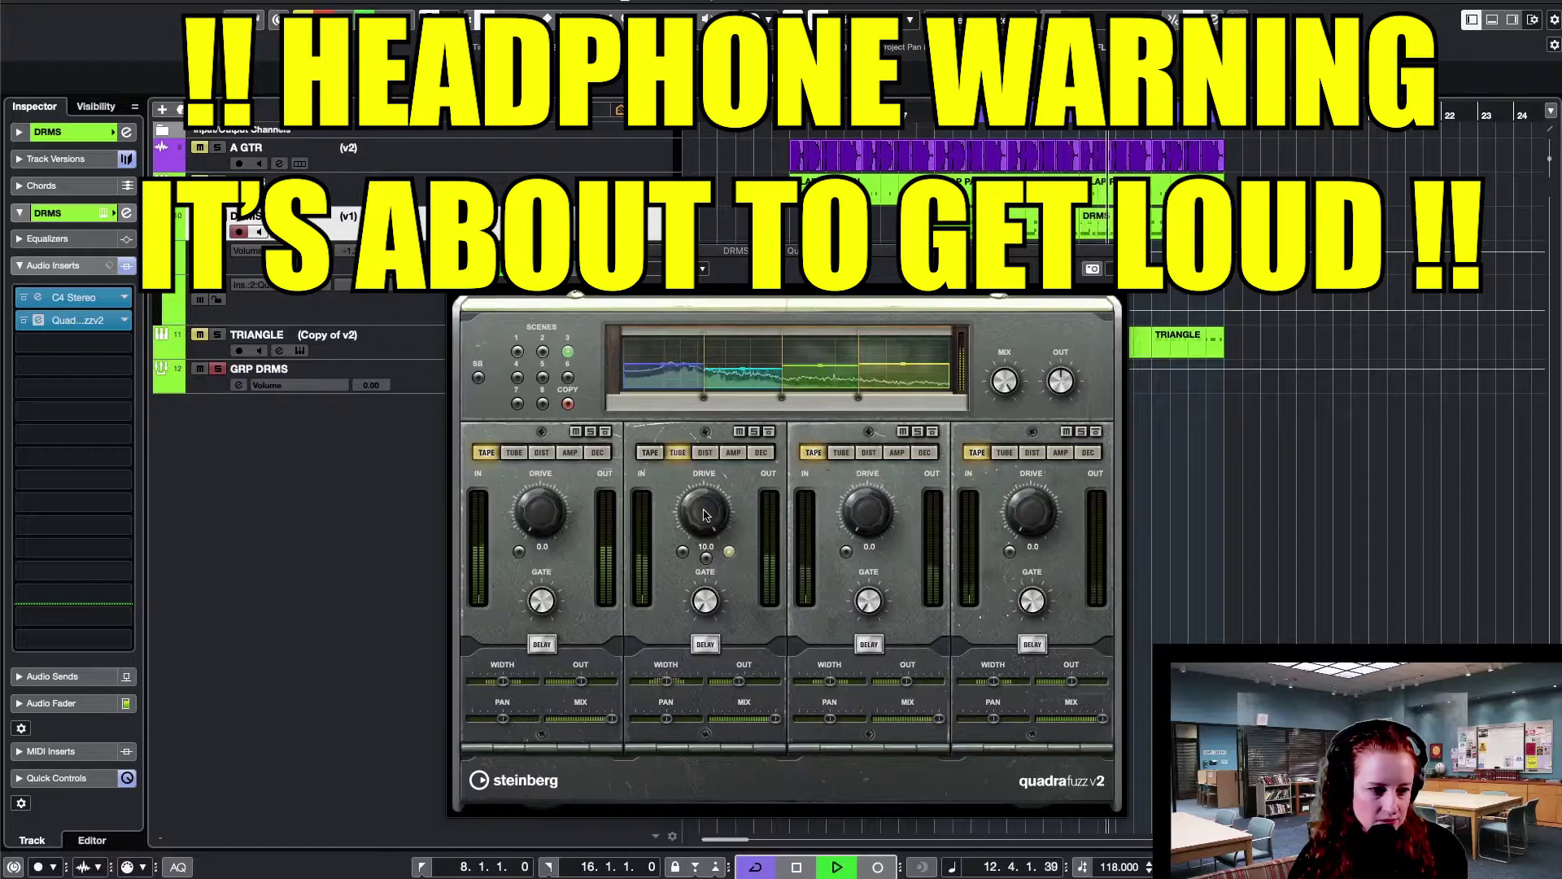
left_click_drag(704, 514, 704, 525)
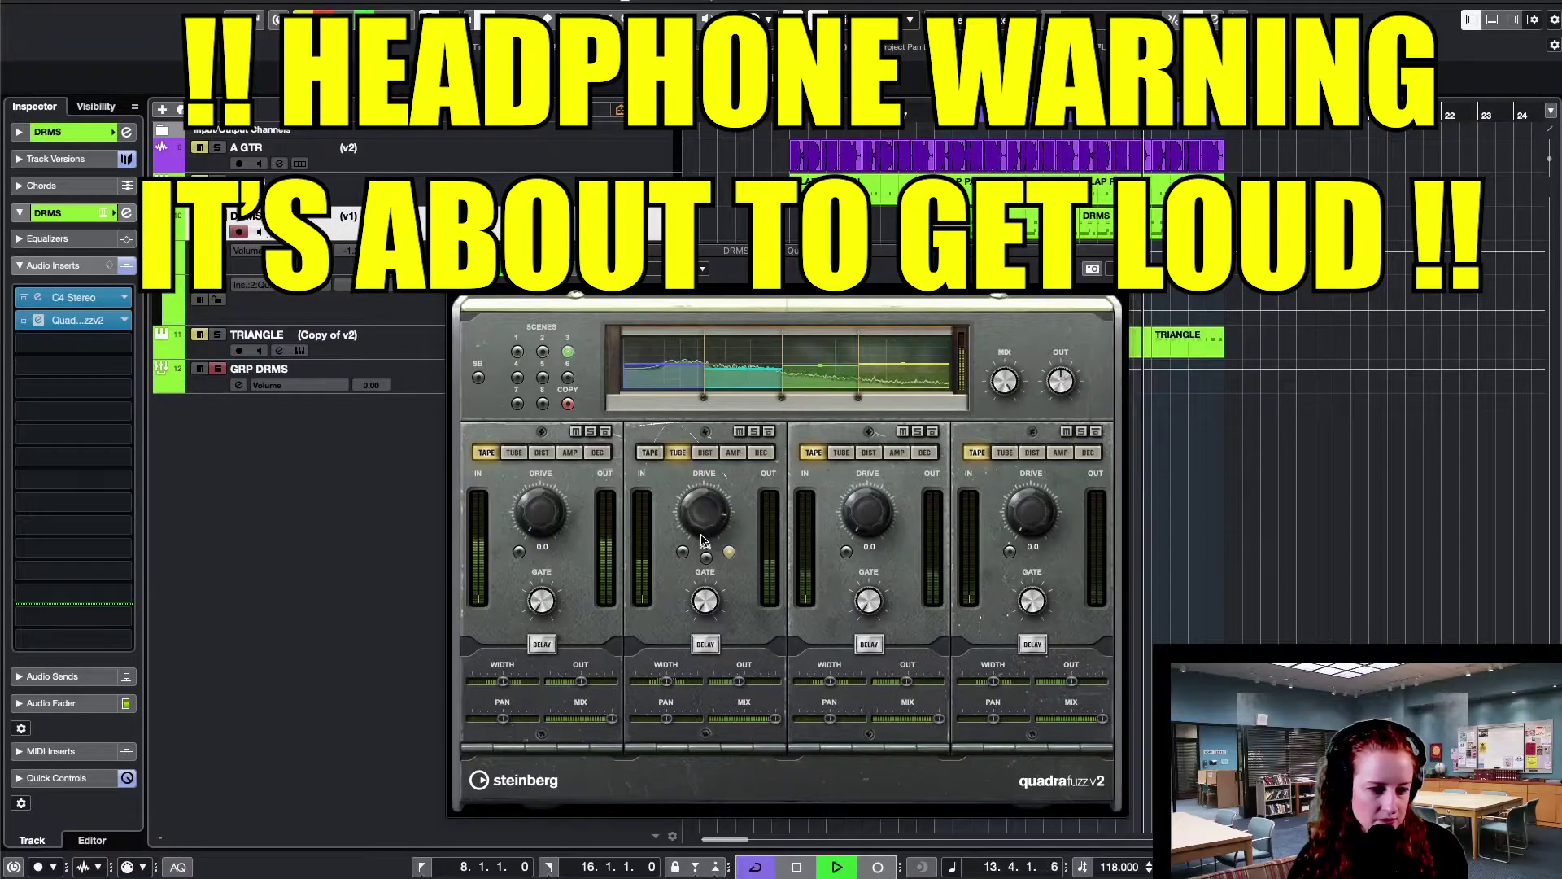
left_click(754, 432)
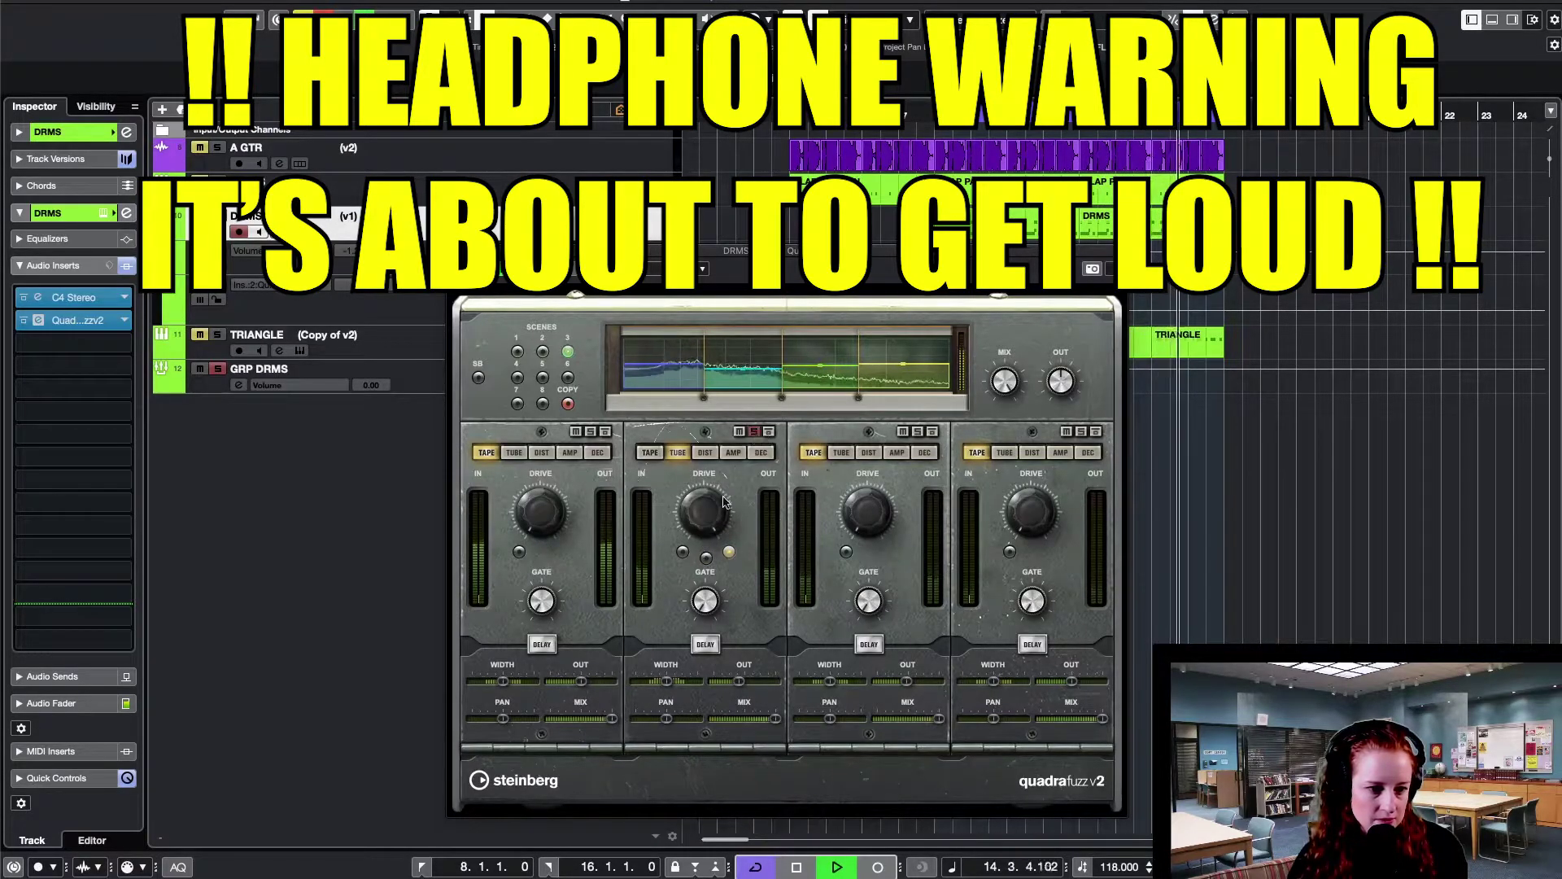
left_click(704, 553)
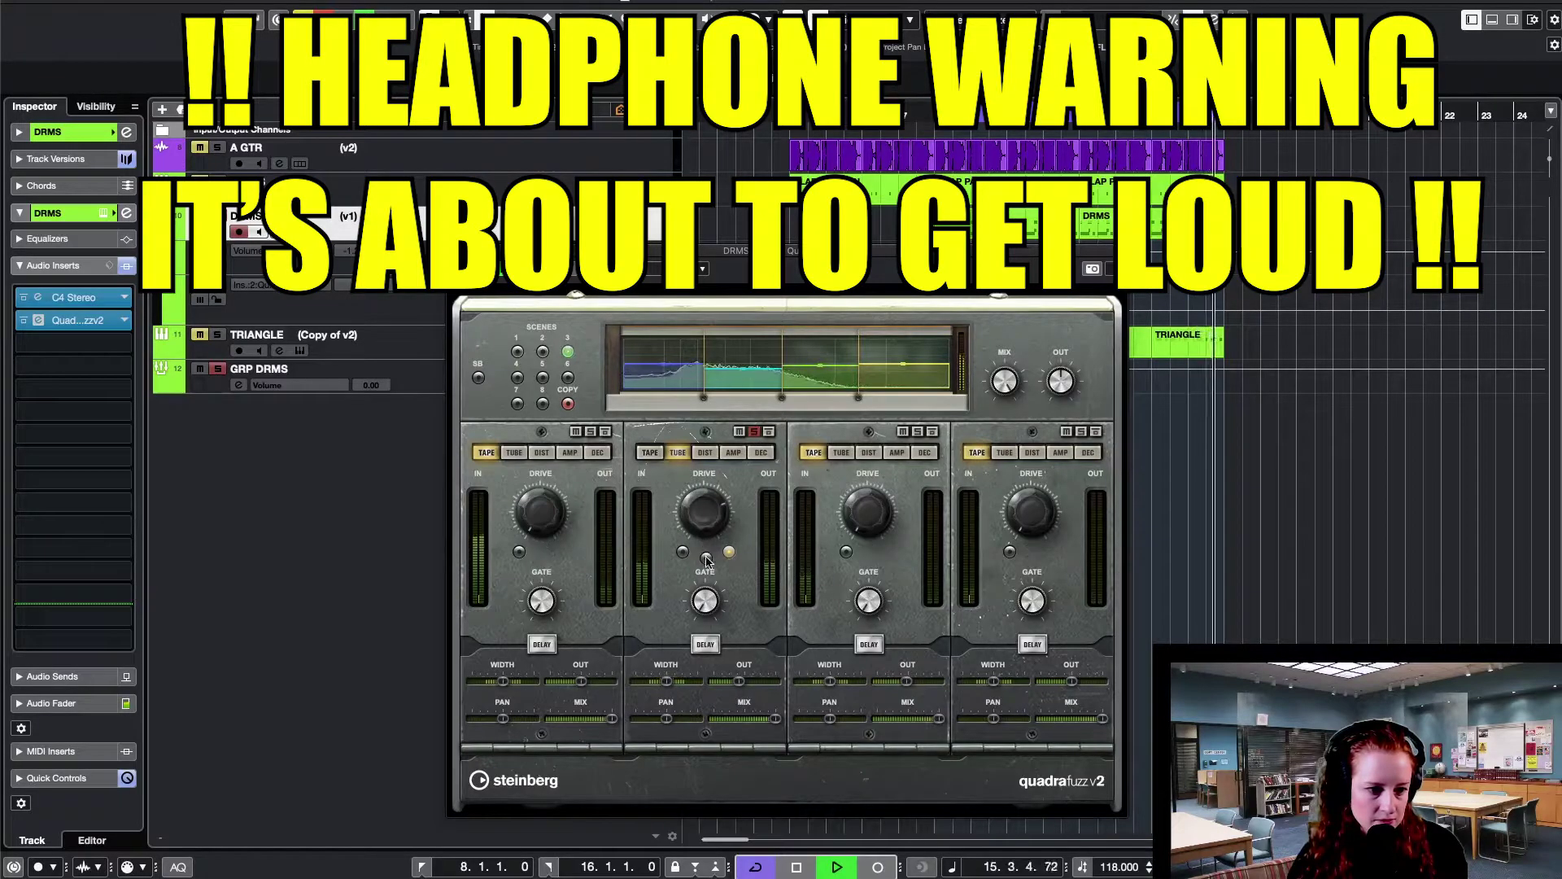
left_click(682, 553)
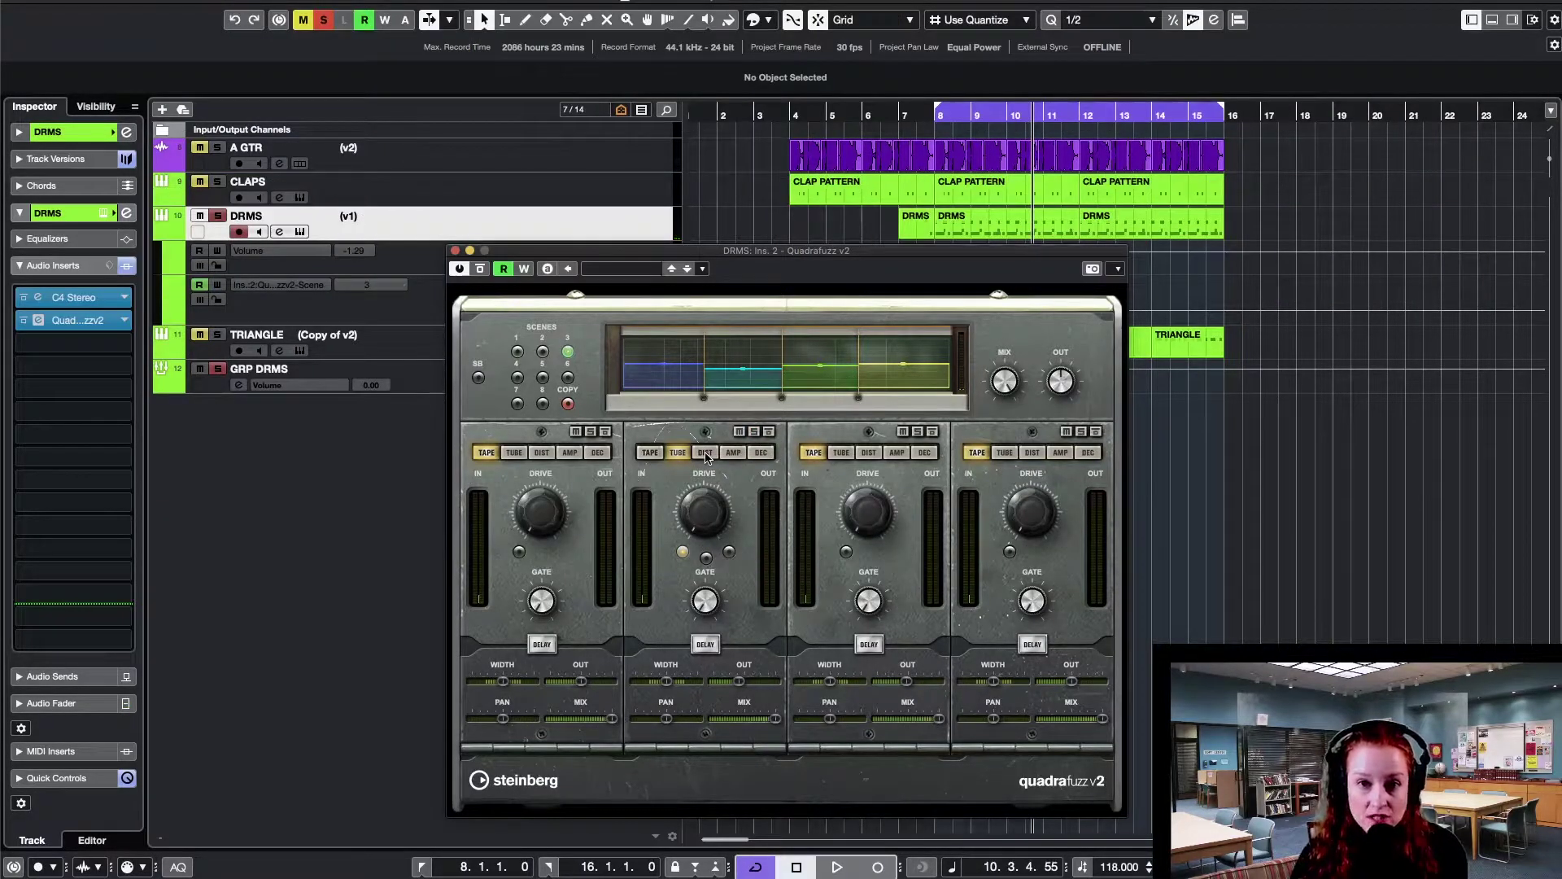
- Switch band 2 to DIST and raise its drive to about 6.2 during playback. Try feedback at 56%, then return it to 0%
left_click(705, 456)
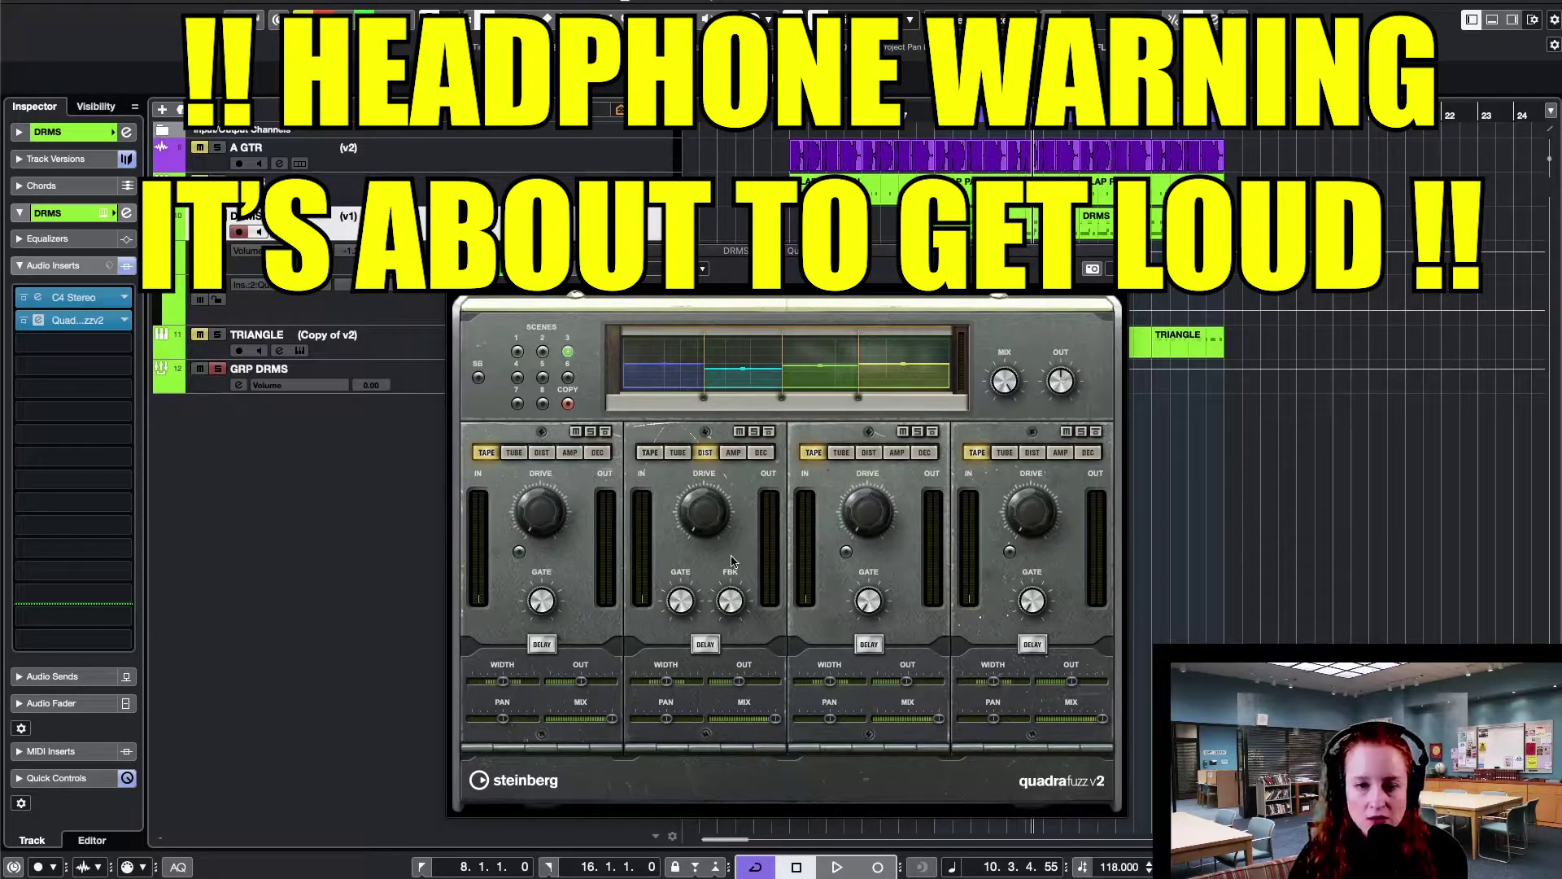
key("space")
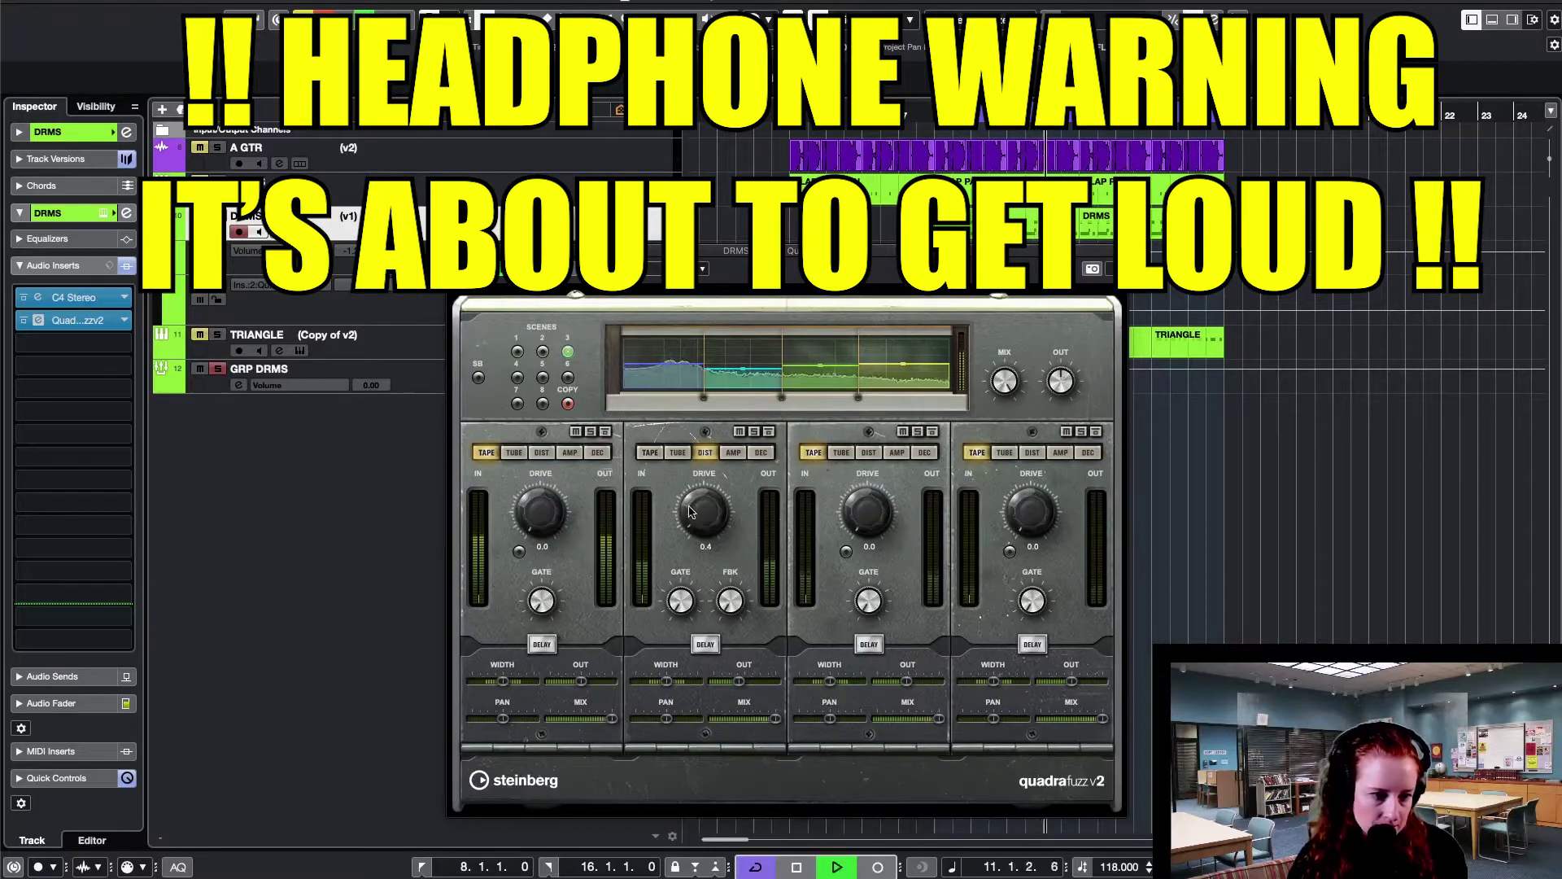
left_click_drag(683, 475, 647, 375)
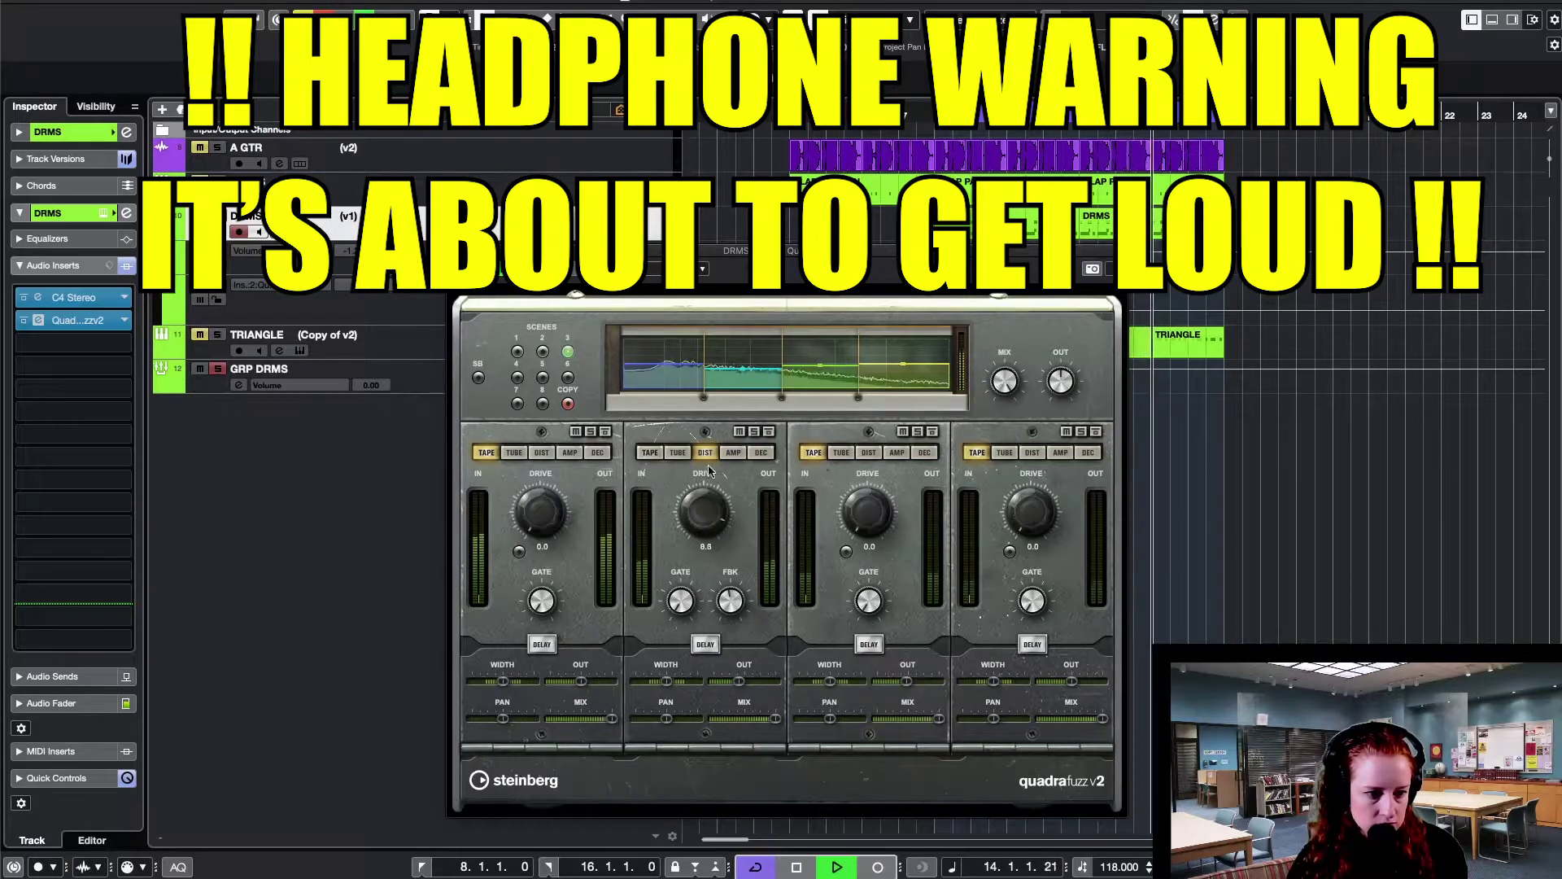
mouse_move(730, 601)
left_mouse_down()
mouse_move(726, 583)
mouse_move(732, 604)
left_mouse_up()
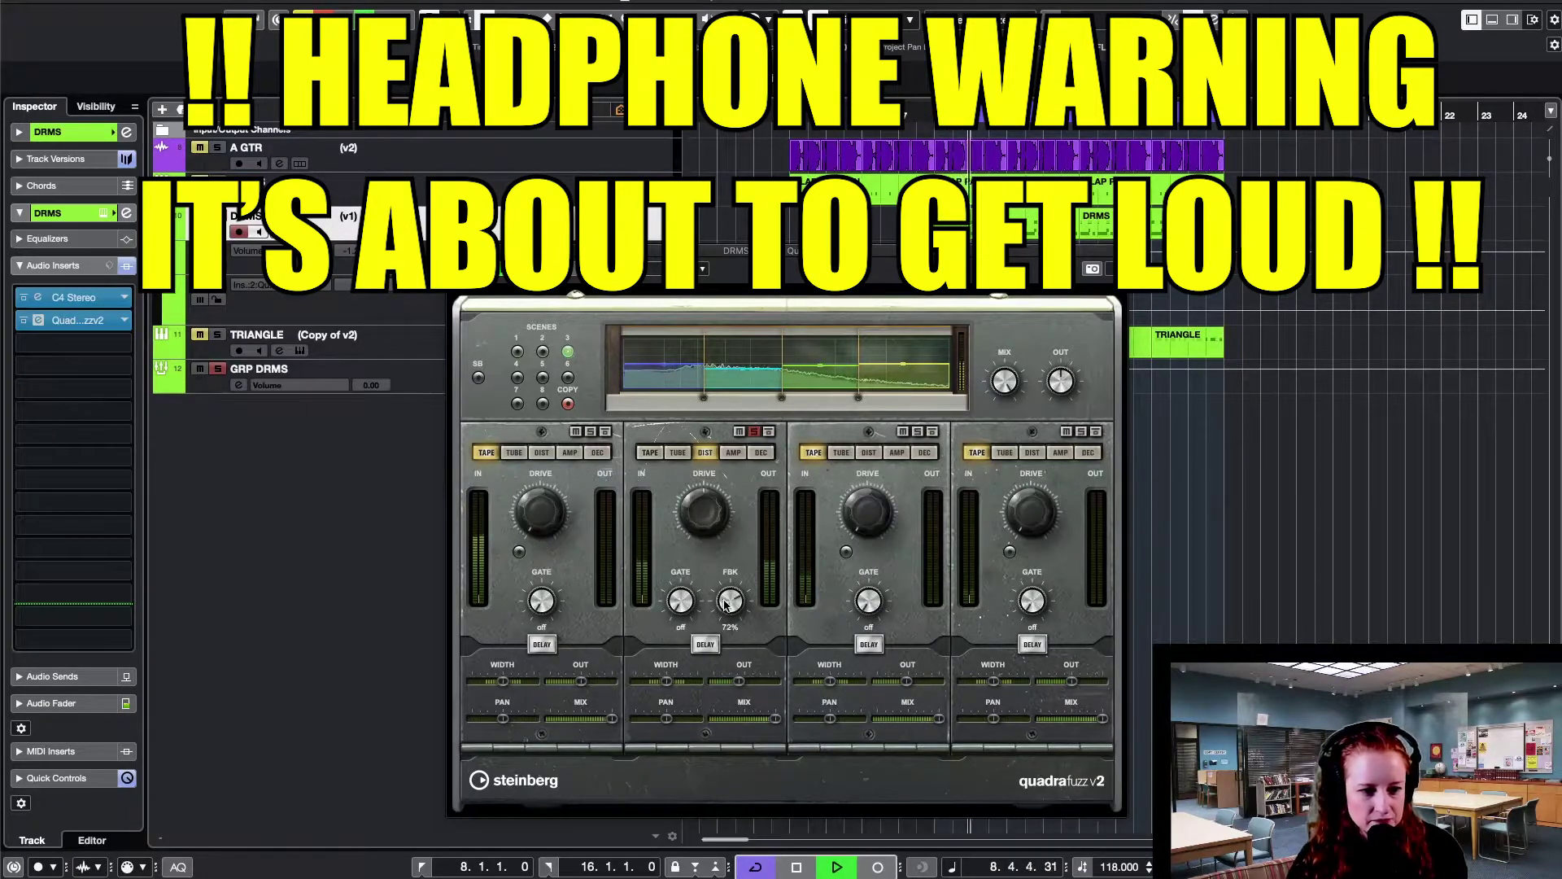
left_click(724, 649)
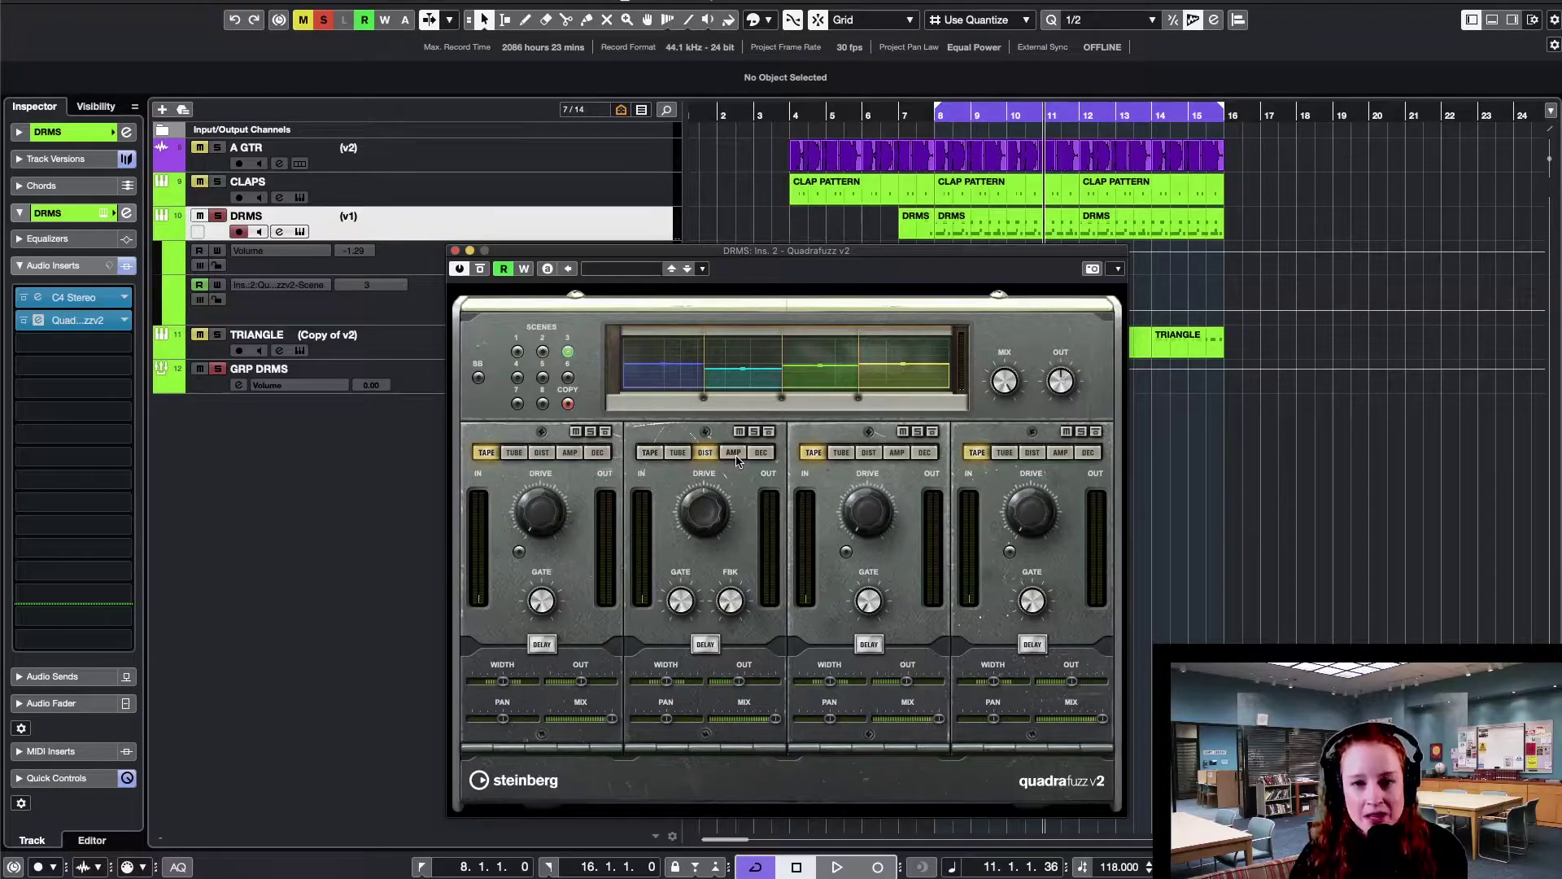
- Switch band 2 to AMP and replay from bar 8. Raise its drive to about 2.1, then choose the Amp Lead type
left_click(734, 454)
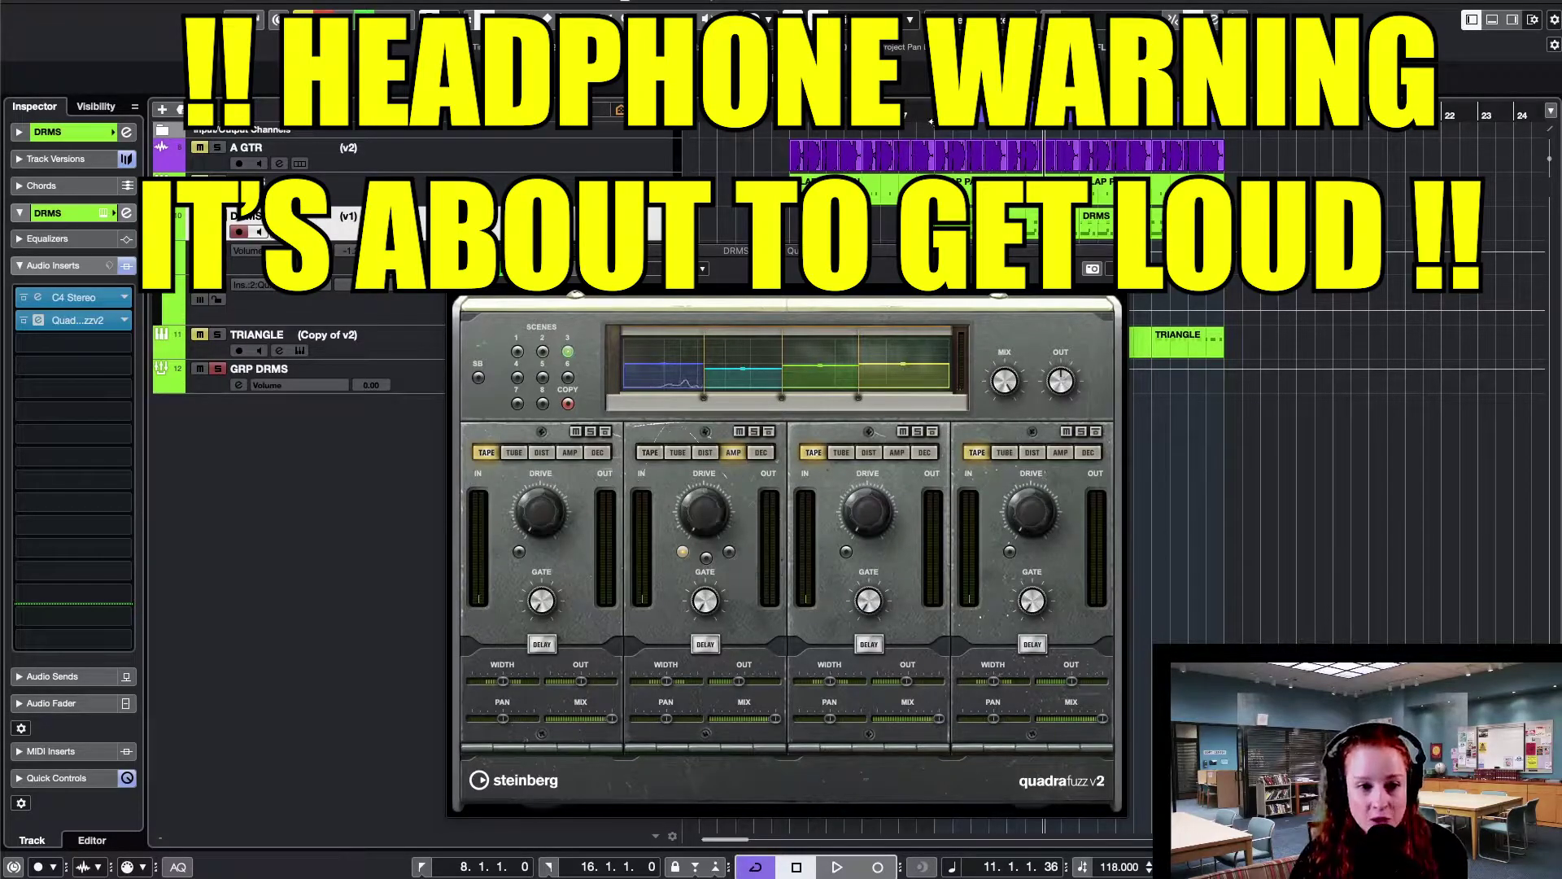
key("KP_0")
key("space")
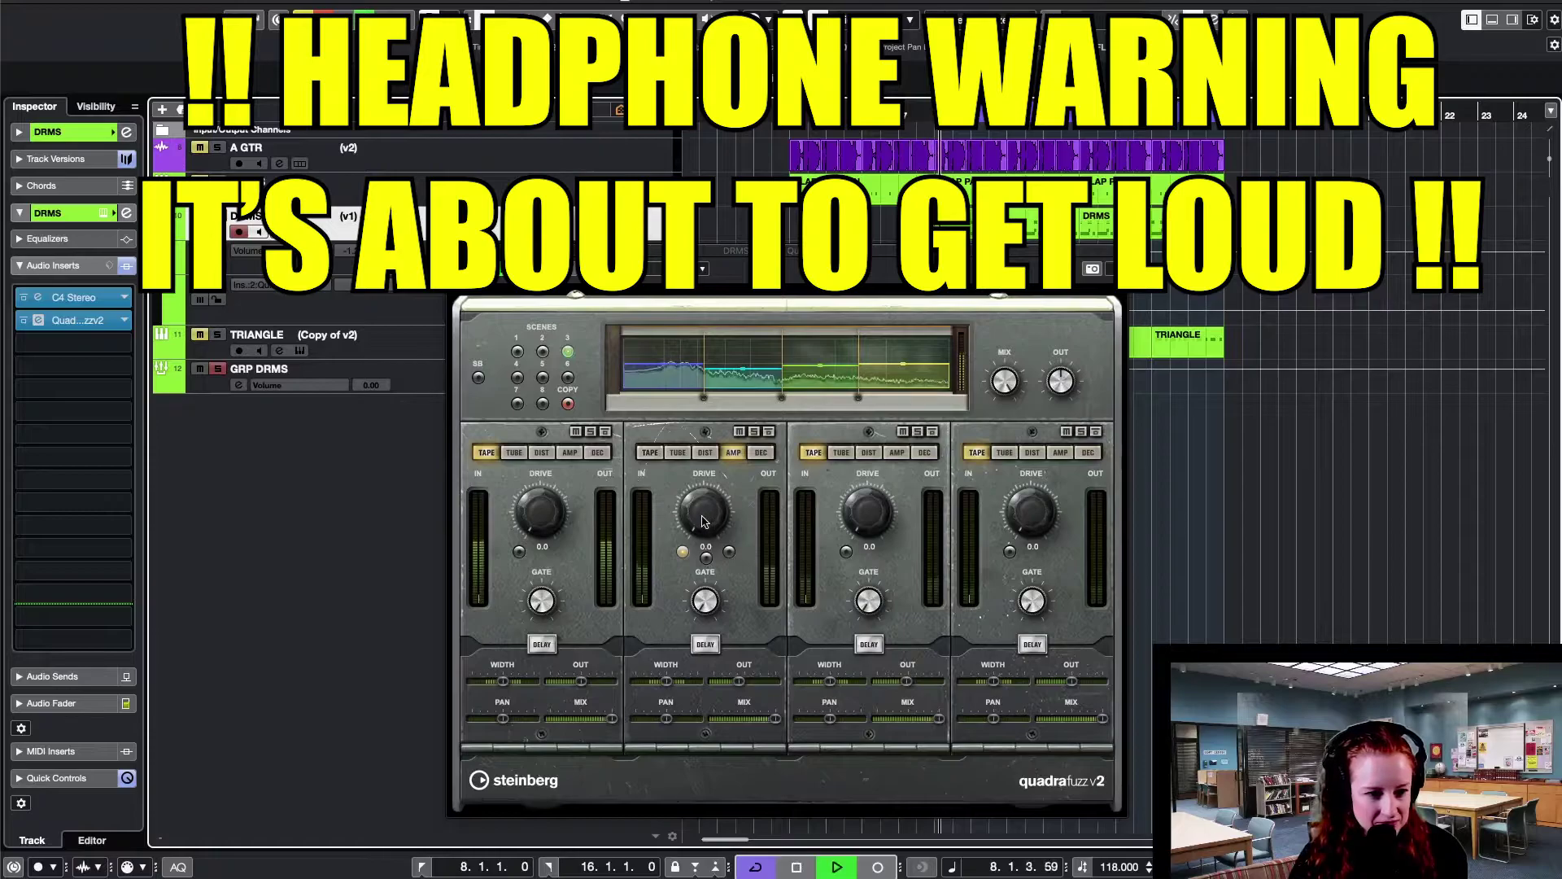
mouse_move(707, 510)
left_mouse_down()
mouse_move(684, 467)
mouse_move(697, 500)
left_mouse_up()
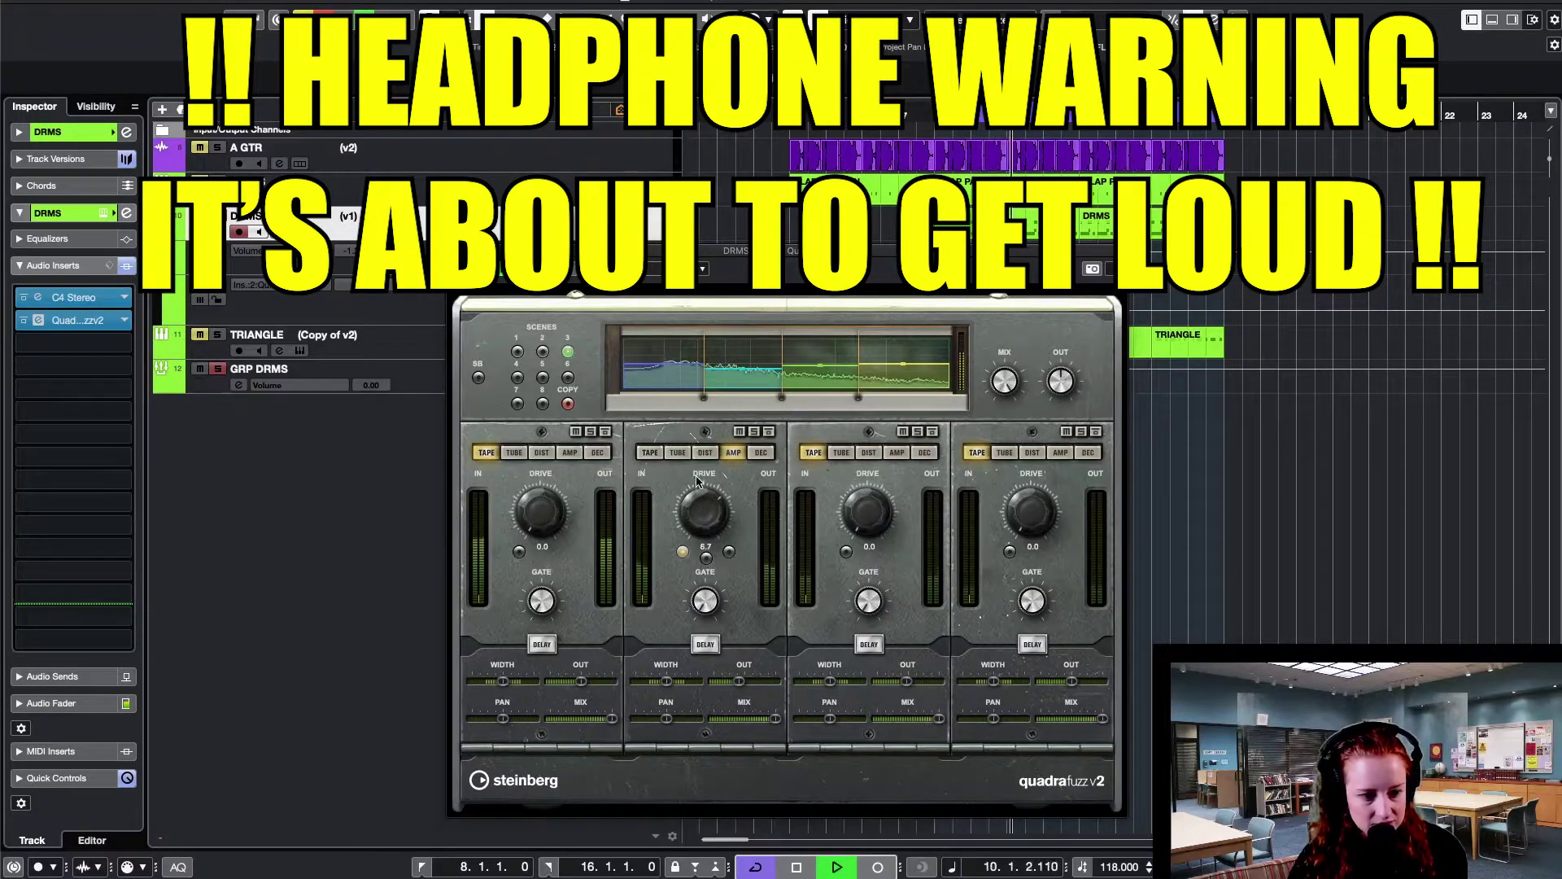
left_click(706, 558)
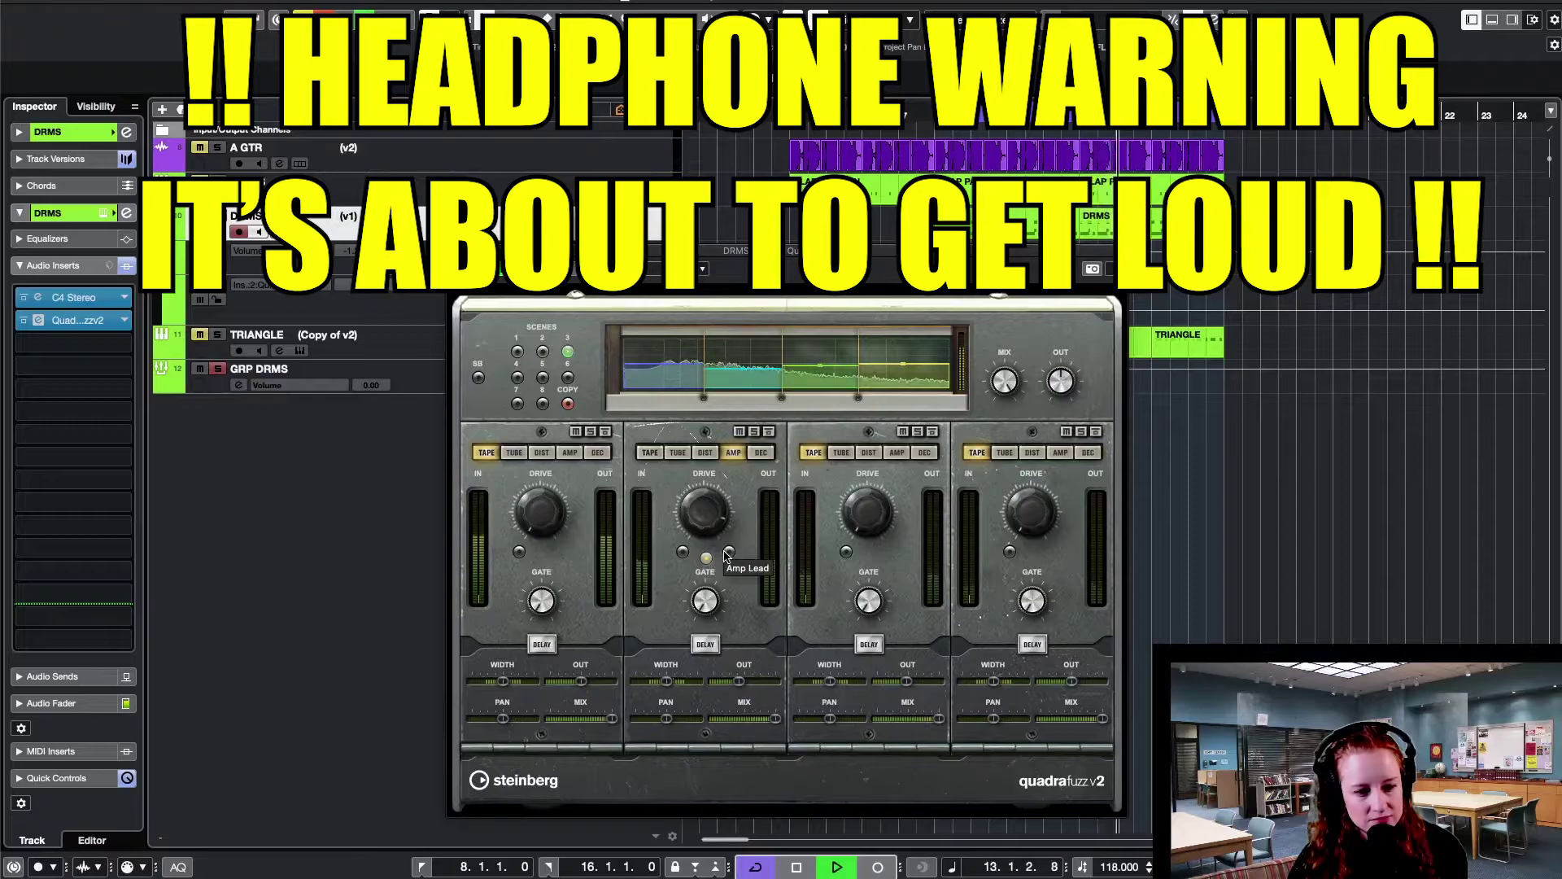
left_click(728, 552)
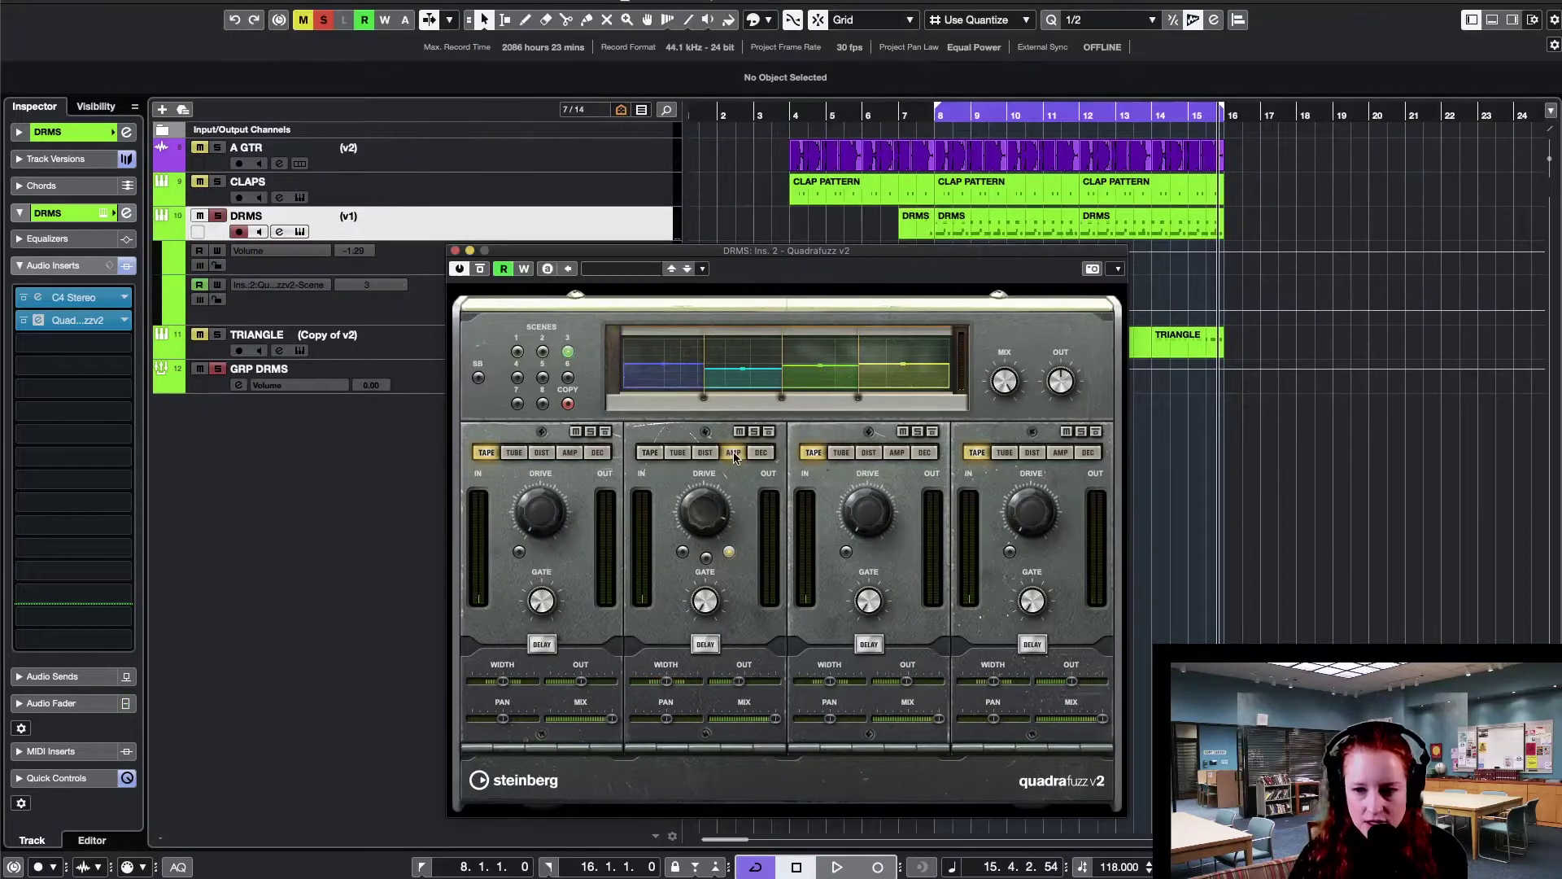
- Set band 2 to the DEC decimator type using Mode 1
left_click(758, 454)
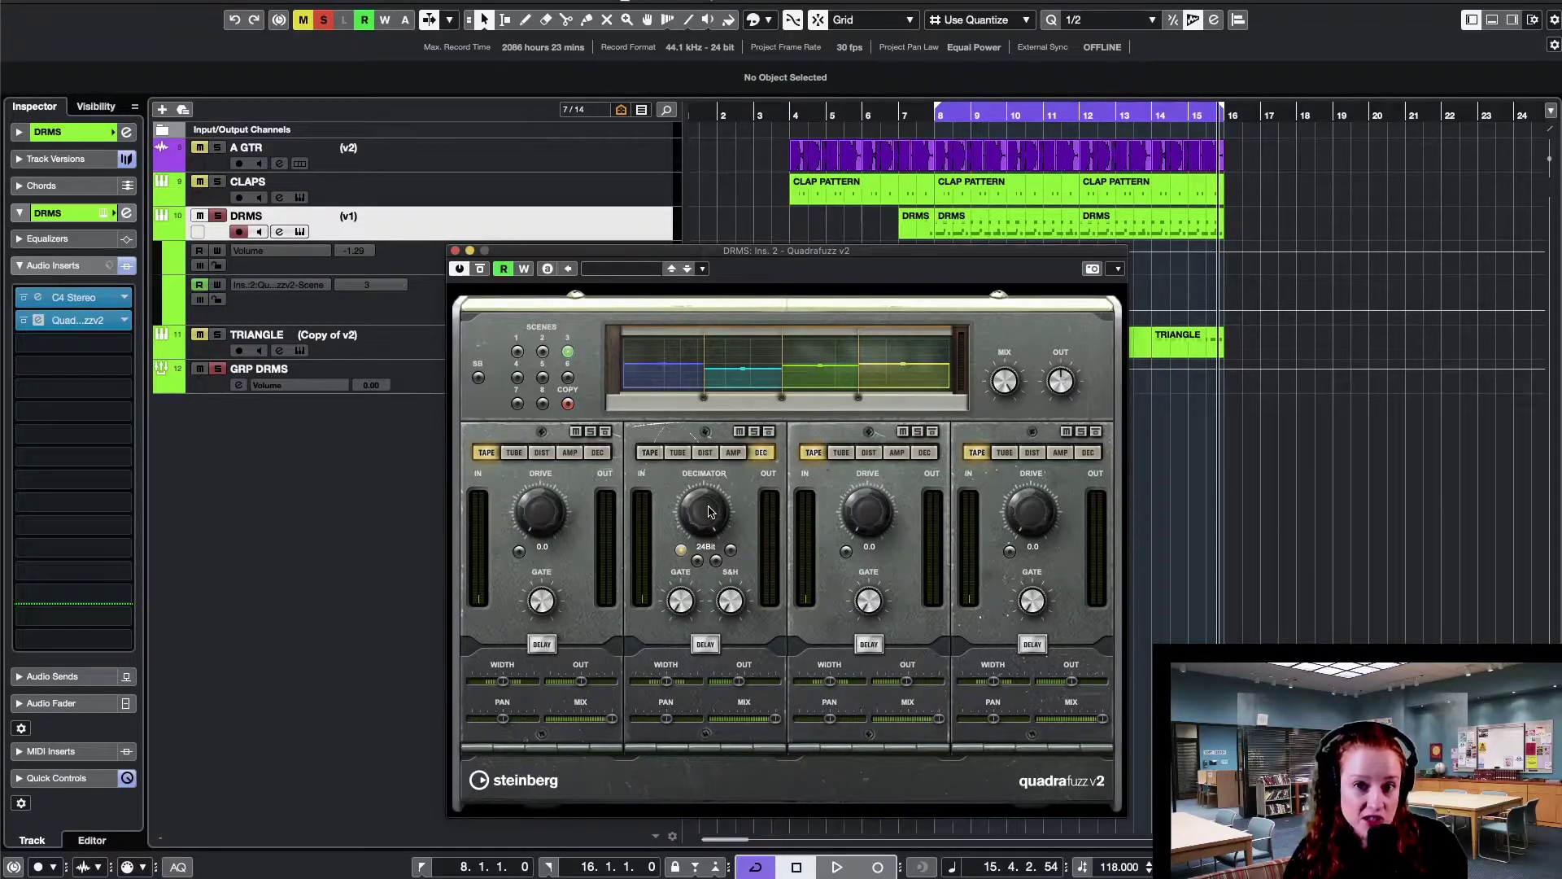
left_click(681, 551)
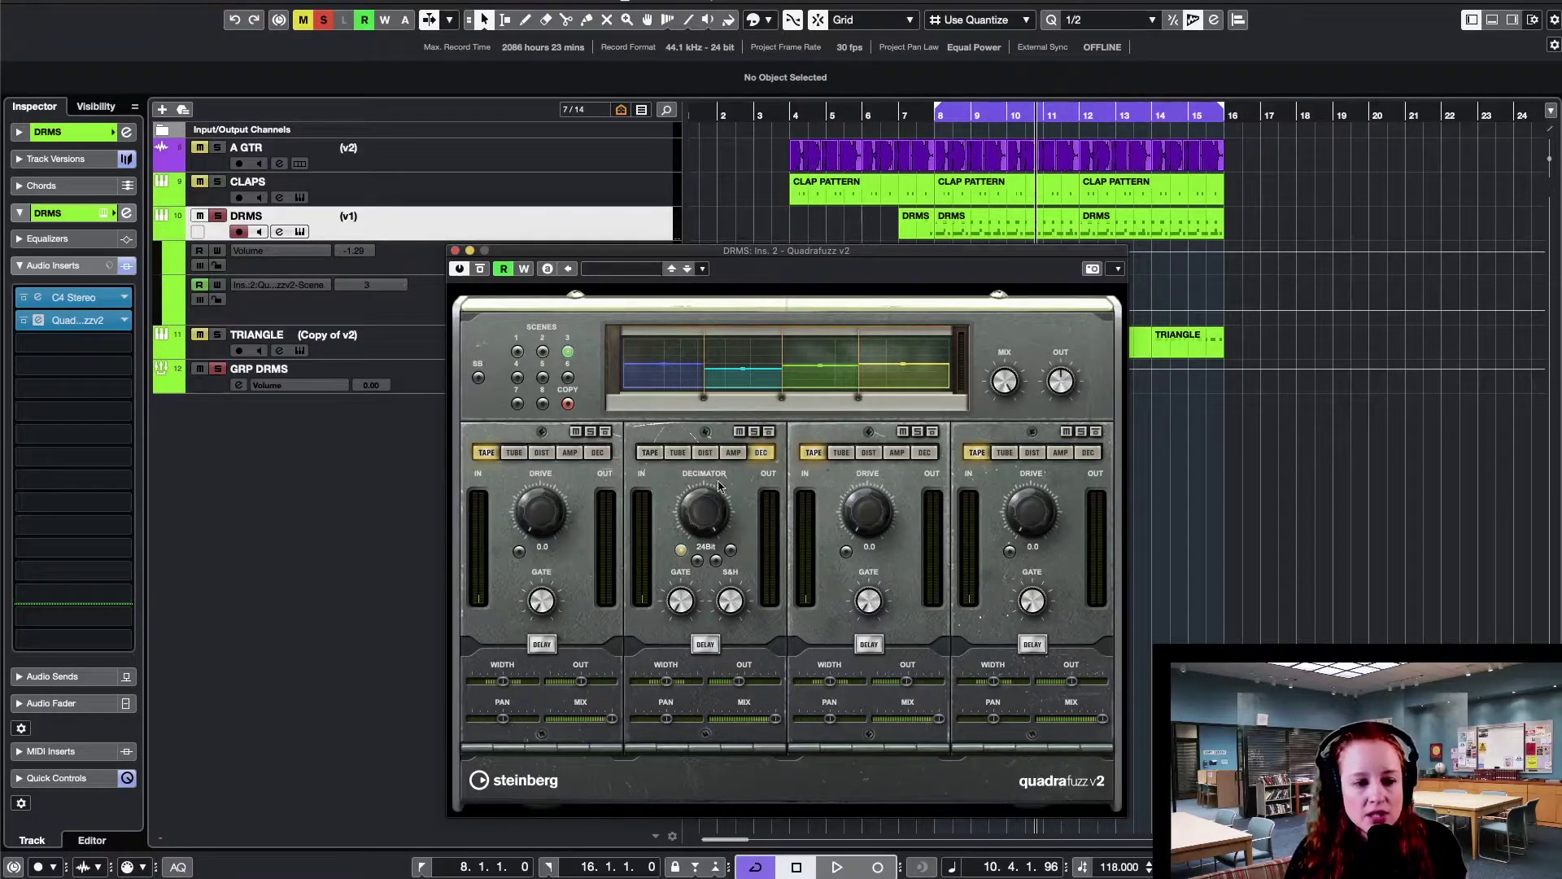
- Solo band 2 and play the loop. Raise sample-and-hold to 60 and return bit depth to 24Bit
left_click(755, 433)
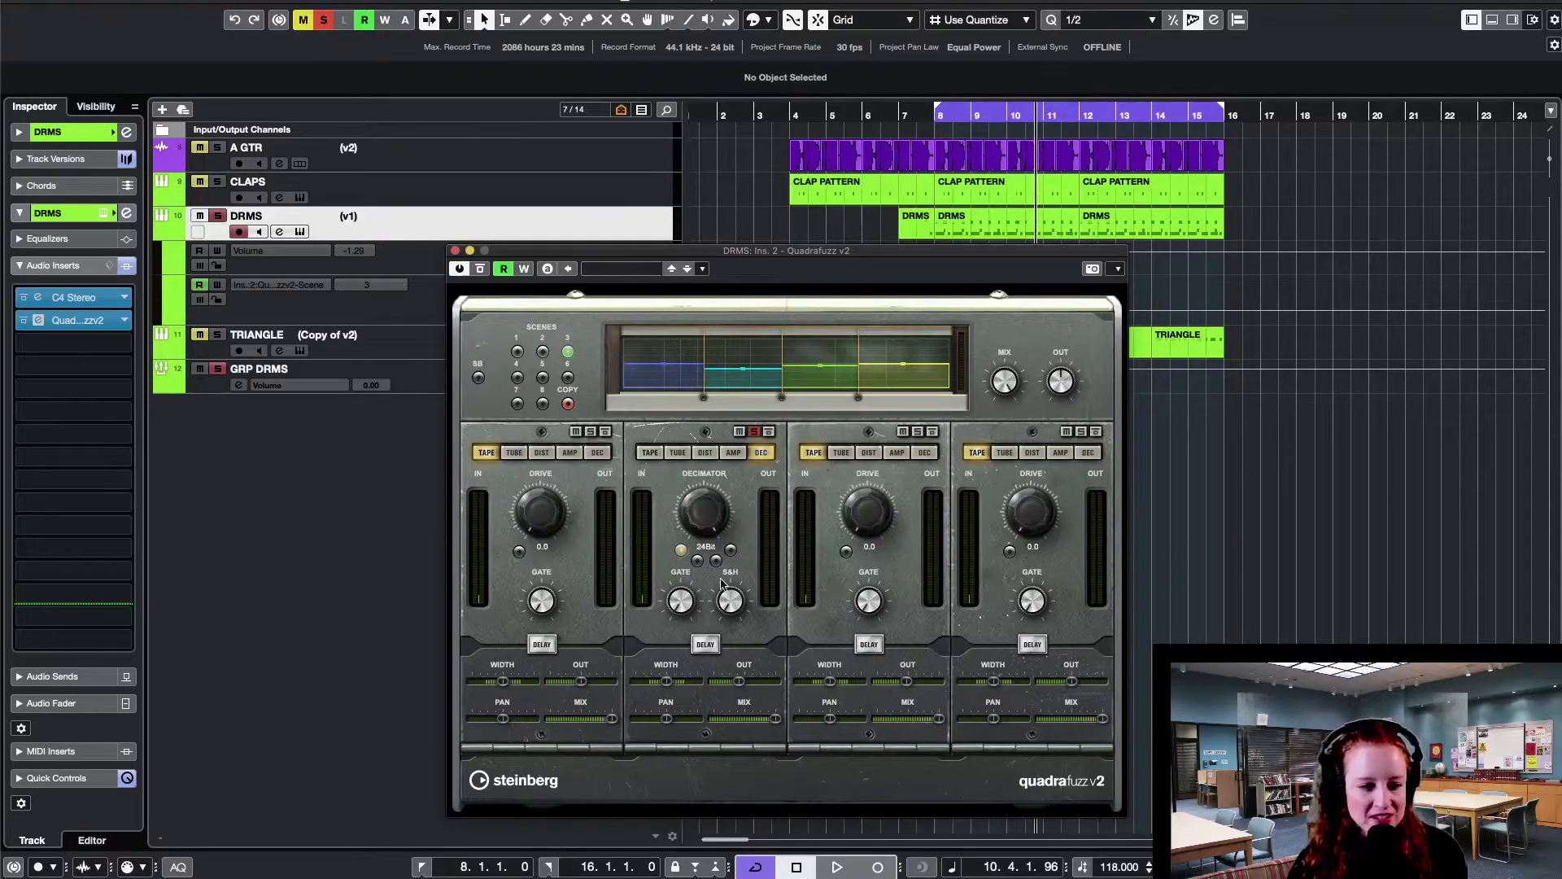
key("space")
scroll(701, 521, "down", 4)
scroll(702, 521, "down", 8)
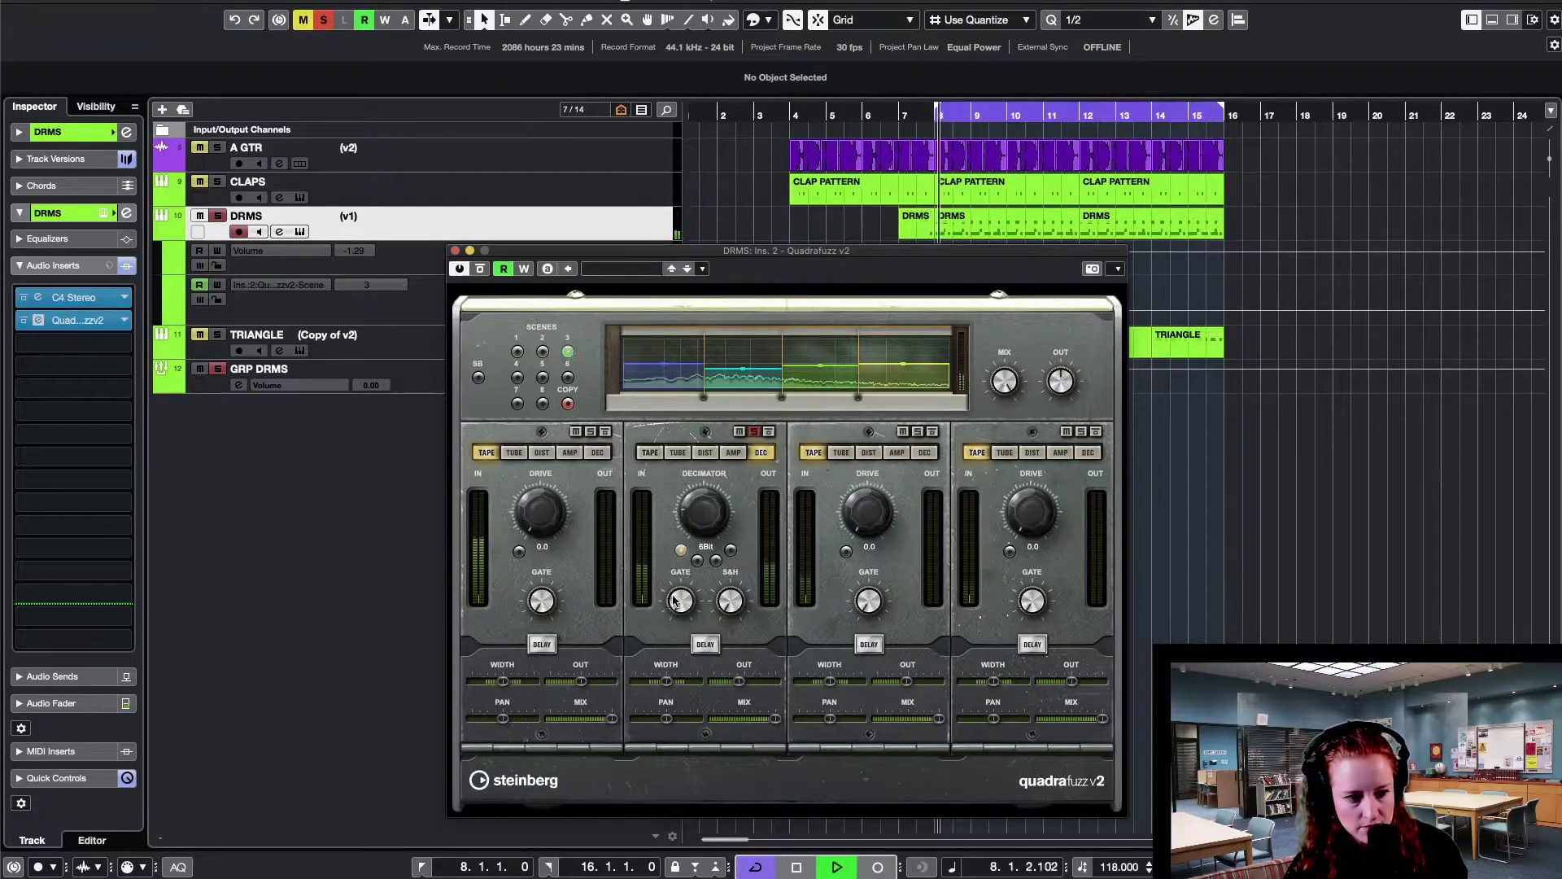
left_click_drag(737, 606, 736, 582)
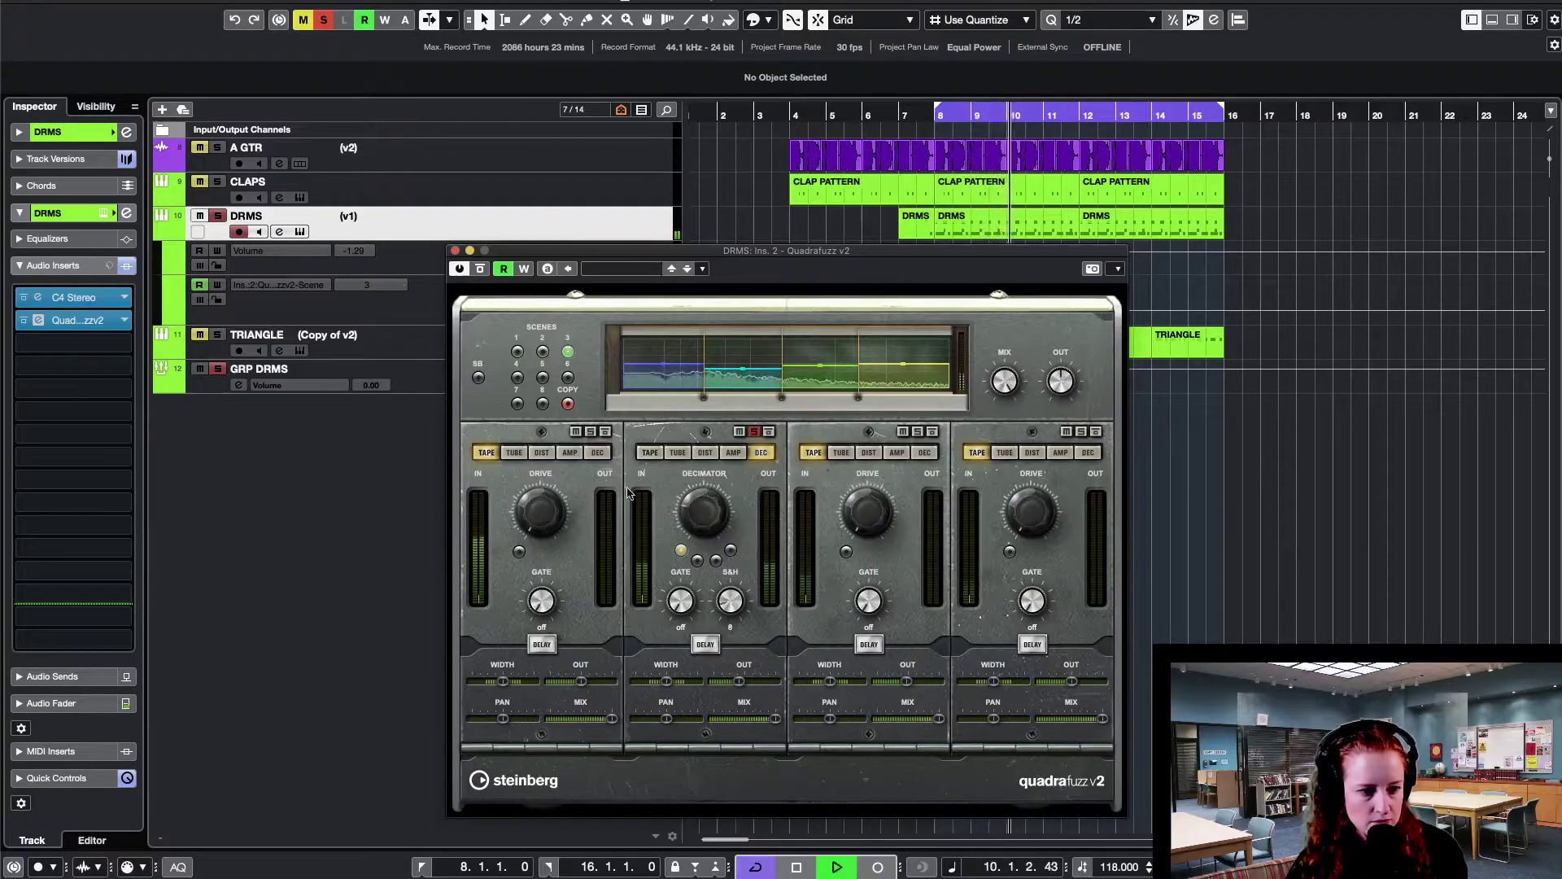
left_click_drag(690, 529, 716, 681)
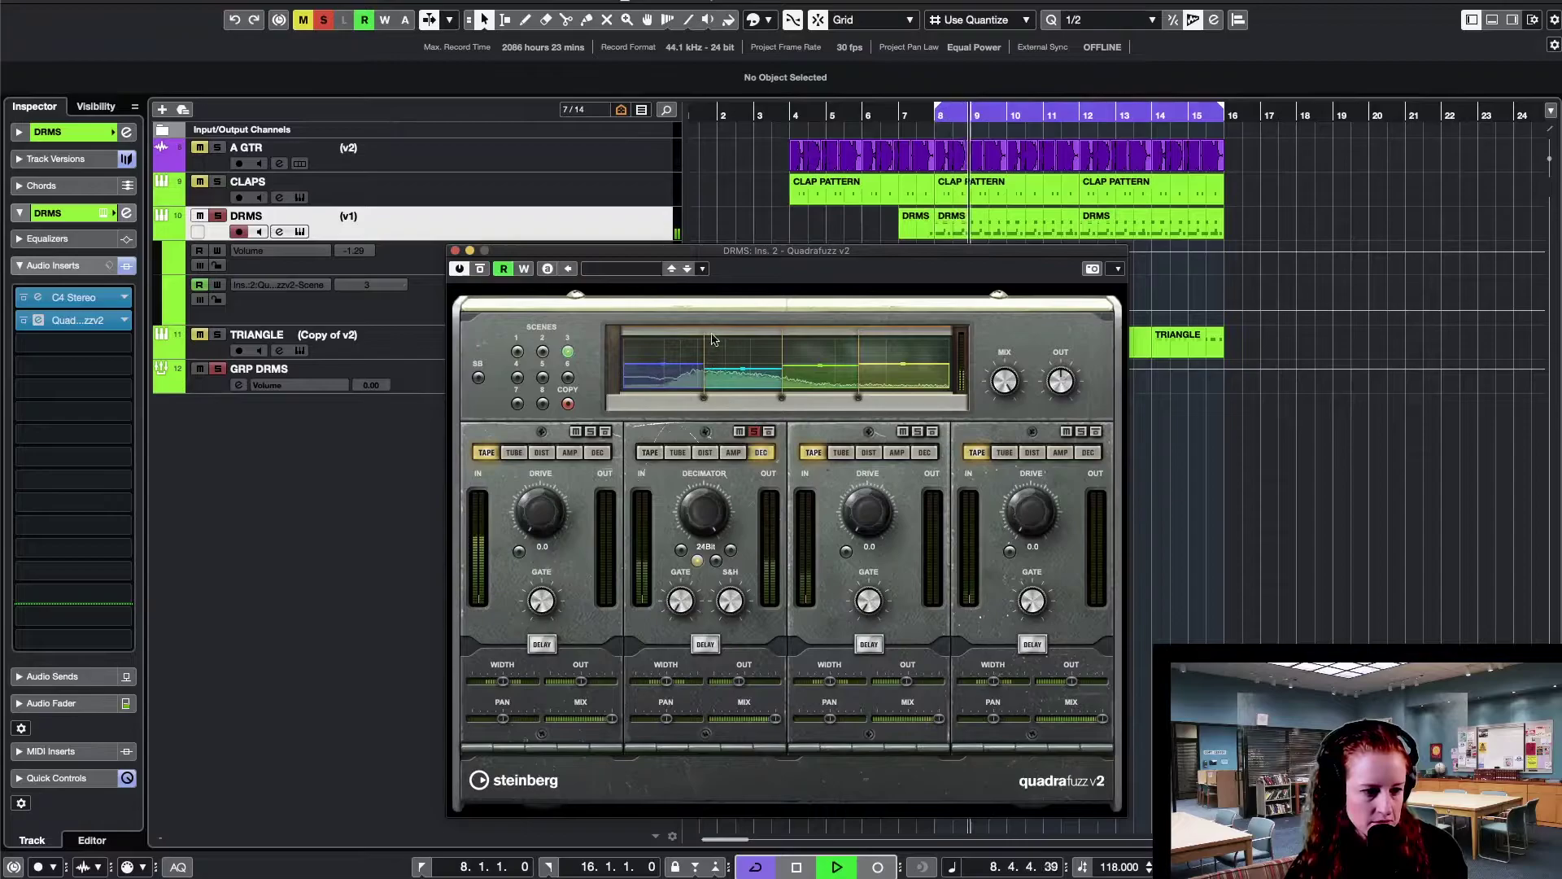
- Switch to the next decimator mode and try bit depths of 6Bit, 16Bit and 10Bit
left_click(716, 558)
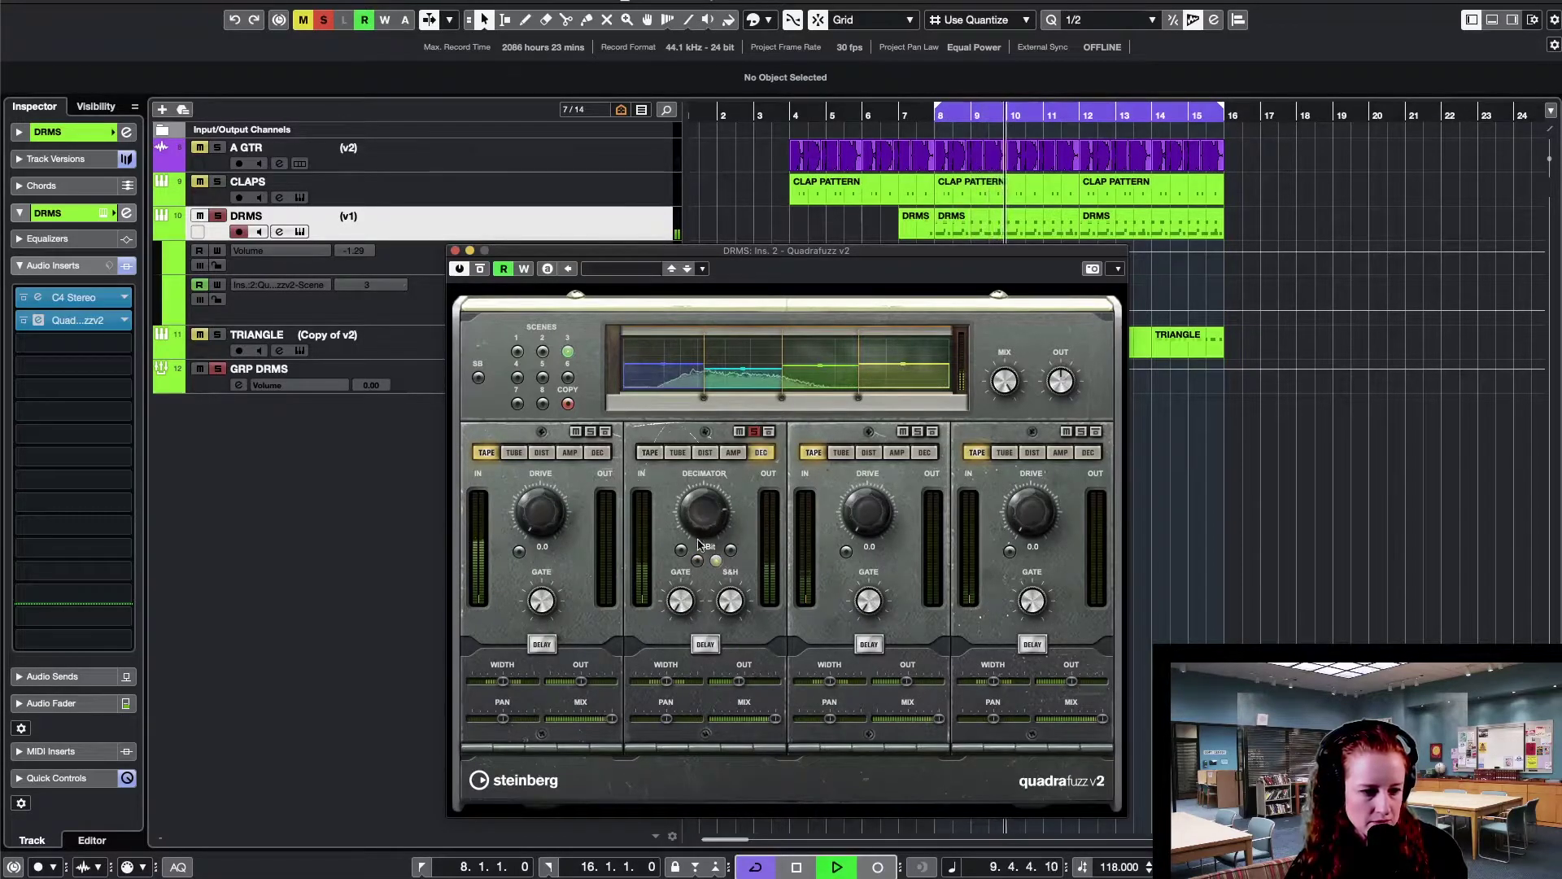
left_click_drag(695, 585, 696, 632)
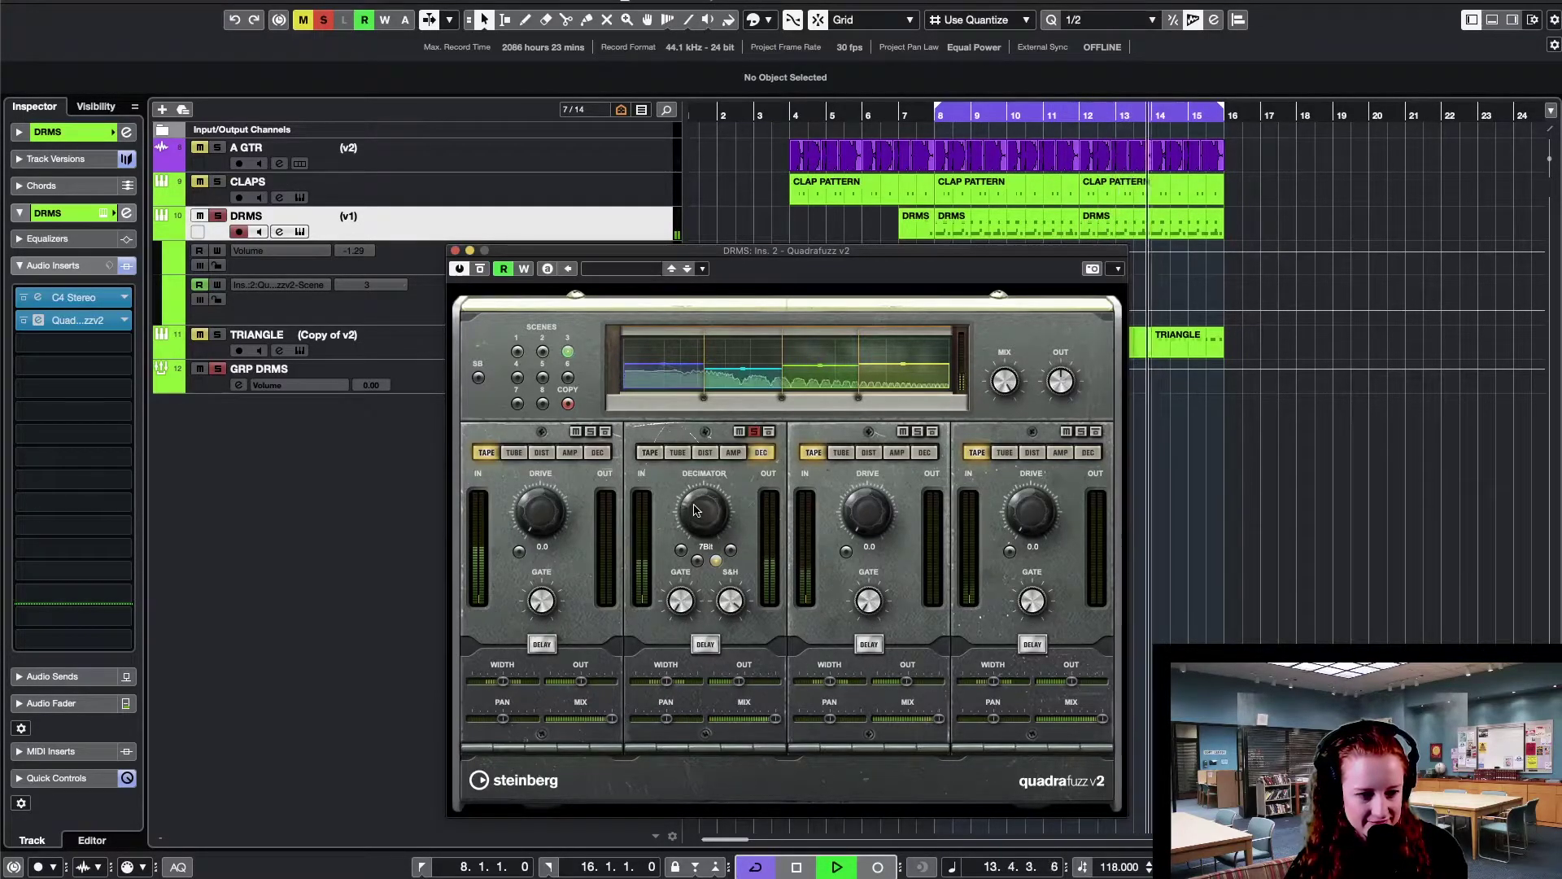
mouse_move(695, 509)
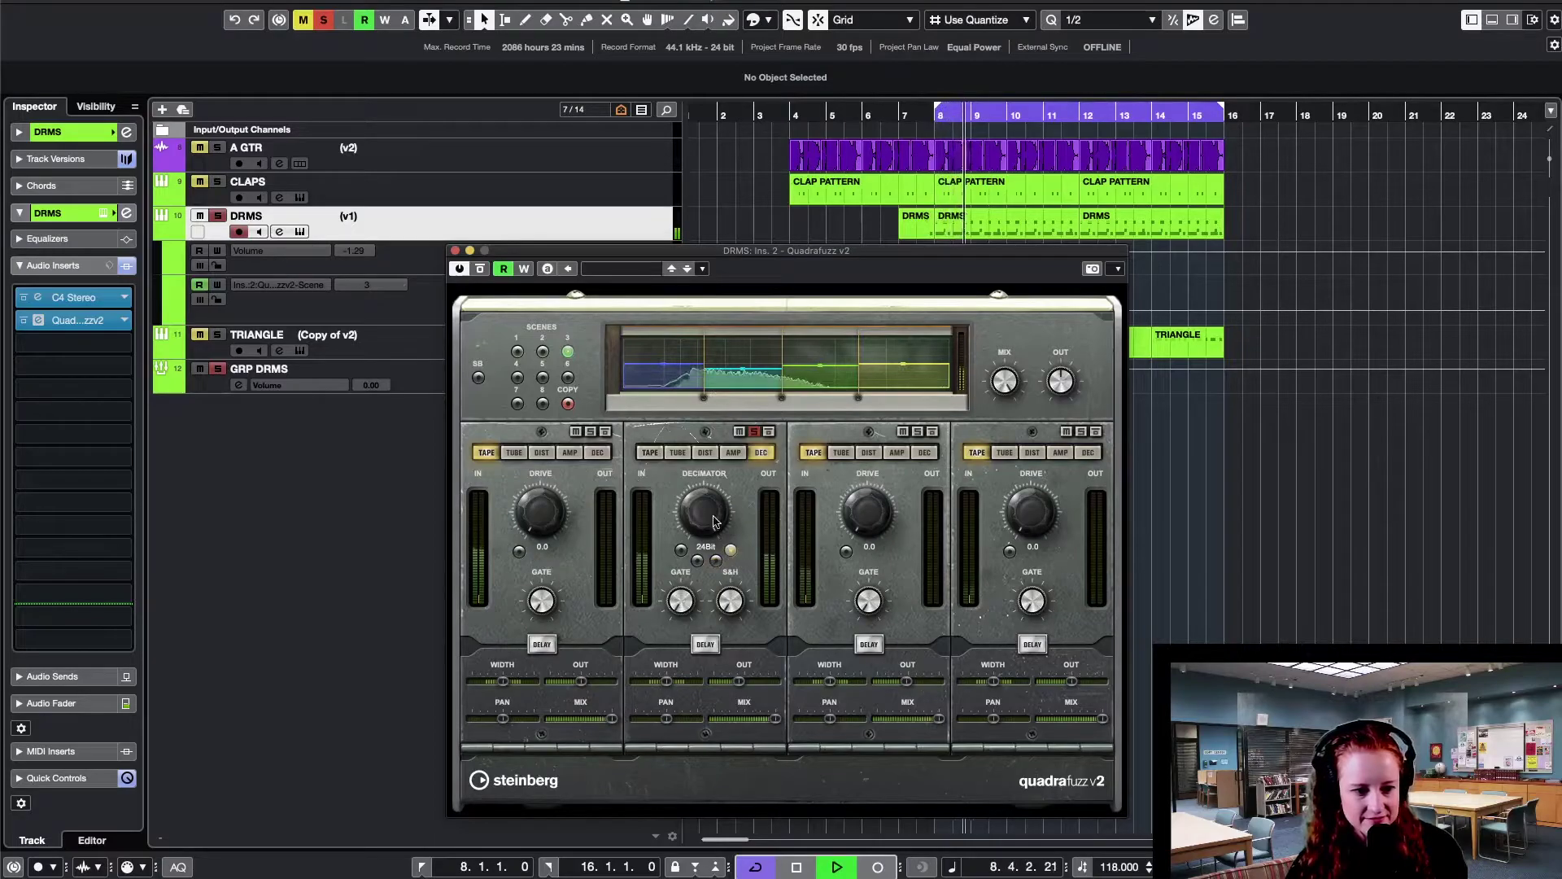
left_click_drag(708, 500, 704, 631)
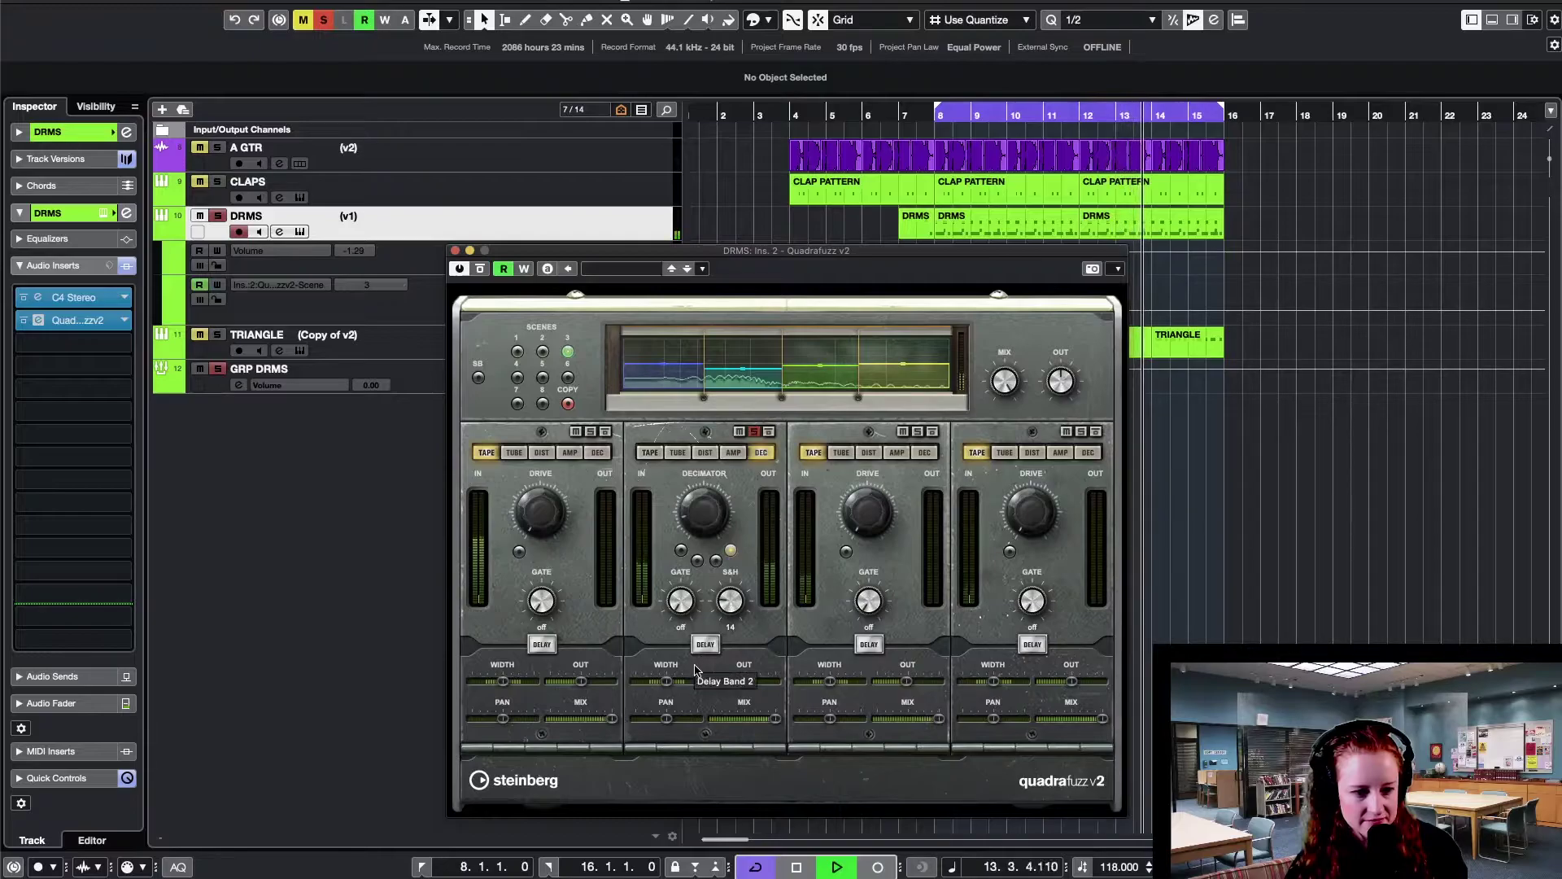
left_click_drag(696, 495, 694, 454)
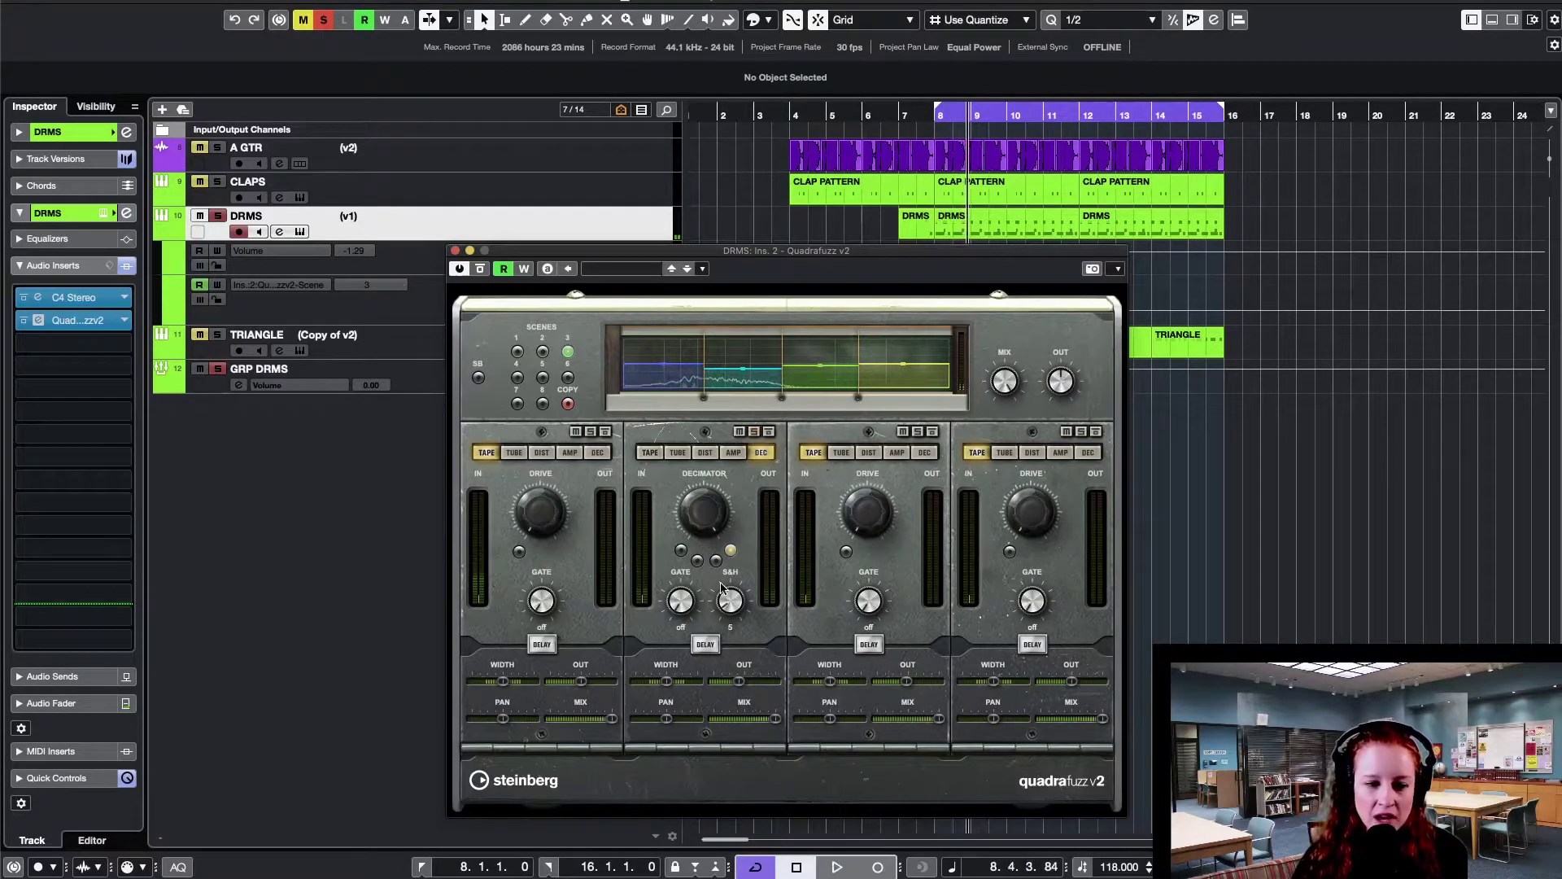
mouse_move(702, 529)
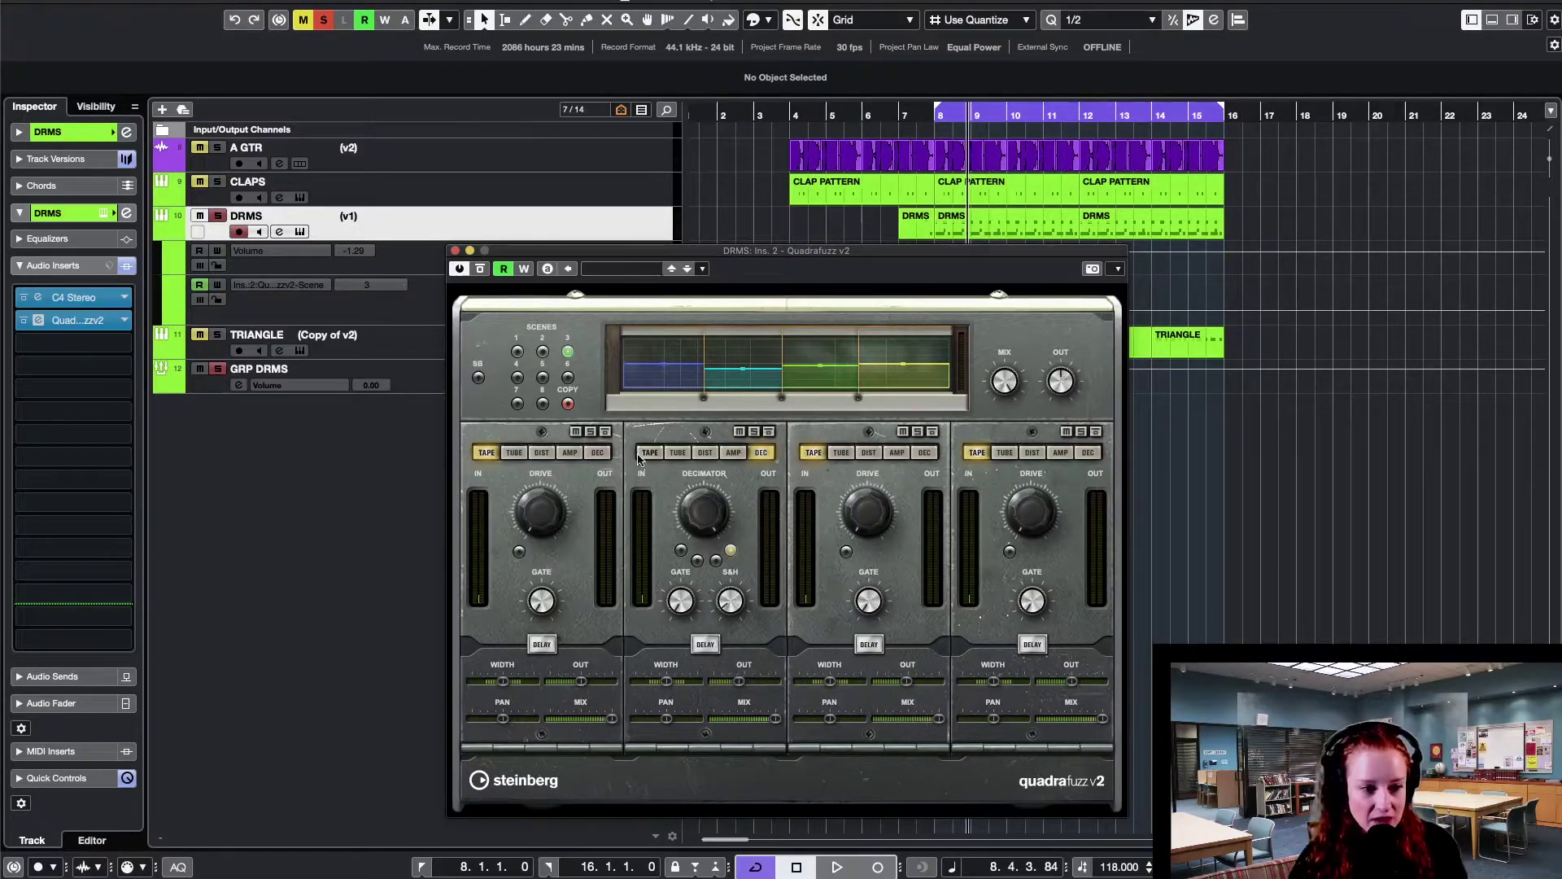
- Enable band 2's delay, sync its time to 1/16 and turn its feedback up to about 34%
left_click(706, 645)
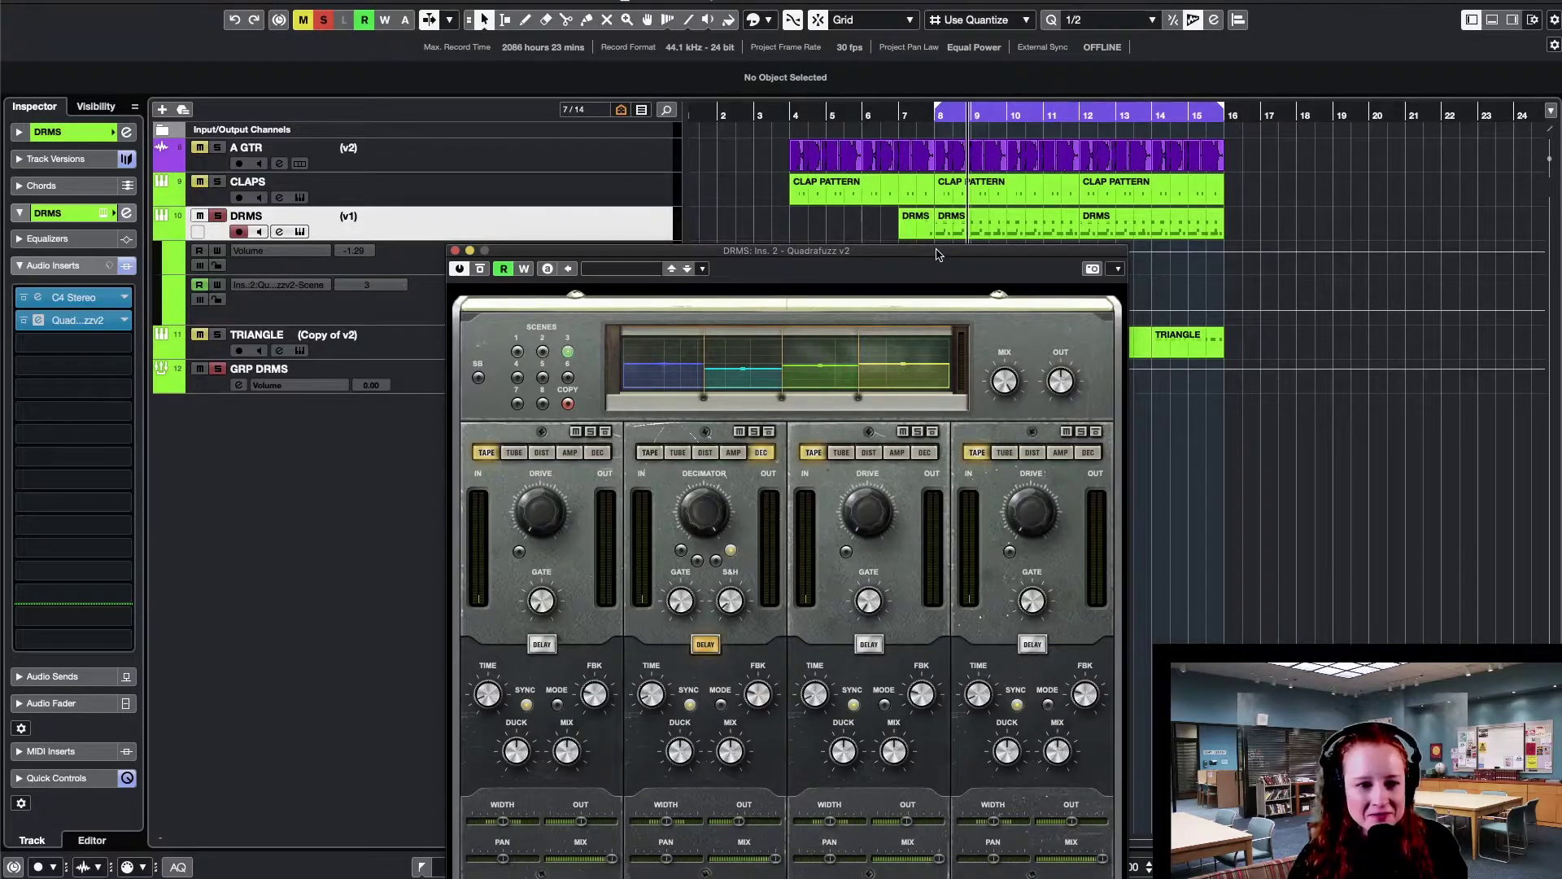
left_click_drag(936, 254, 902, 151)
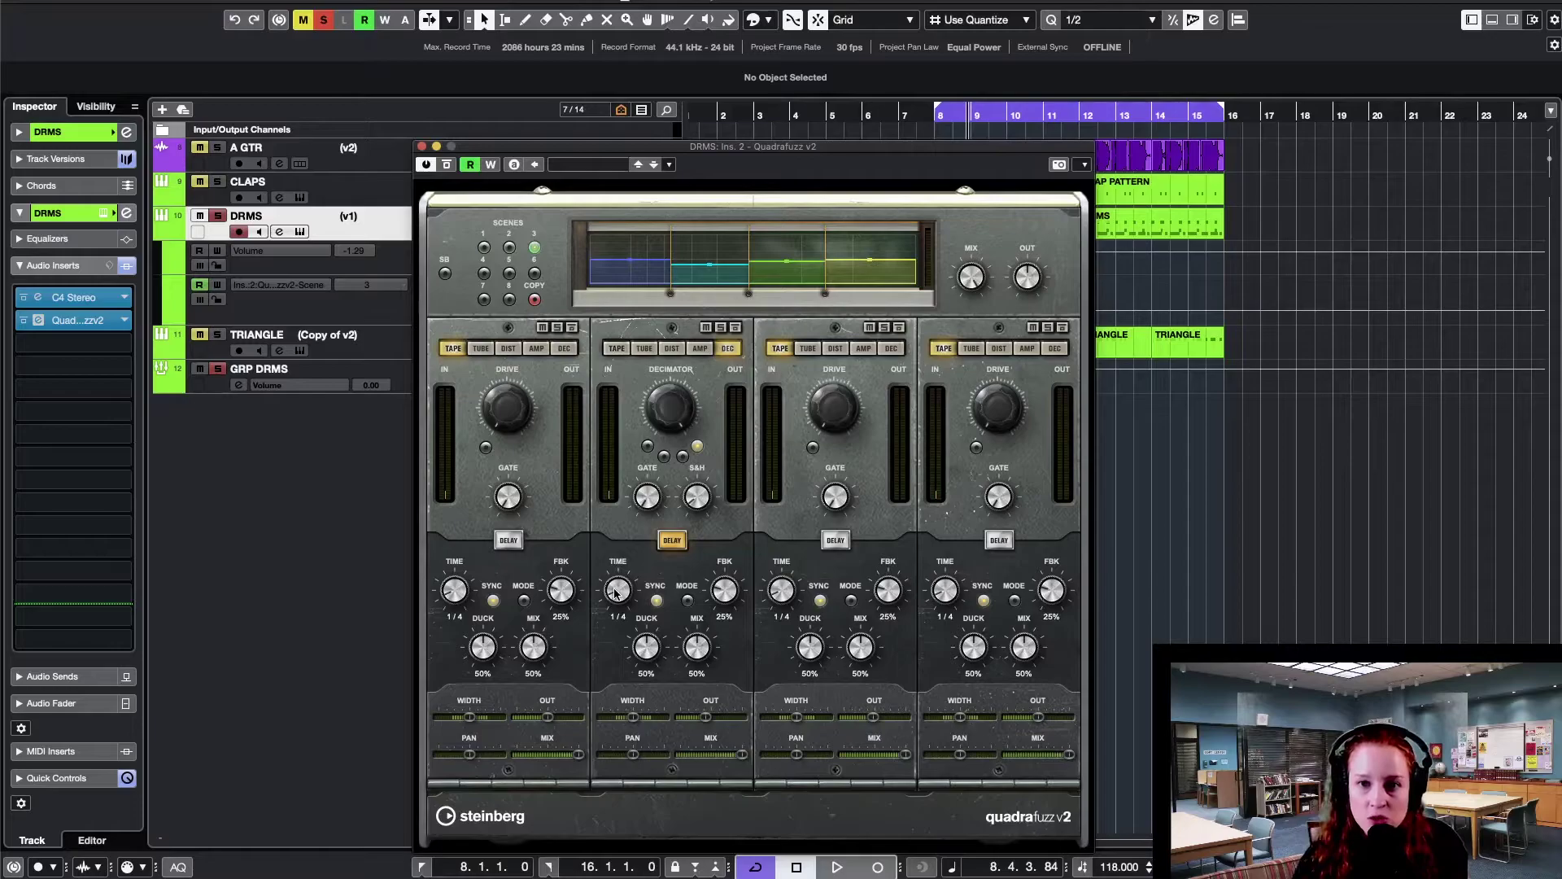
left_click_drag(616, 593, 616, 574)
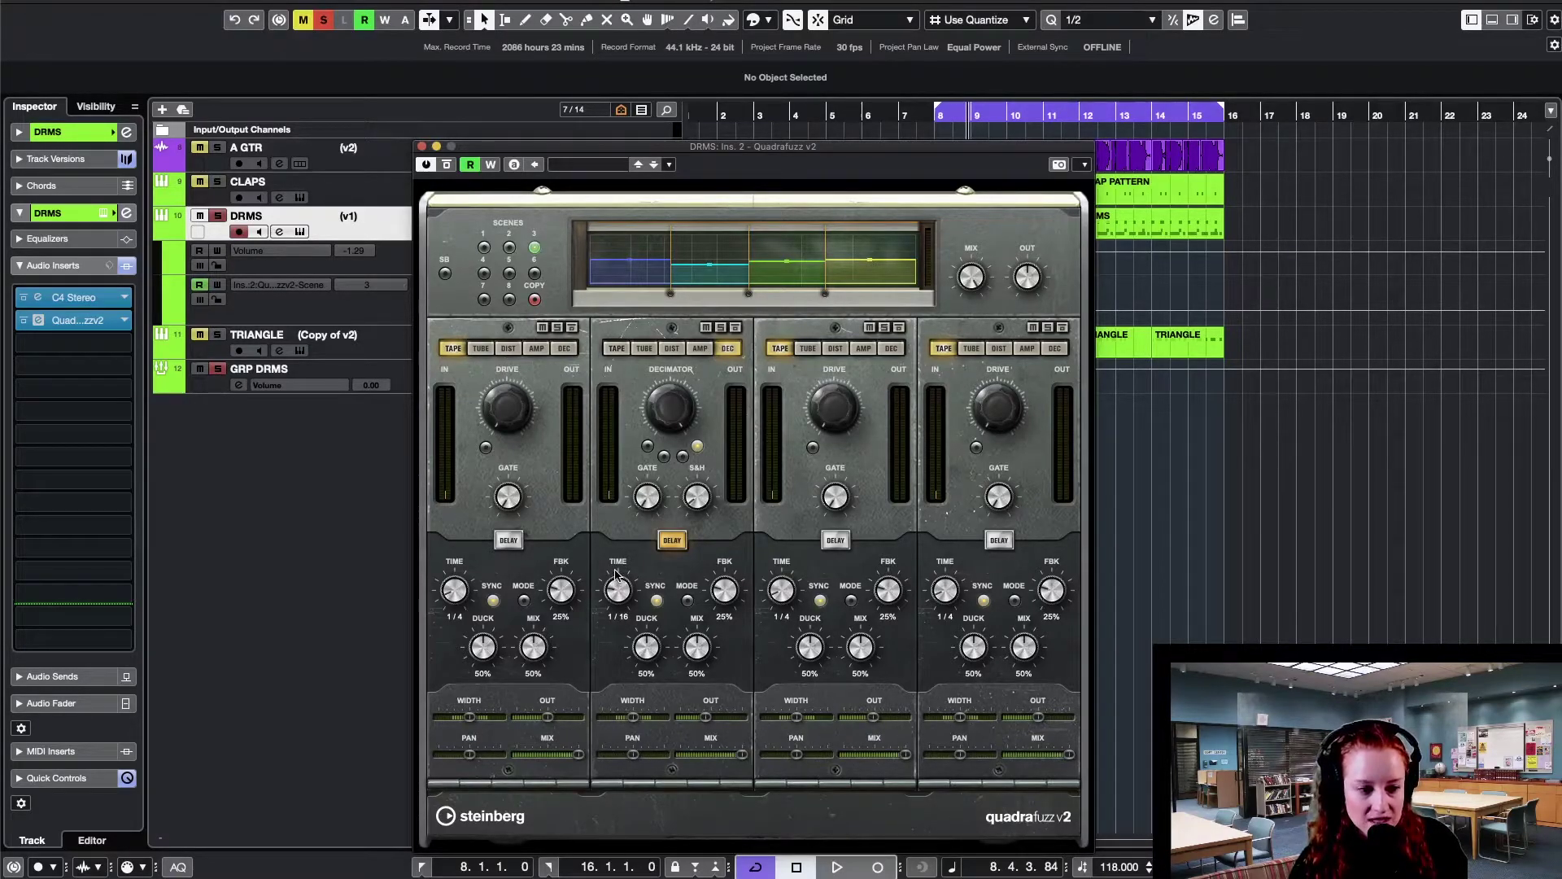
left_click(656, 602)
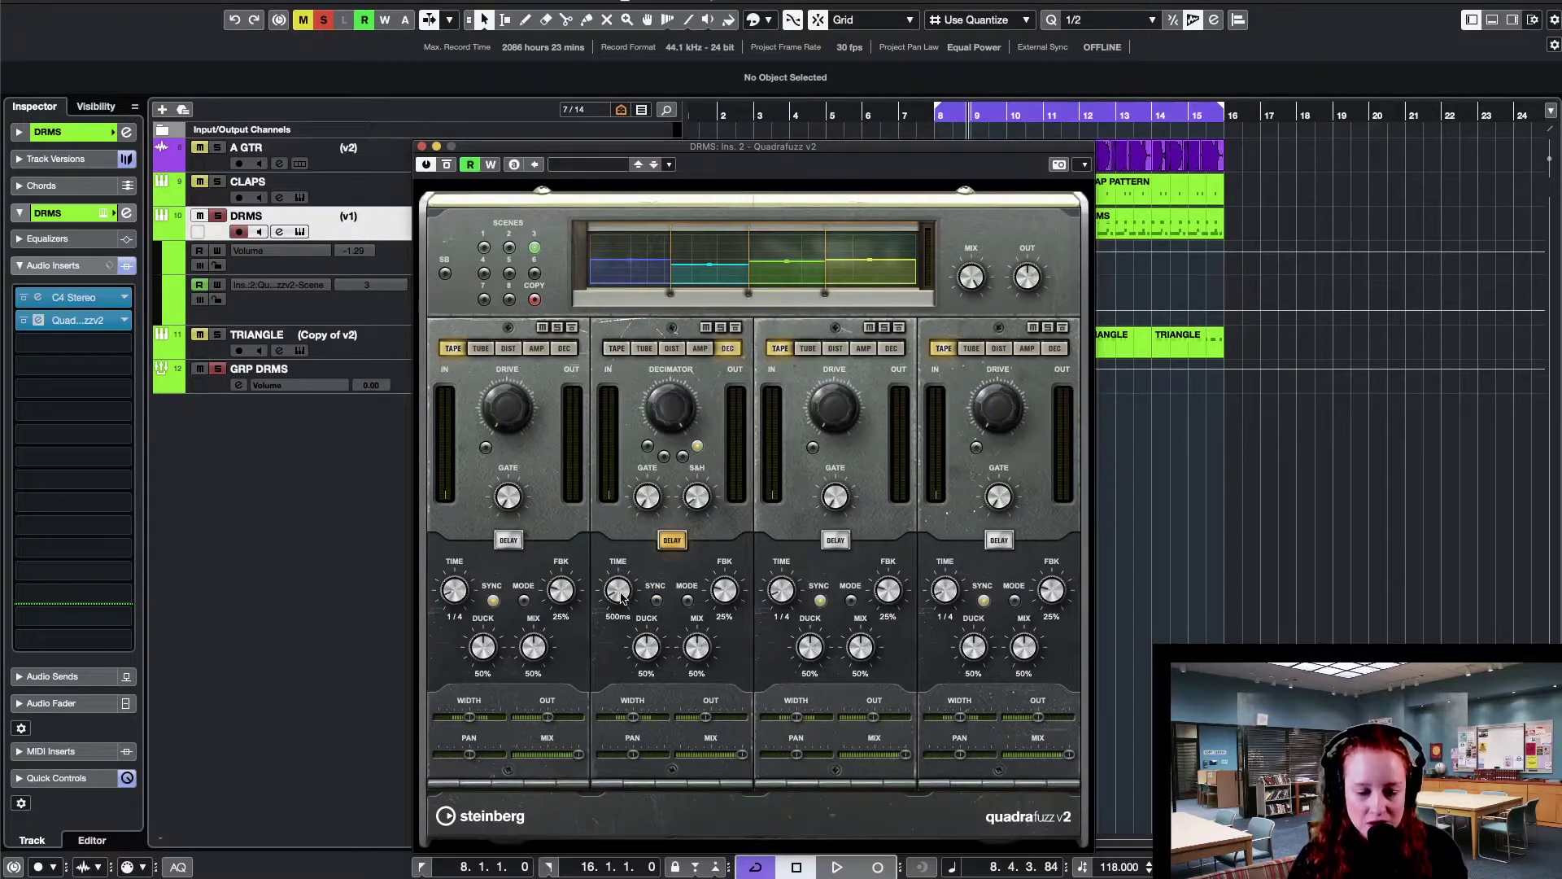
left_click(657, 601)
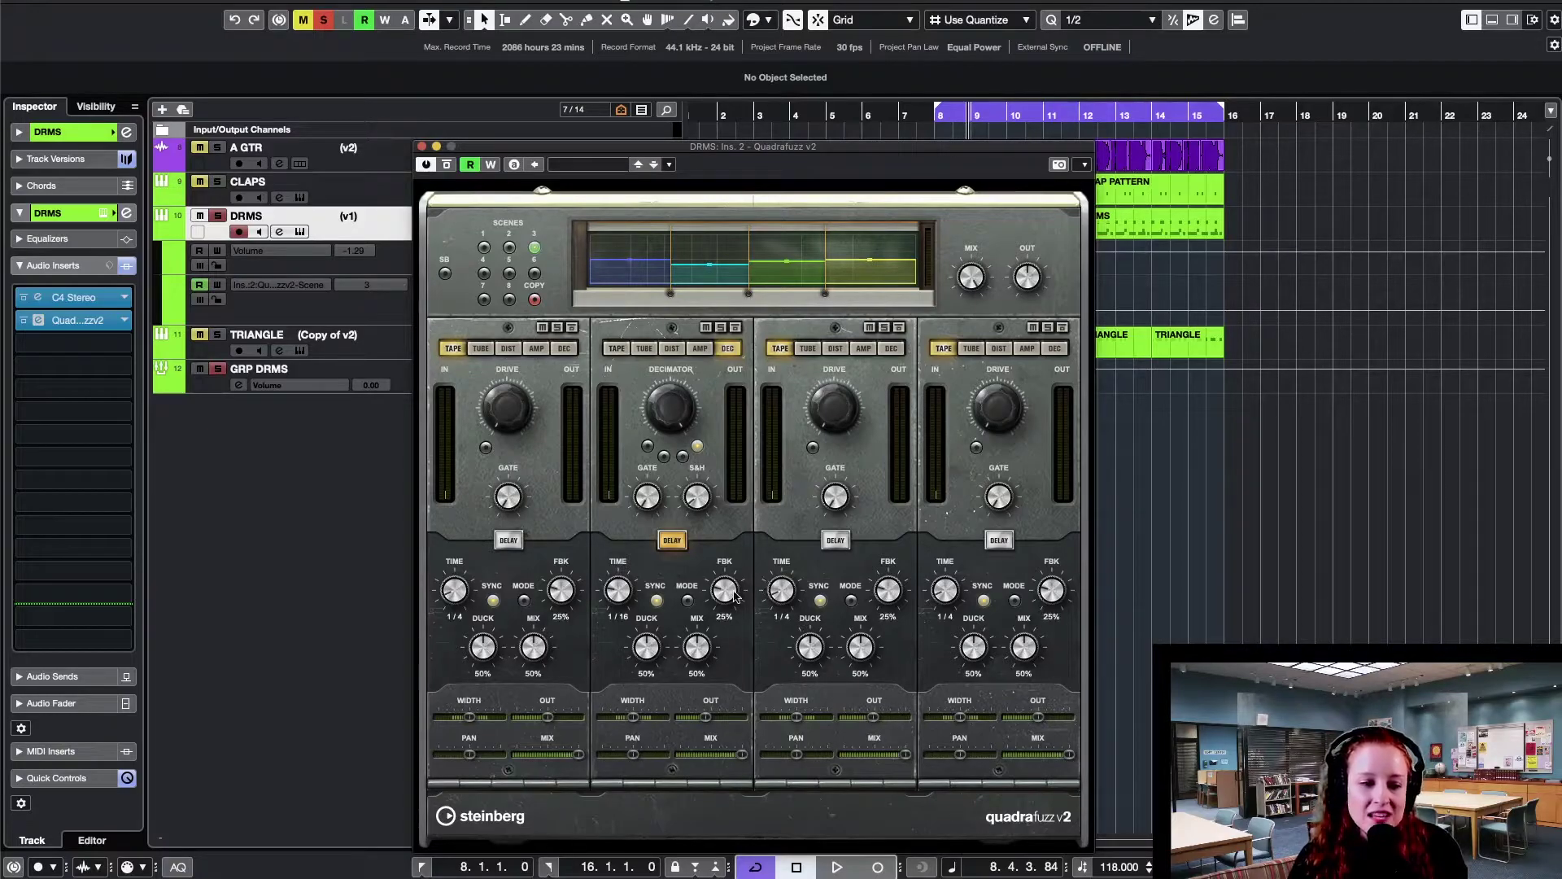
left_click_drag(731, 596, 693, 412)
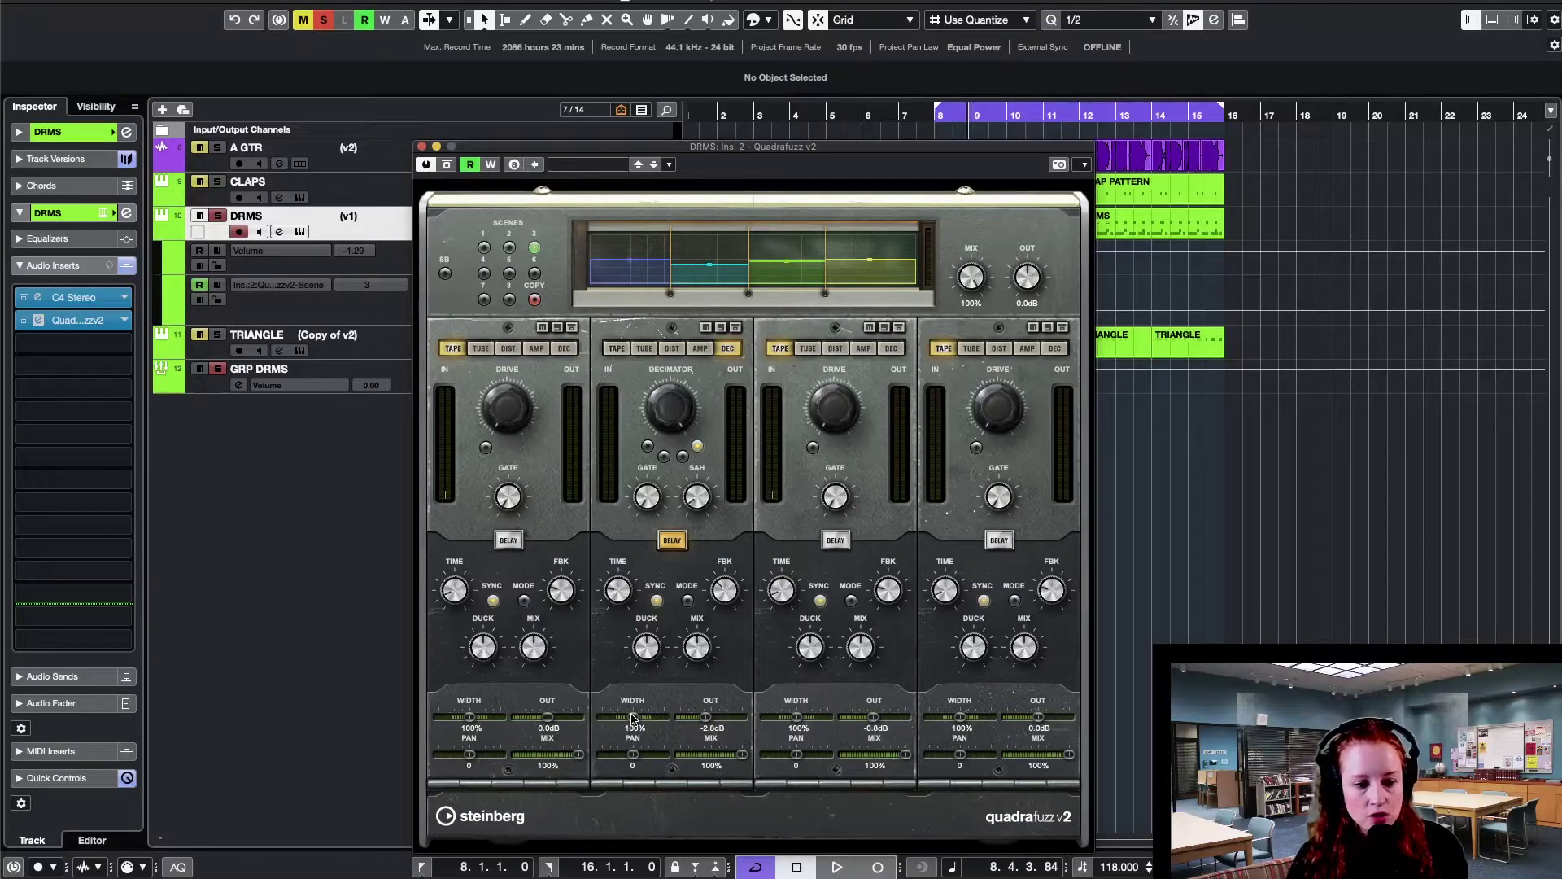
- Set band 2's width to about 103% and sweep its pan fully left, then back to centre
left_click_drag(633, 718, 751, 730)
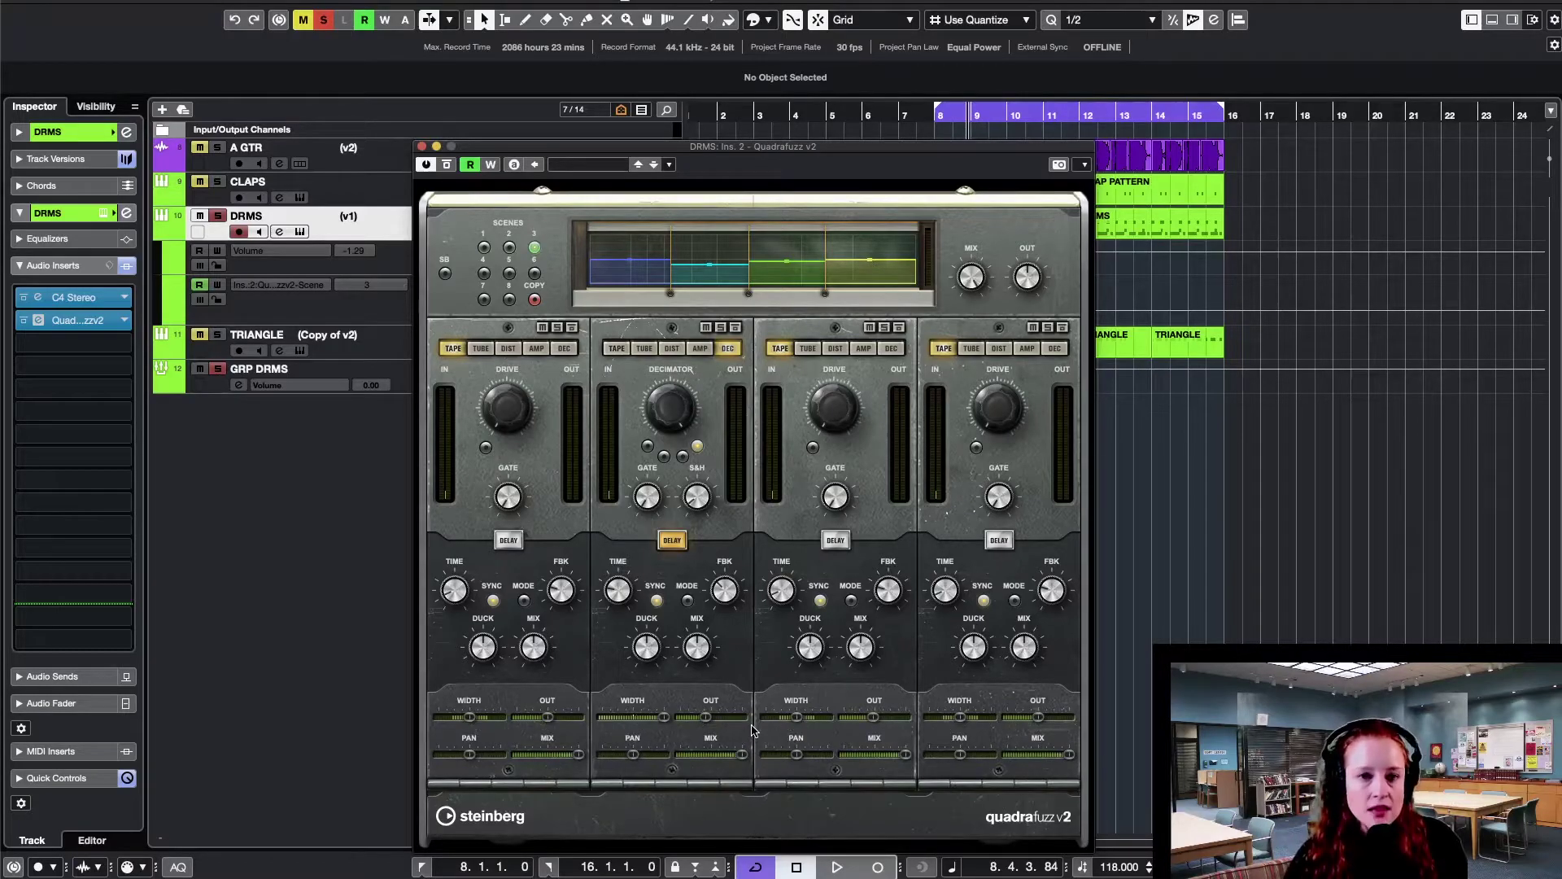
left_click_drag(665, 717, 634, 718)
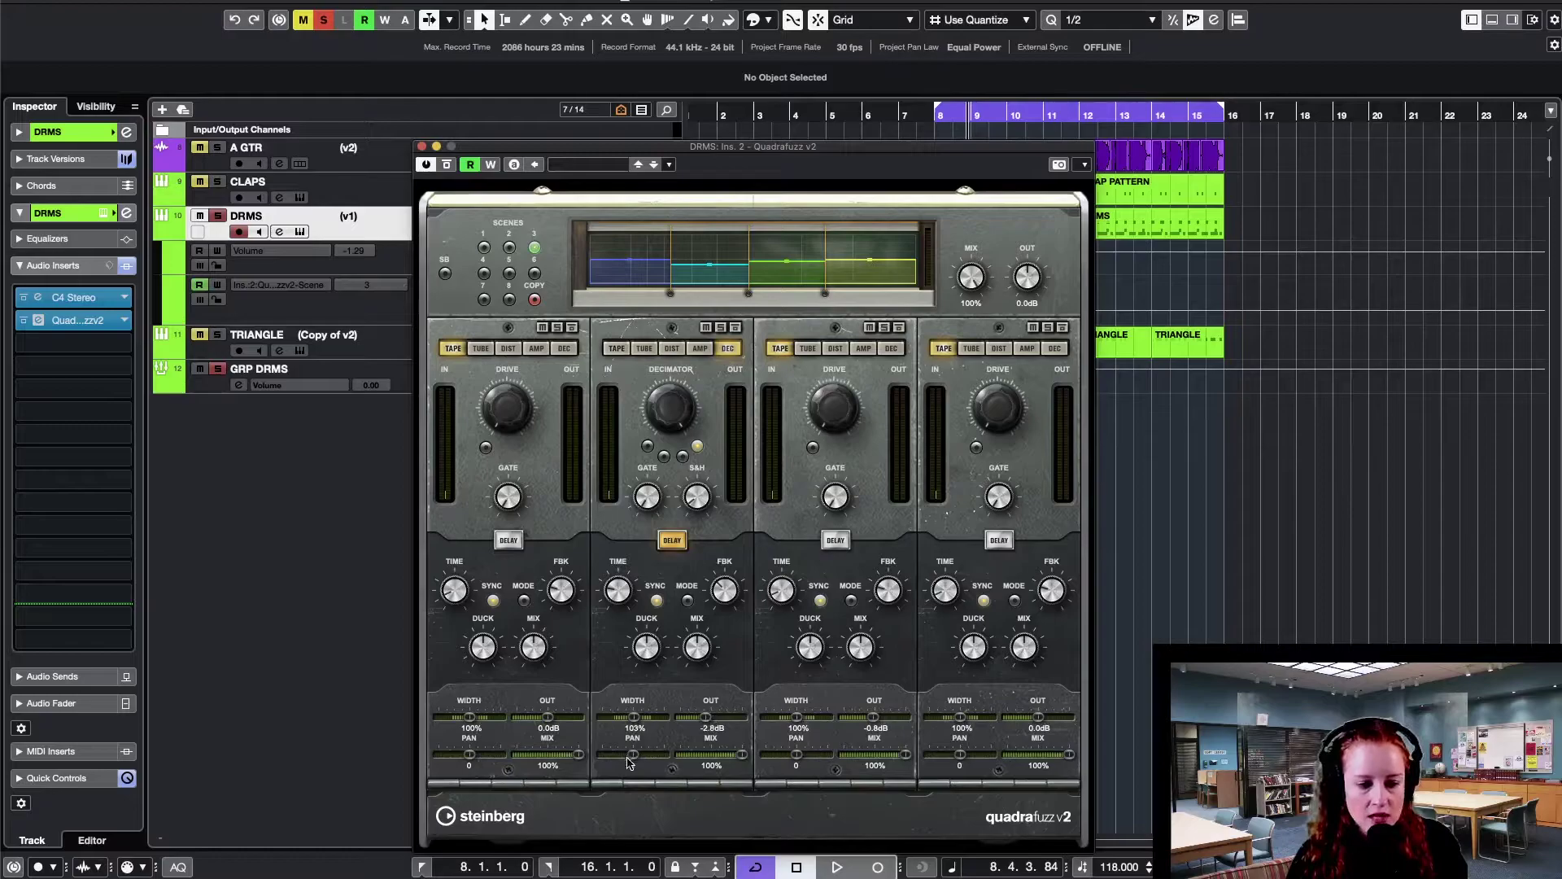
left_click_drag(635, 759, 877, 792)
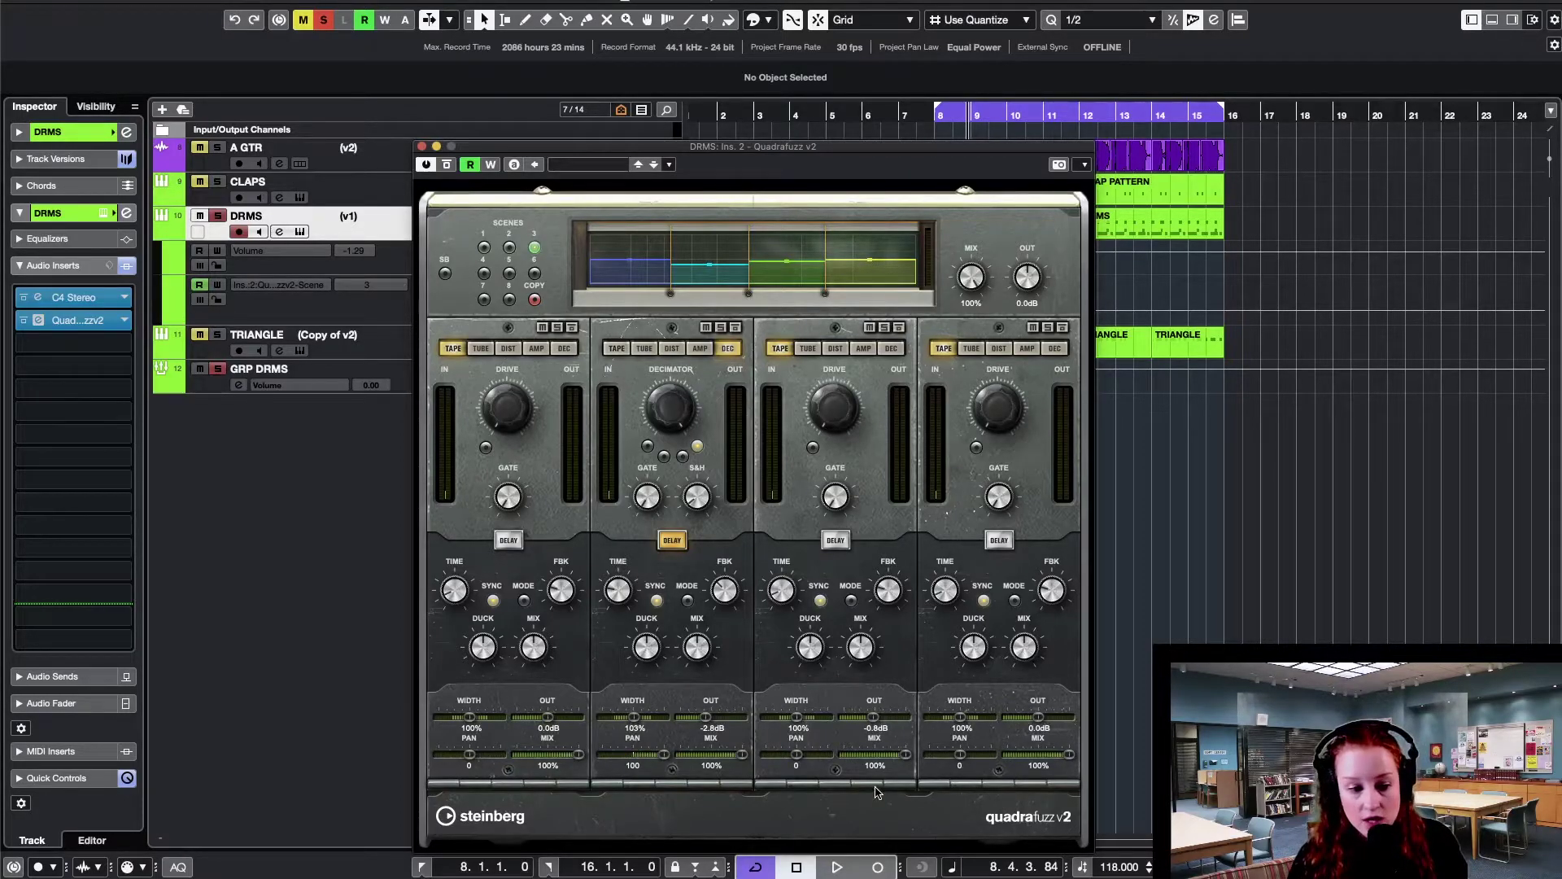
left_click_drag(661, 788, 639, 797)
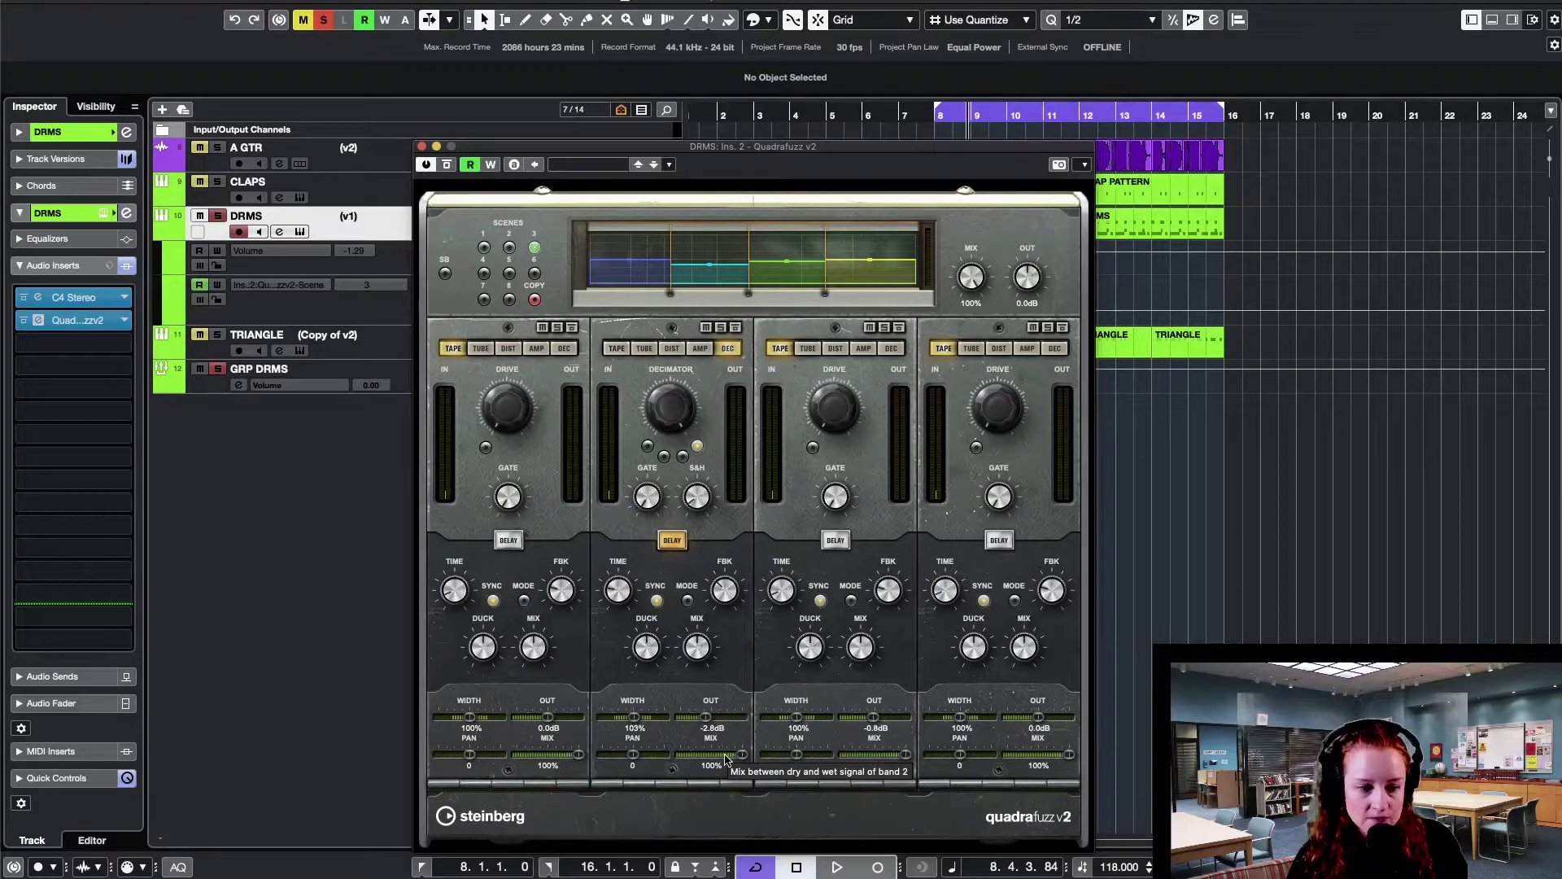
- Restart the drums and set band 2's delay to 74% feedback, 81% duck and 17% mix. Then solo band 2
key("space")
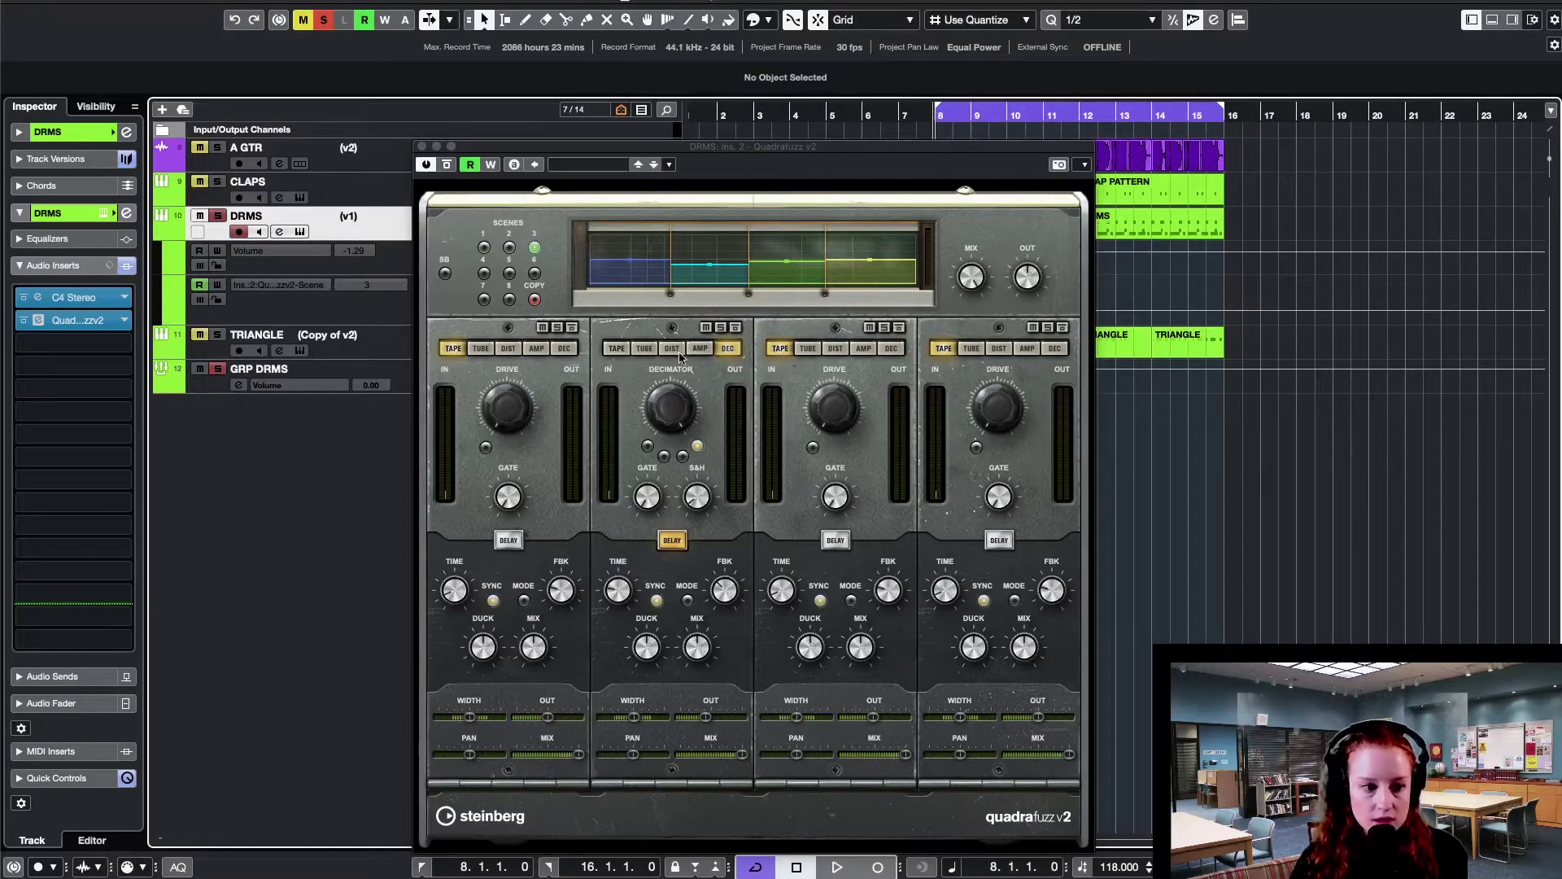
key("space")
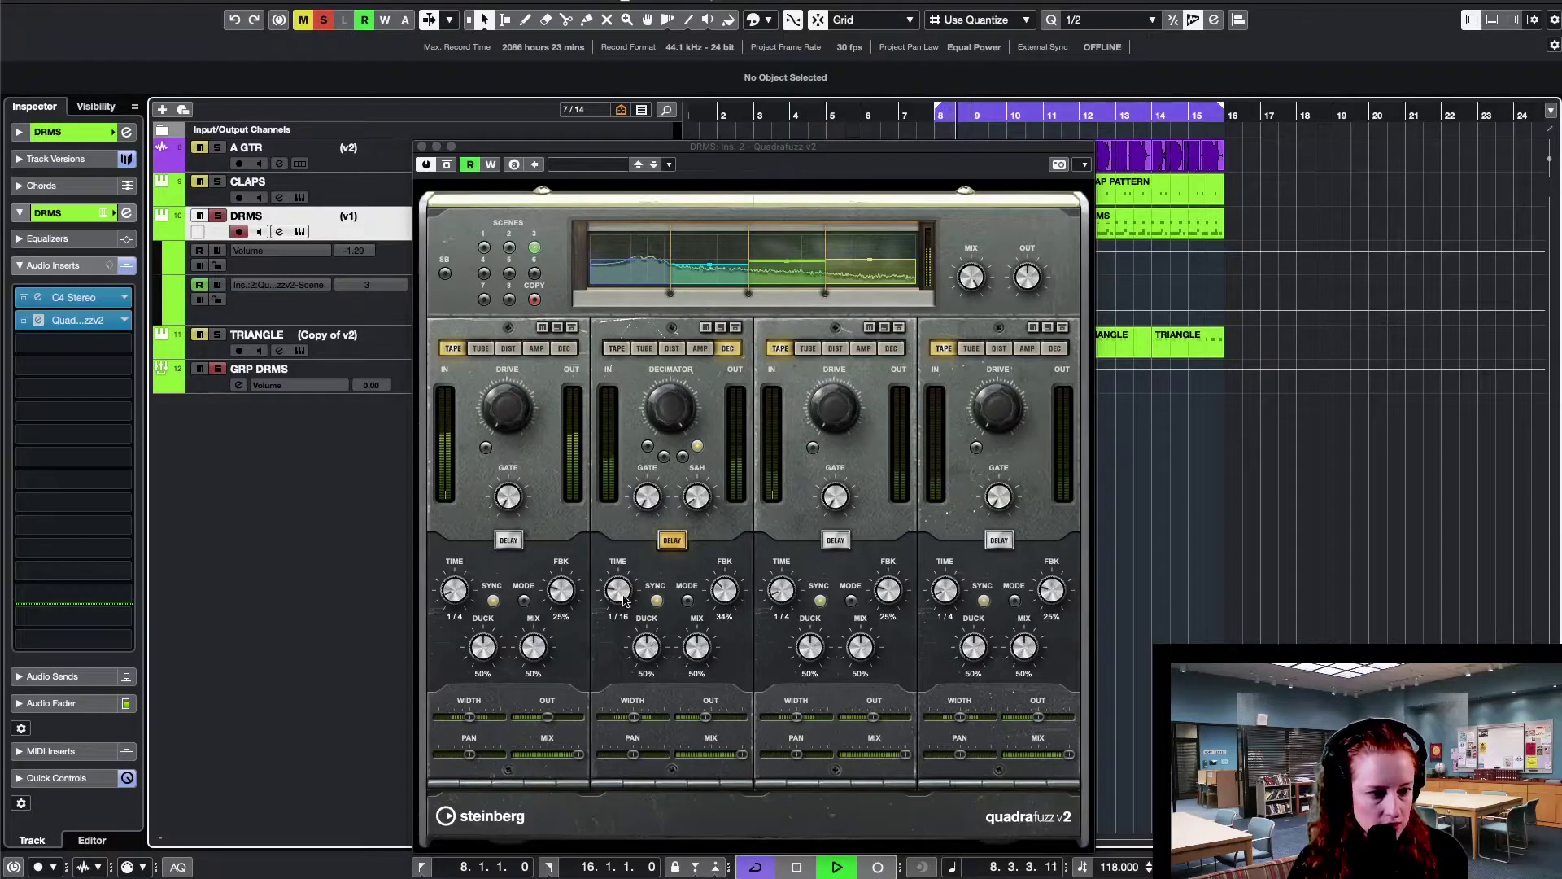
left_click(736, 581)
scroll(737, 581, "up", 10)
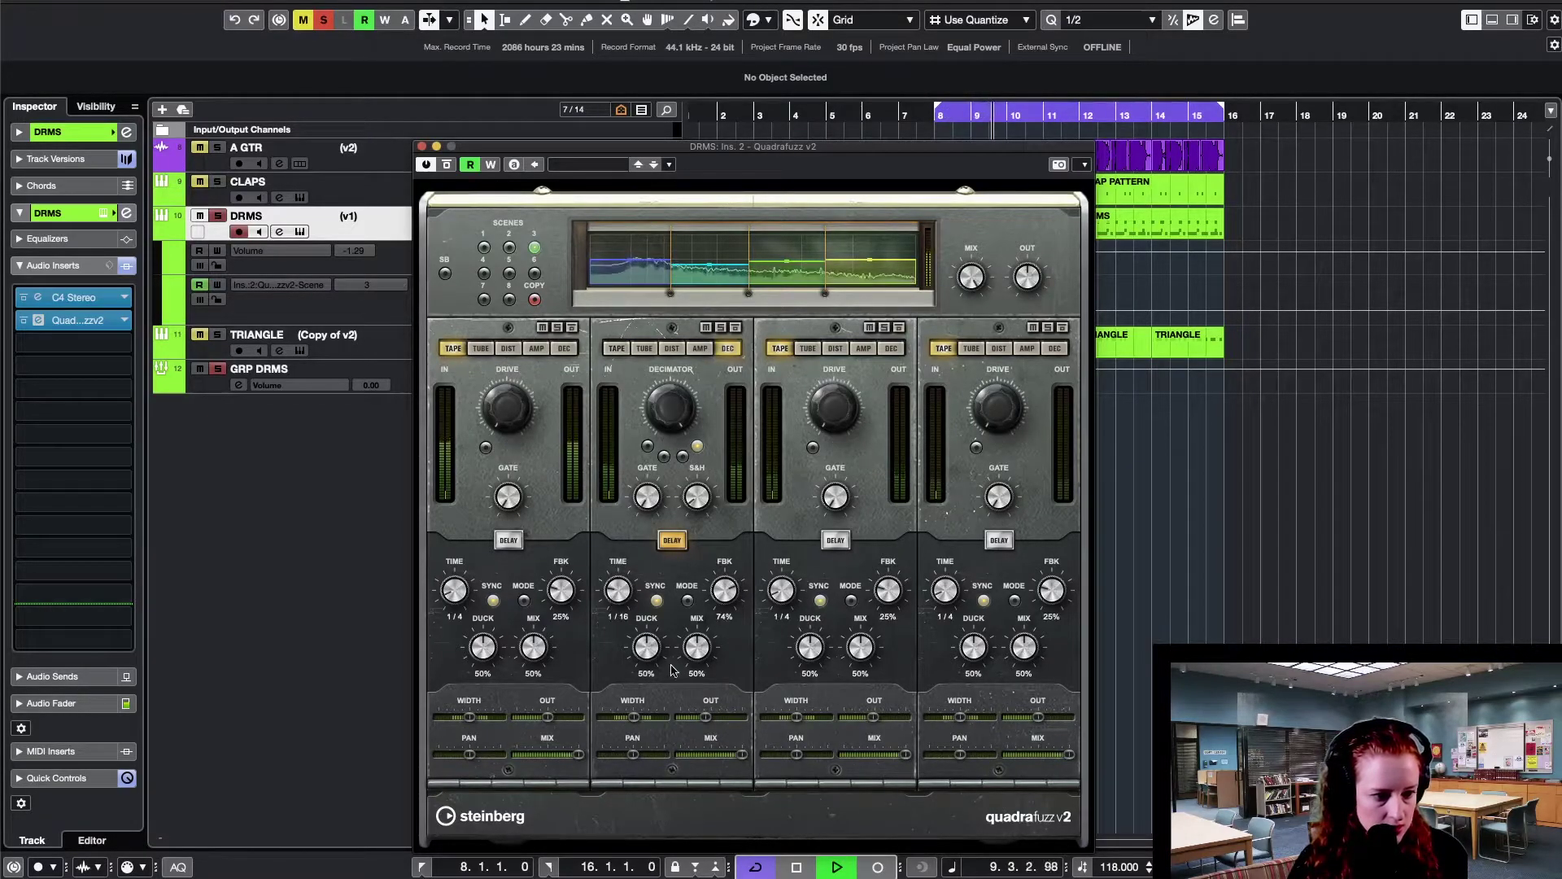
scroll(697, 646, "up", 15)
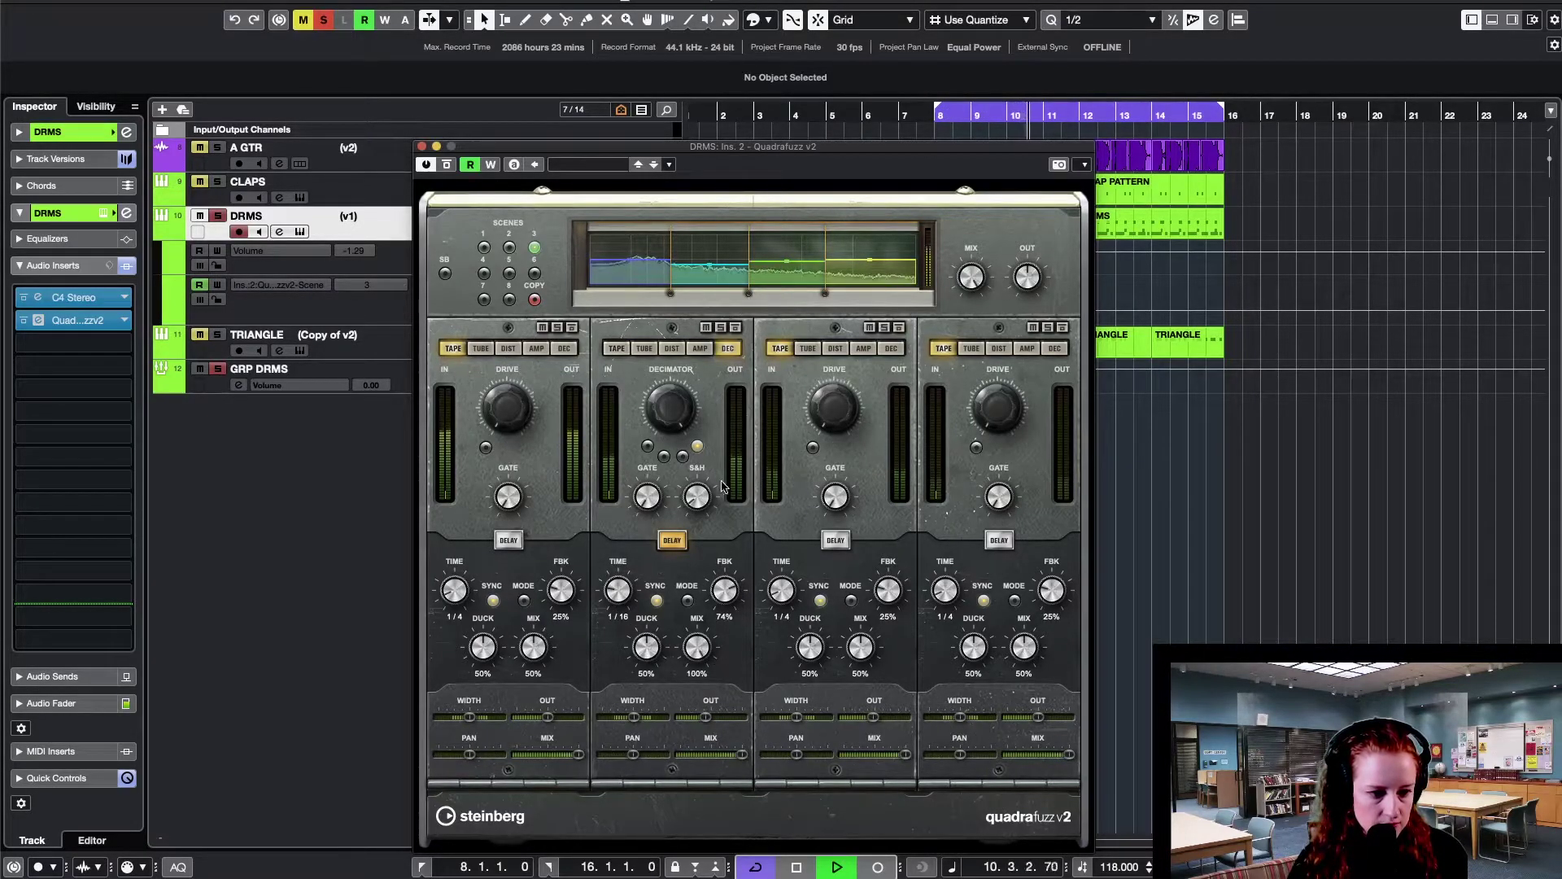
left_click(719, 327)
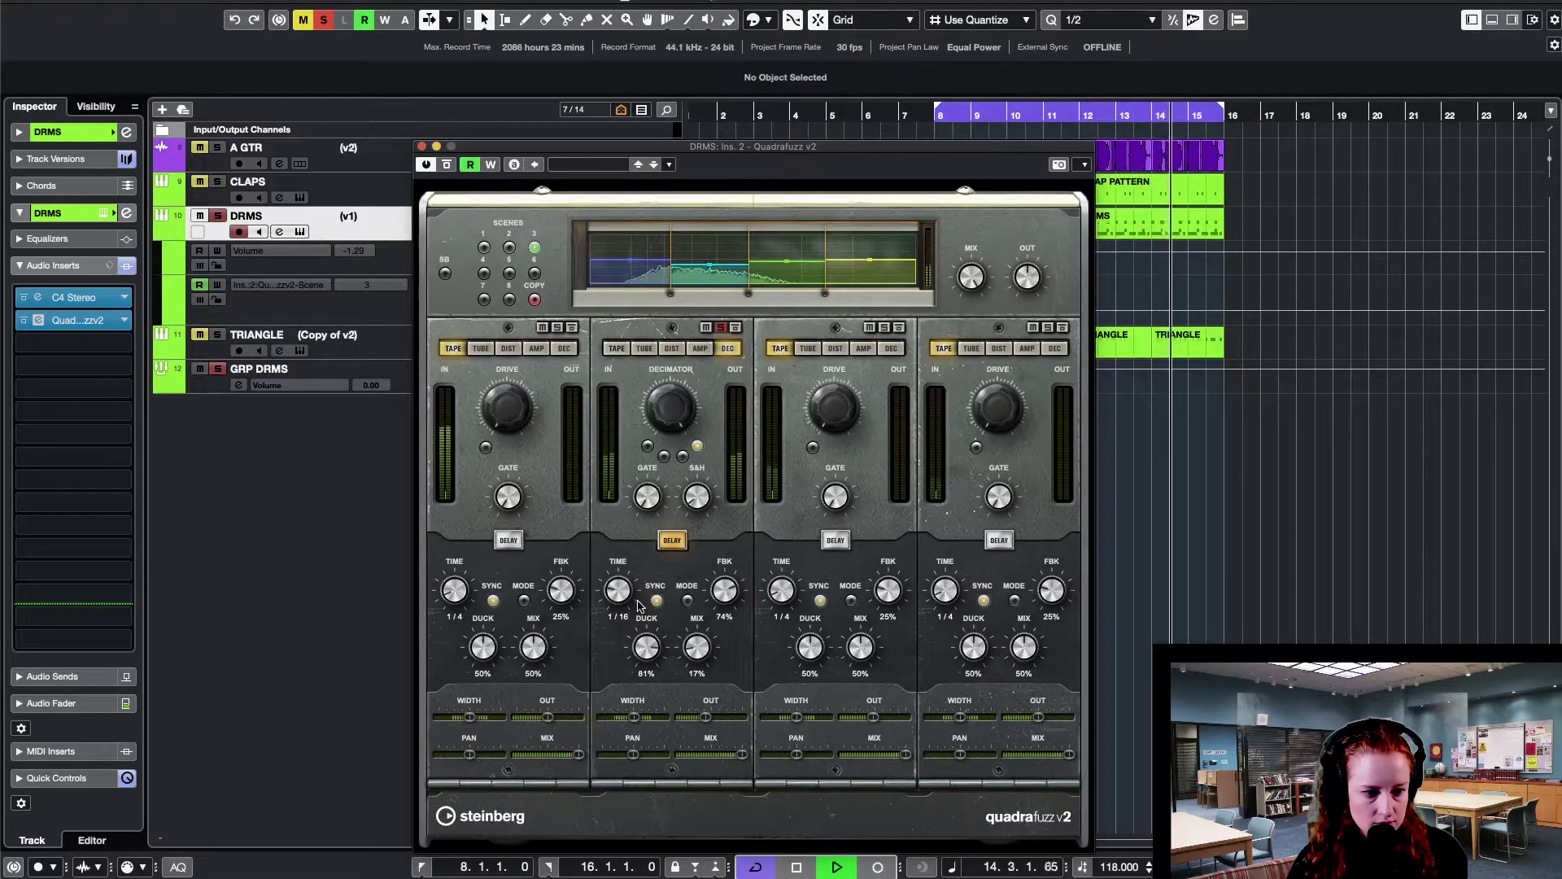
- Stop playback with the playhead back at bar 8
left_click(936, 112)
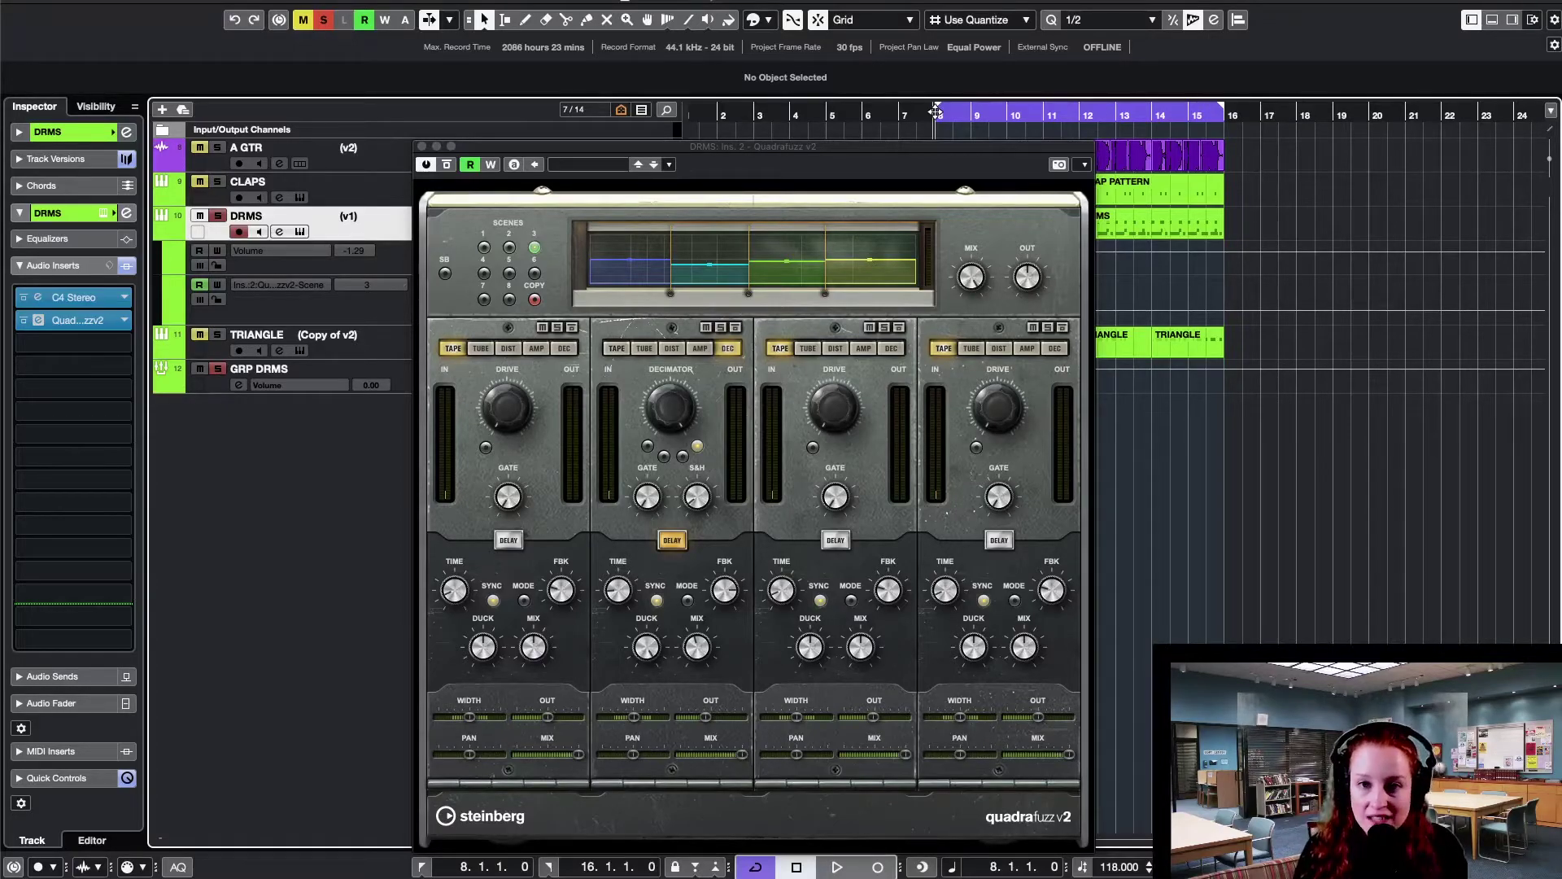
- Search presets for 'dr', load Drum Group Fuzz and play the drums on scene 2
left_click(623, 149)
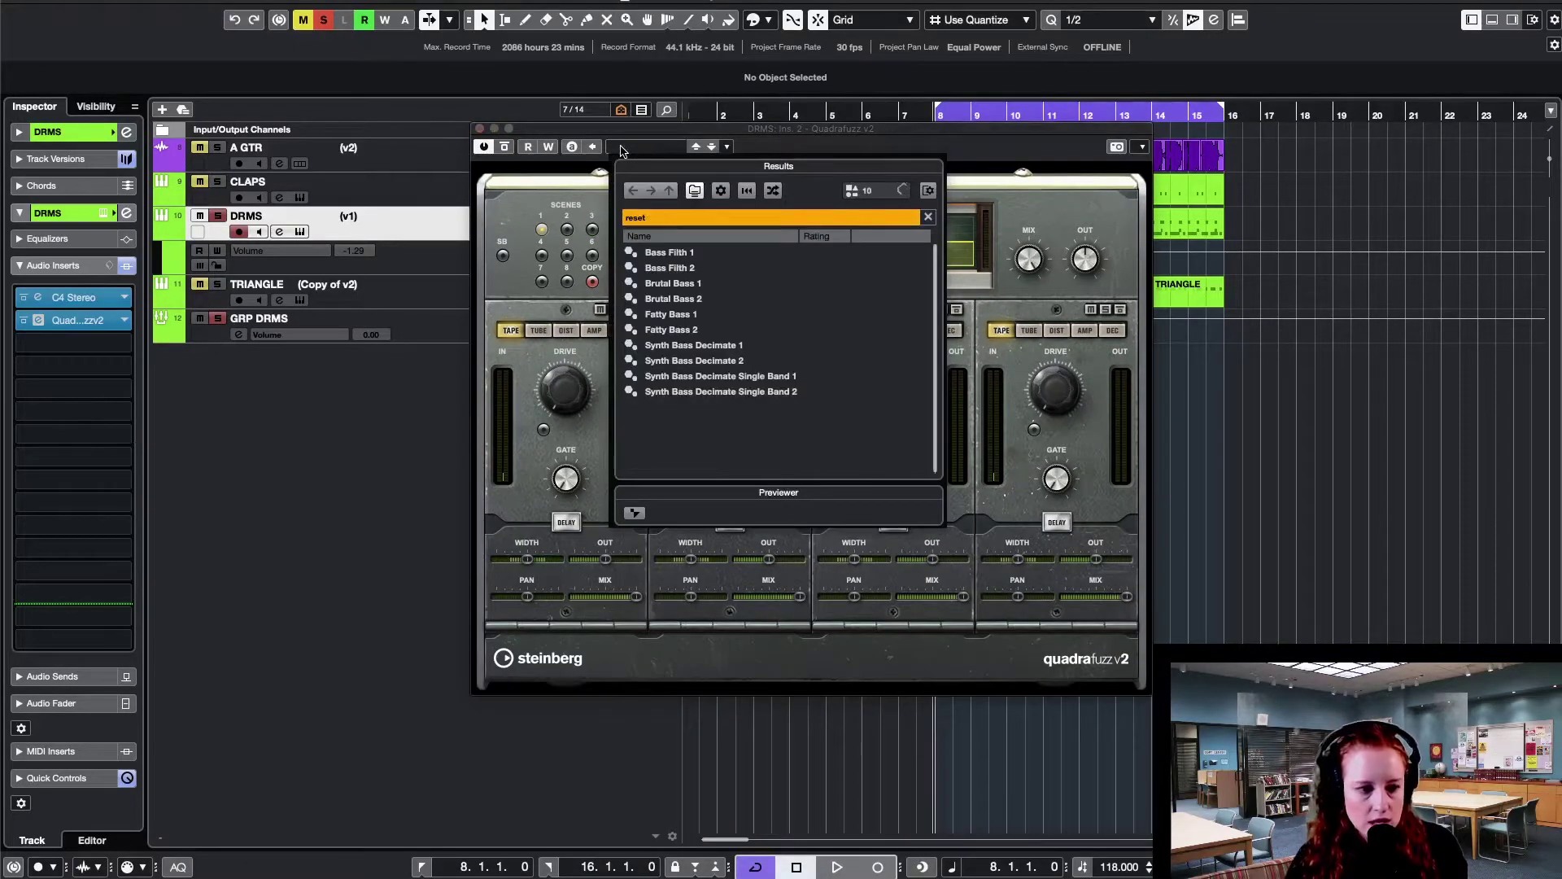
scroll(755, 338, "up", 2)
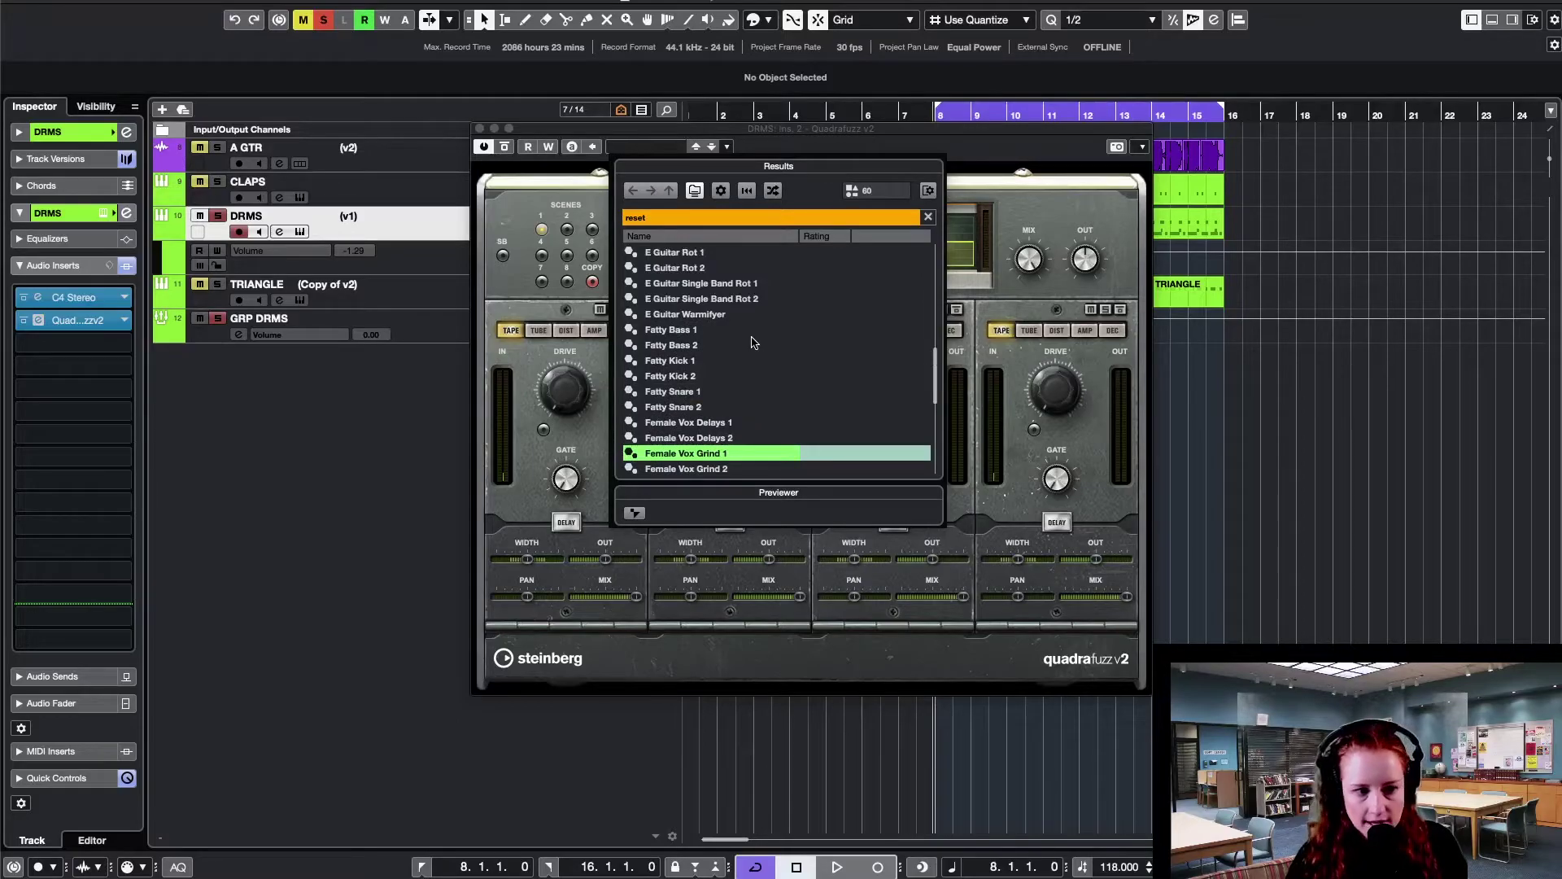
scroll(755, 342, "down", 4)
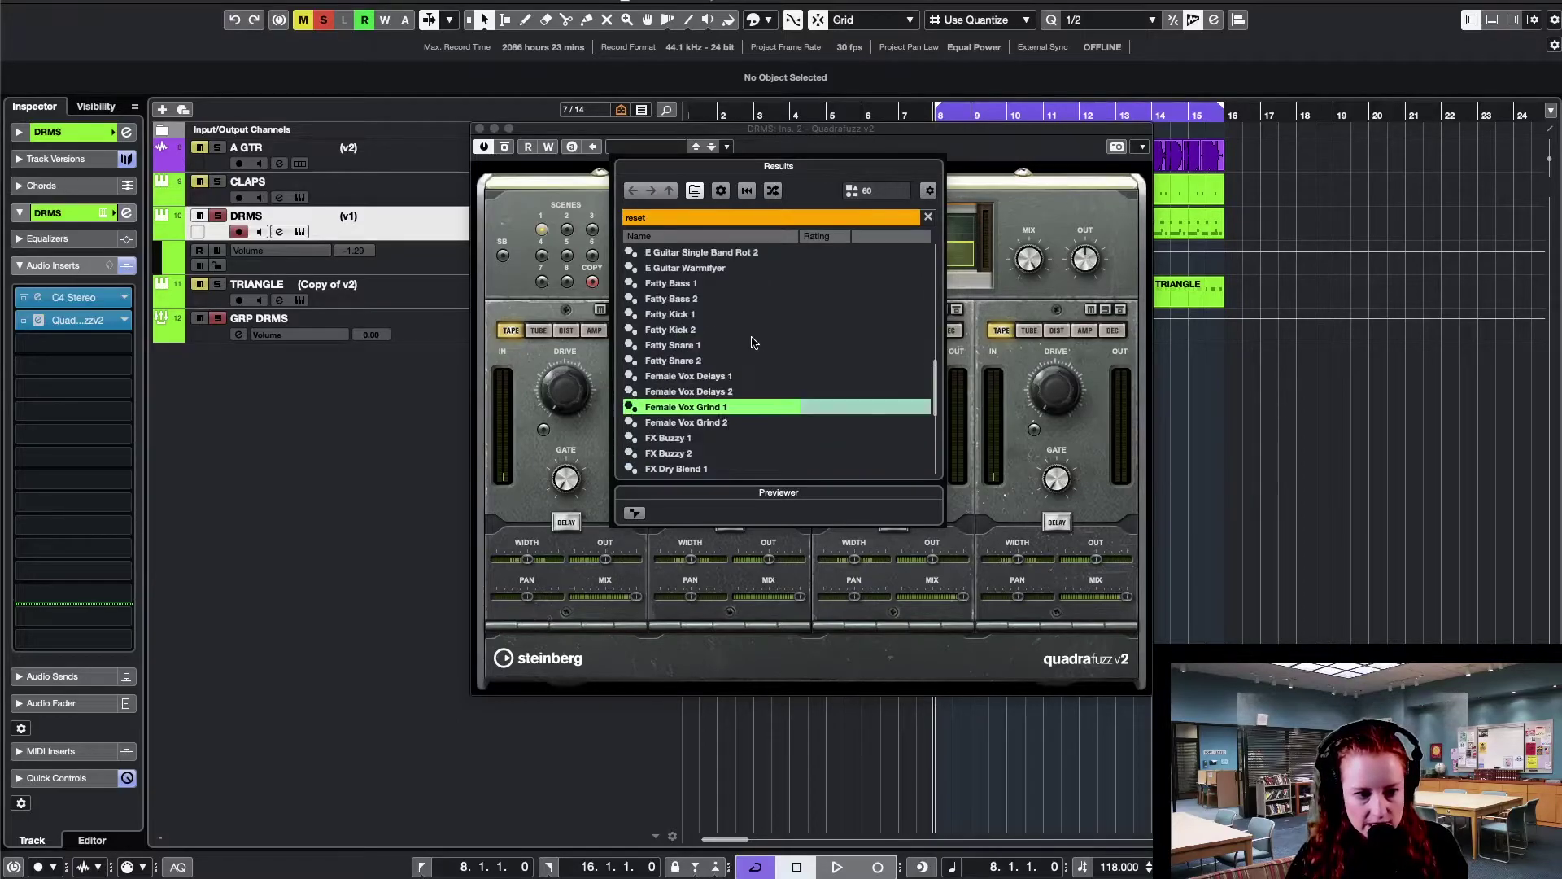
left_click(718, 216)
type("dr")
scroll(724, 325, "down", 3)
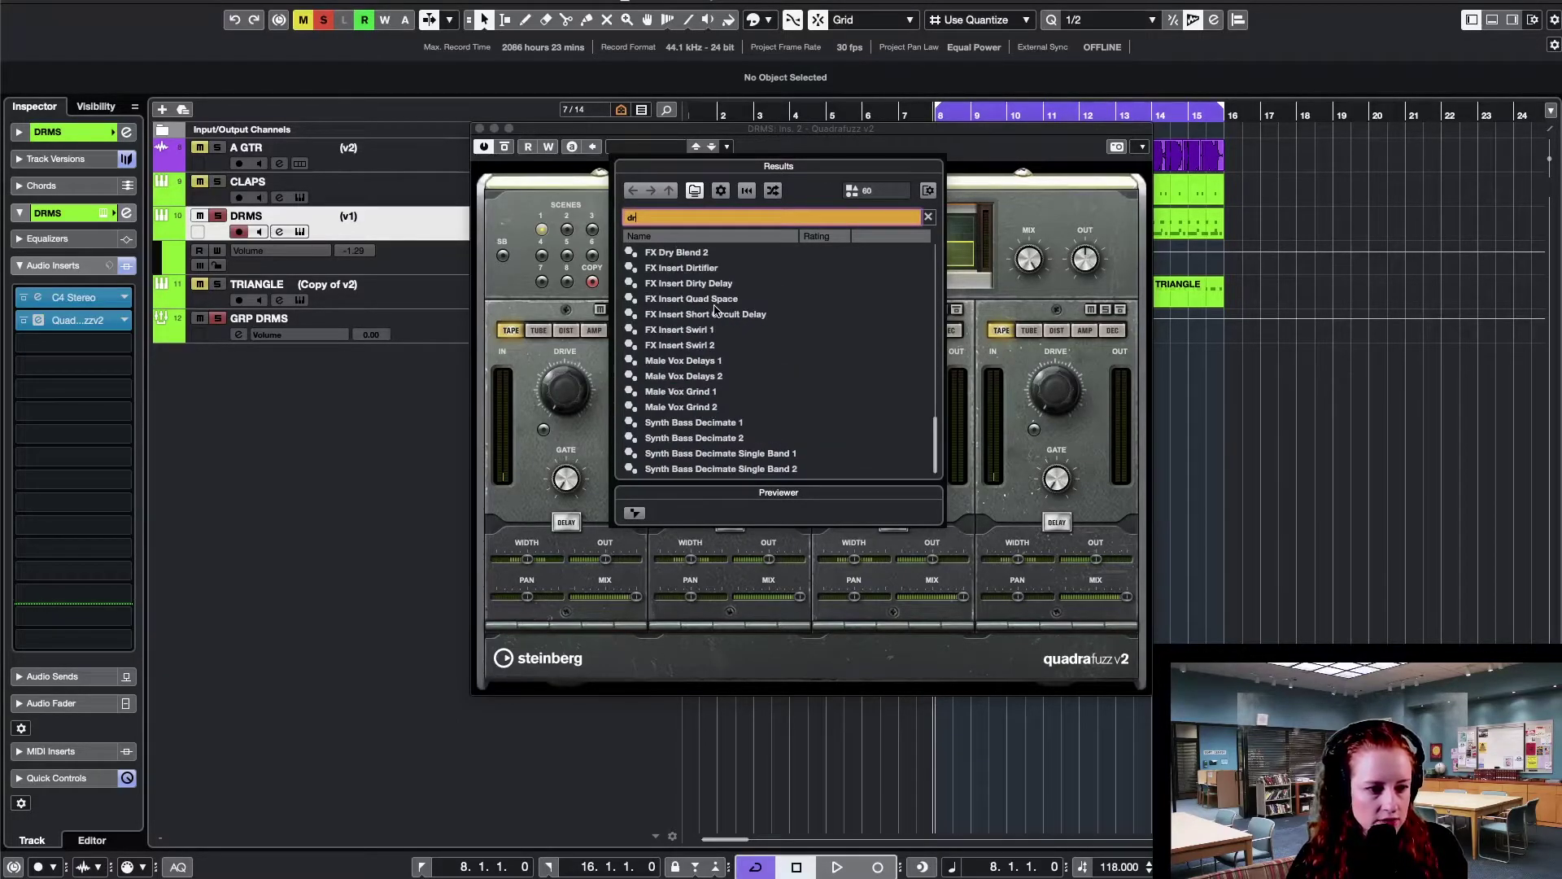
double_click(713, 306)
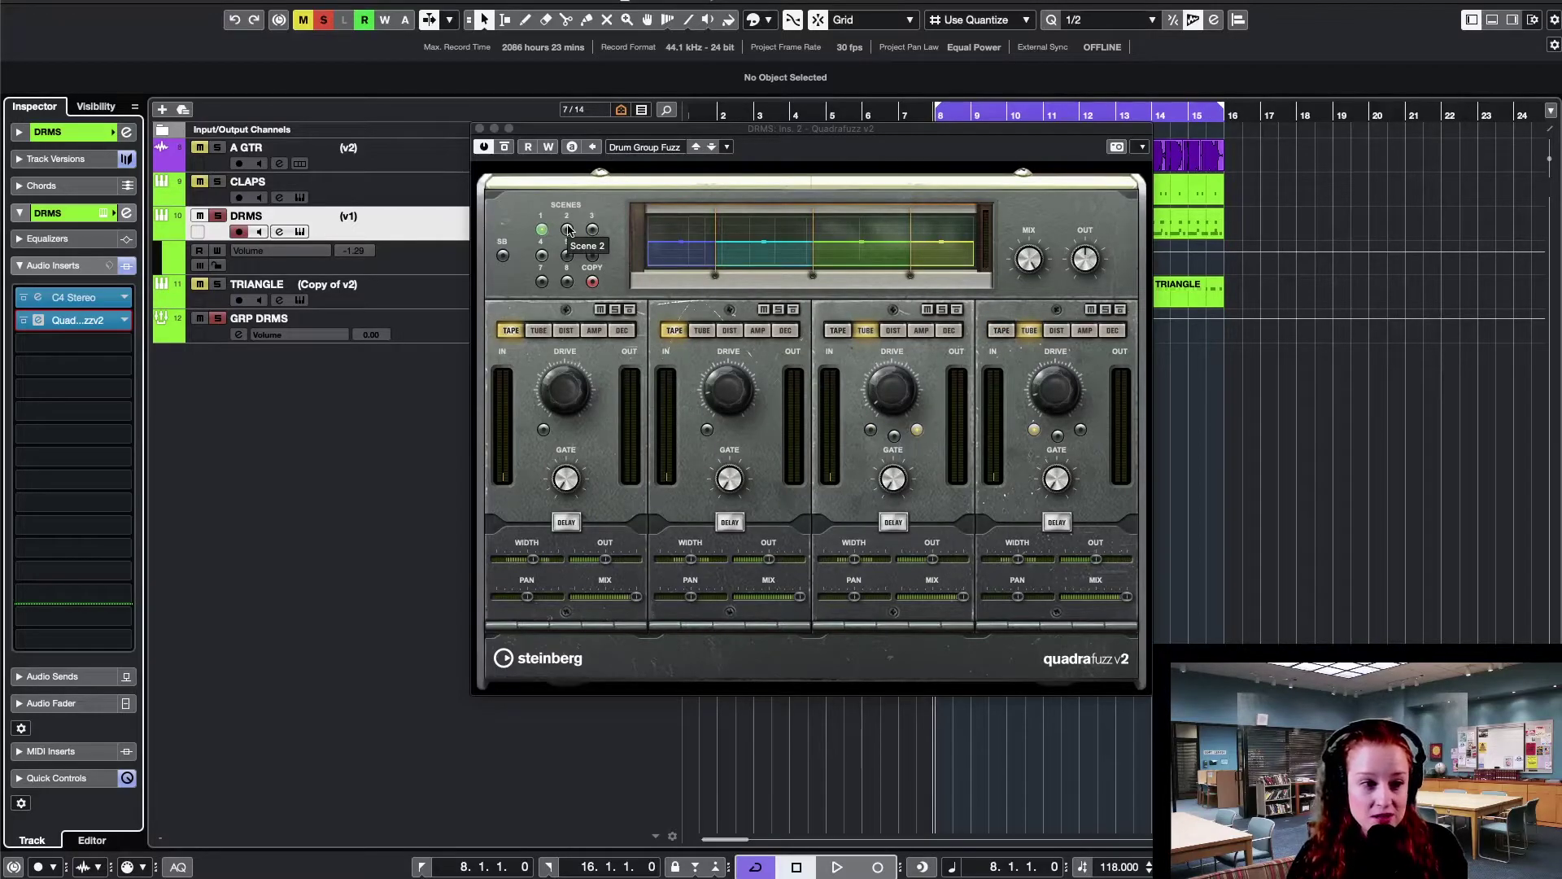
left_click(567, 230)
key("space")
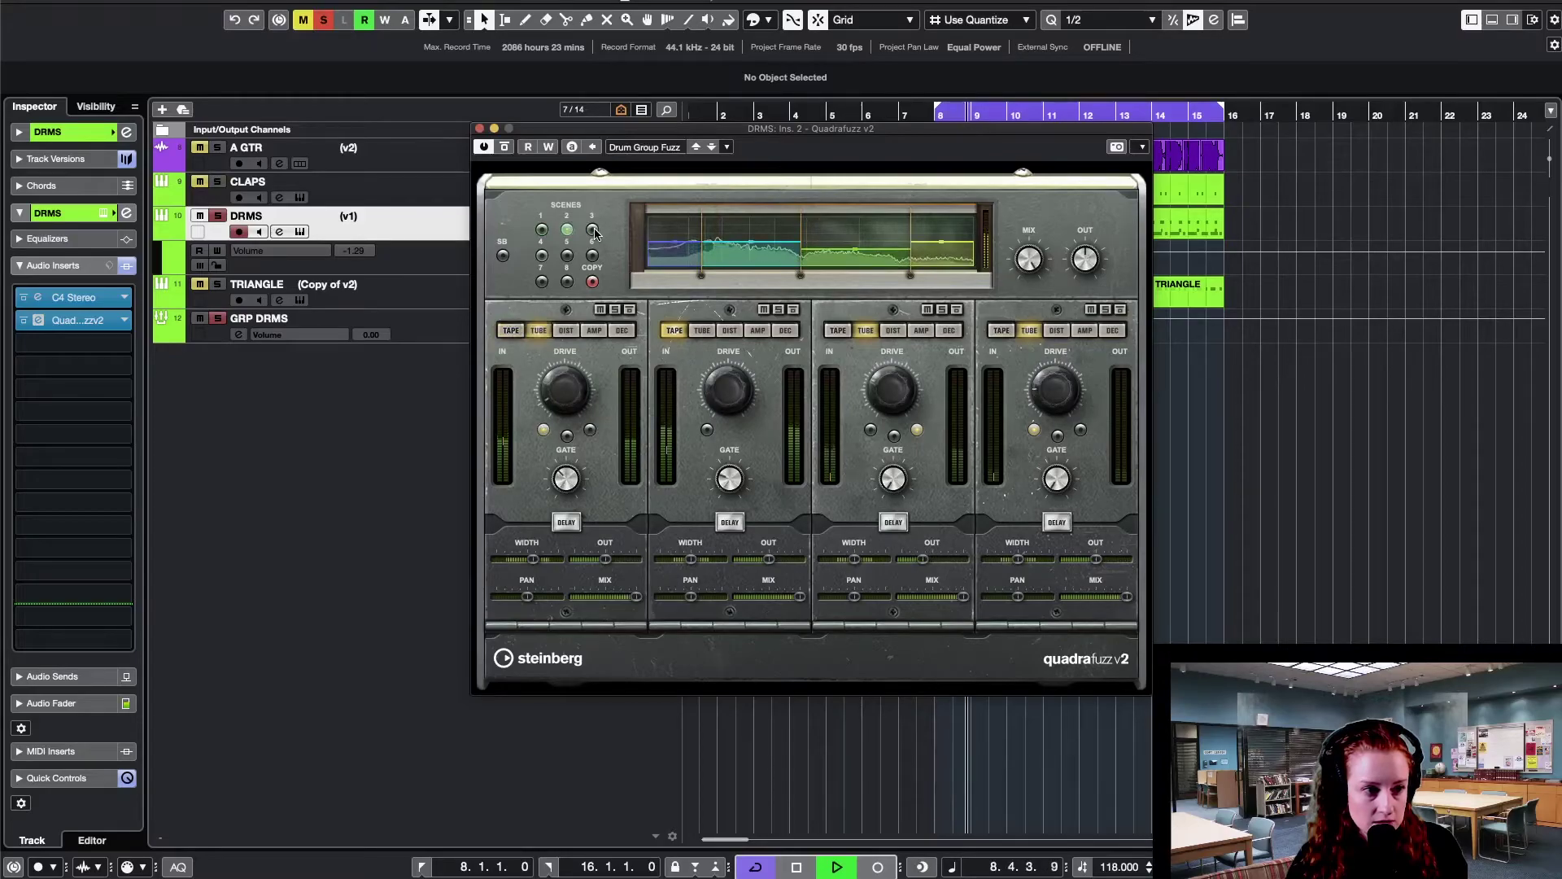
- Audition scenes 3, 4, 3, 2 and 1 while playing, then stop and reselect scene 3
left_click(591, 231)
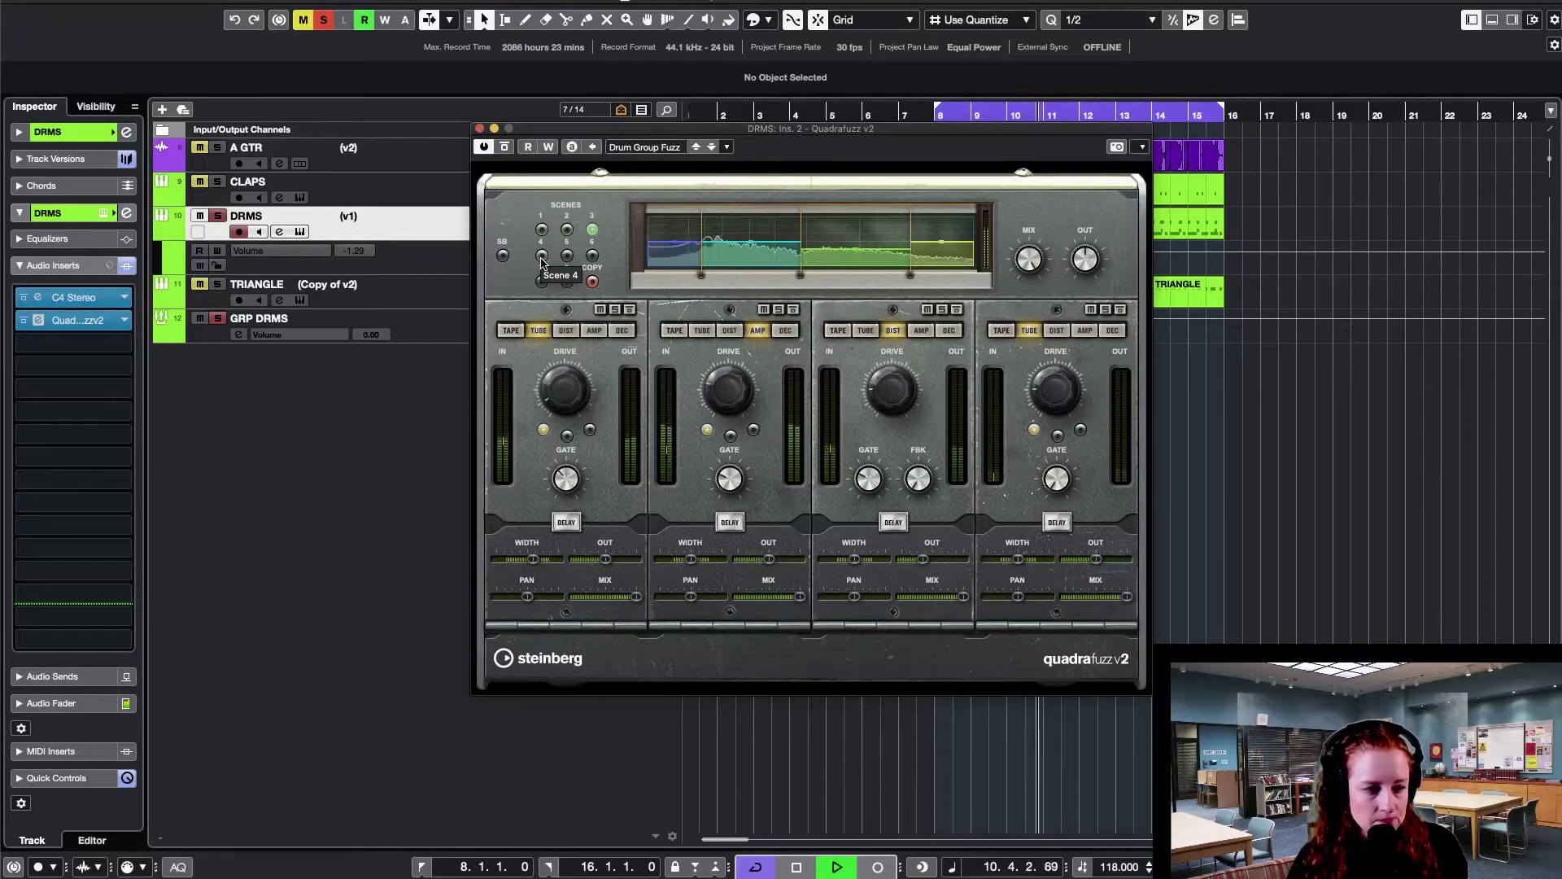
left_click(541, 256)
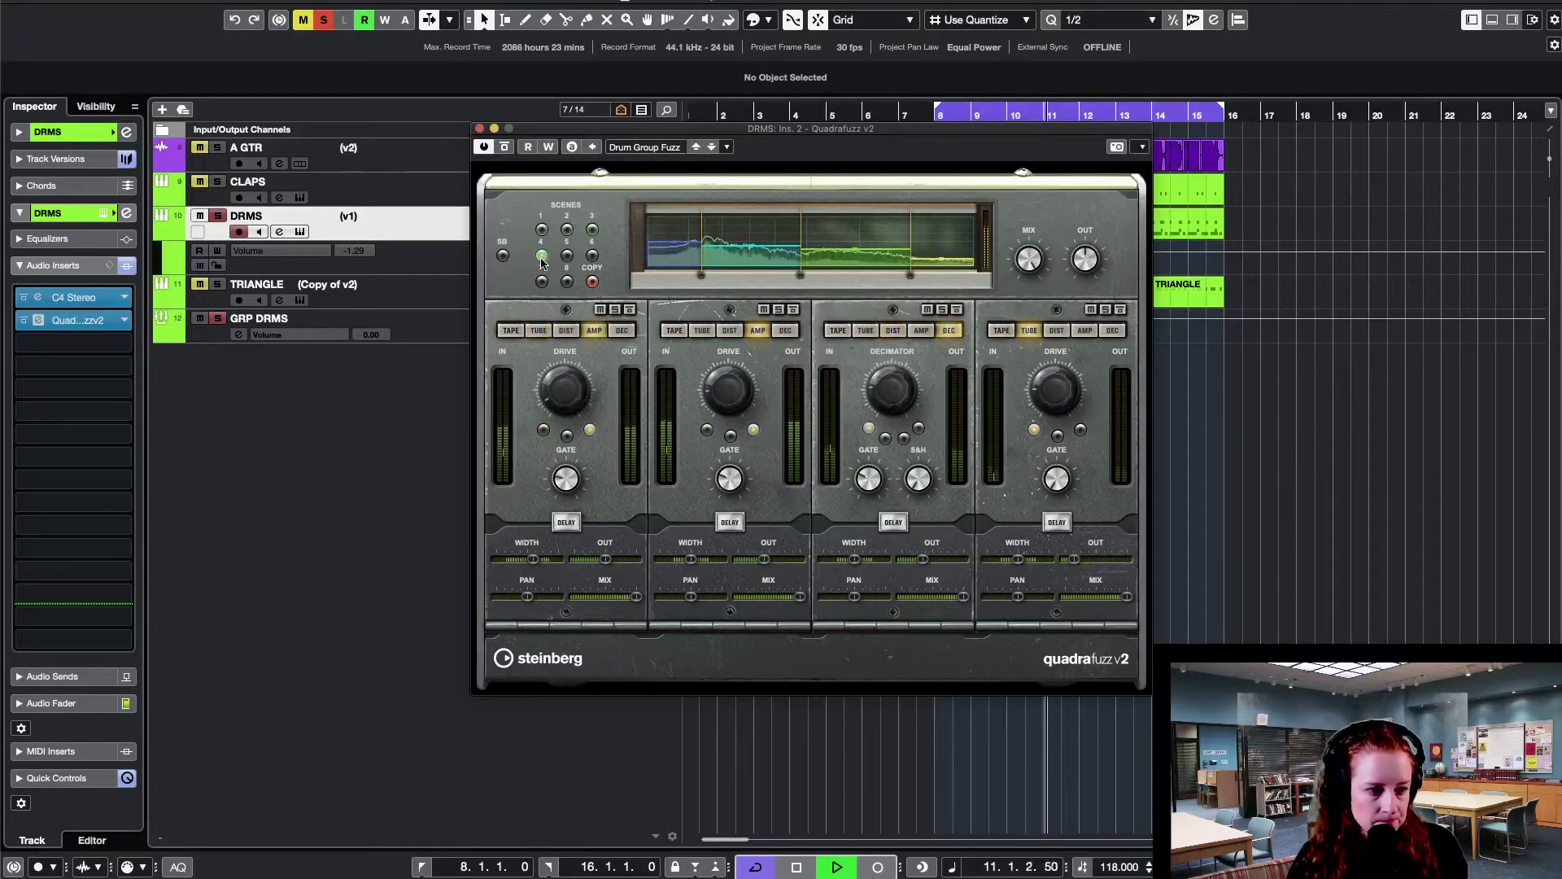
left_click(592, 231)
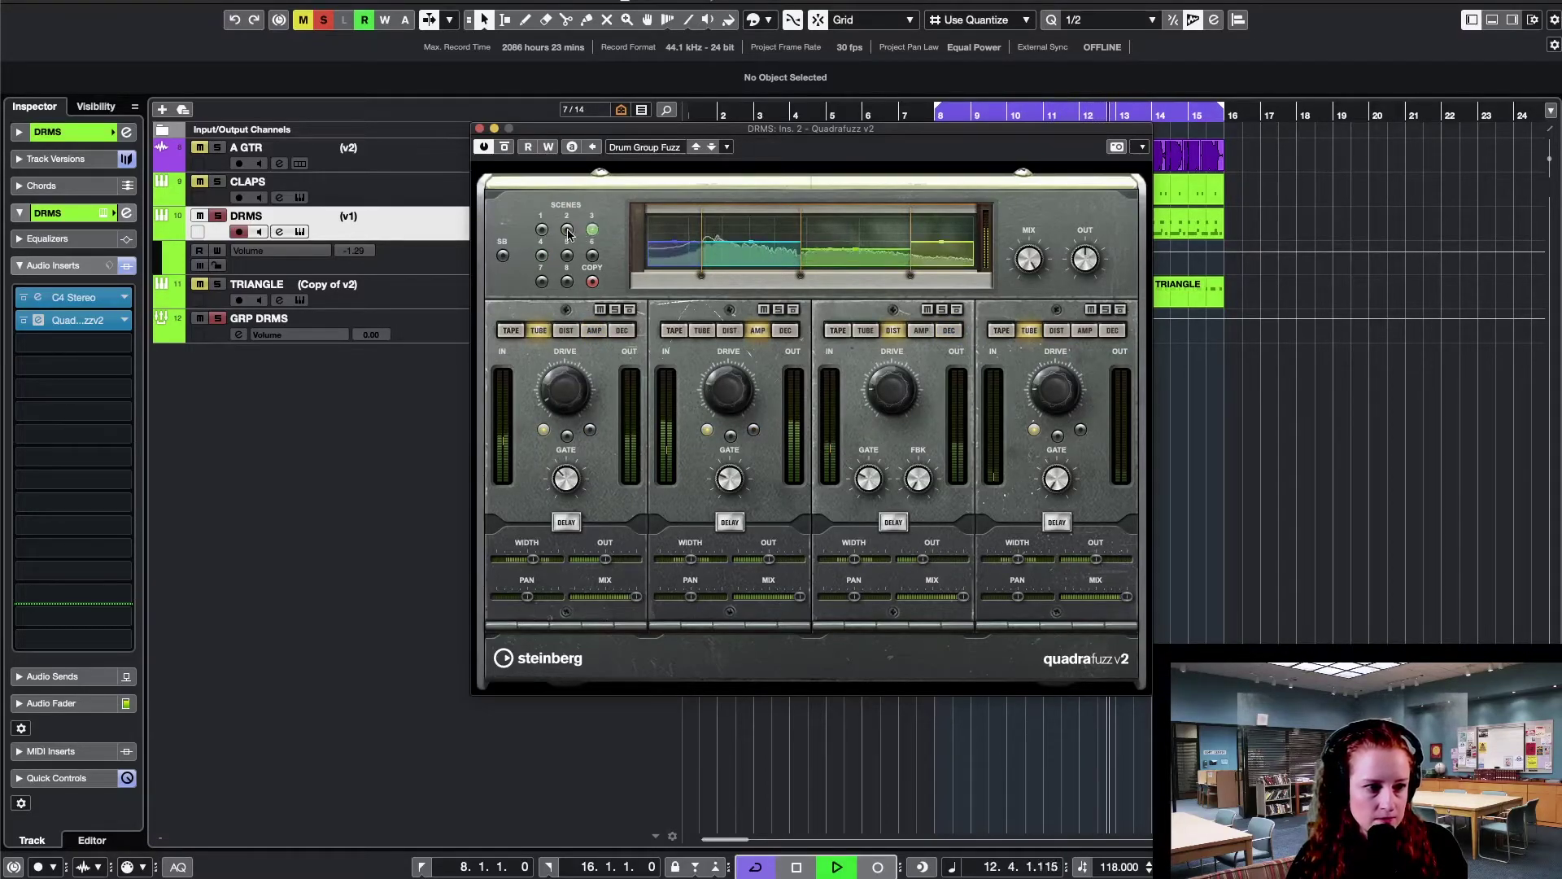
left_click(567, 230)
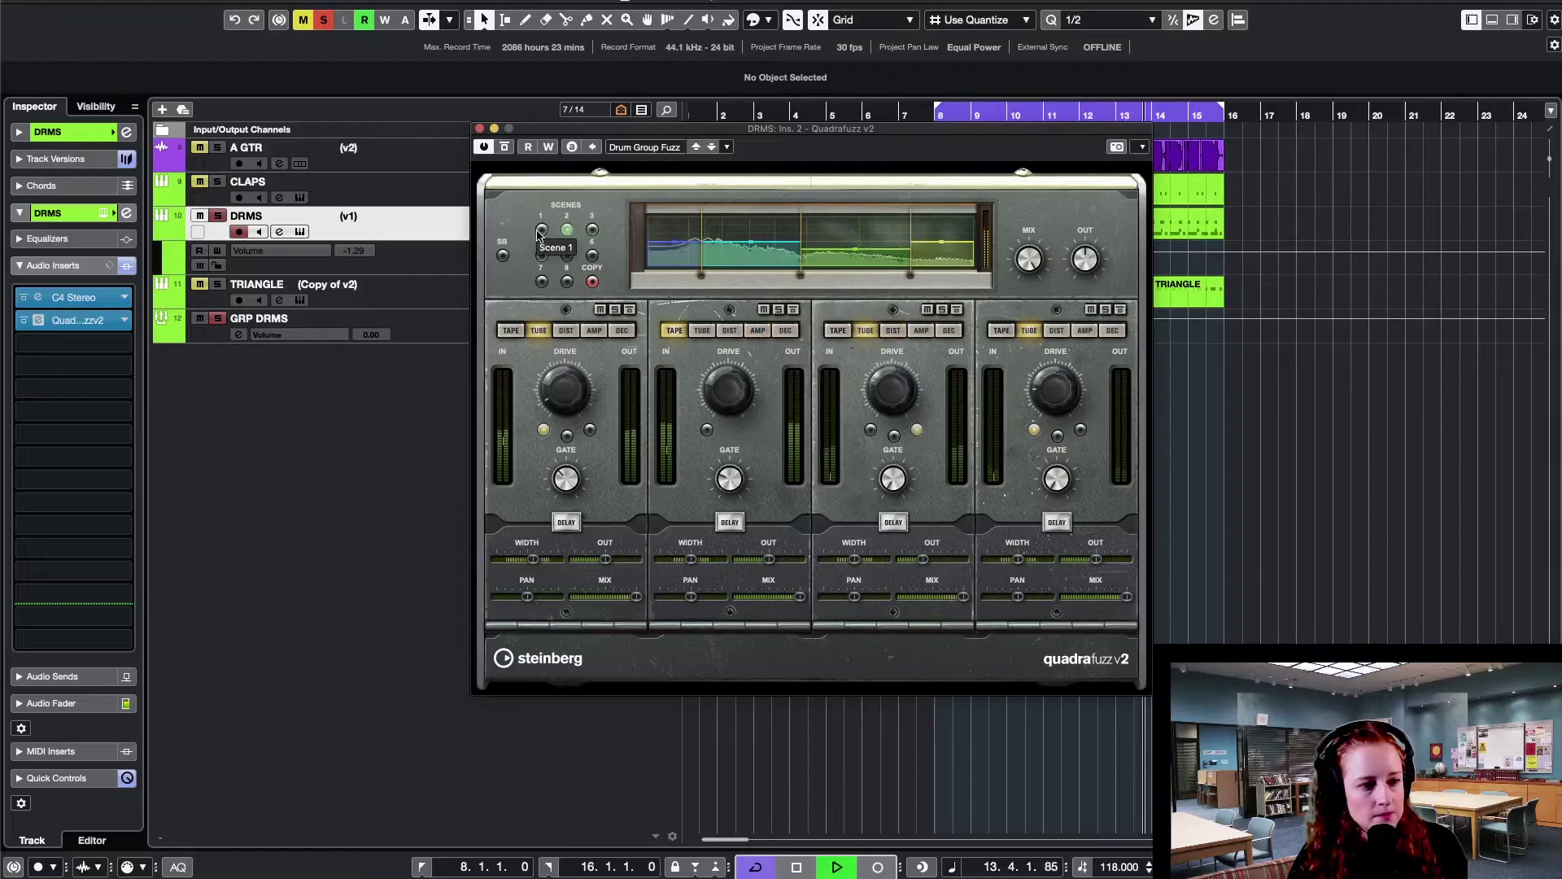
left_click(542, 230)
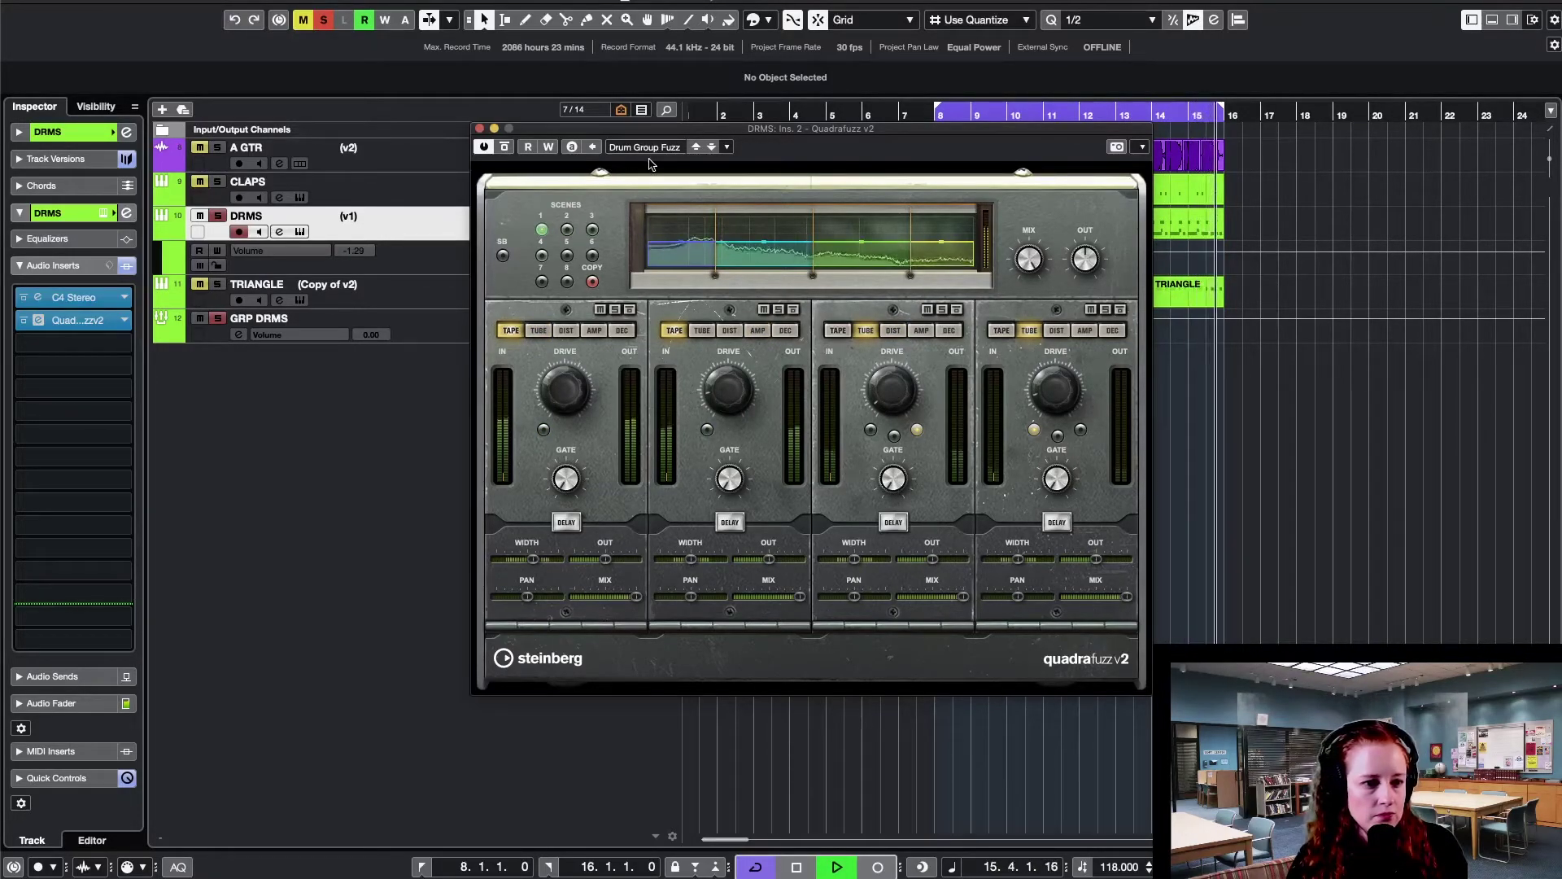
key("space")
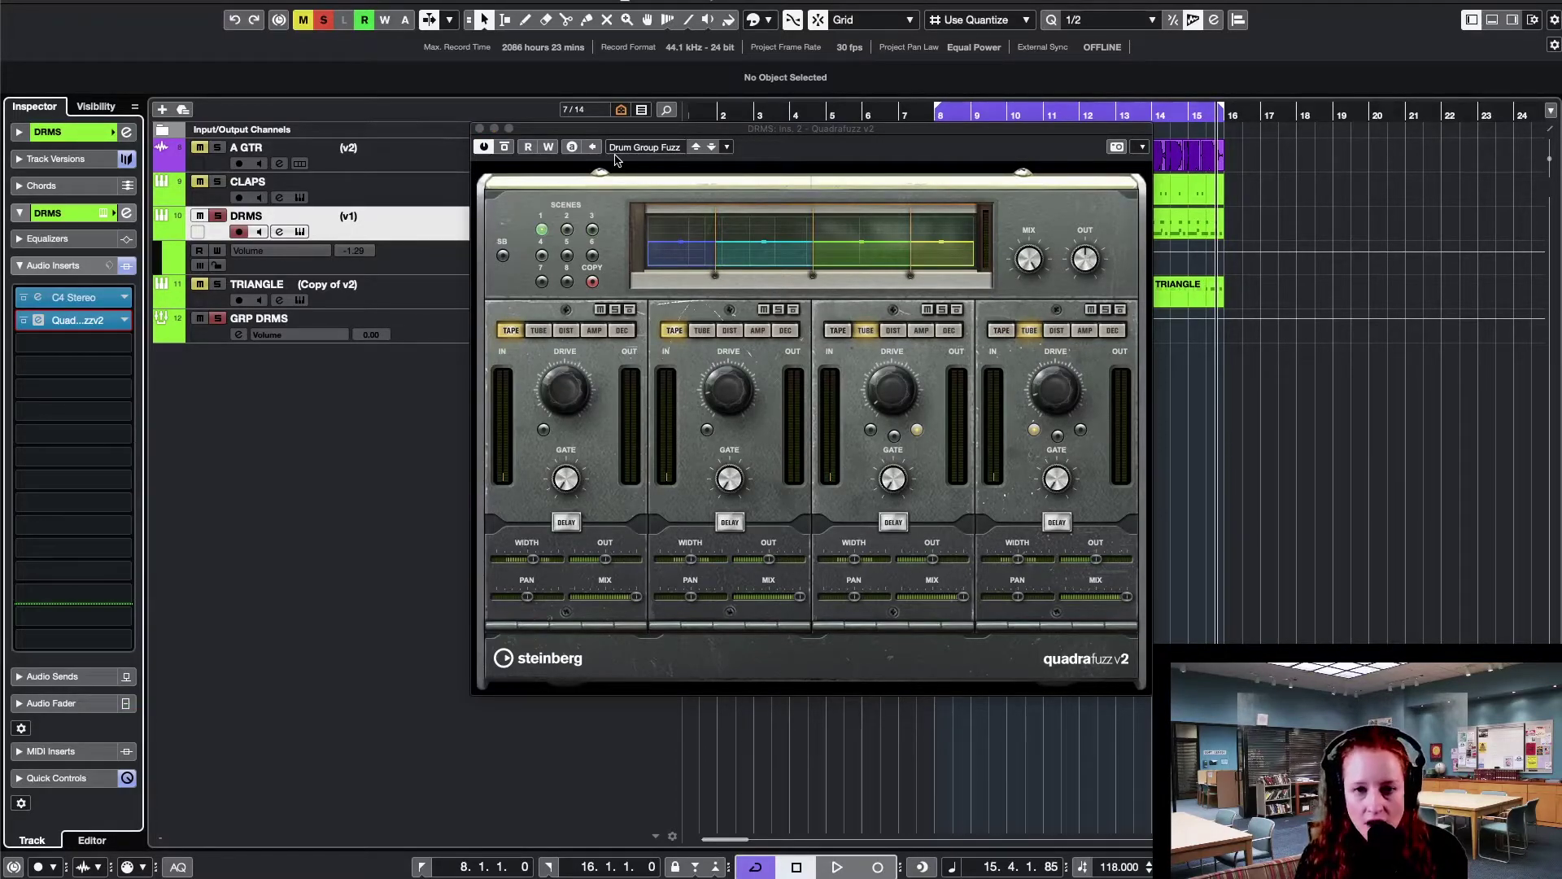
left_click(591, 231)
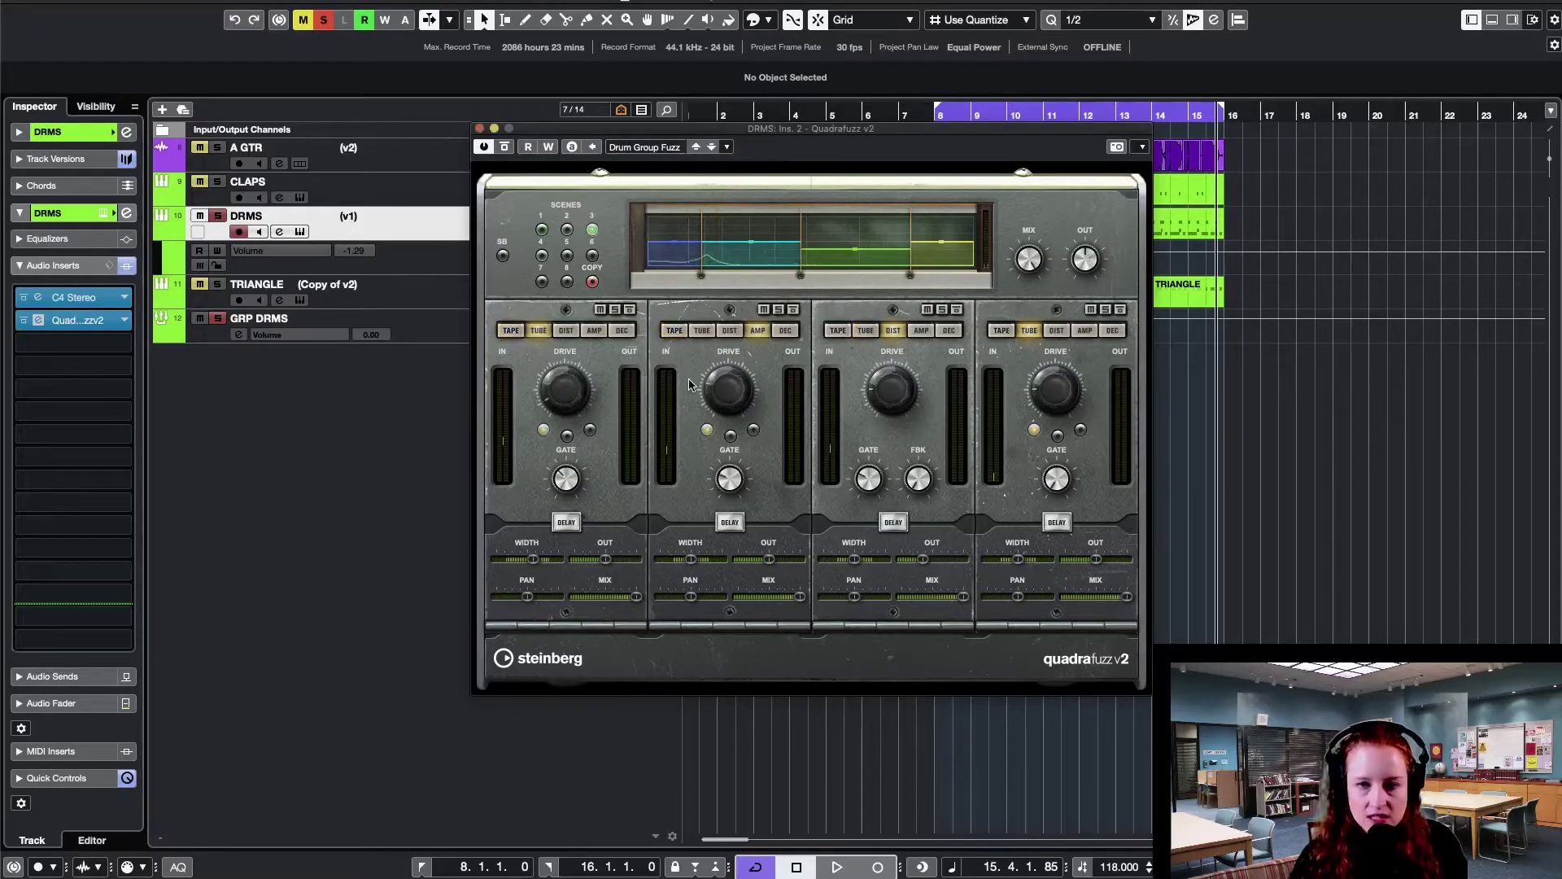
- Switch Quadrafuzz to single band, audition its three tube settings over the drums, then close it
left_click(503, 256)
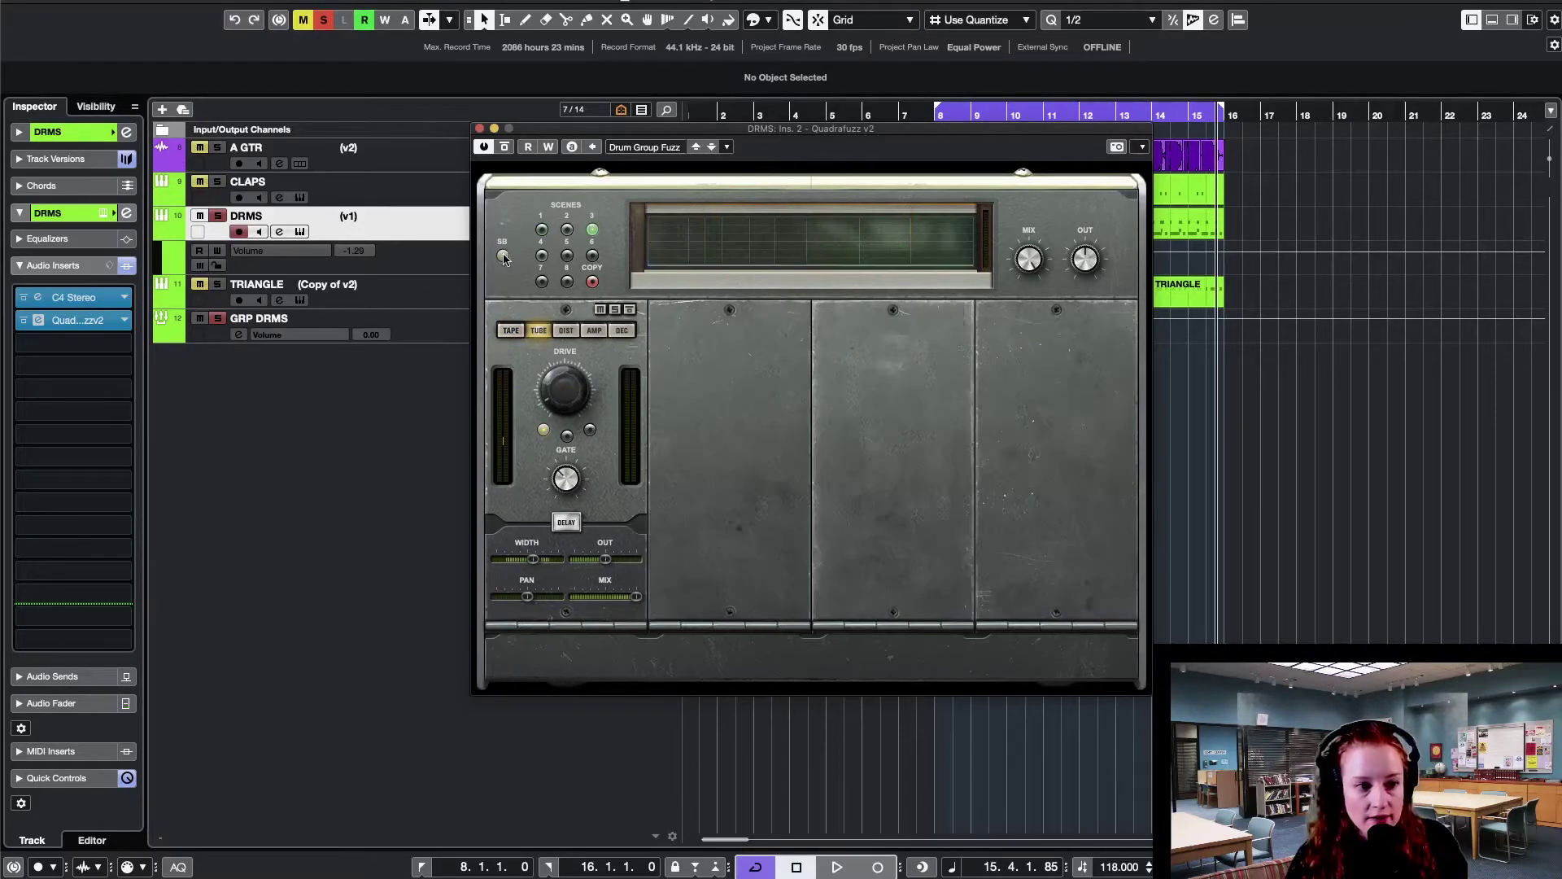
key("space")
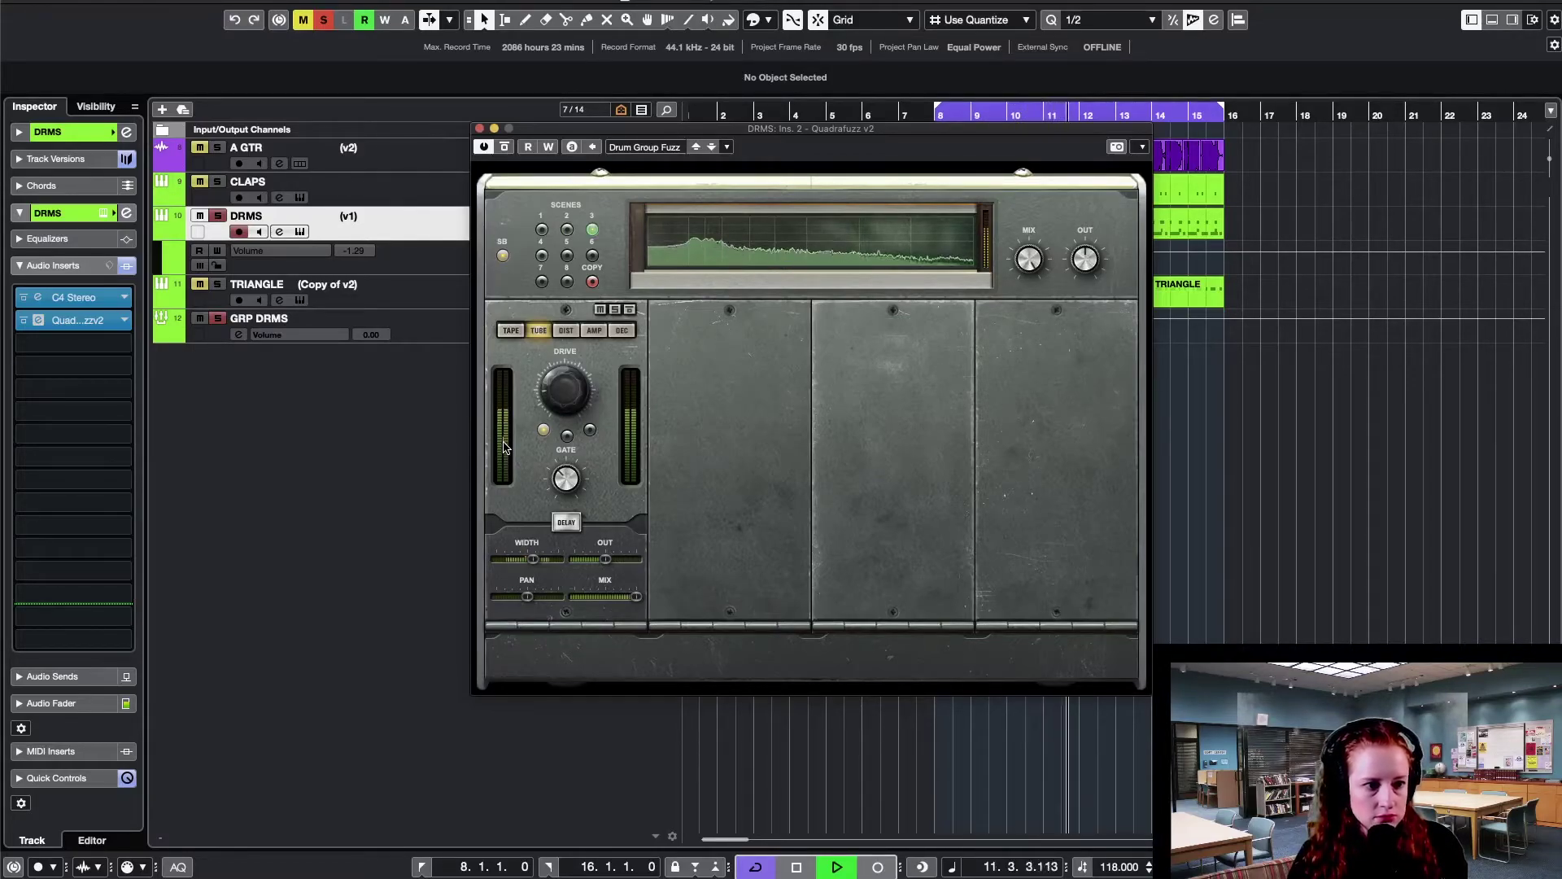
left_click(567, 436)
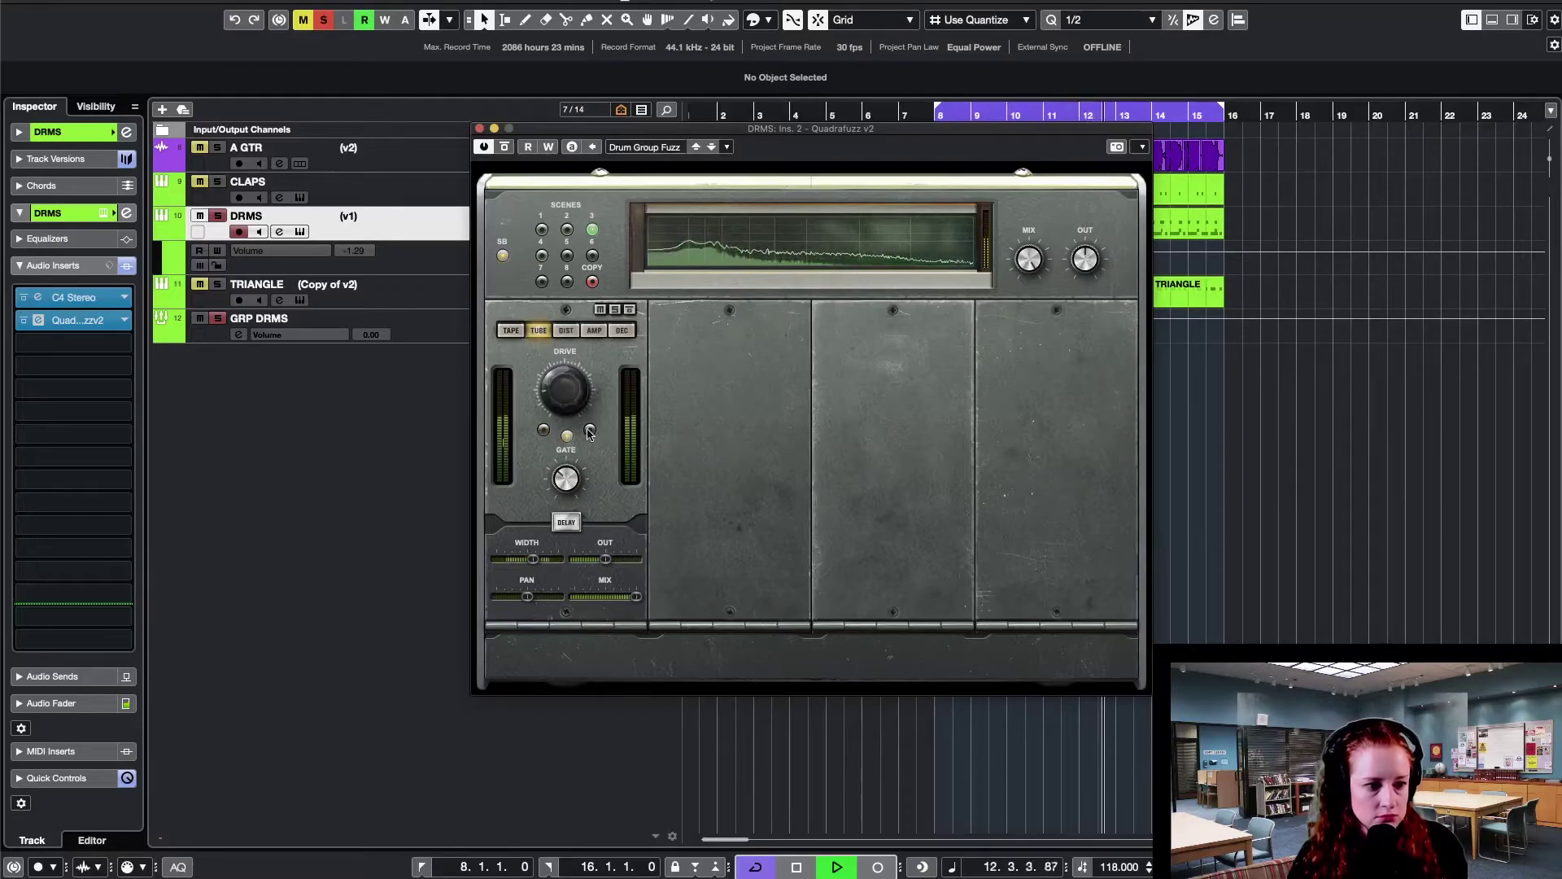
left_click(590, 430)
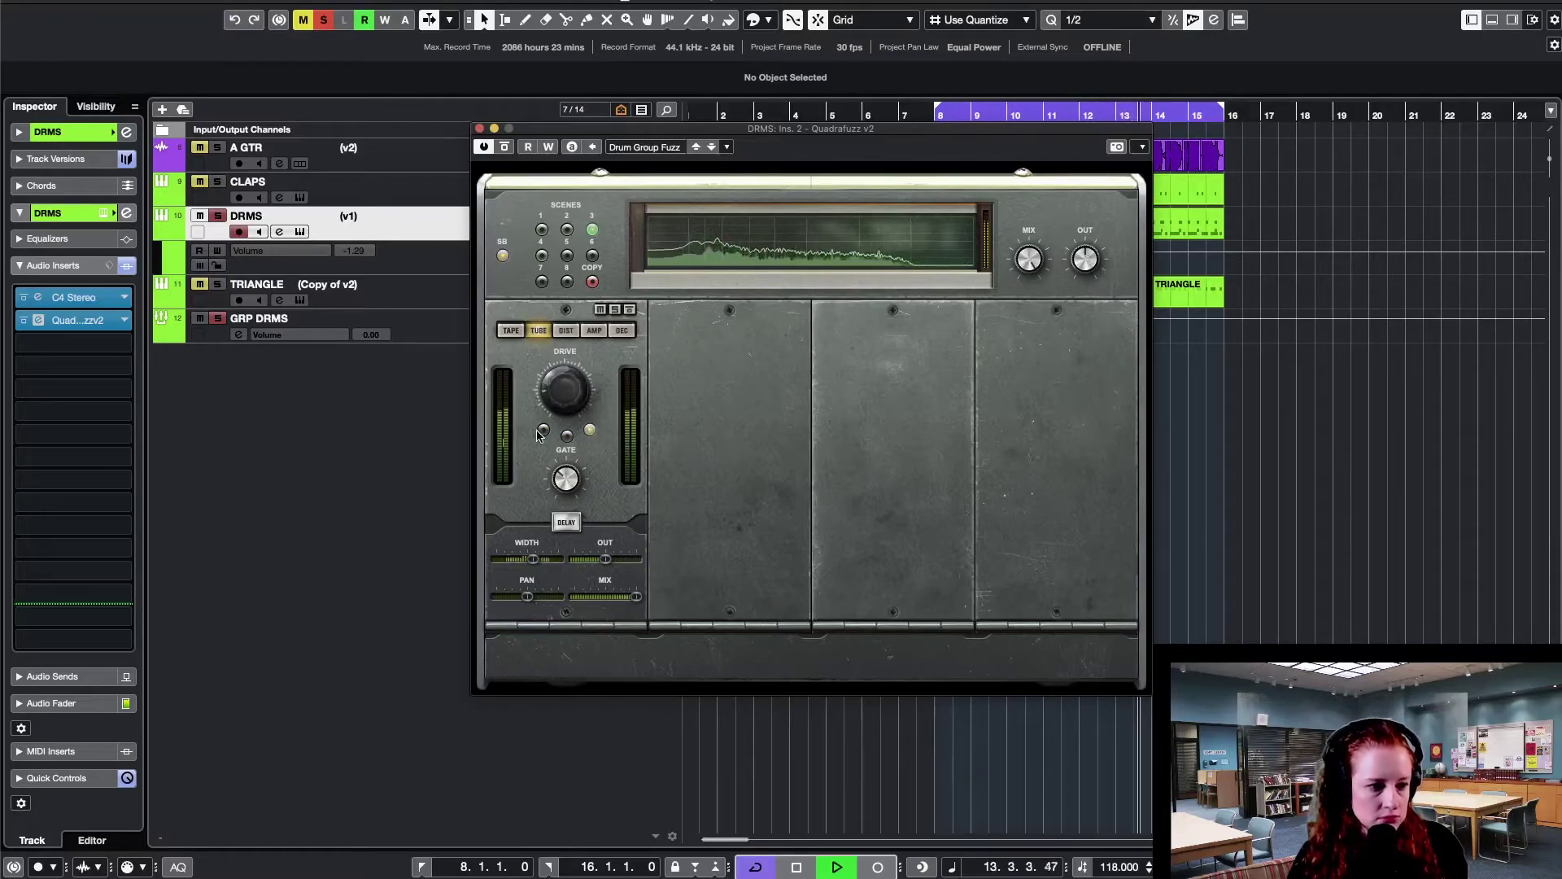
left_click(543, 429)
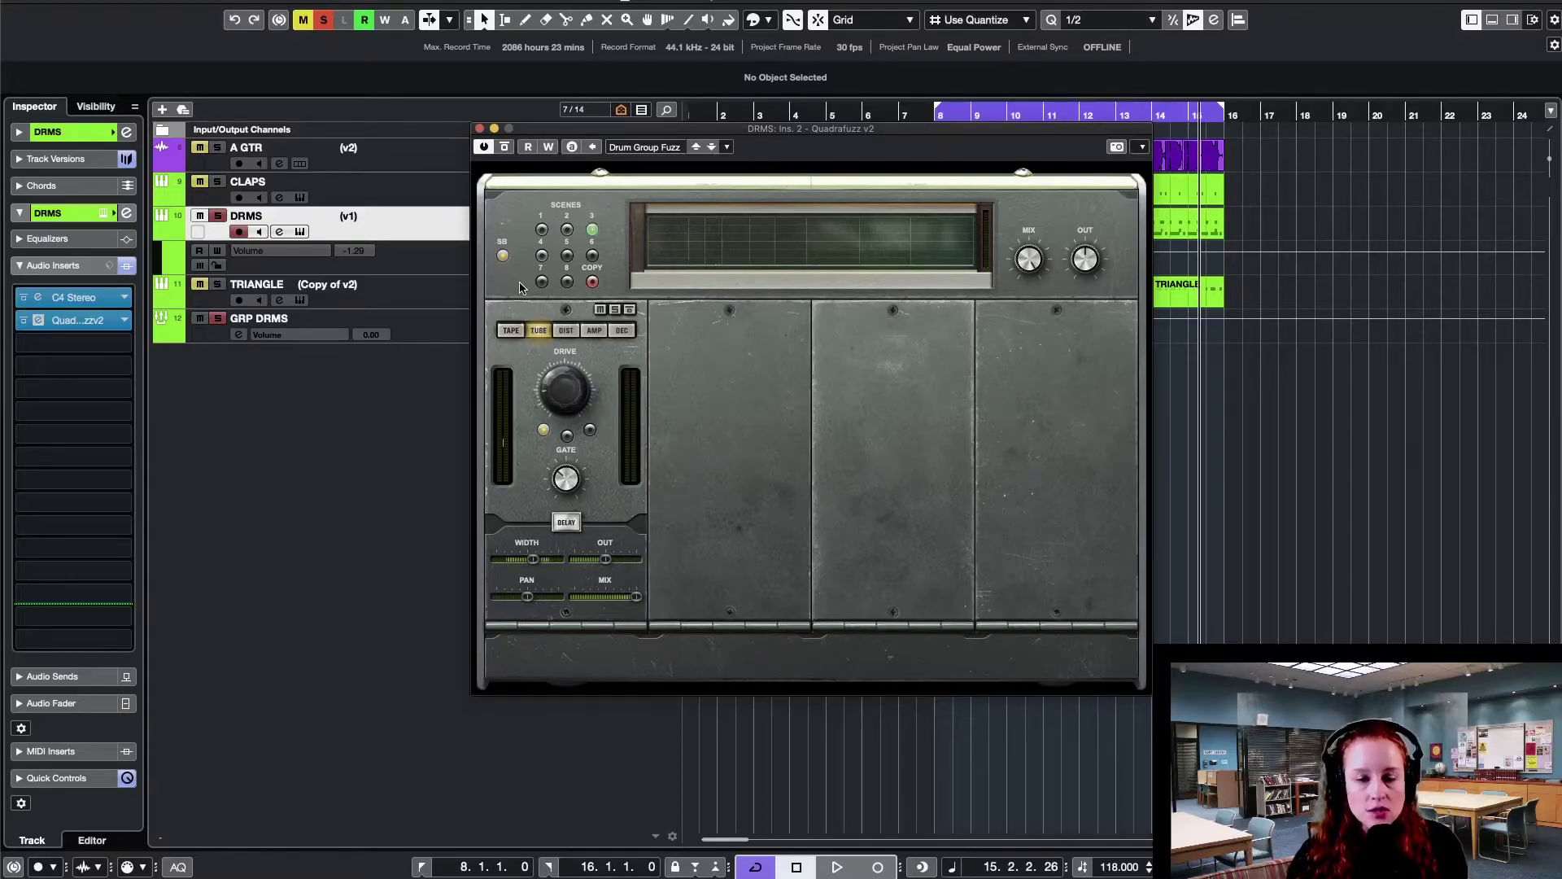
left_click(479, 128)
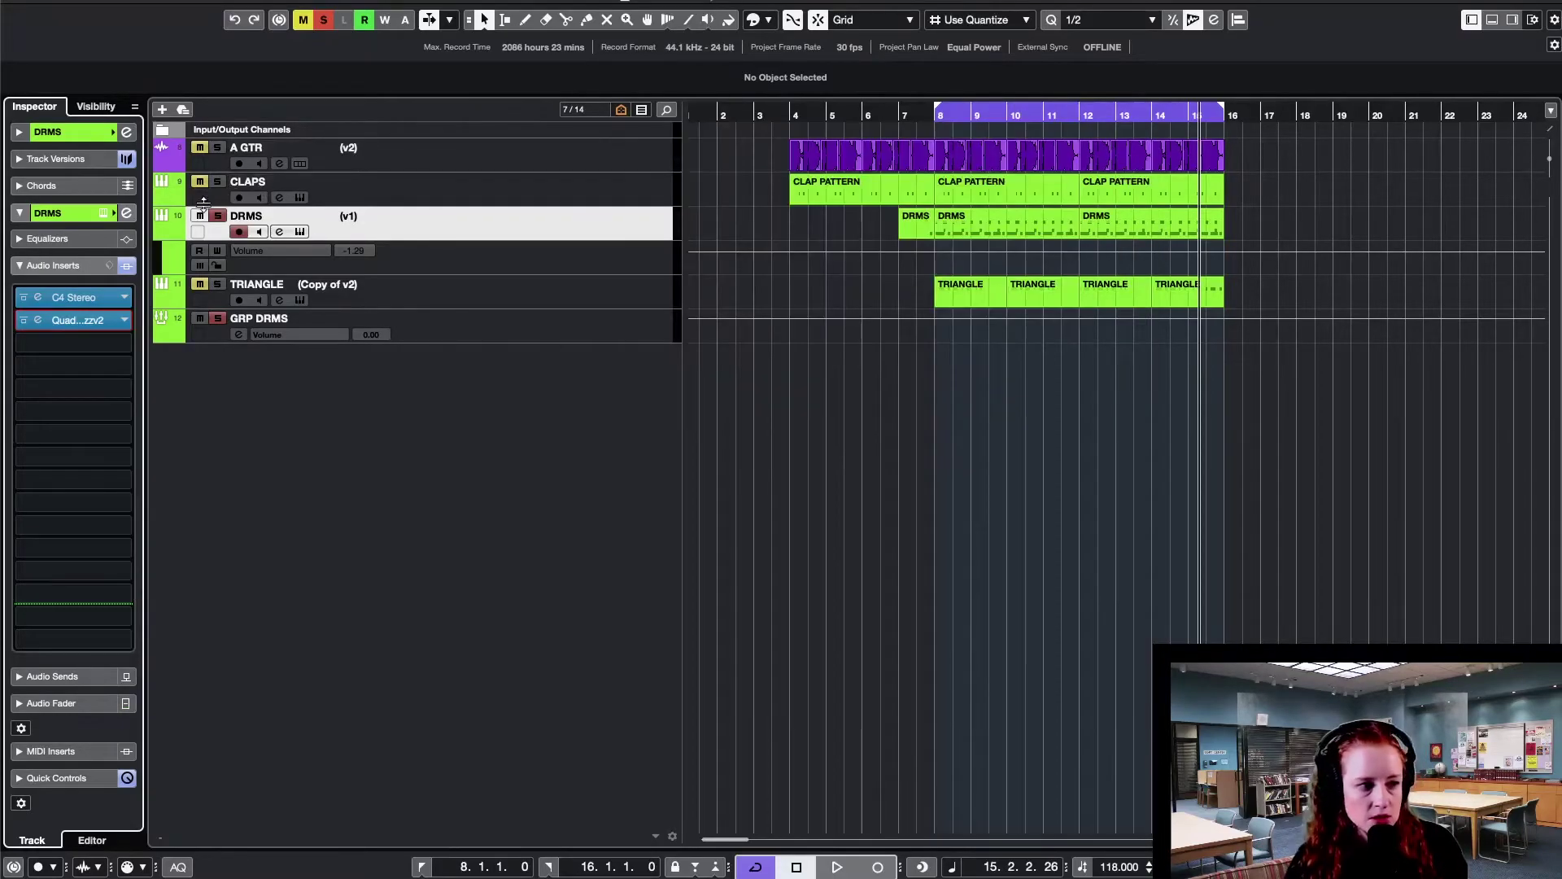
- Solo and select the A GTR track and open its Quadrafuzz v2 insert
left_click(217, 147)
left_click(449, 164)
left_click(40, 462)
left_click(38, 292)
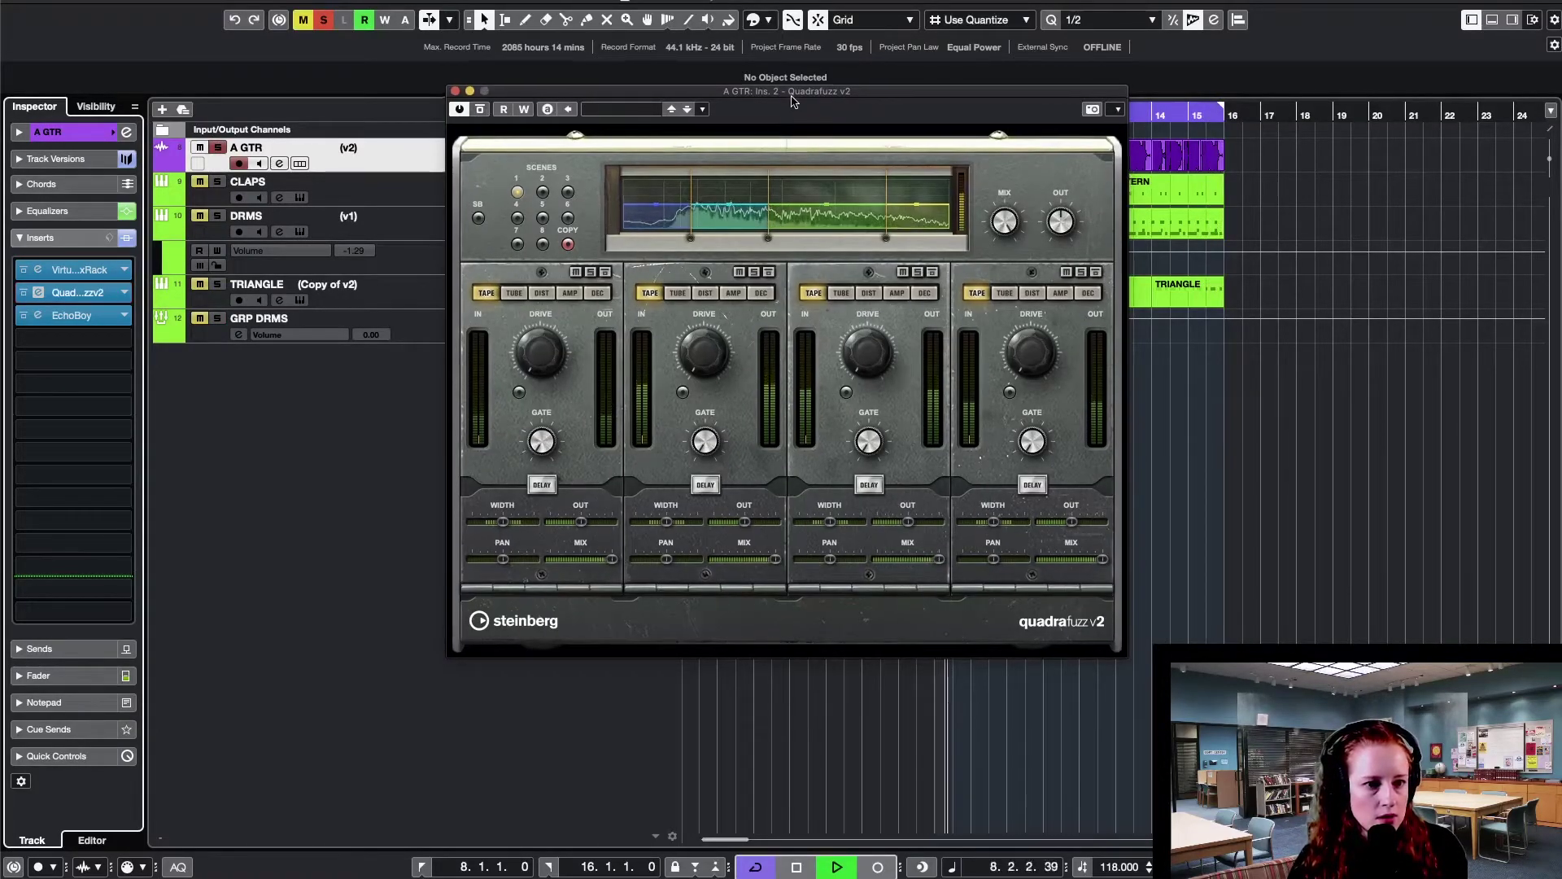
left_click_drag(801, 114, 725, 193)
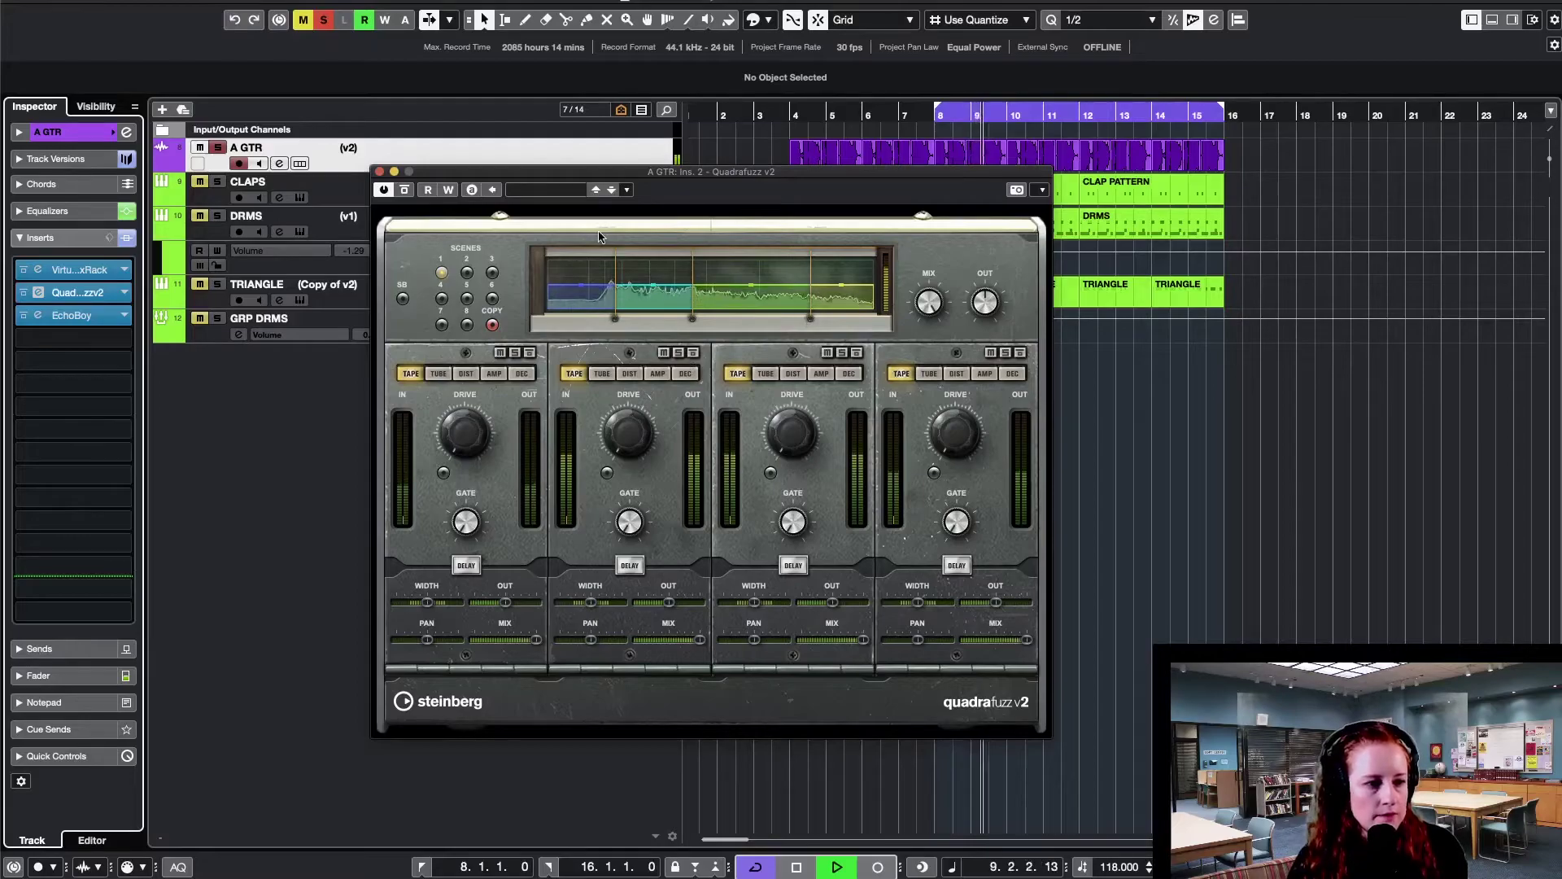
- Set band 2 to amp and band 1 to decimator with more sample-and-hold and less mix, then bypass
left_click(658, 375)
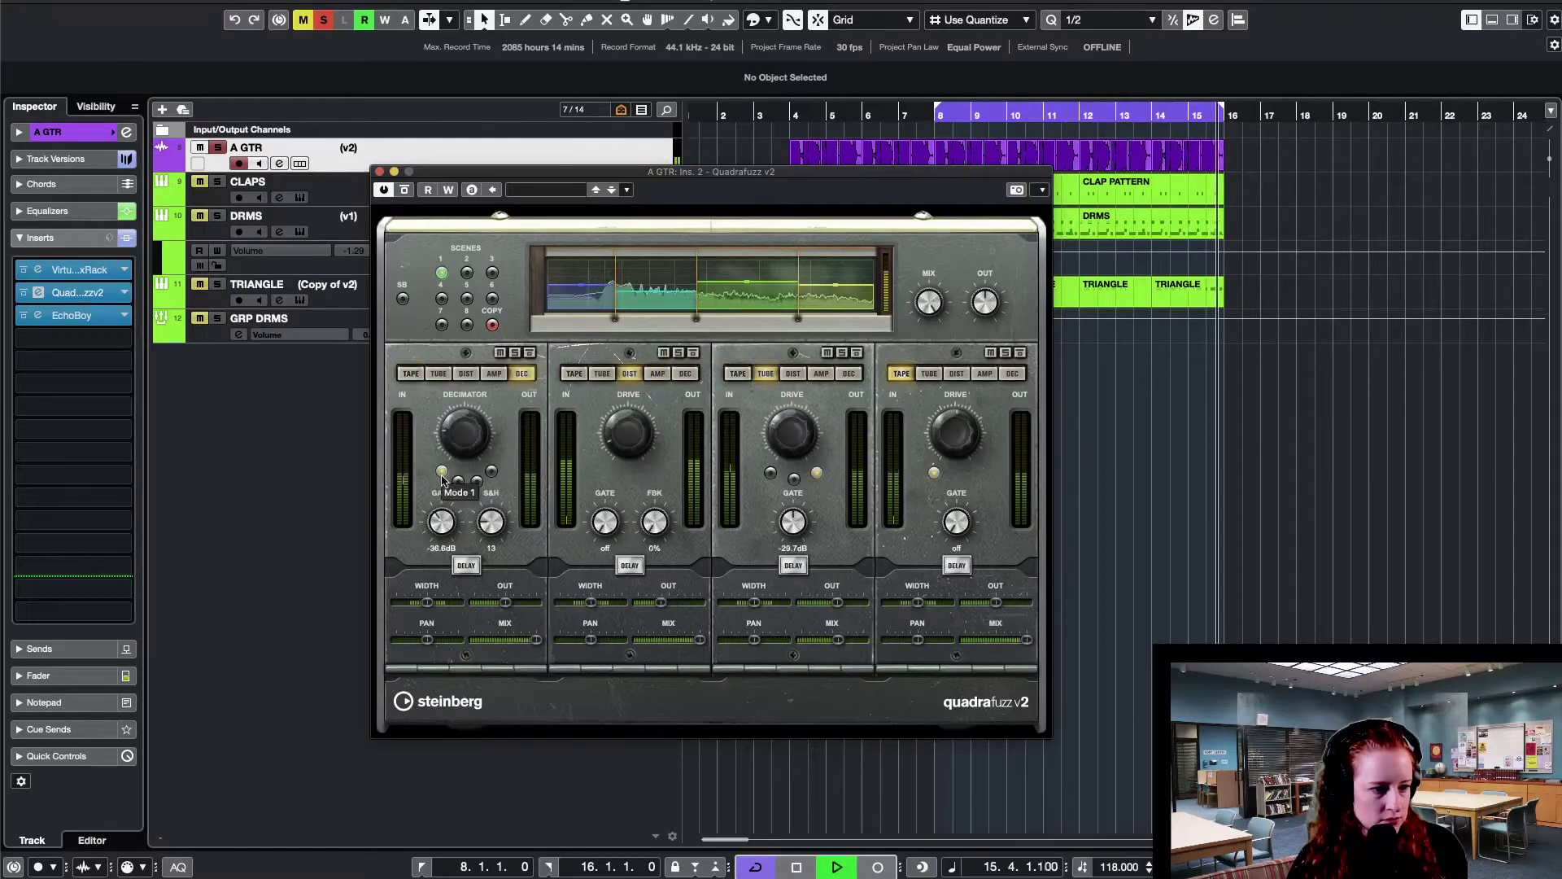
left_click(458, 481)
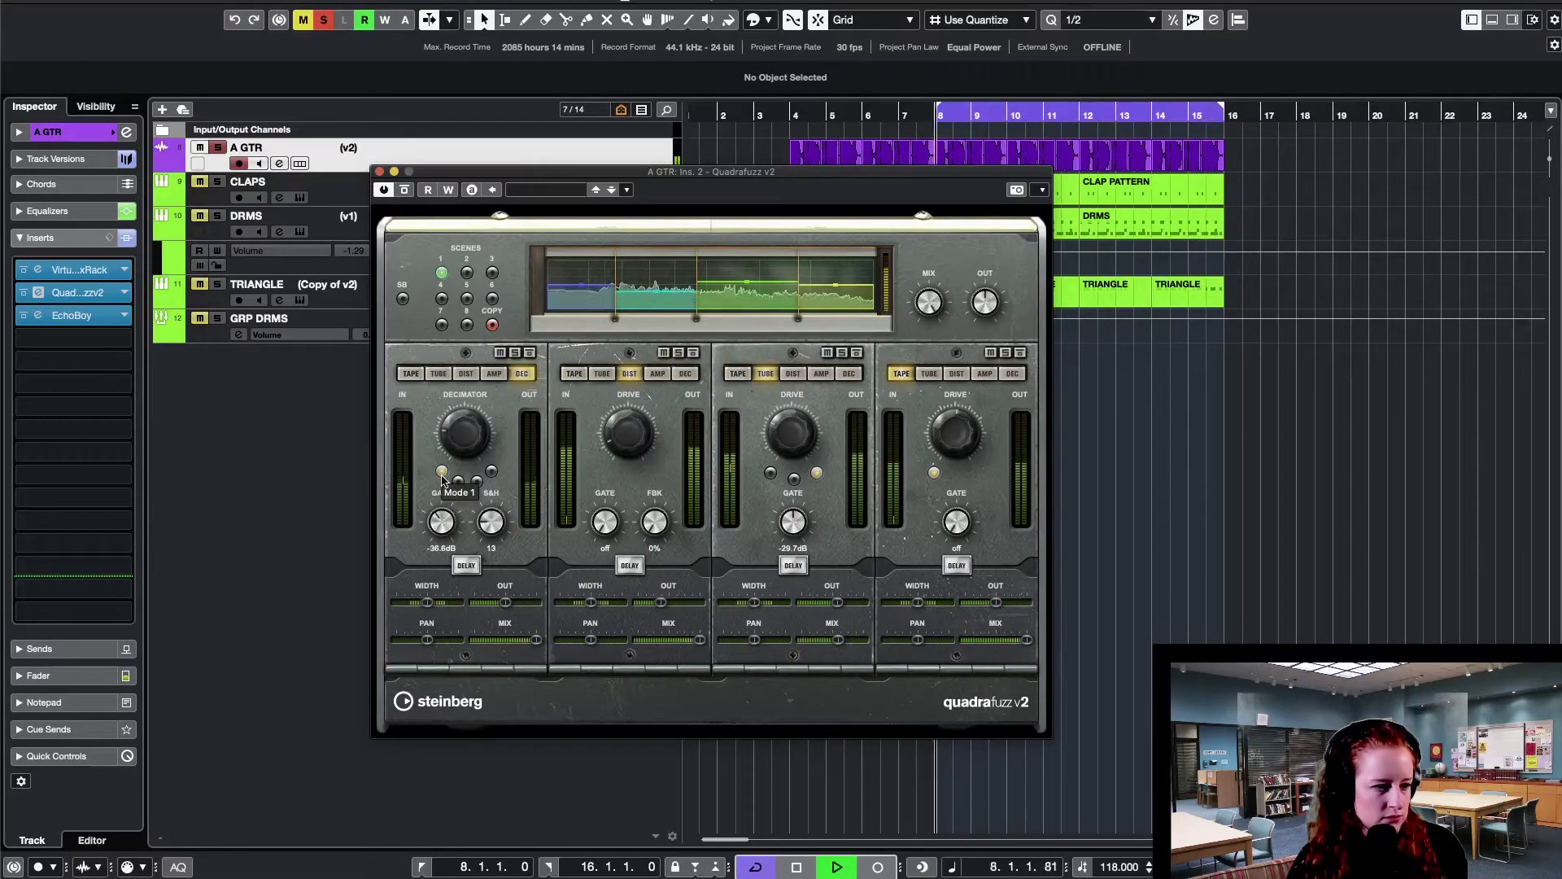
left_click(491, 471)
left_click_drag(478, 507, 496, 476)
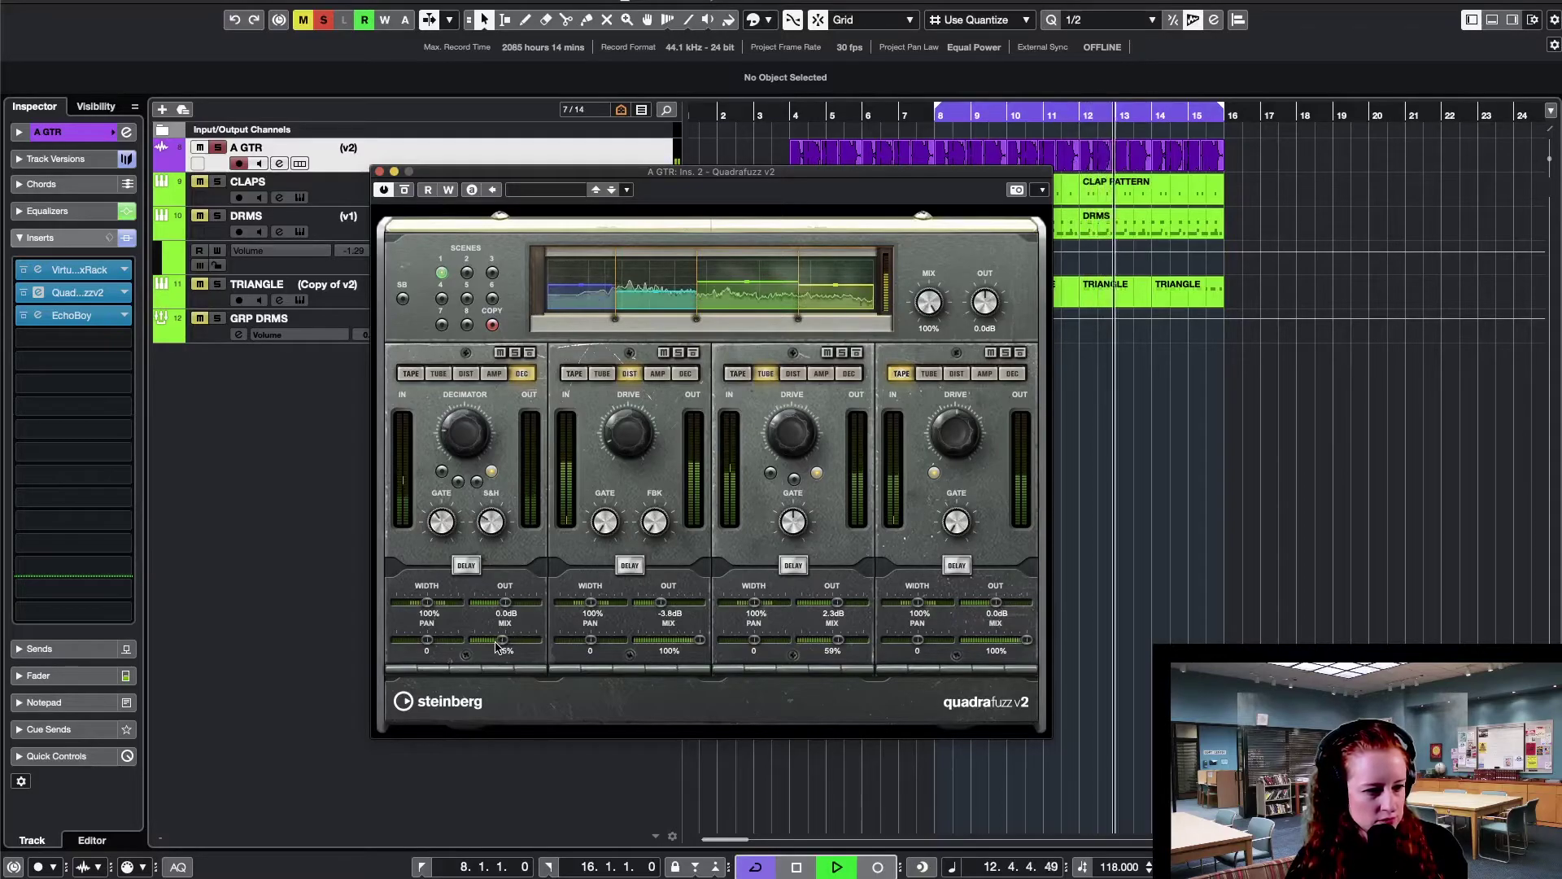
left_click_drag(503, 639, 489, 639)
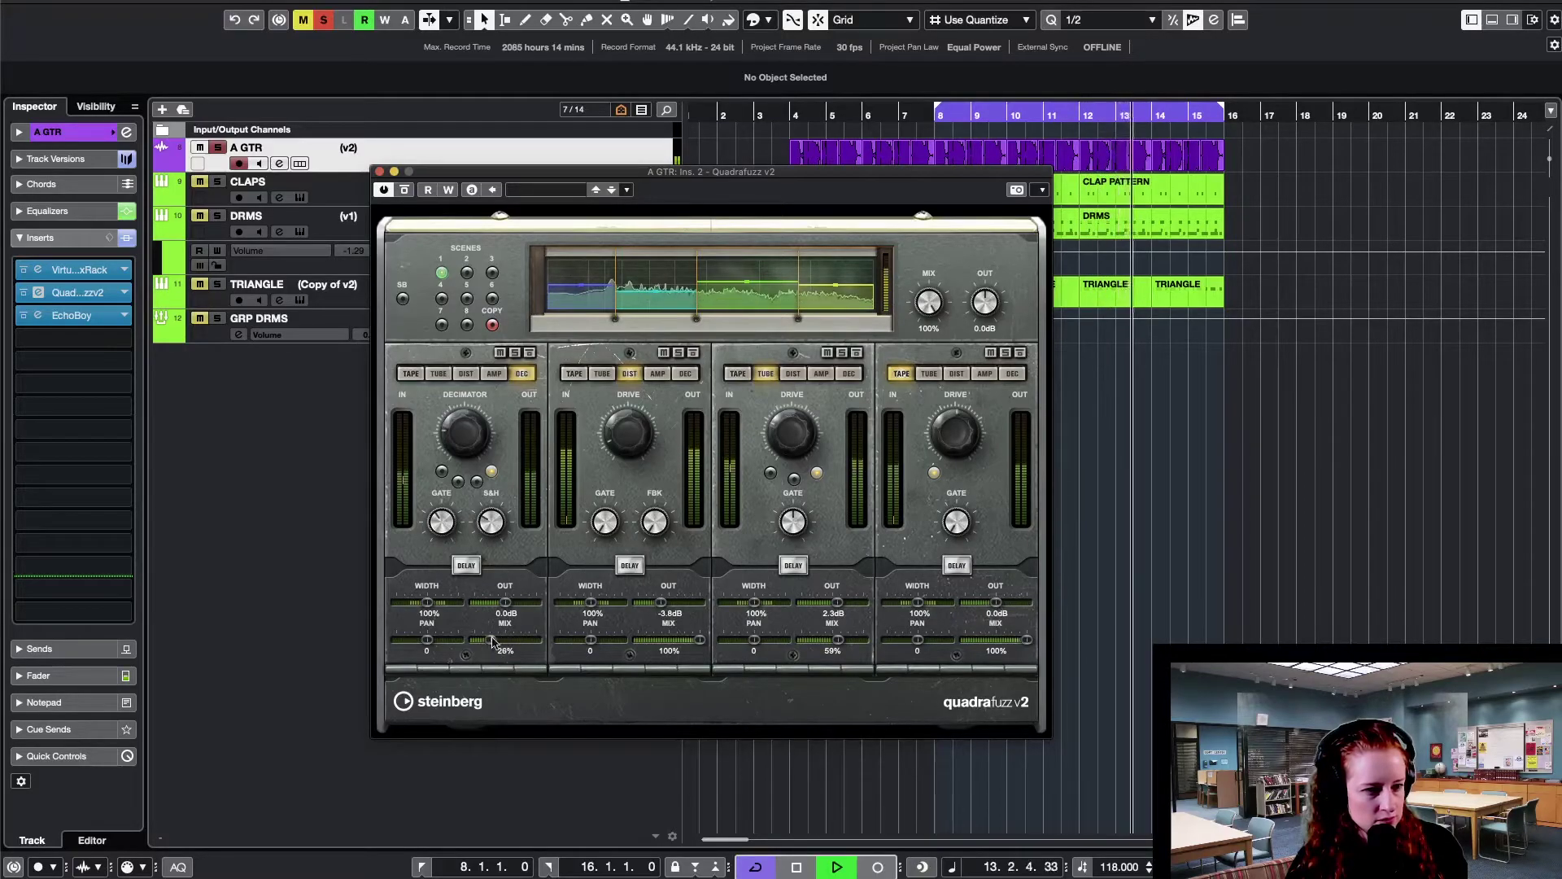
left_click(403, 190)
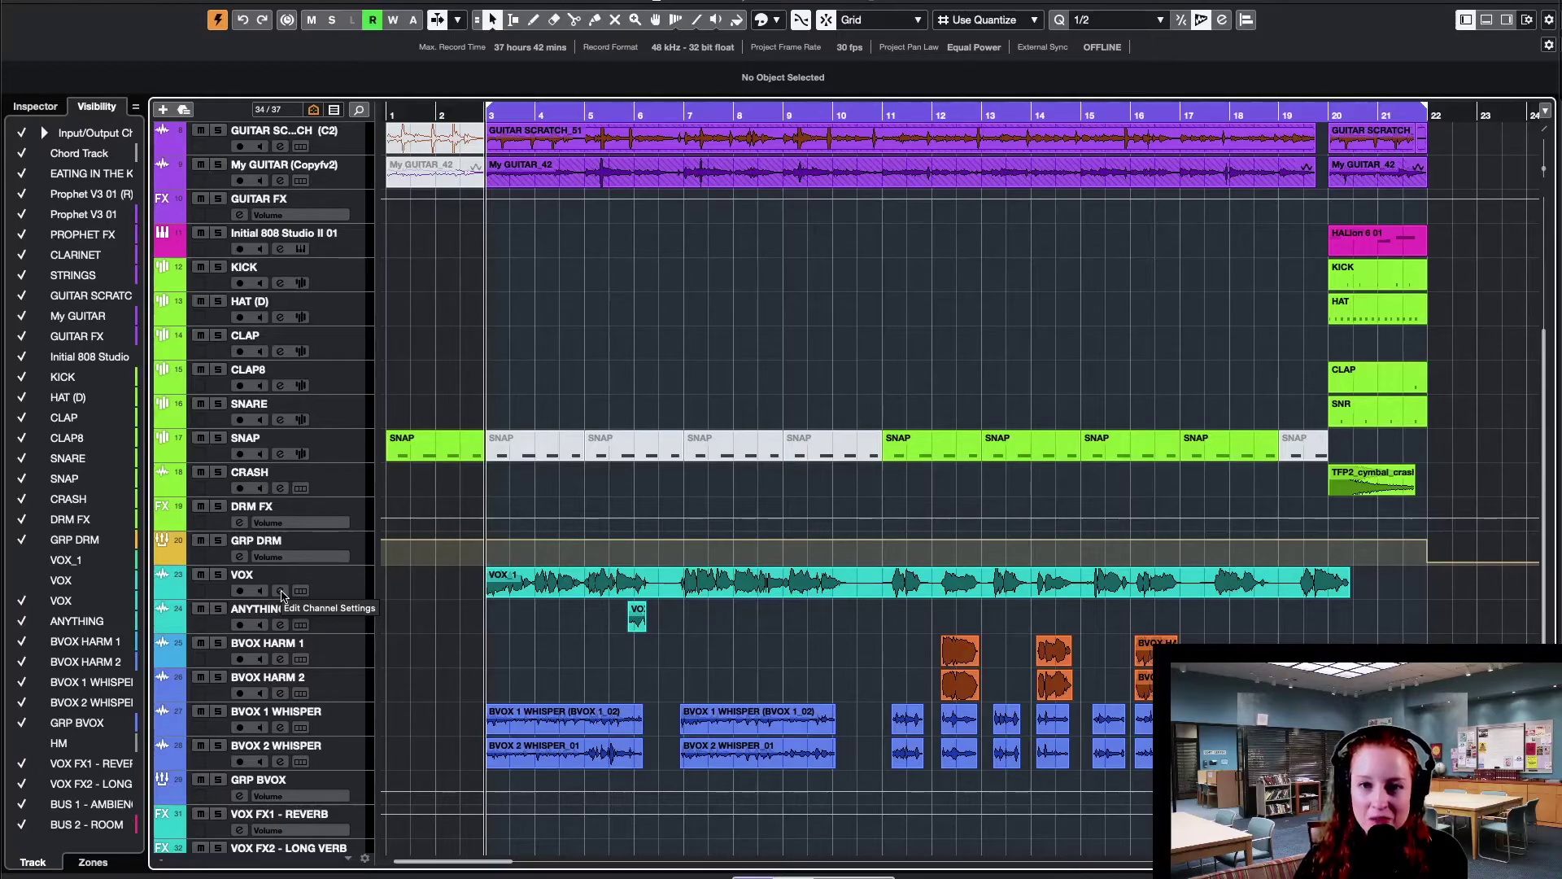
- Load Quadrafuzz v2 on VOX, raise a crossover to about 2.4 kHz, and set band 2 to decimator with less sample-and-hold
left_click(281, 592)
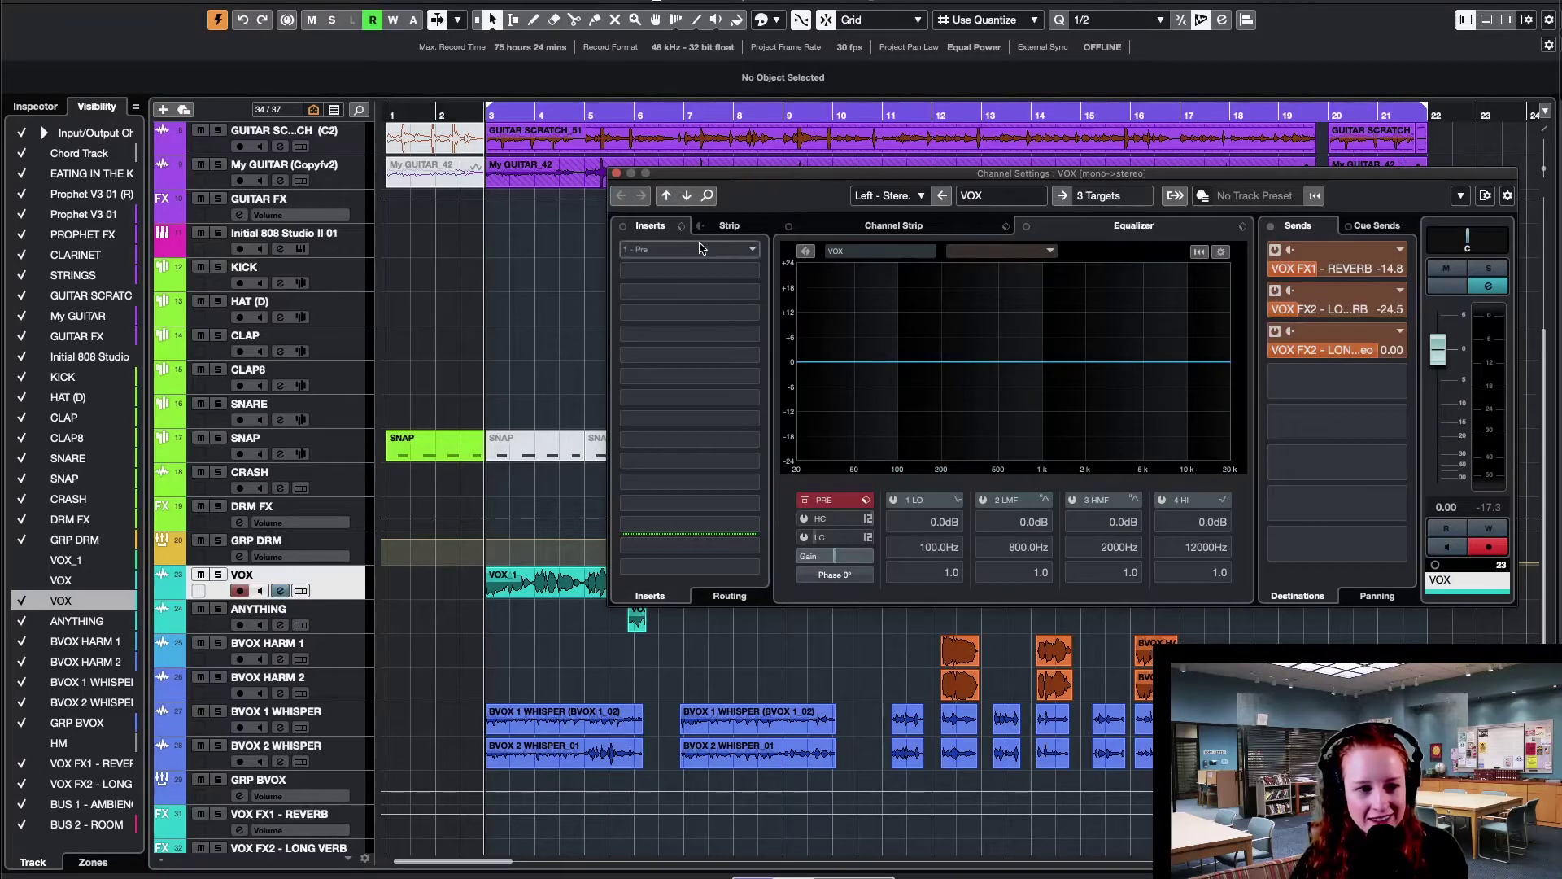
left_click(757, 462)
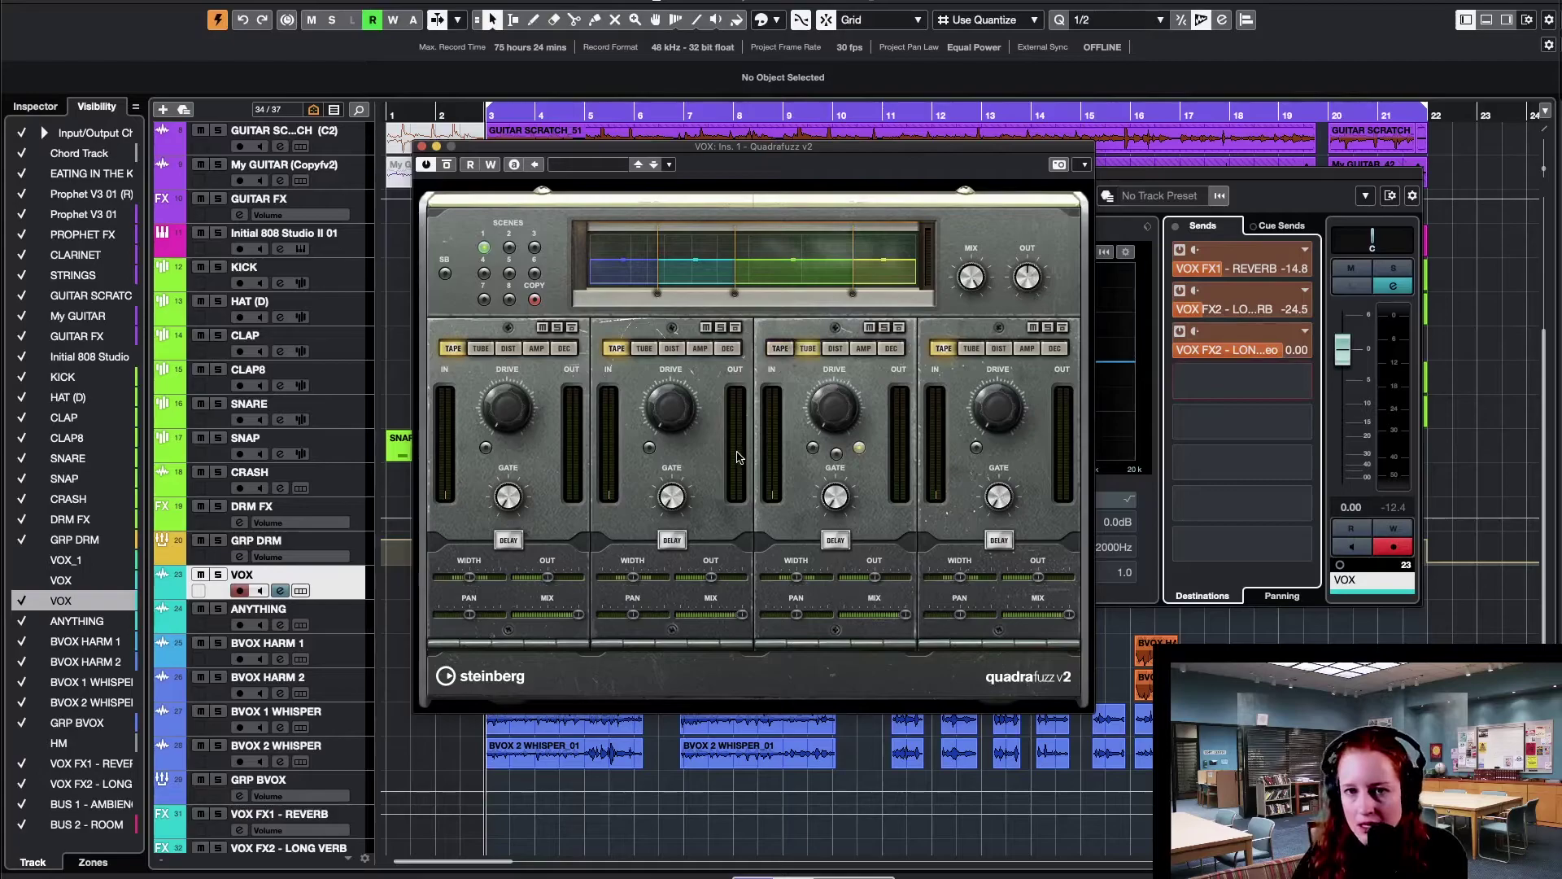
key("space")
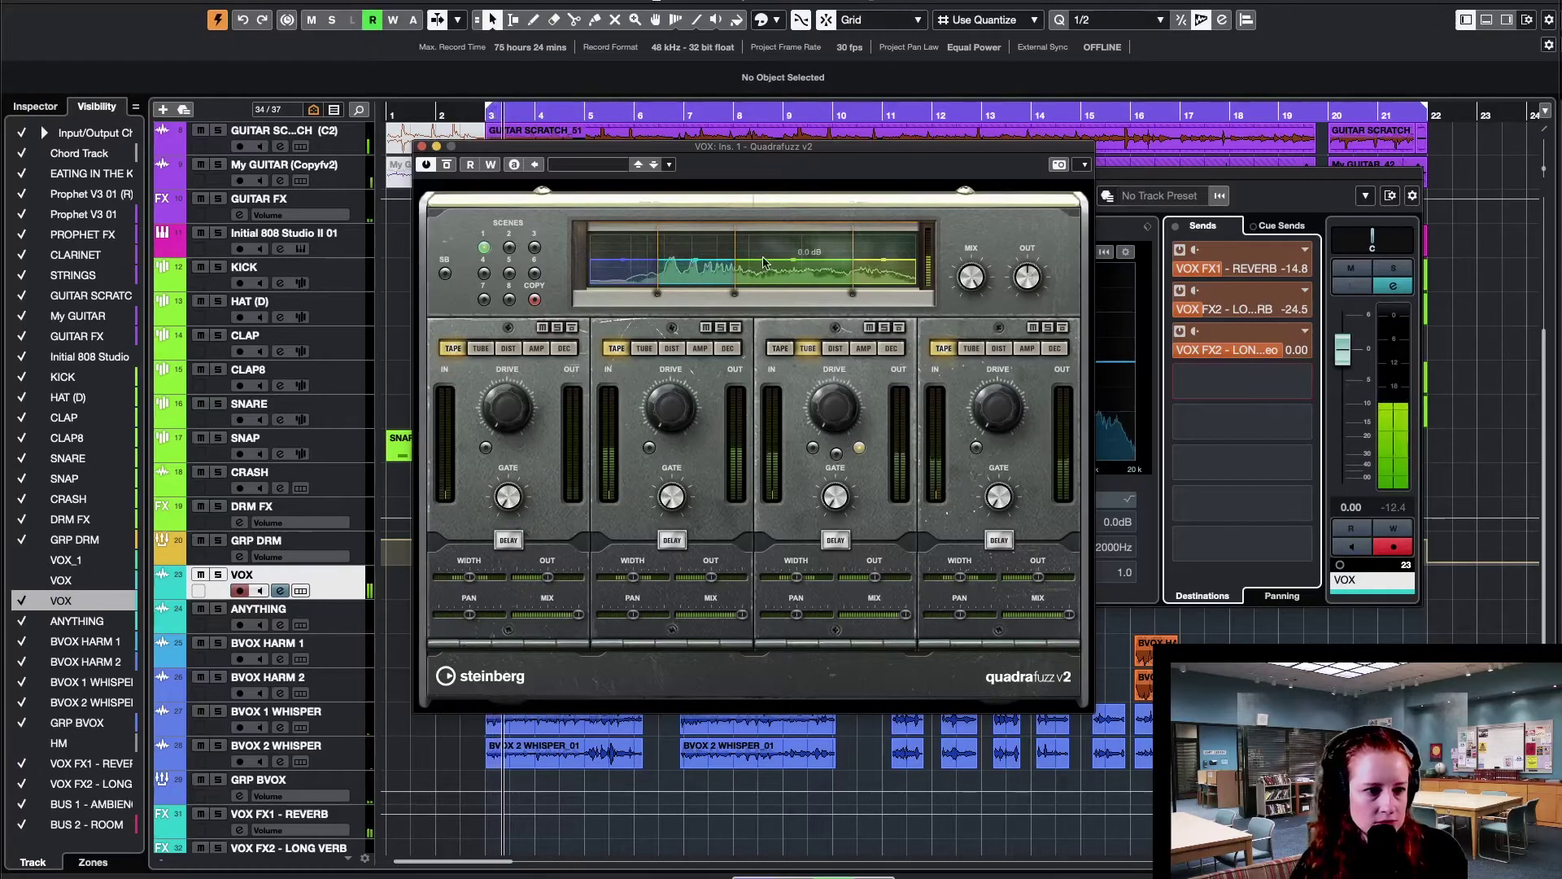
left_click_drag(741, 251, 759, 248)
left_click(728, 349)
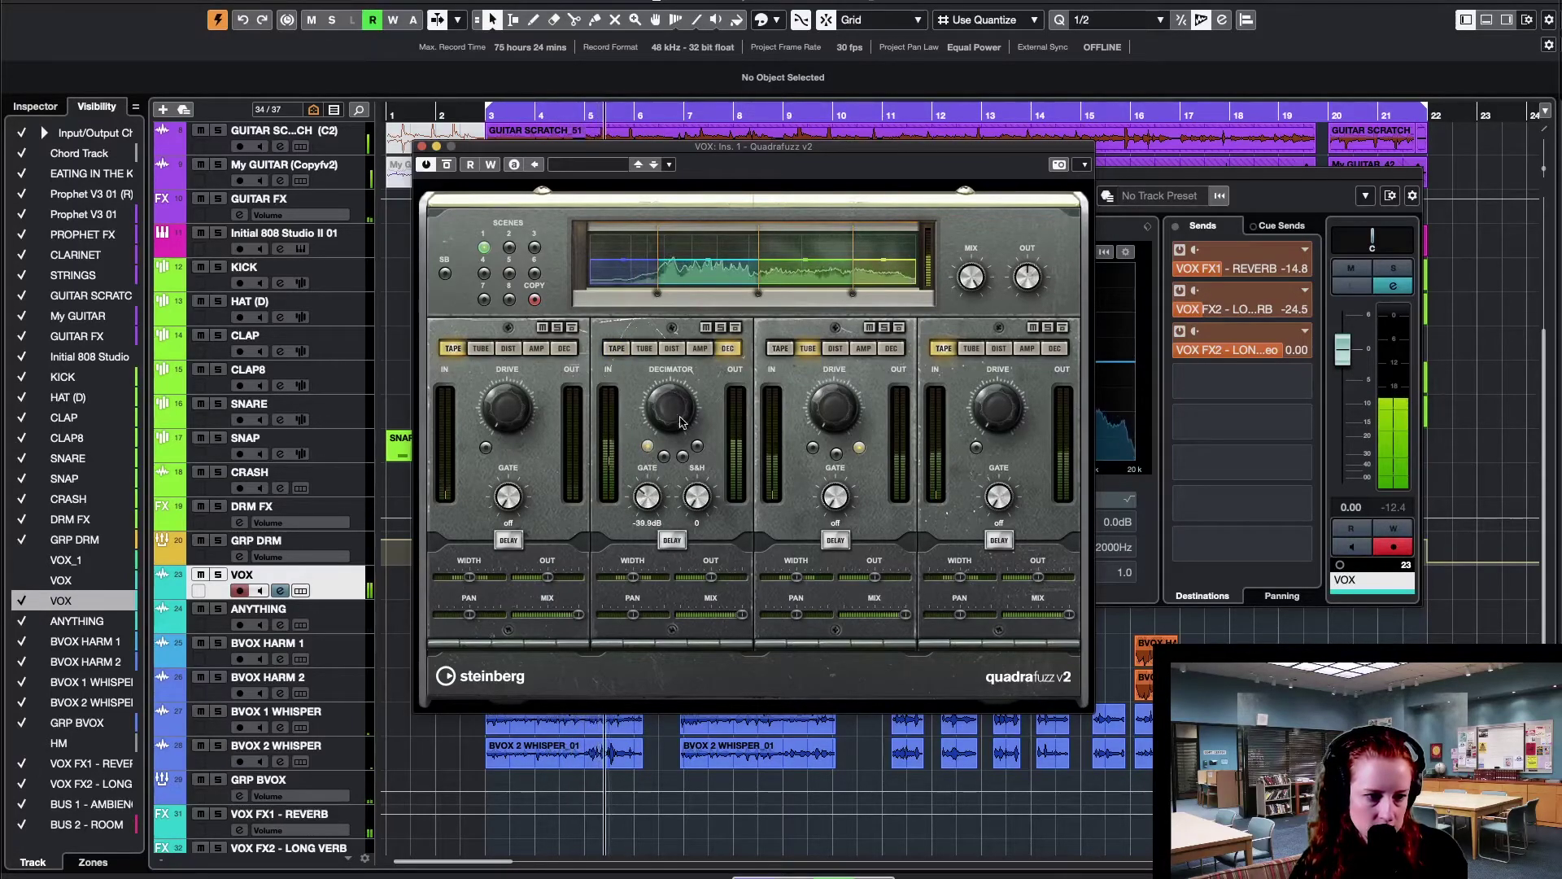
left_click(682, 456)
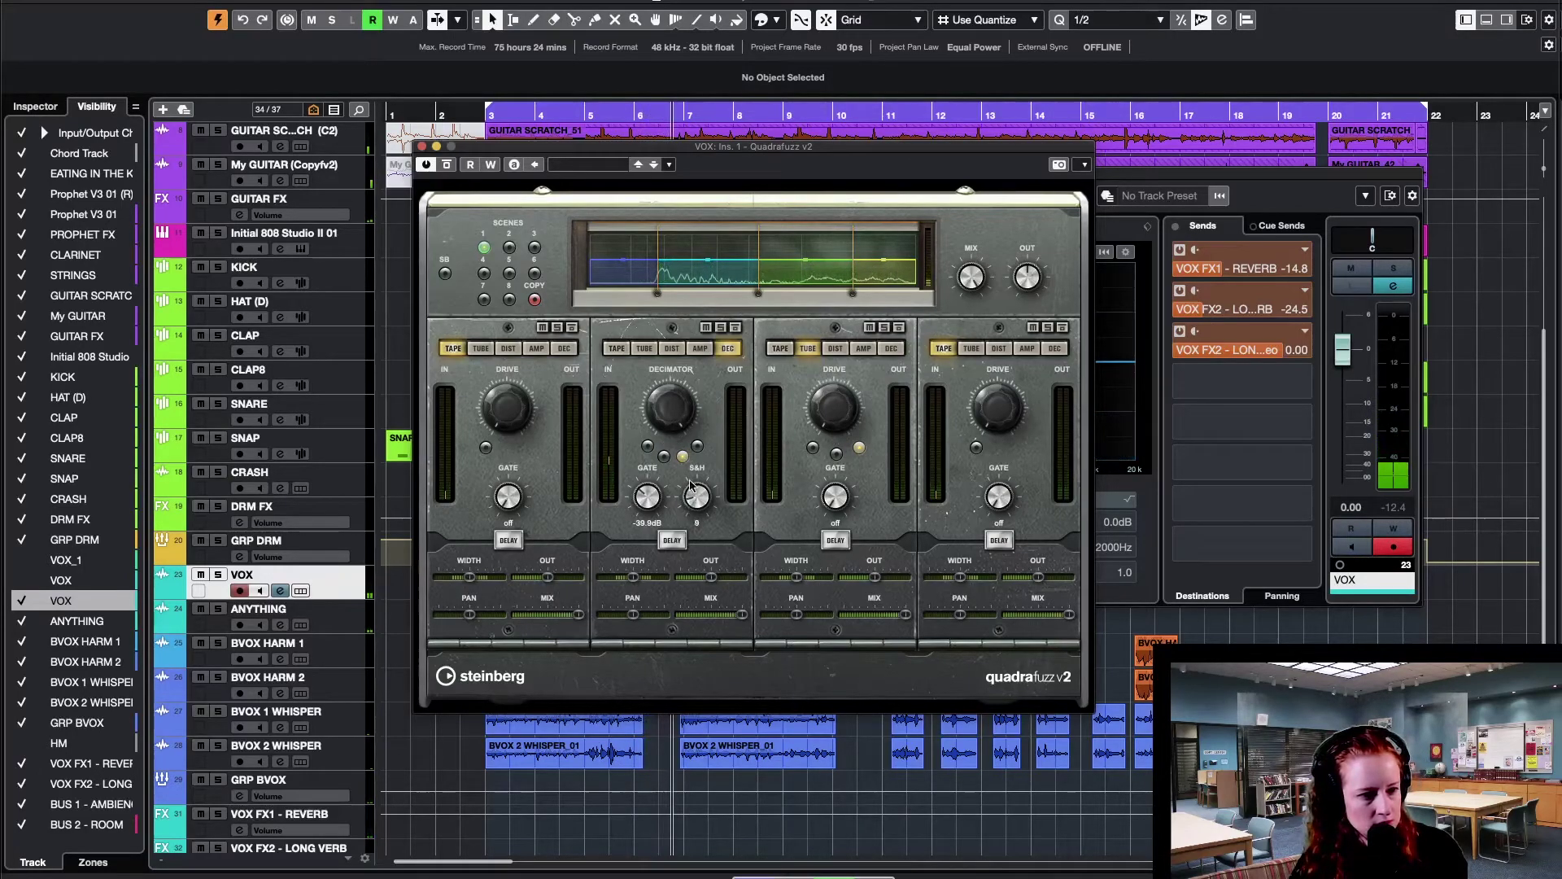
left_click_drag(694, 468, 686, 476)
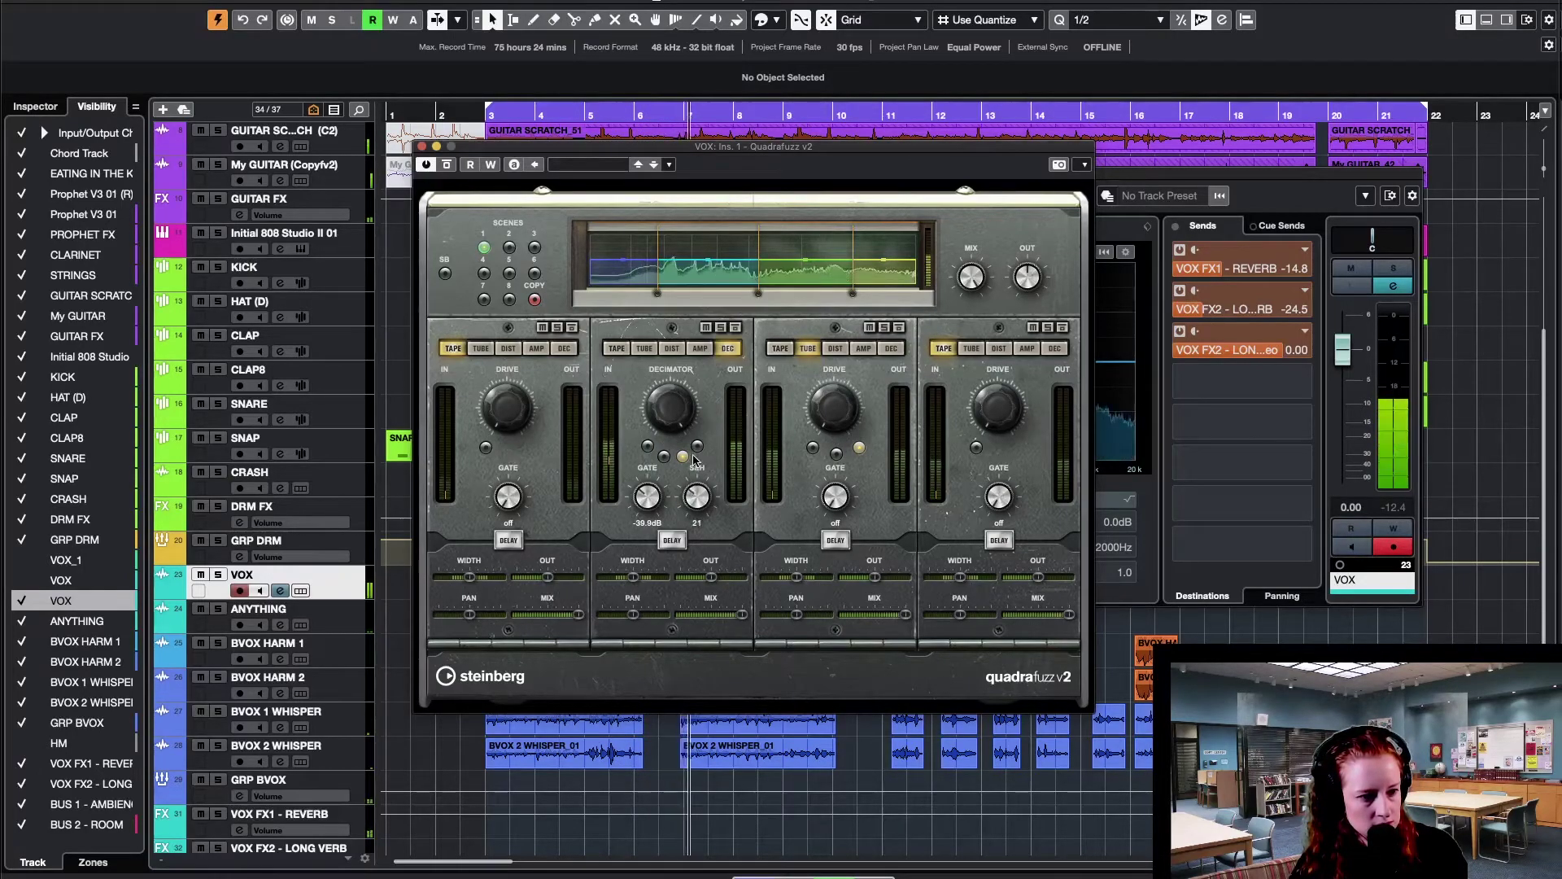
- Try distortion, amp and tube on band 3, settling on decimator with its option off
left_click(834, 348)
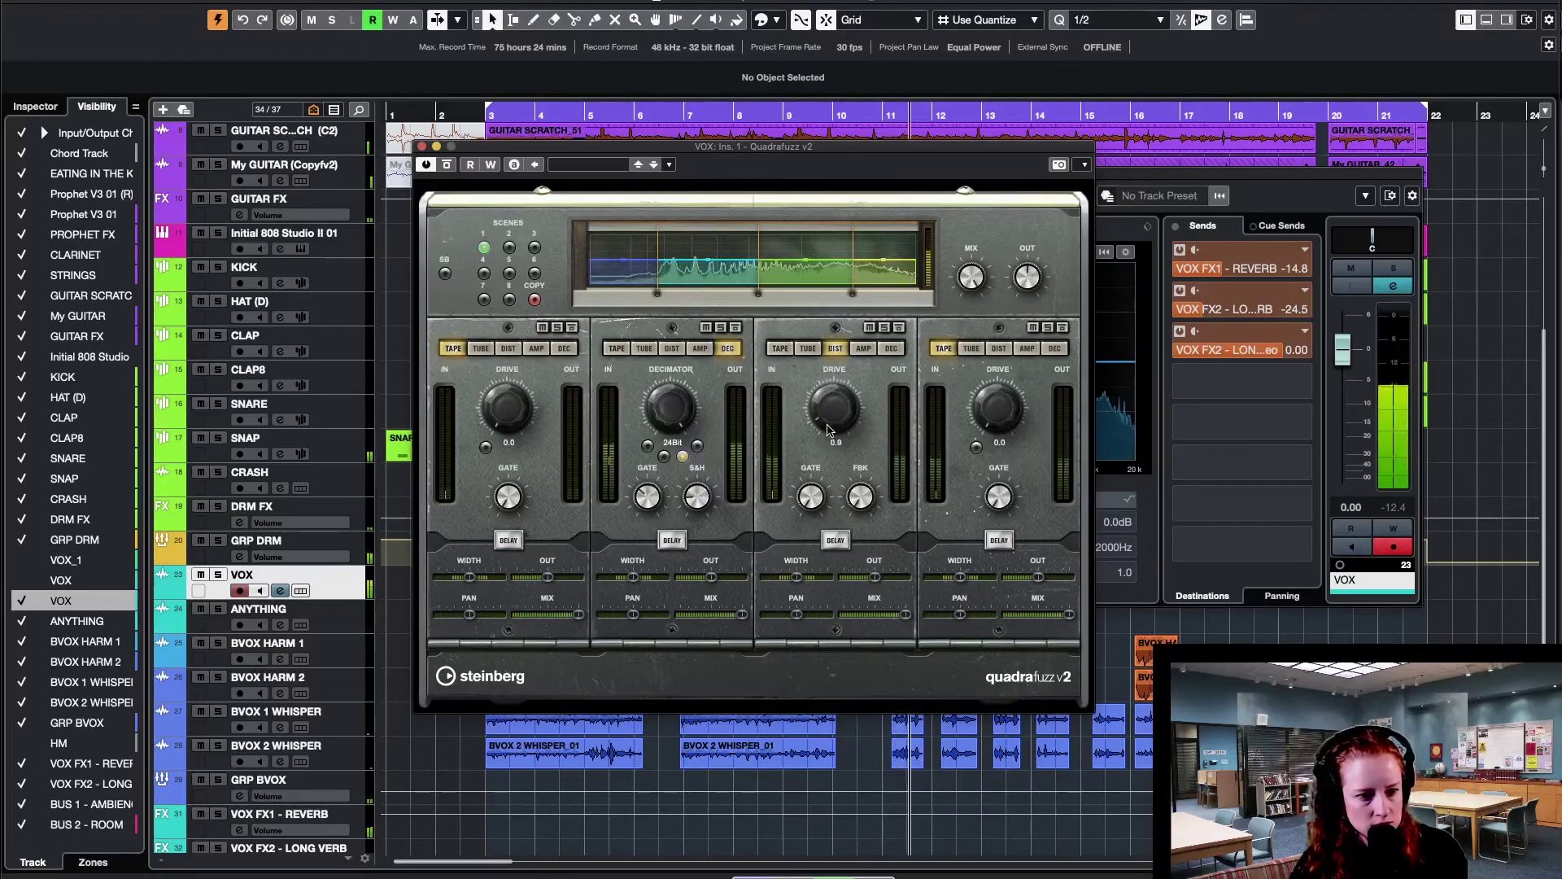
left_click(872, 351)
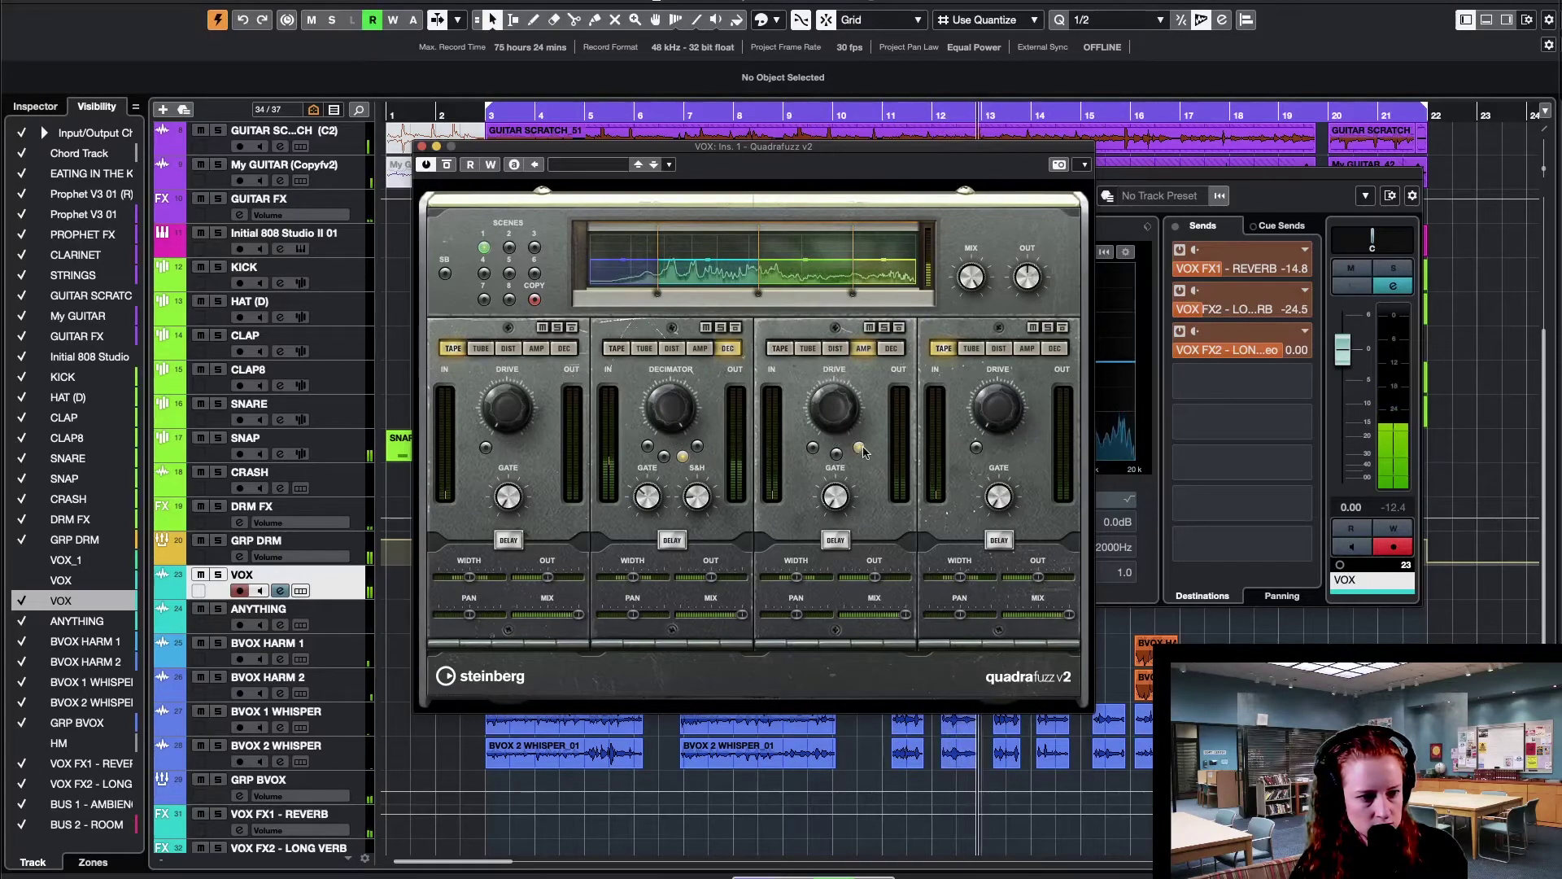
left_click(837, 453)
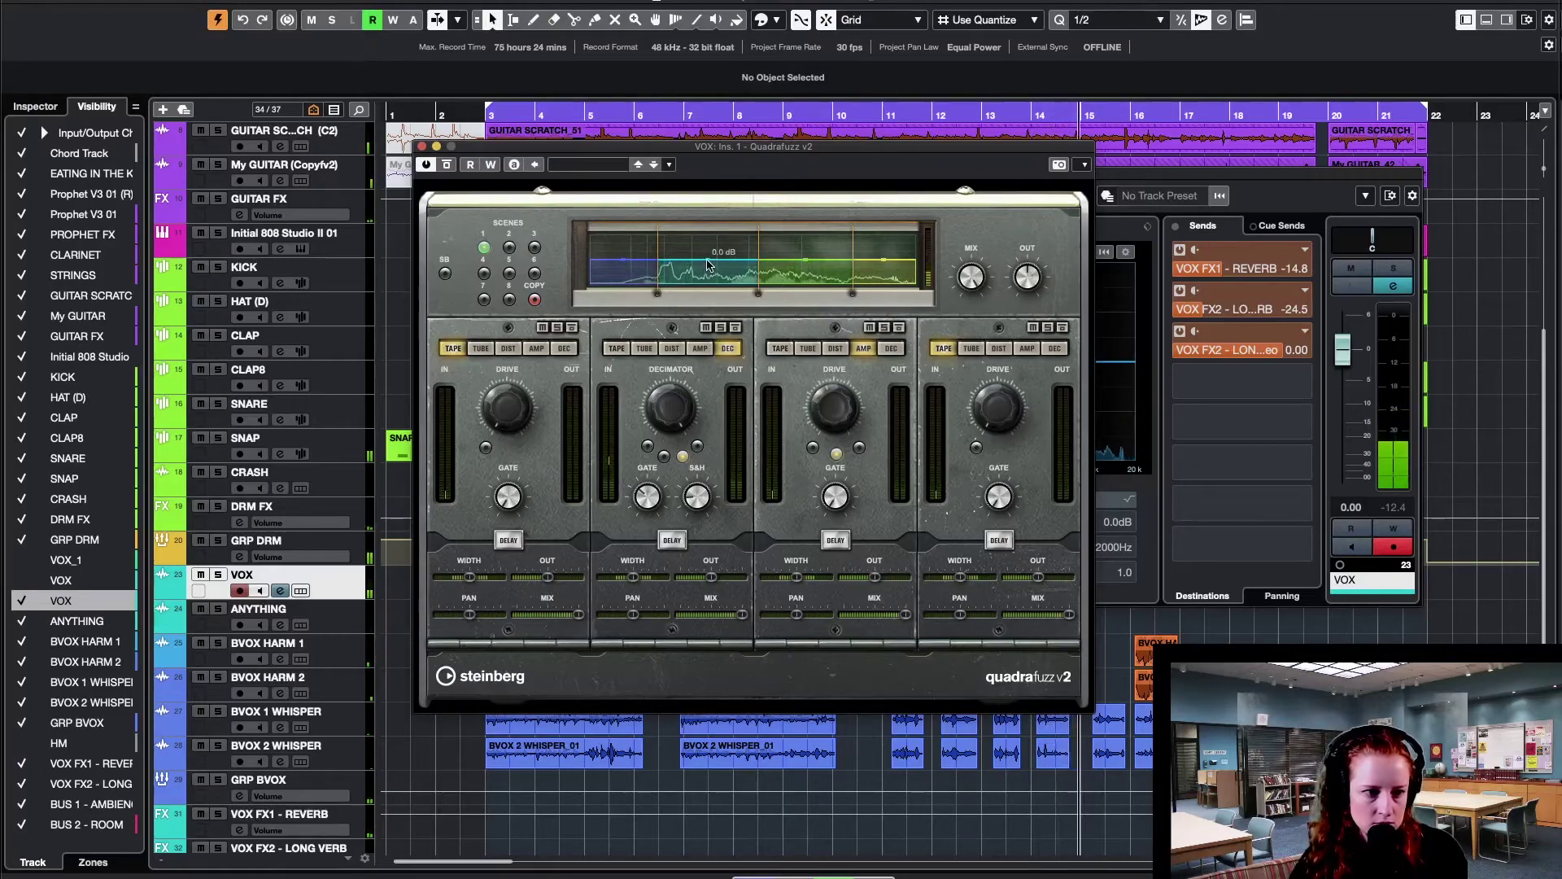
mouse_move(712, 264)
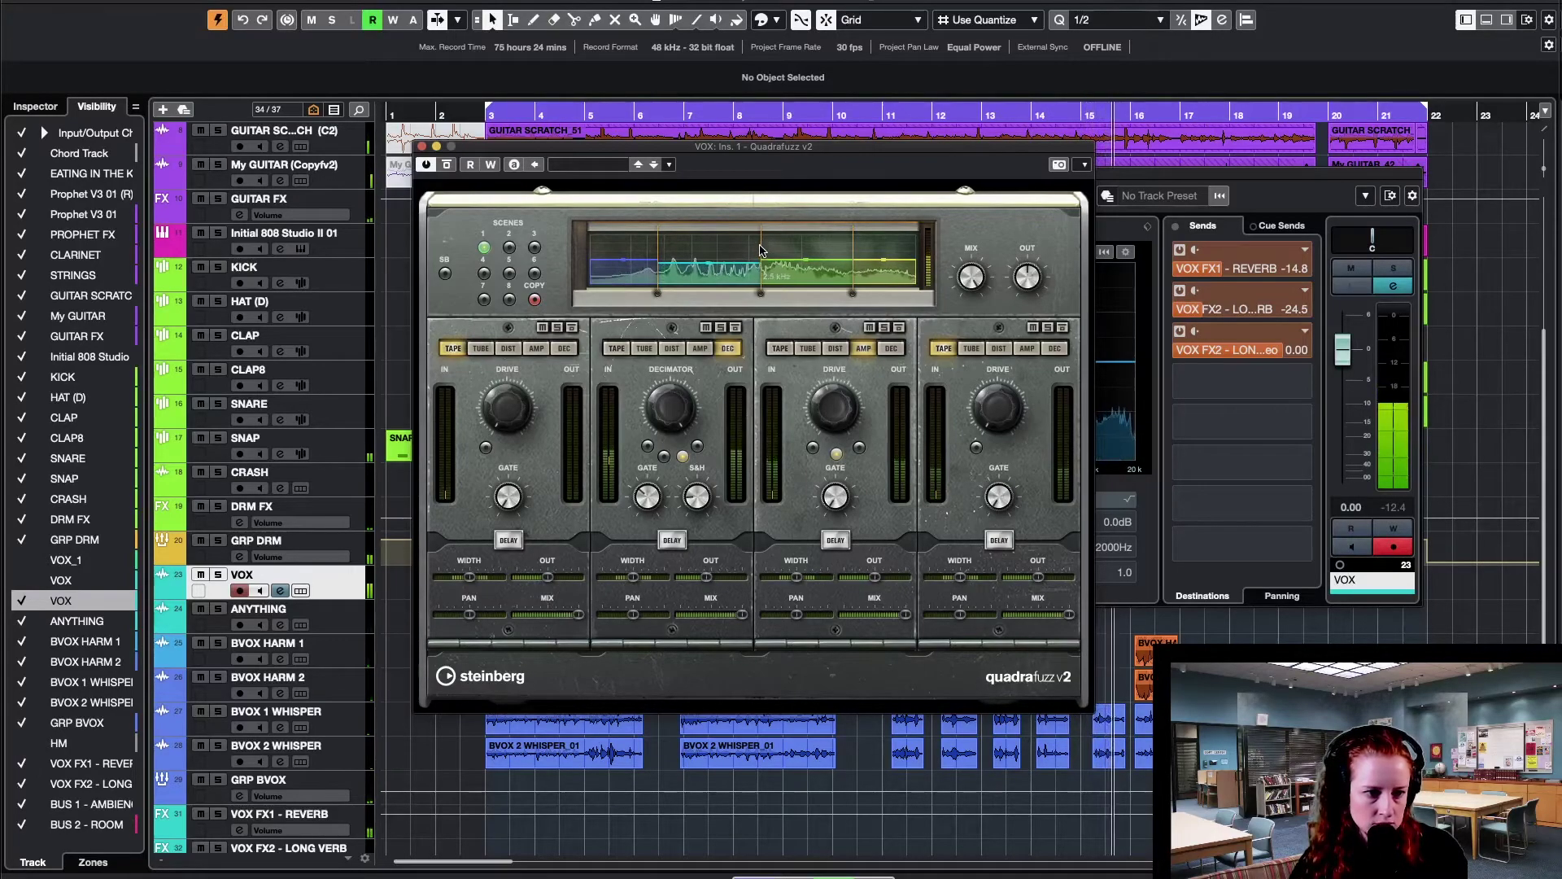
left_click(803, 349)
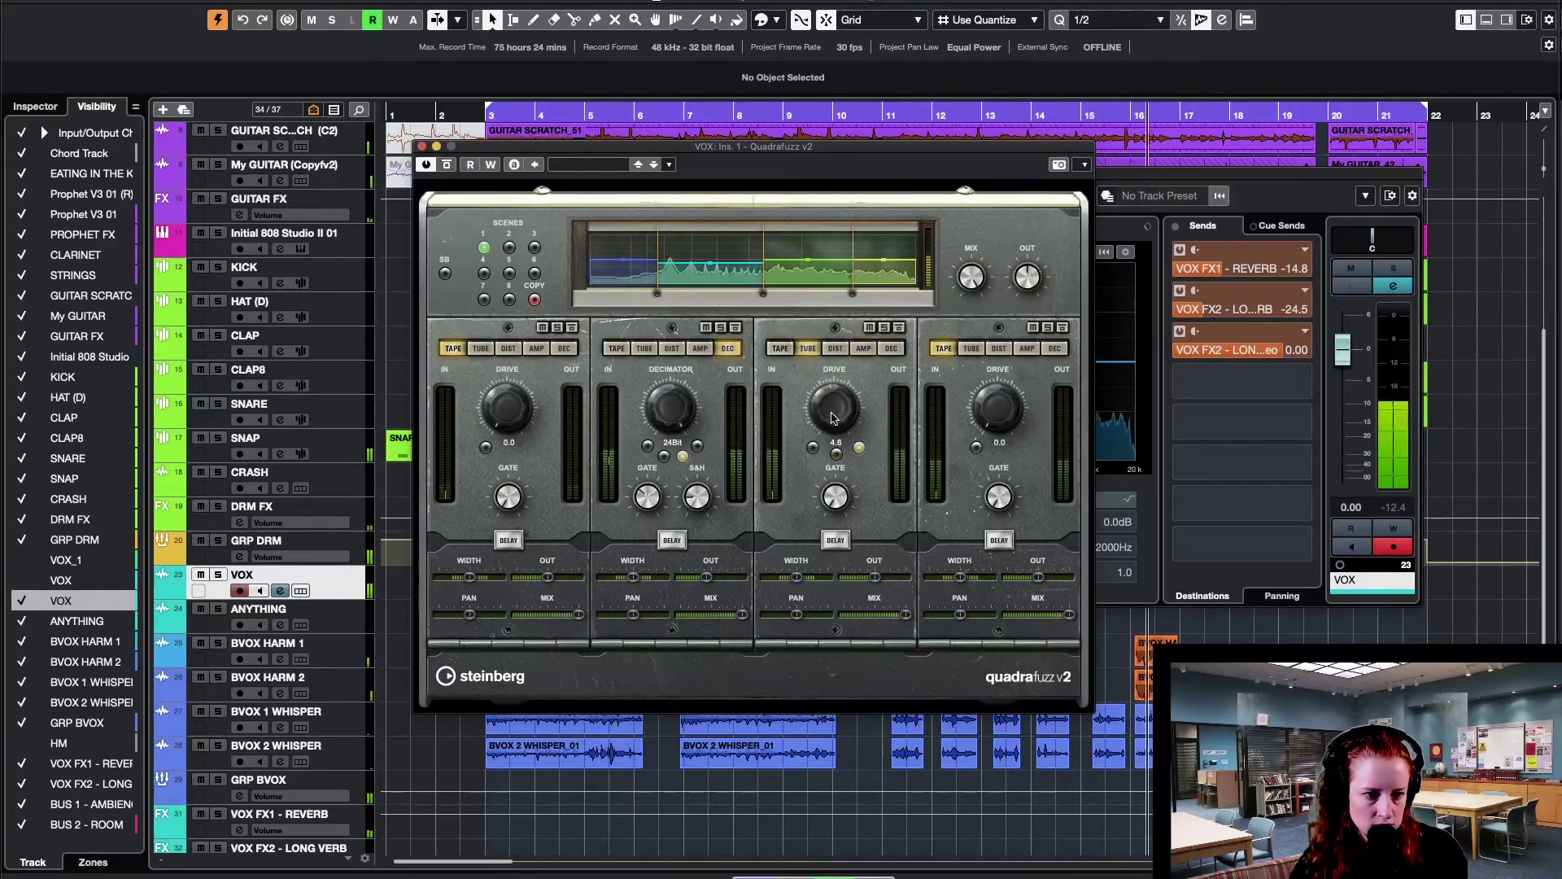
left_click(813, 448)
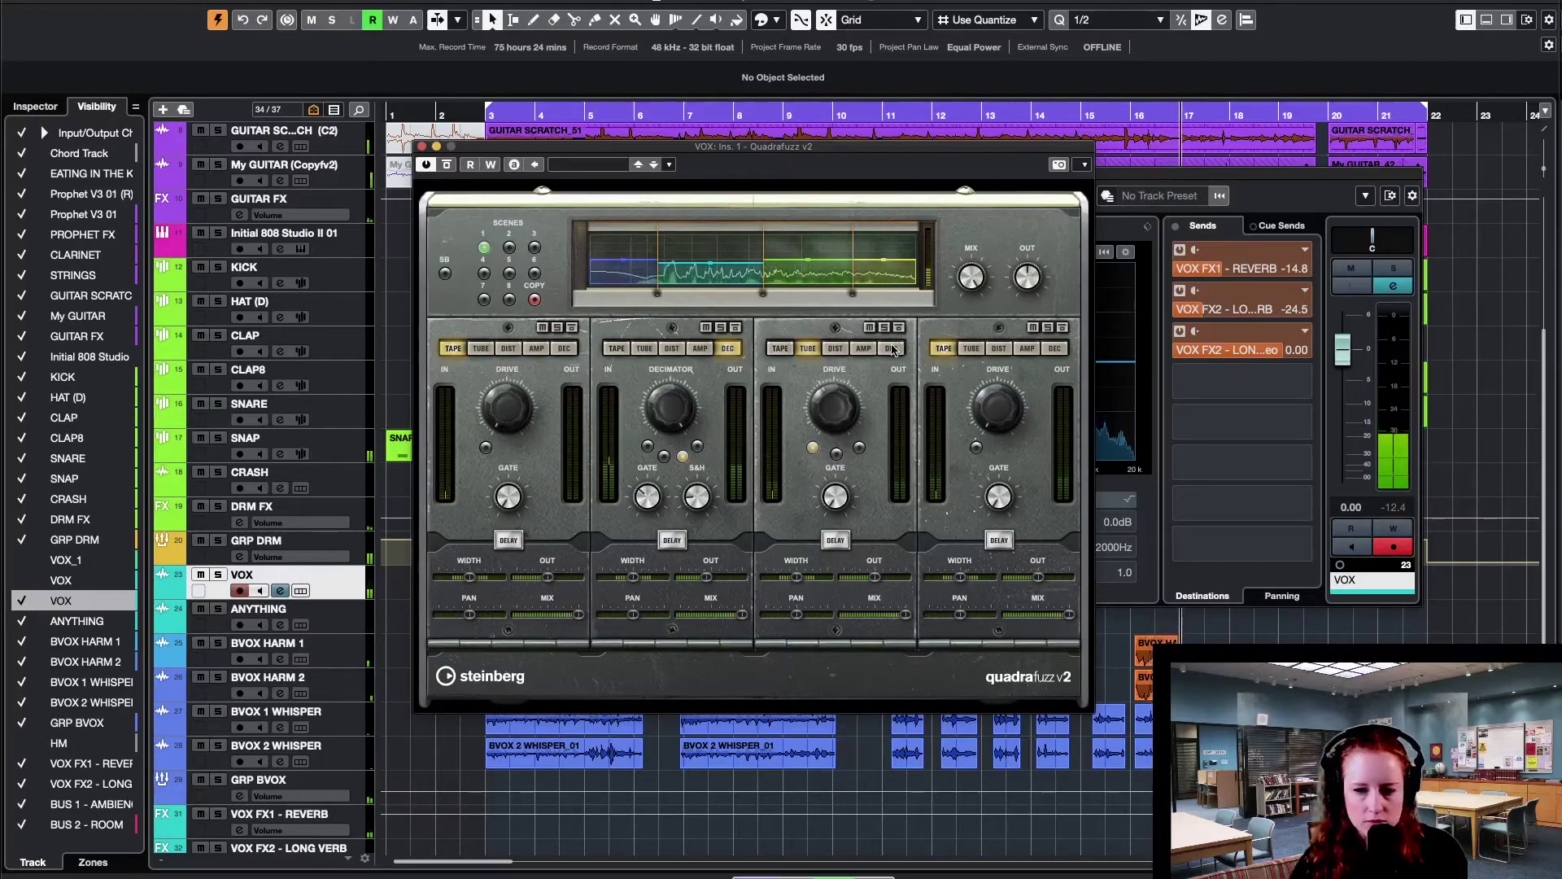
left_click(891, 348)
left_click(847, 456)
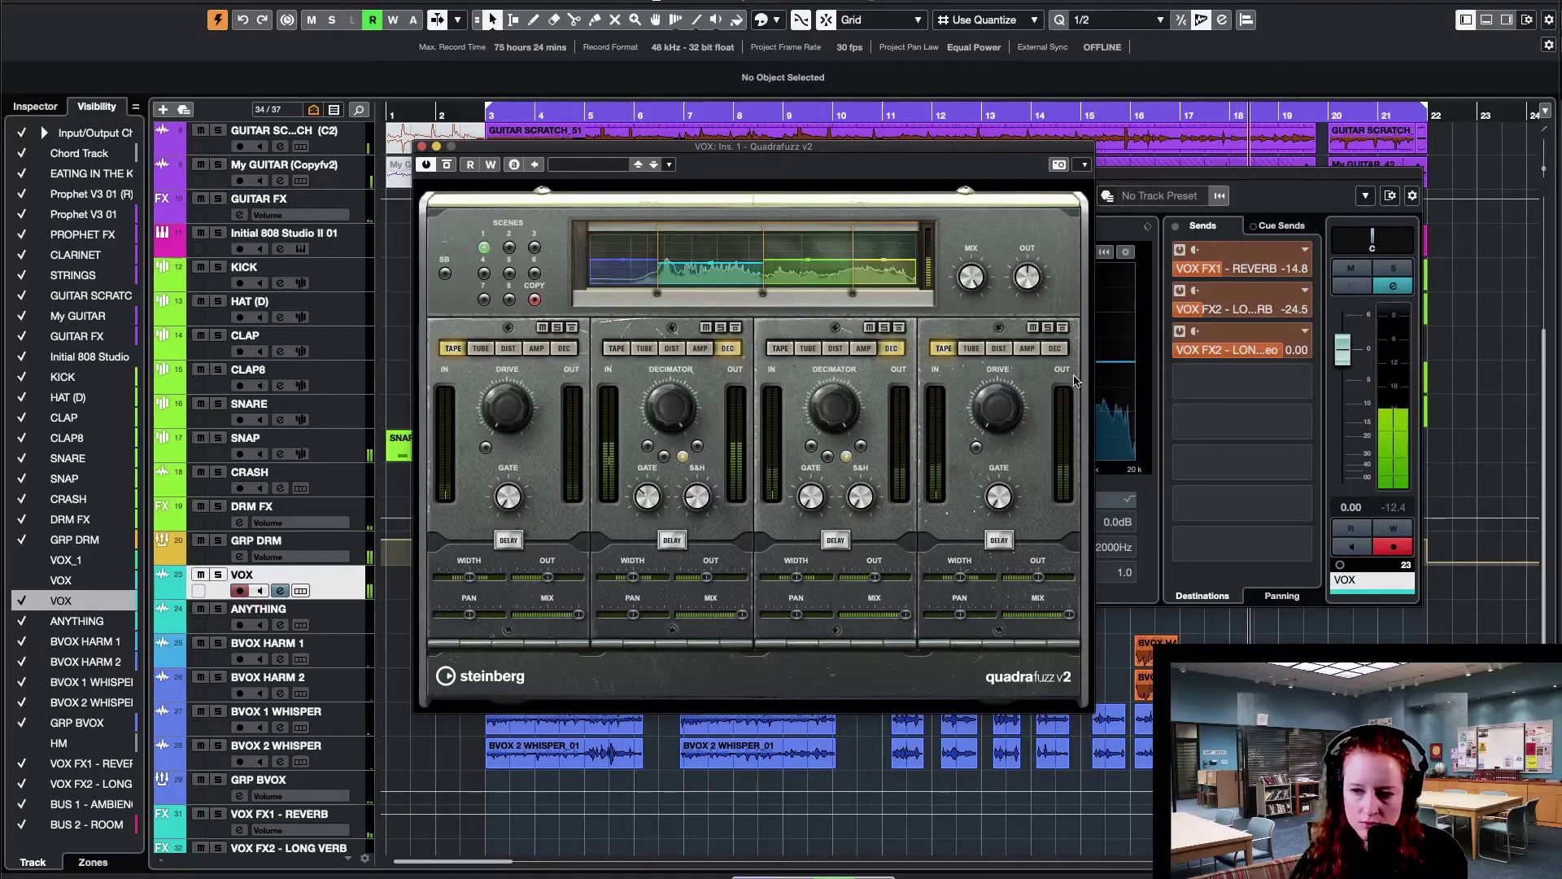
- Set band 4 to tube and band 1 to distortion, then play the vocal
left_click(999, 348)
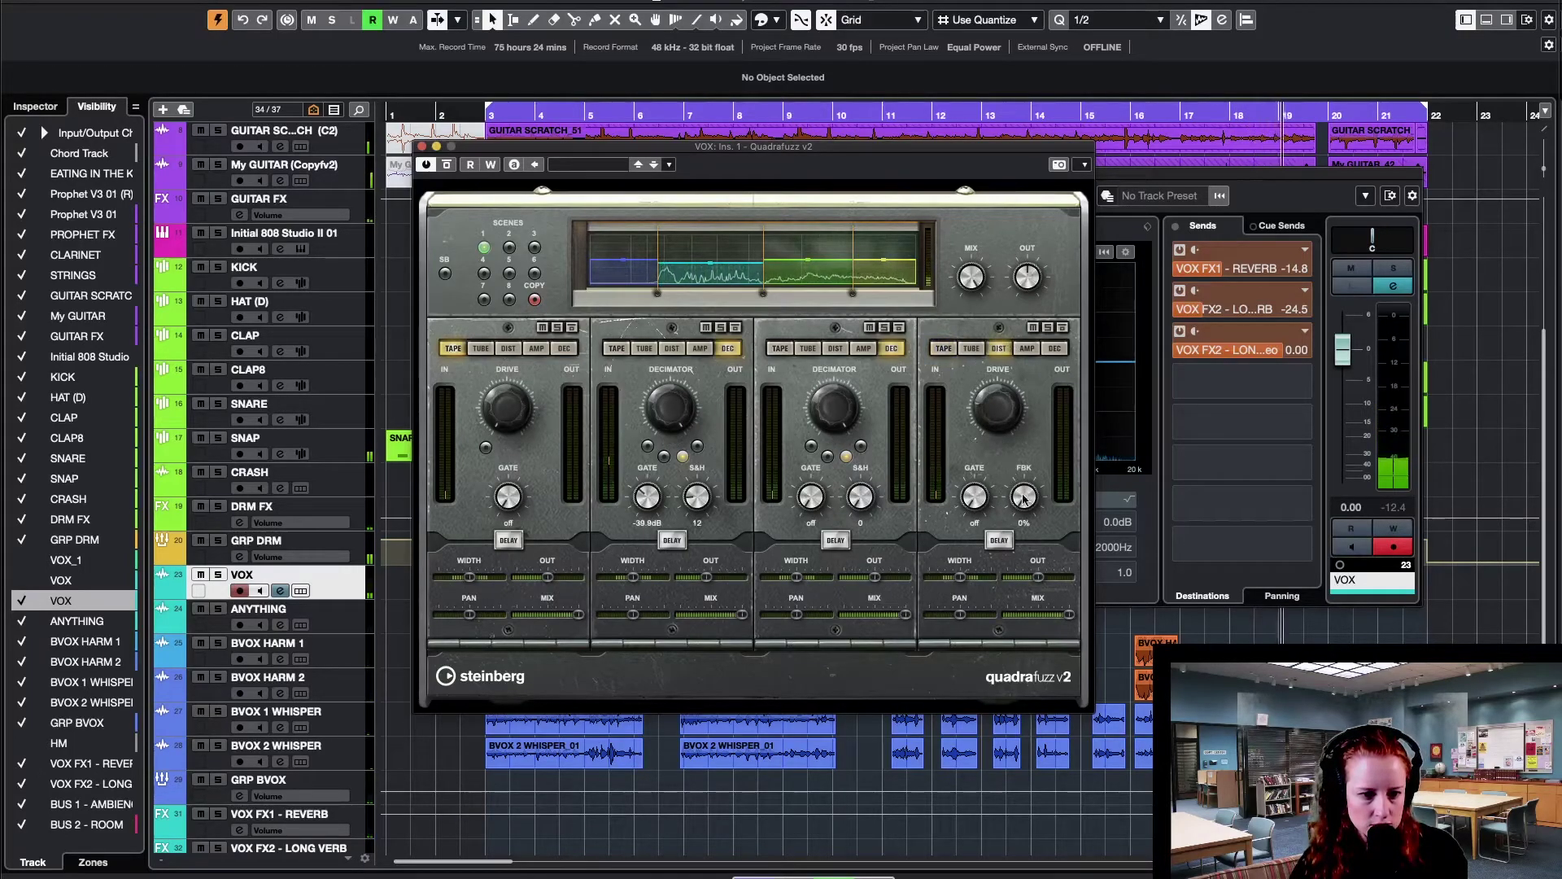
left_click(941, 348)
left_click(976, 350)
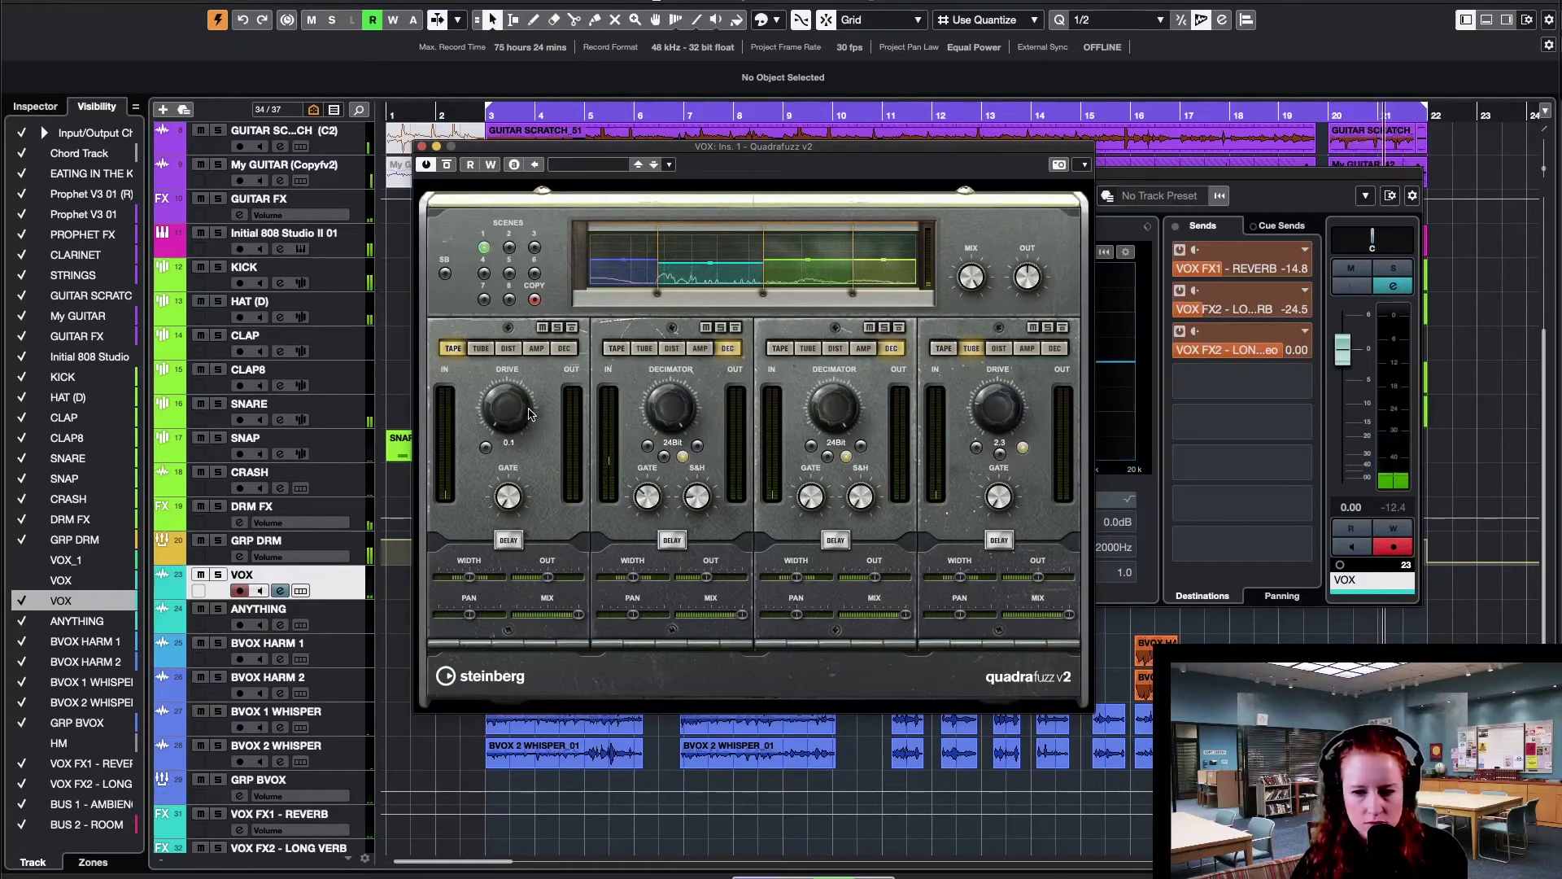
left_click(507, 349)
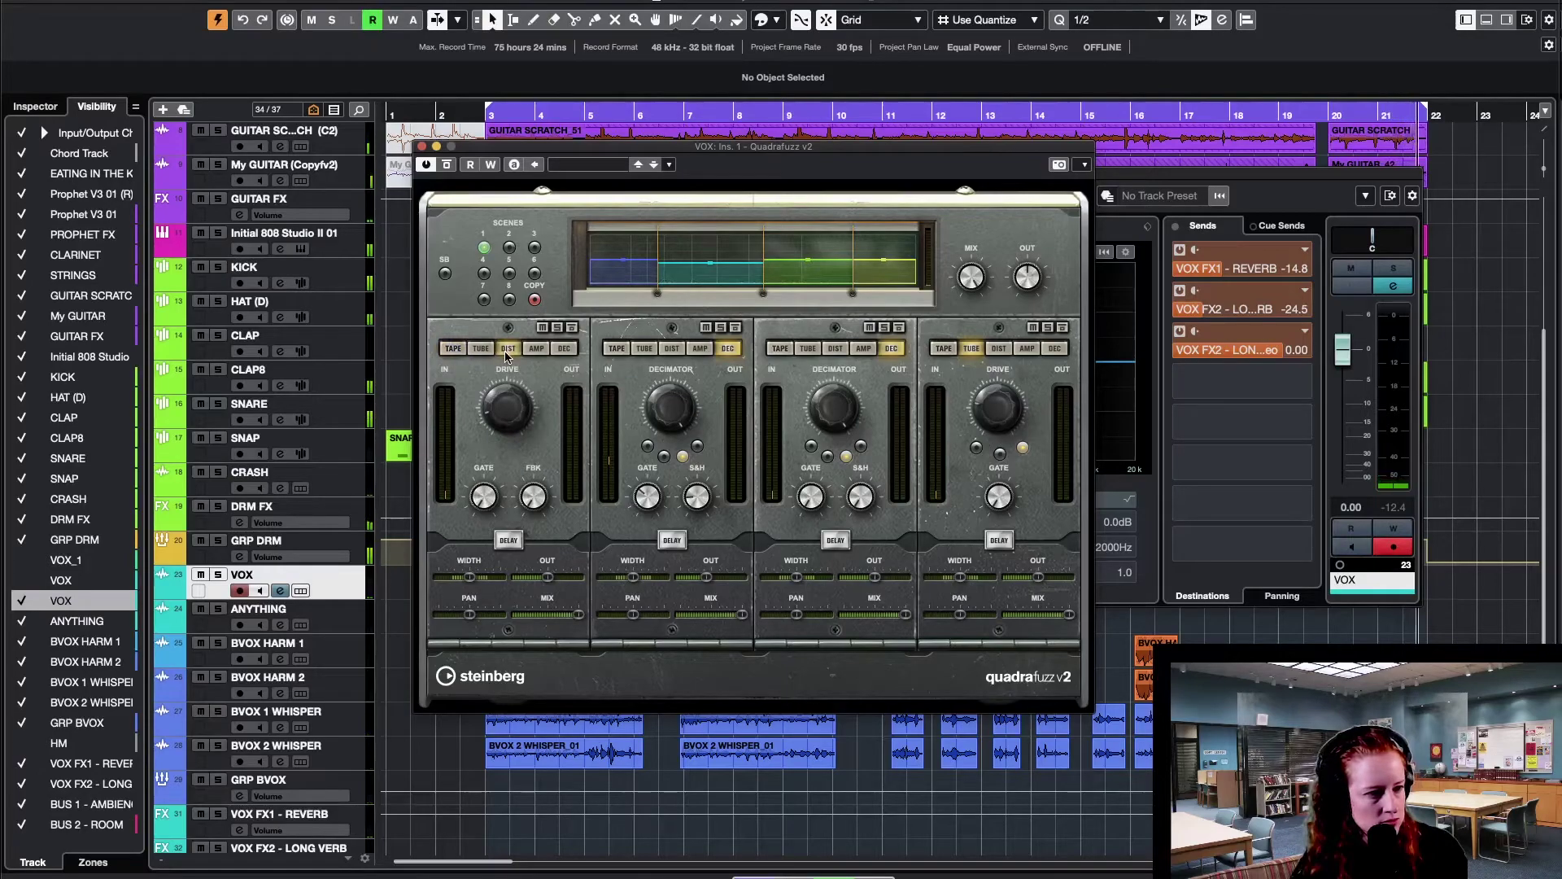
key("space")
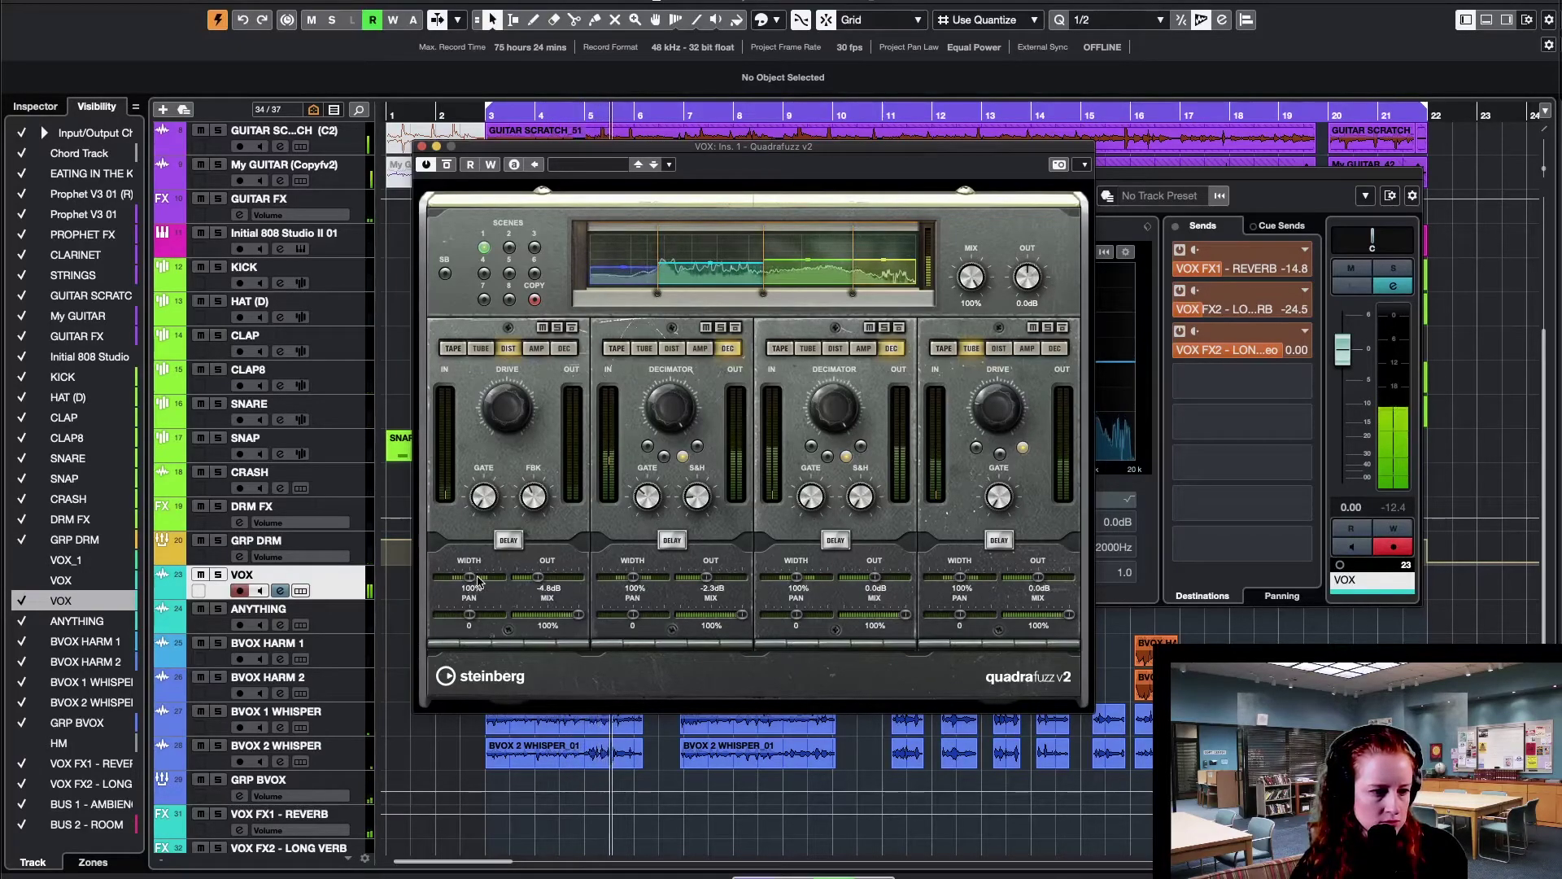
- Set the band widths to 108%, 74%, 72% and 55%, and the global mix to about 40%
left_click_drag(478, 581, 485, 581)
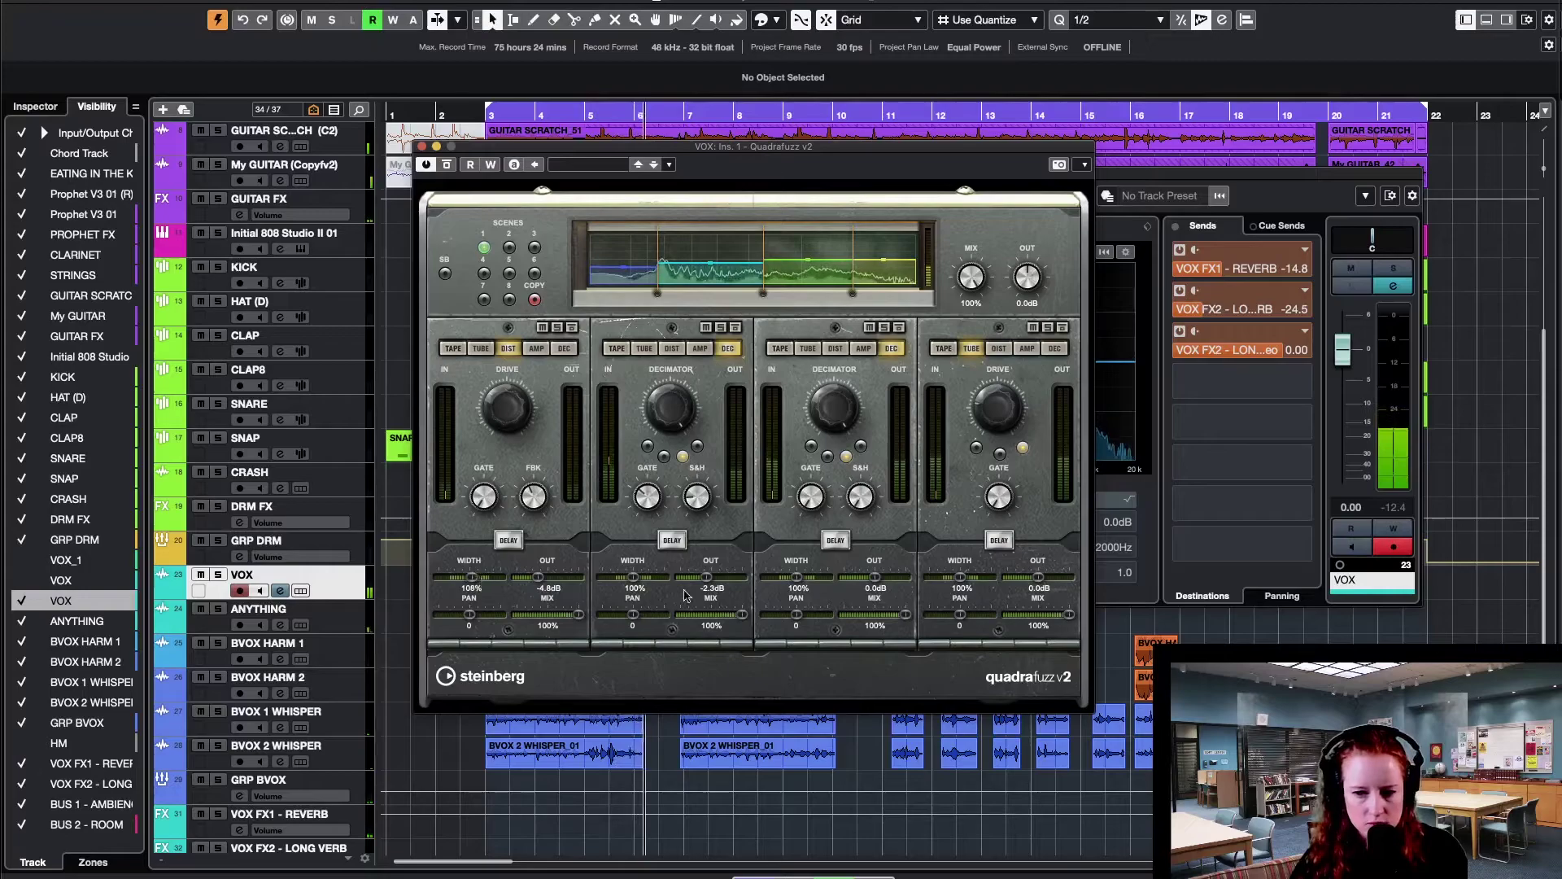
left_click_drag(795, 580, 760, 617)
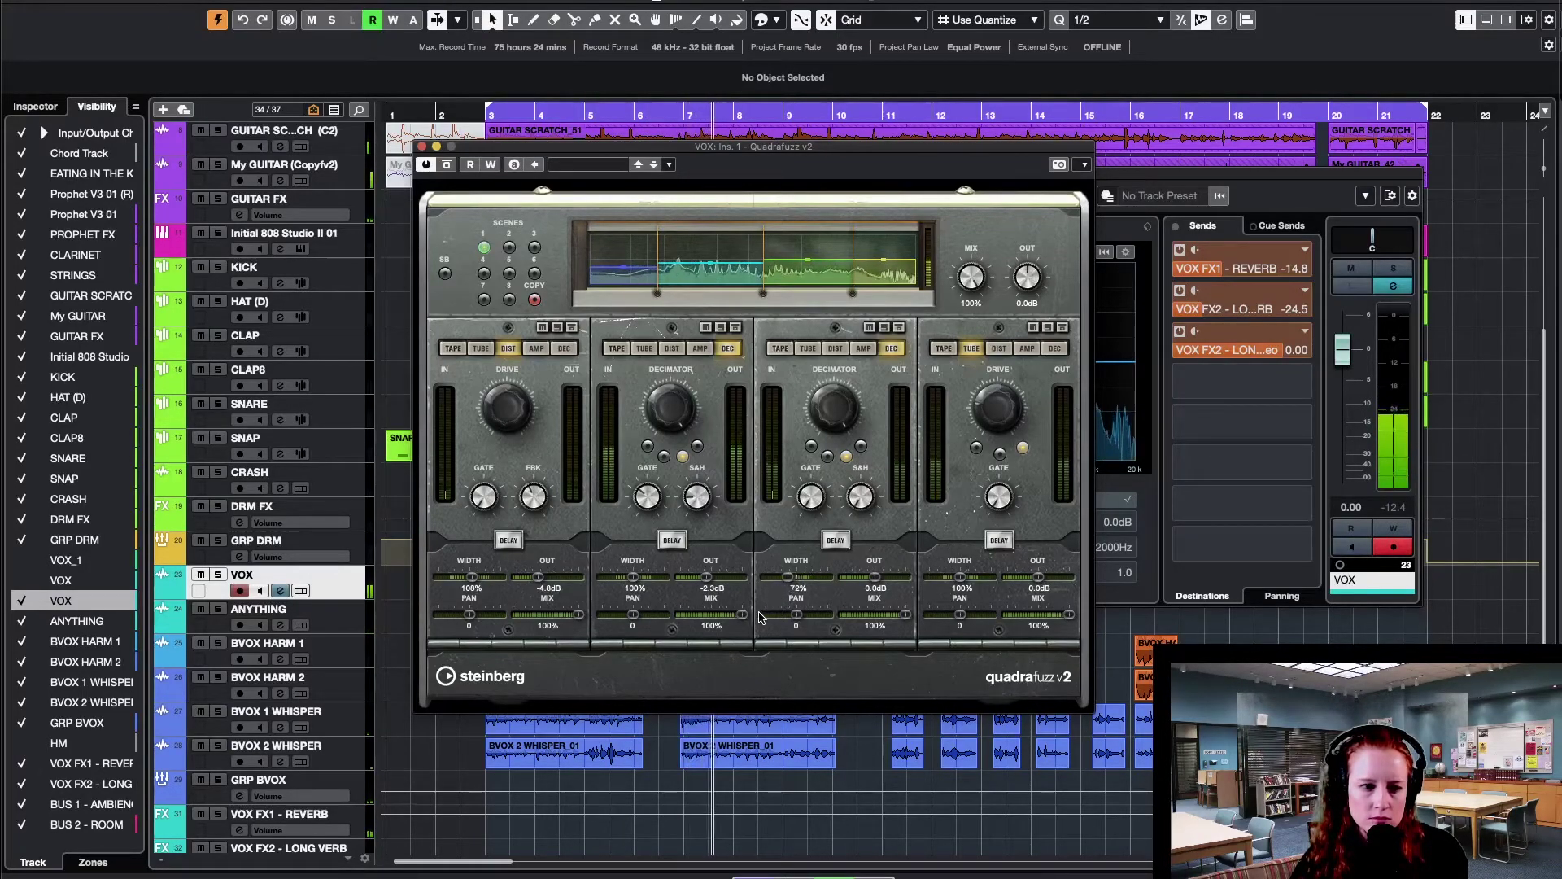
left_click_drag(633, 577, 615, 589)
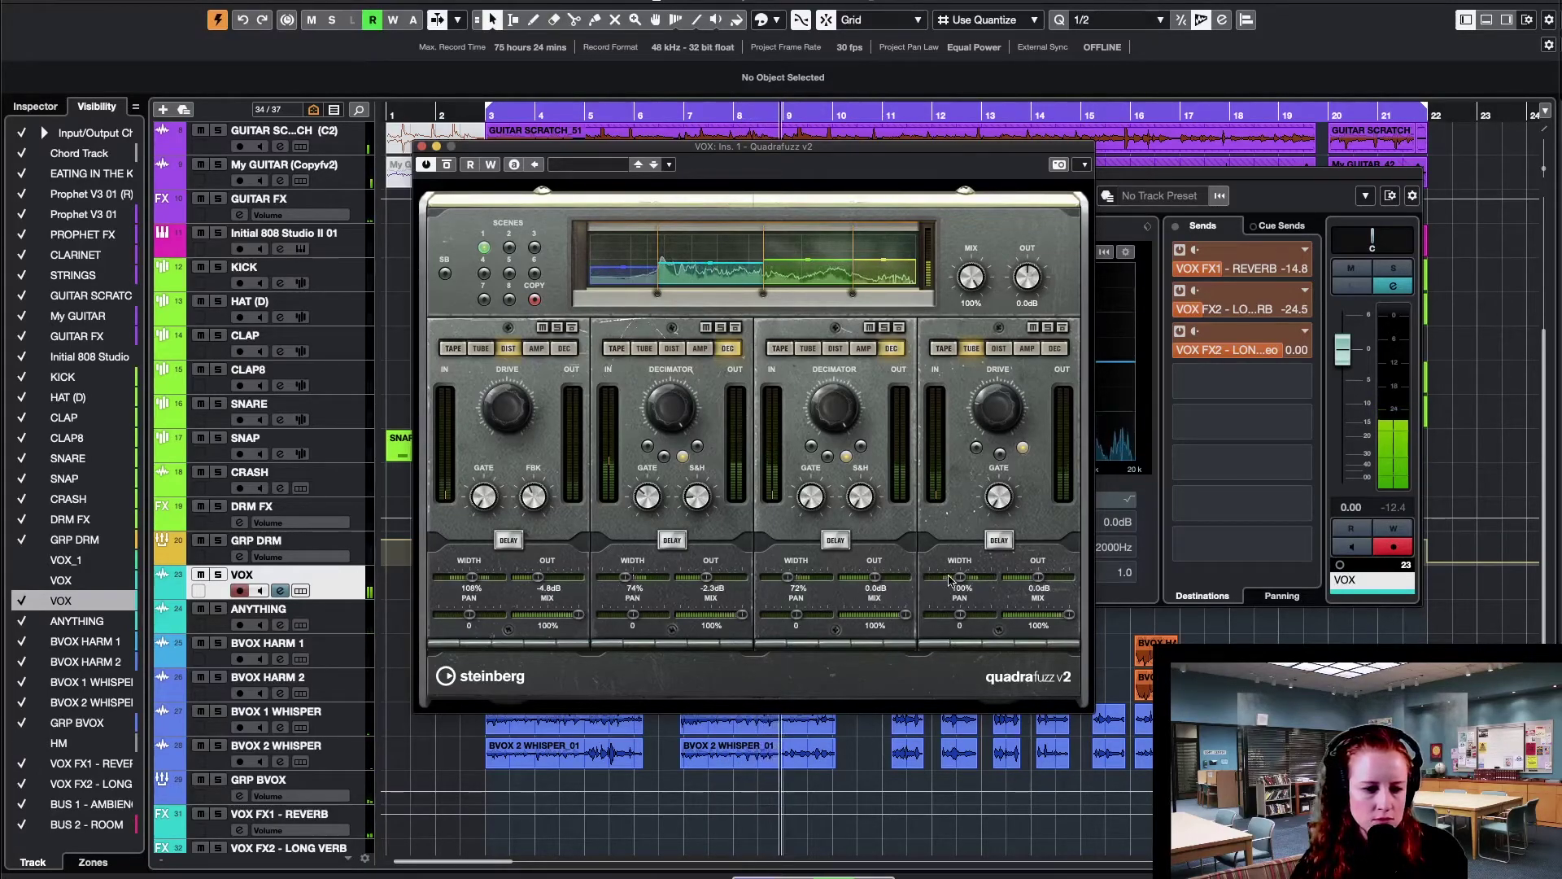
left_click_drag(950, 579, 937, 583)
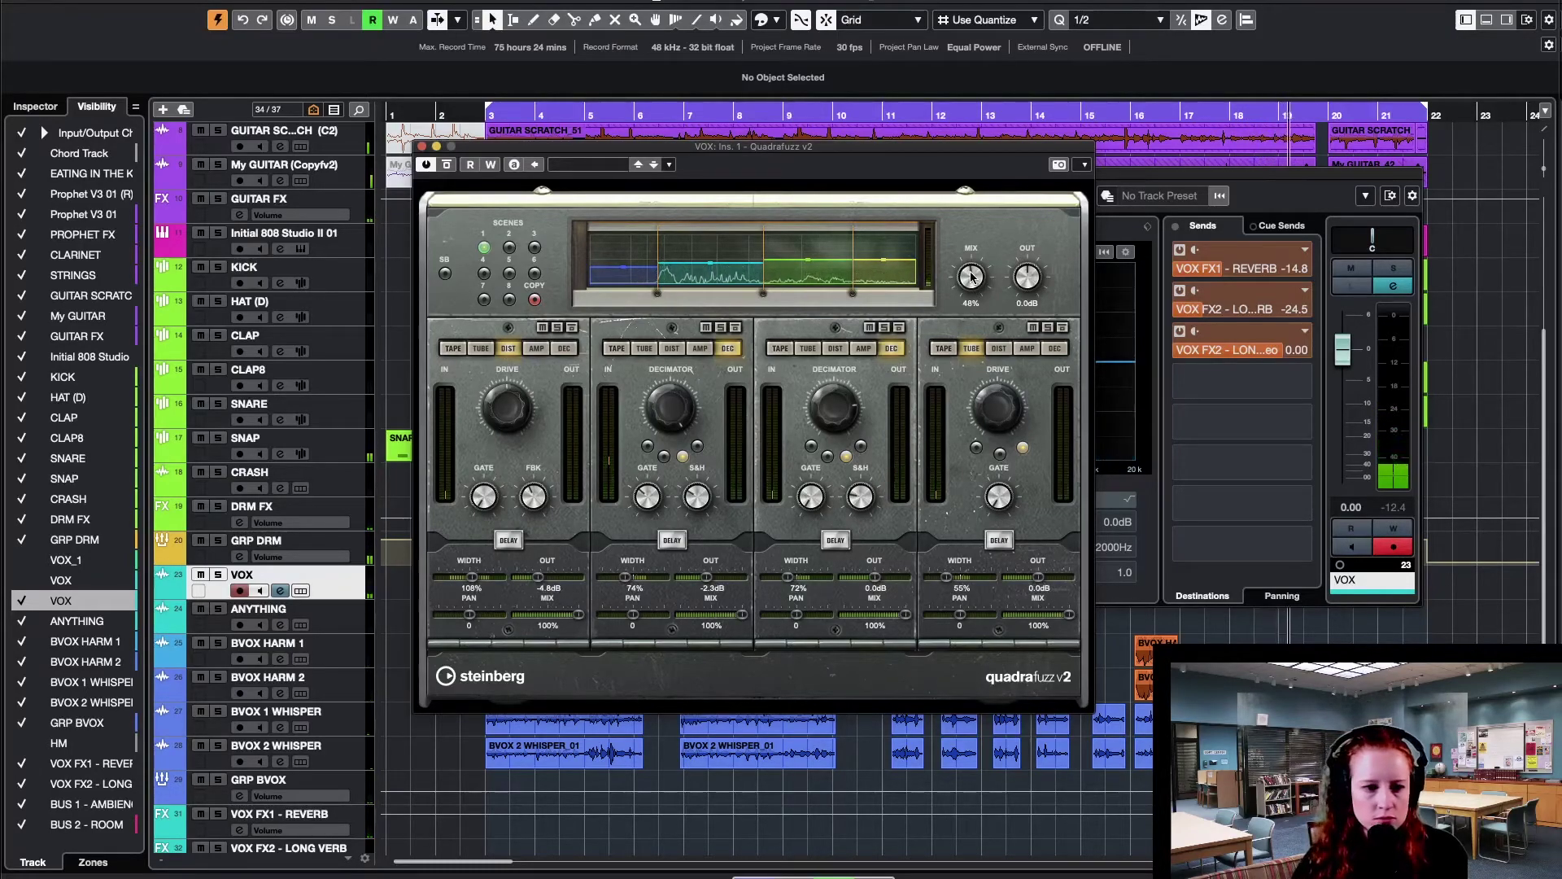
left_click_drag(970, 275, 966, 282)
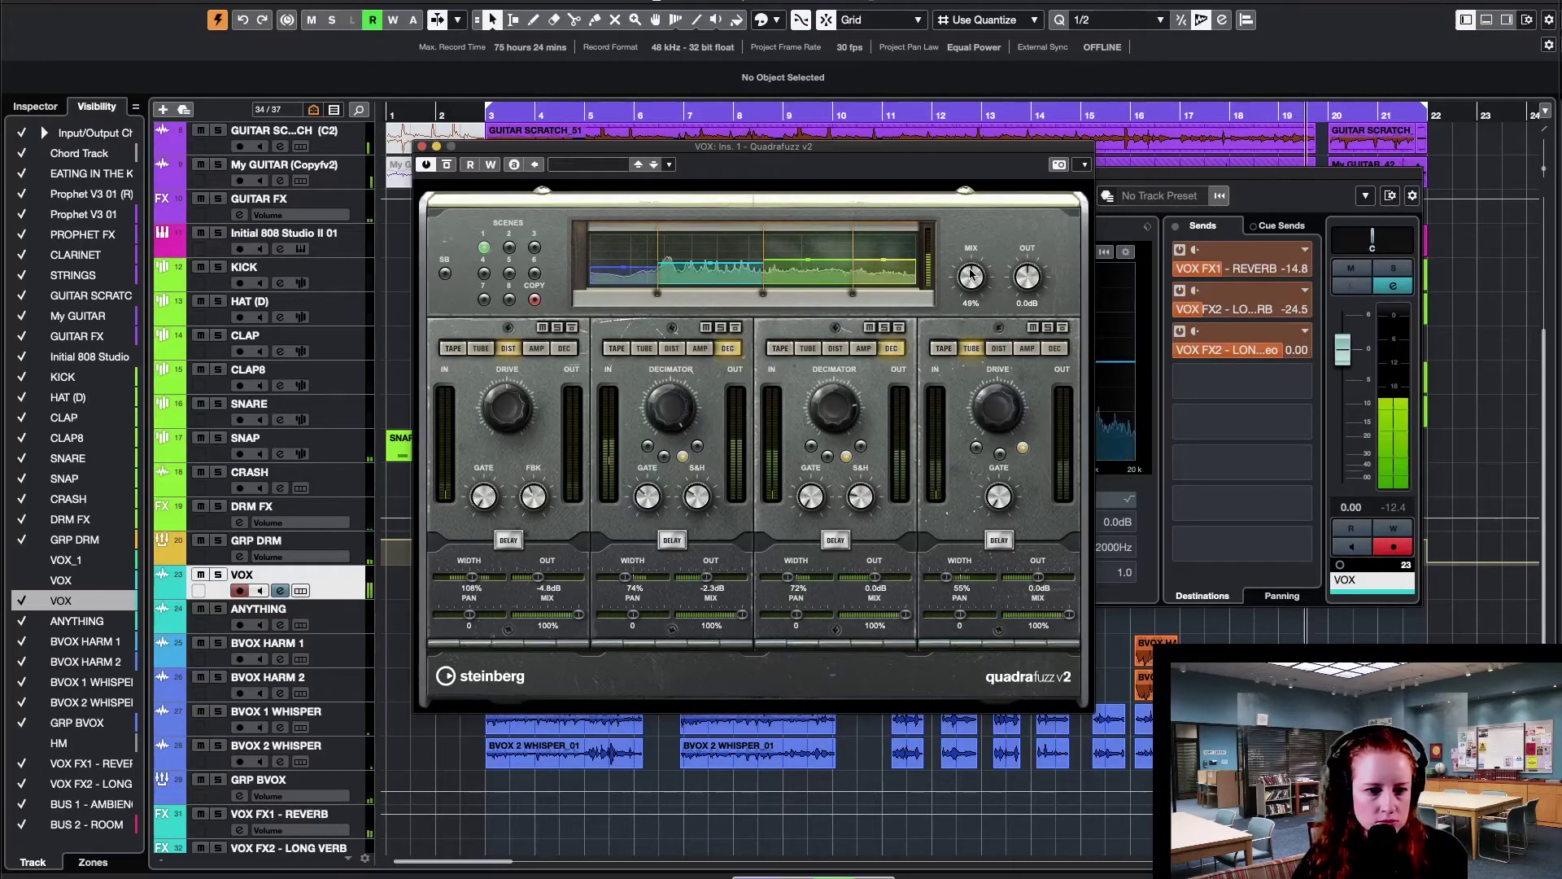
- Close Quadrafuzz, copy the vocal's Quadrafuzz v2 insert, and close the VOX channel settings
left_click(422, 147)
right_click(569, 247)
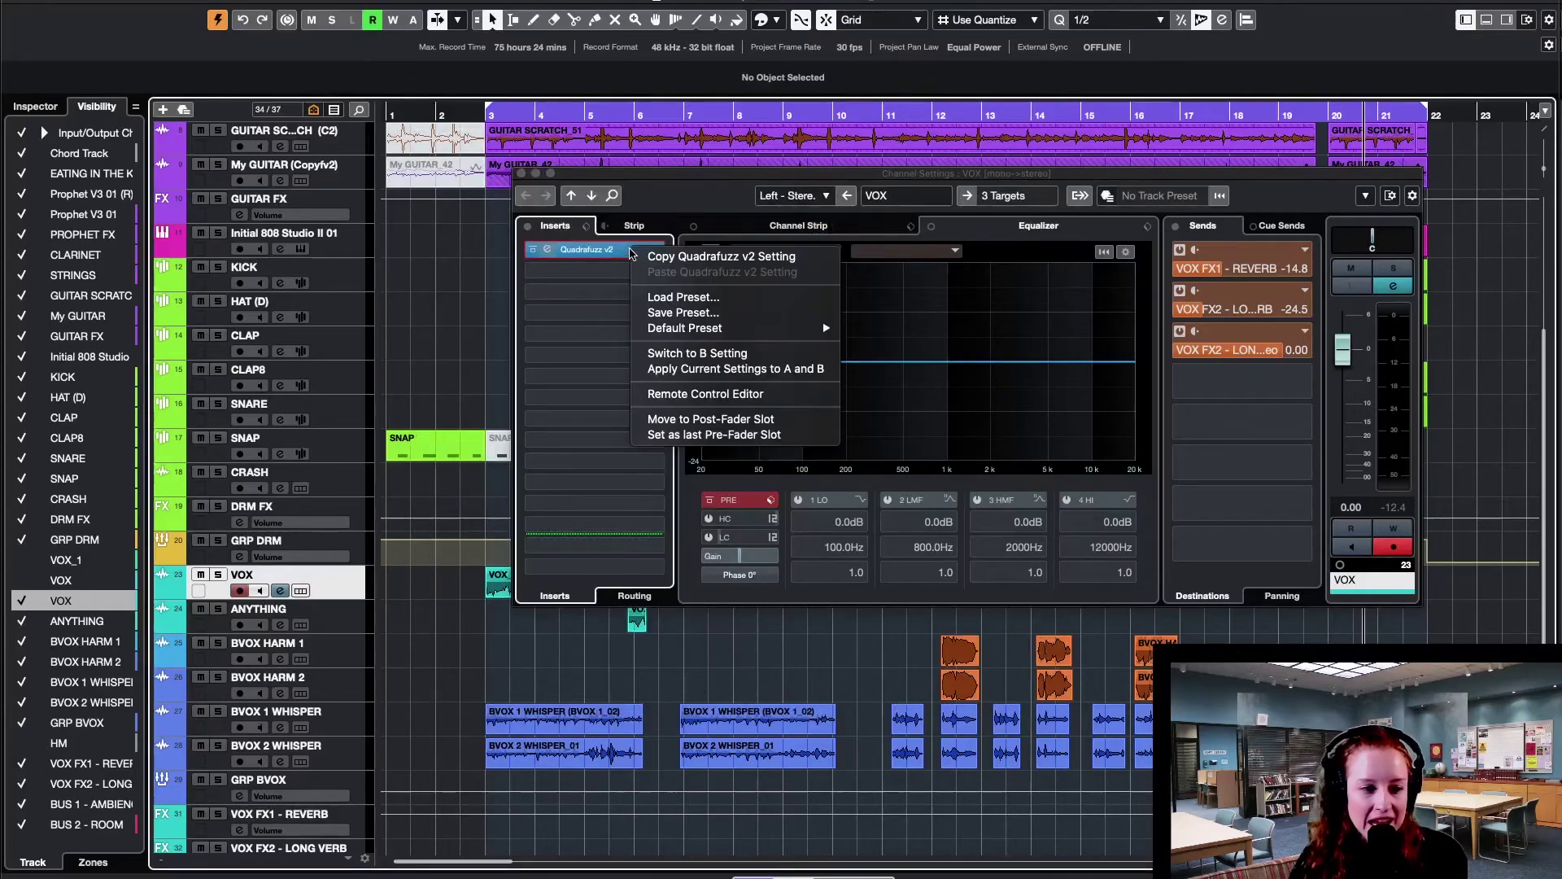
left_click(504, 316)
left_click(521, 173)
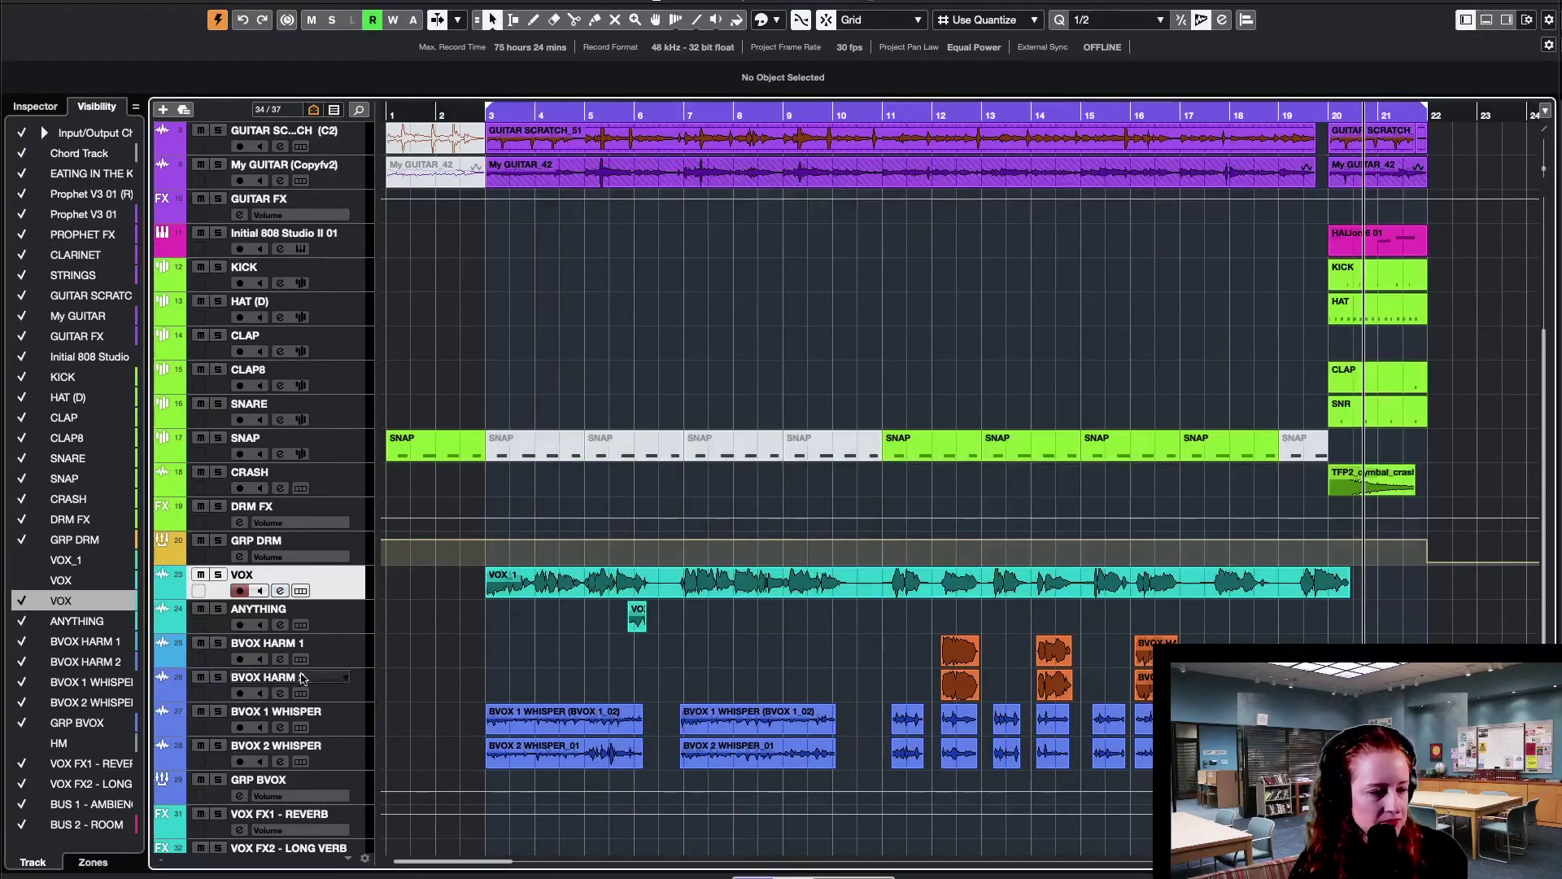
- Add an FX channel track named FX QUADRAFUZZ below VOX, then reopen VOX's channel settings
right_click(332, 591)
mouse_move(382, 591)
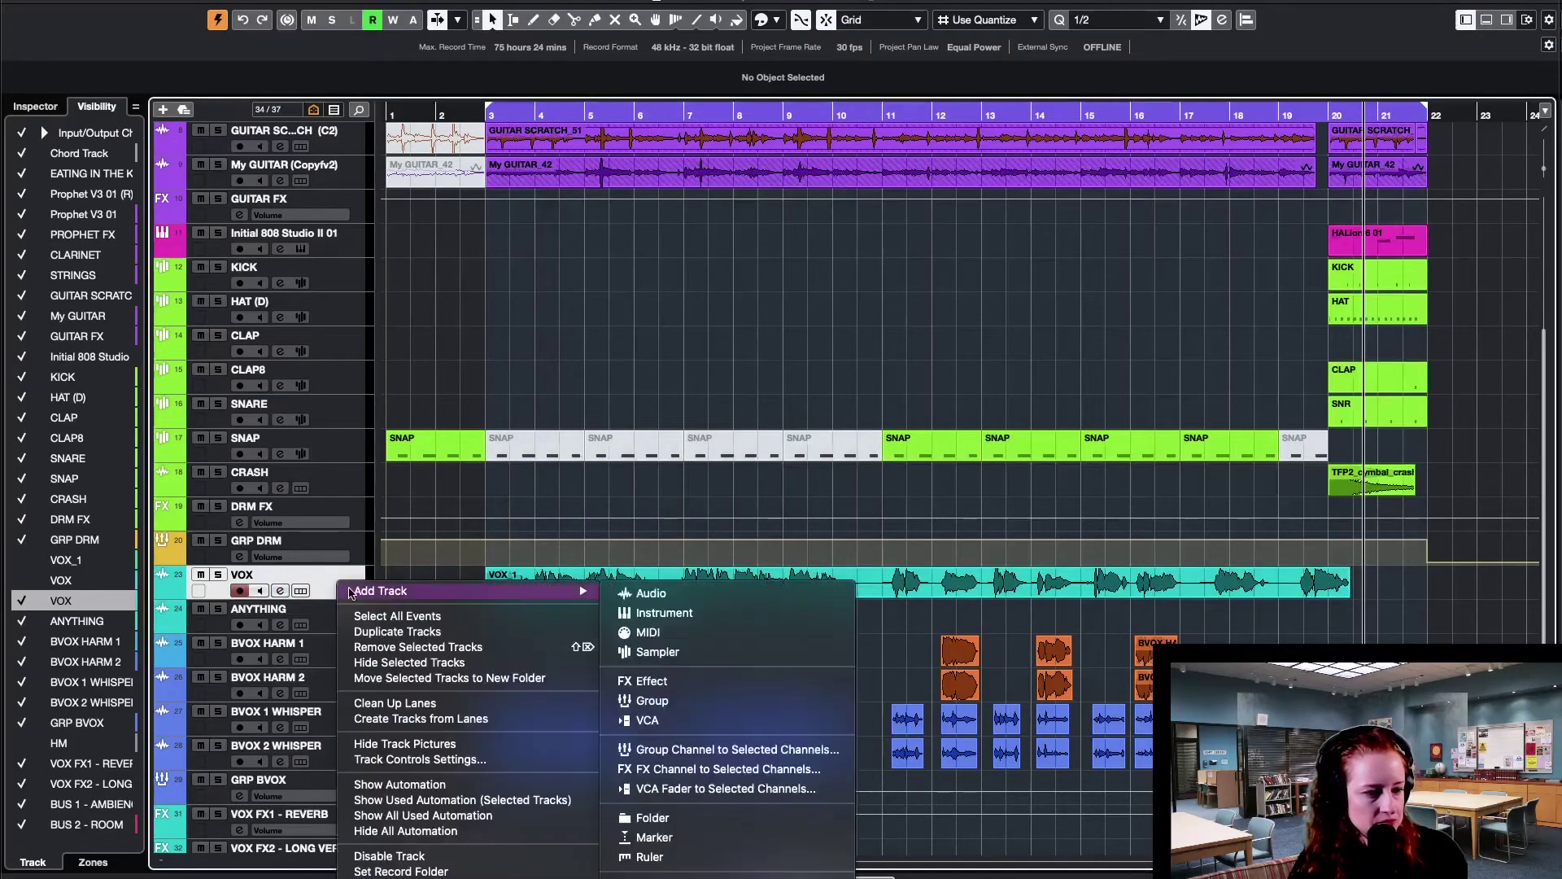
left_click(676, 684)
type("FX QUADRAFUZZ")
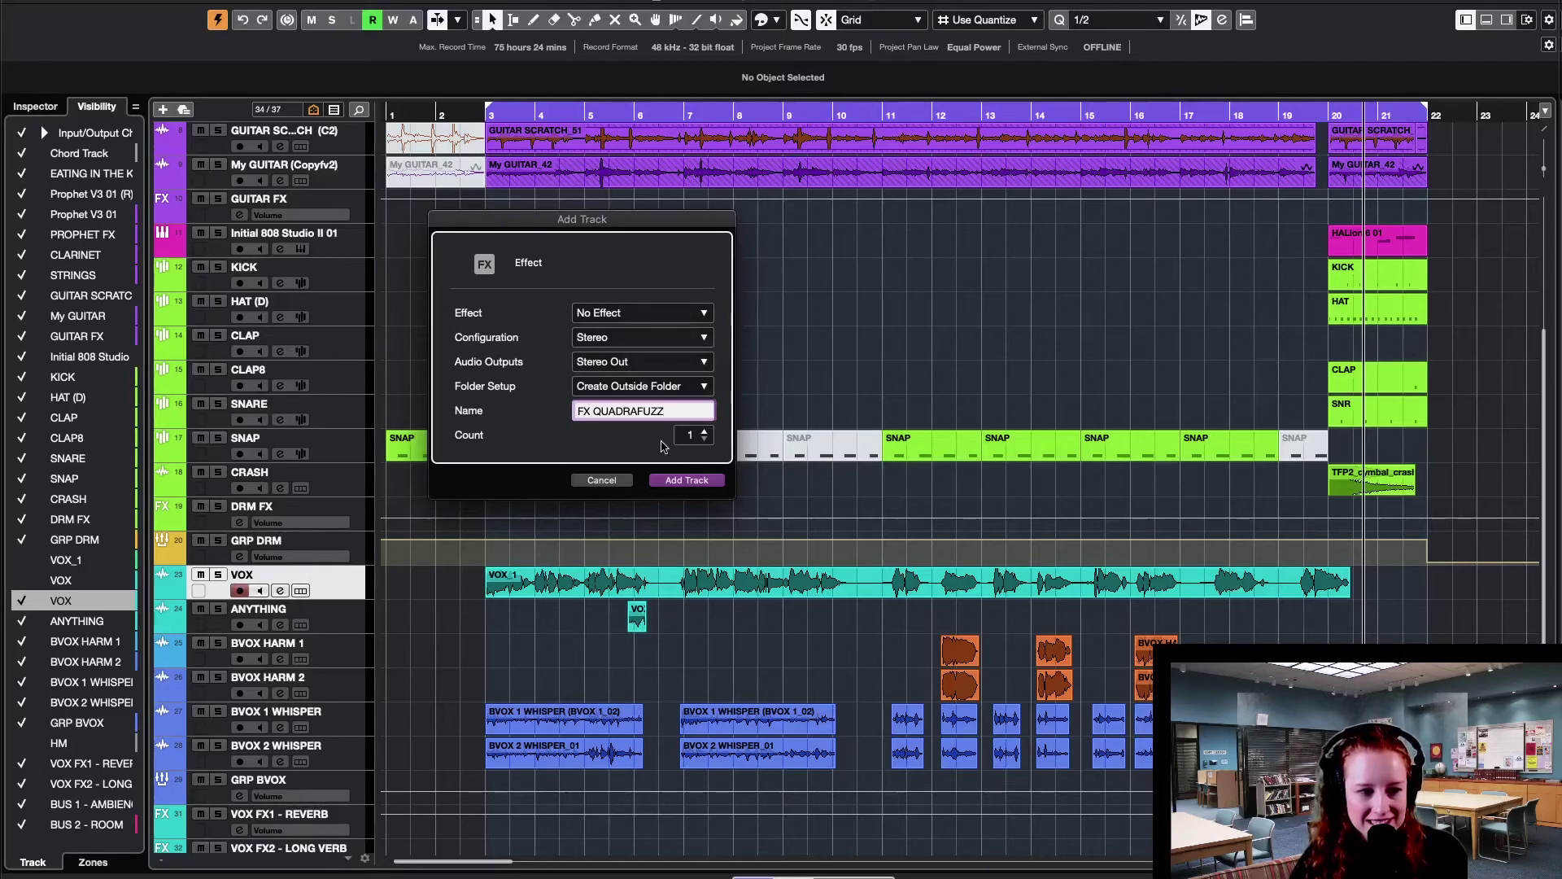
left_click(701, 481)
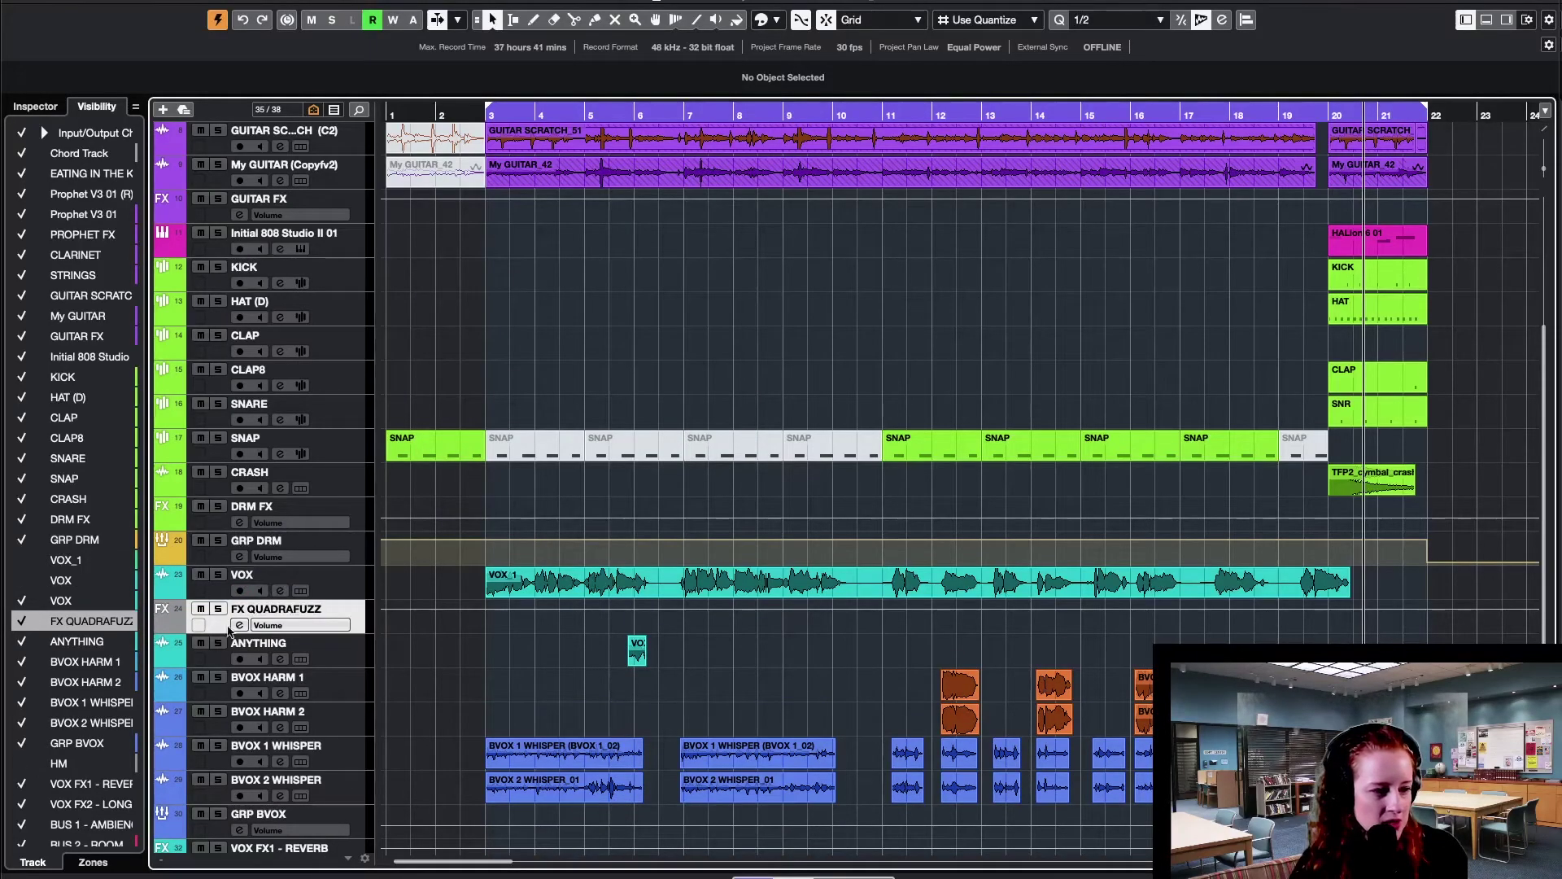
left_click(281, 591)
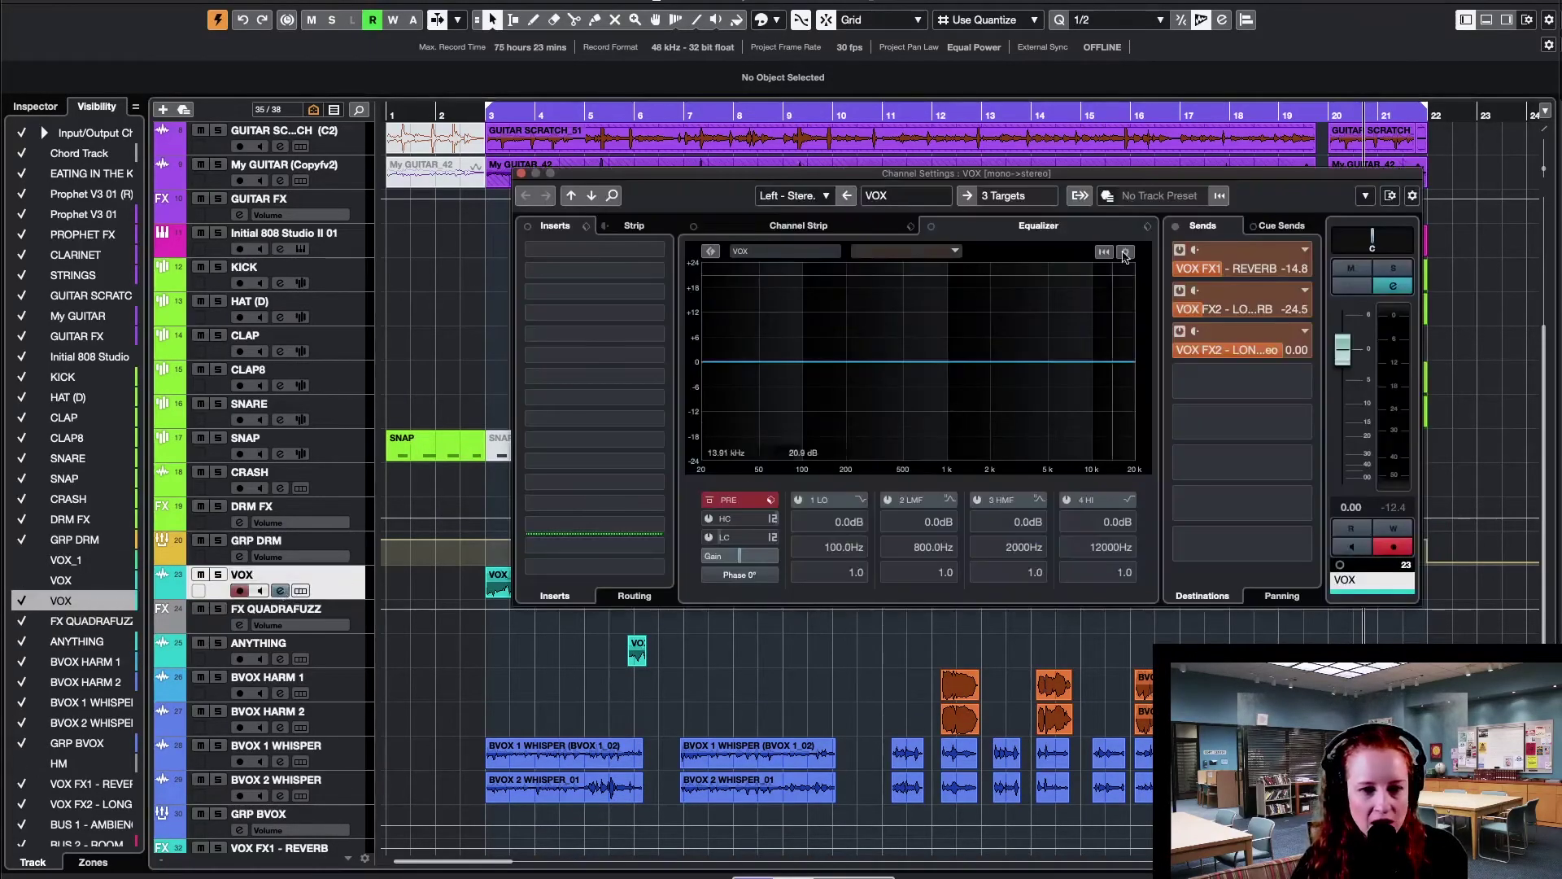
- Bypass VOX's existing sends and route a new send to FX QUADRAFUZZ
left_click(1176, 227)
left_click(1306, 379)
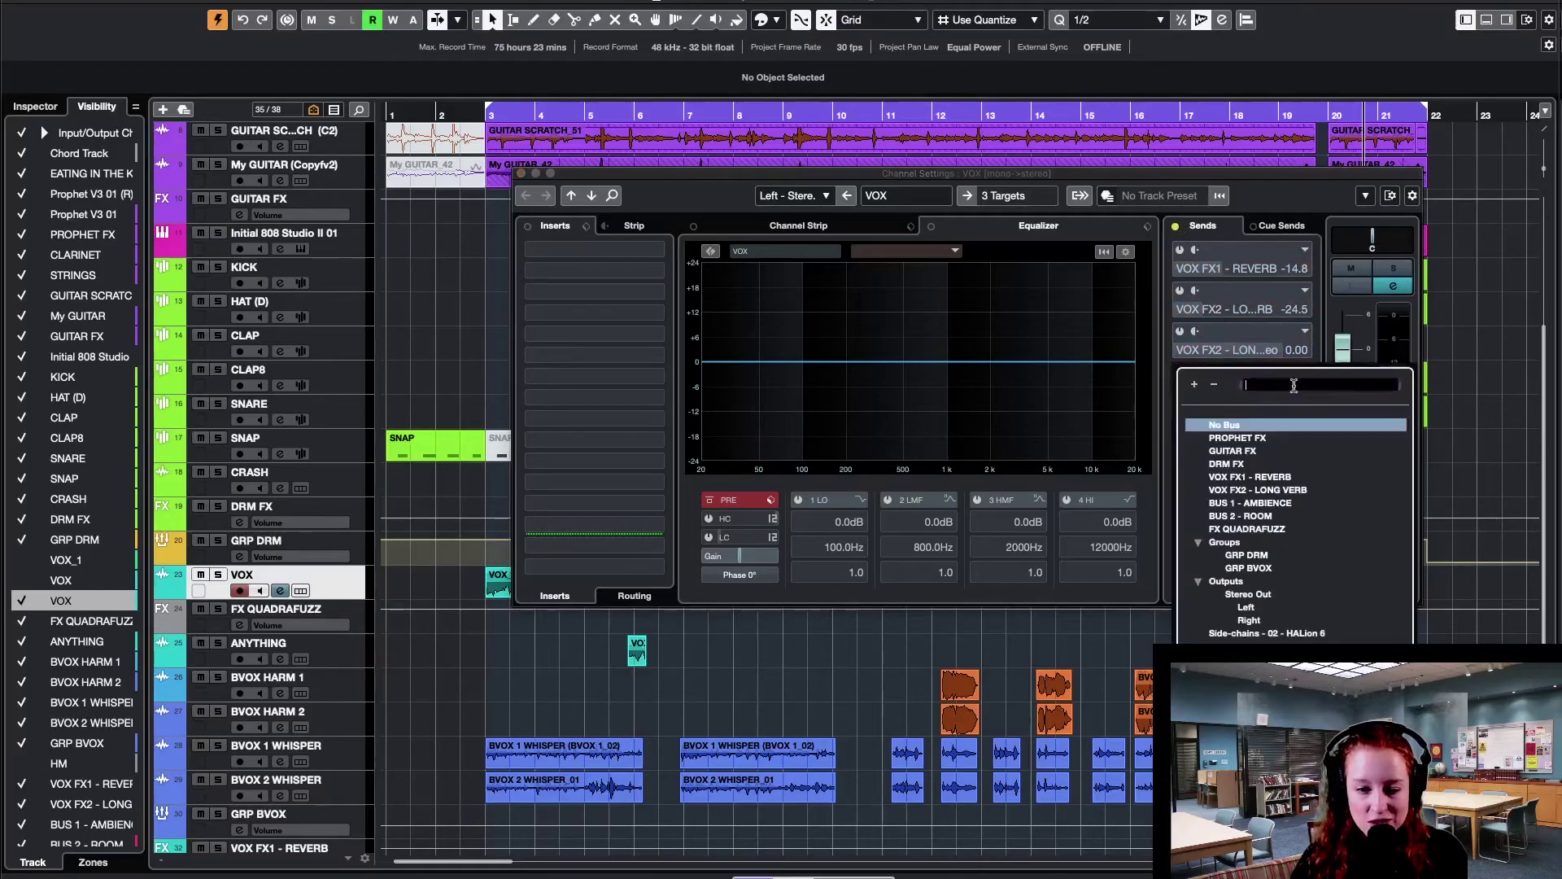
left_click(1247, 530)
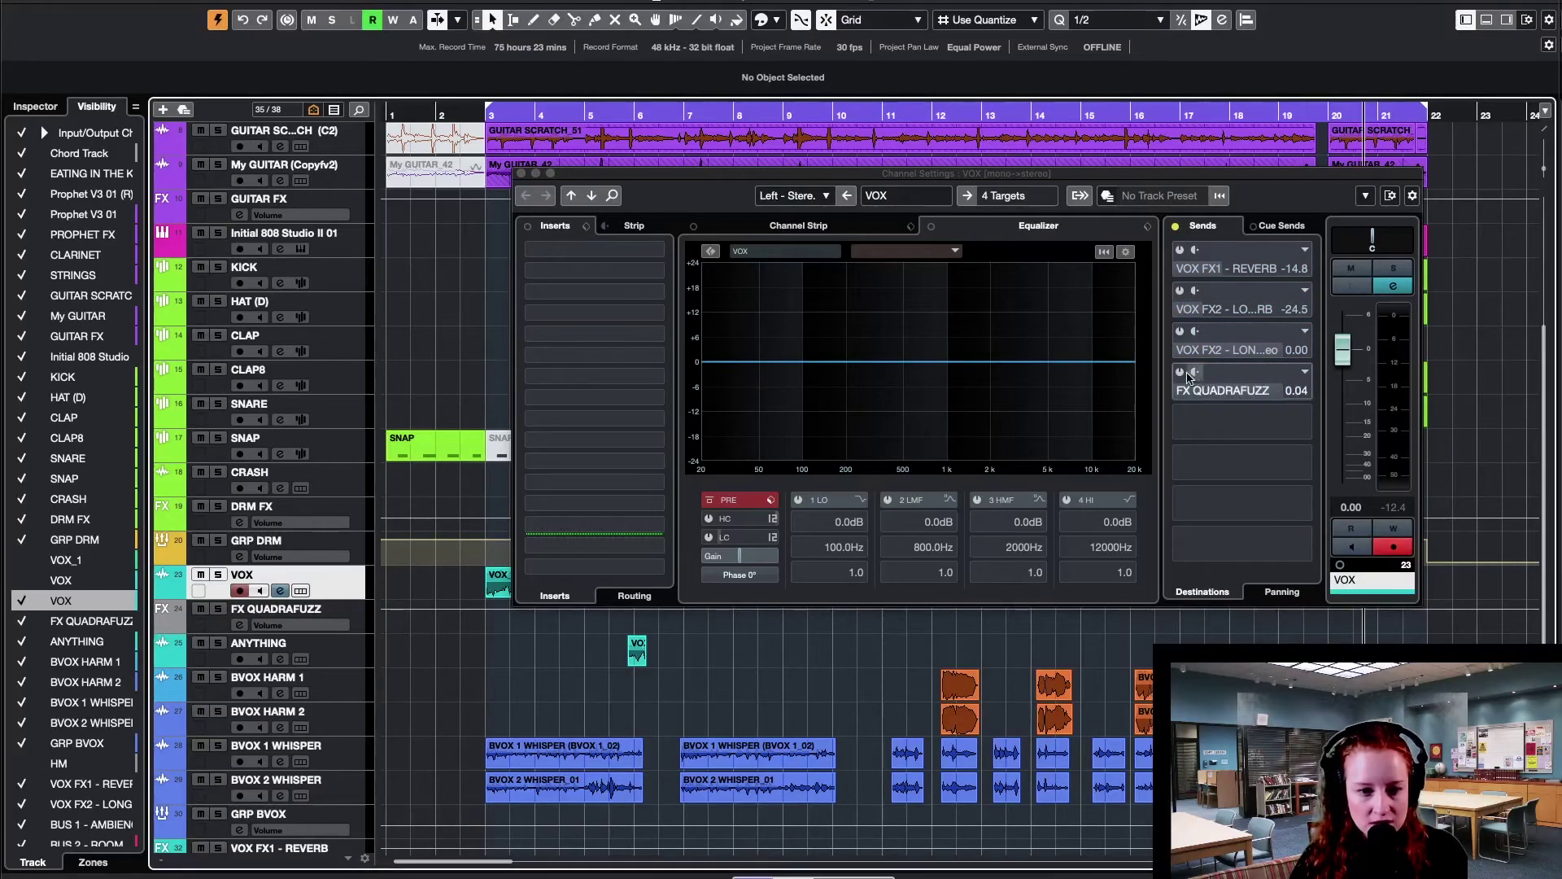
- Load Quadrafuzz v2 into FX QUADRAFUZZ's first insert by searching 'quad'
left_click(253, 624)
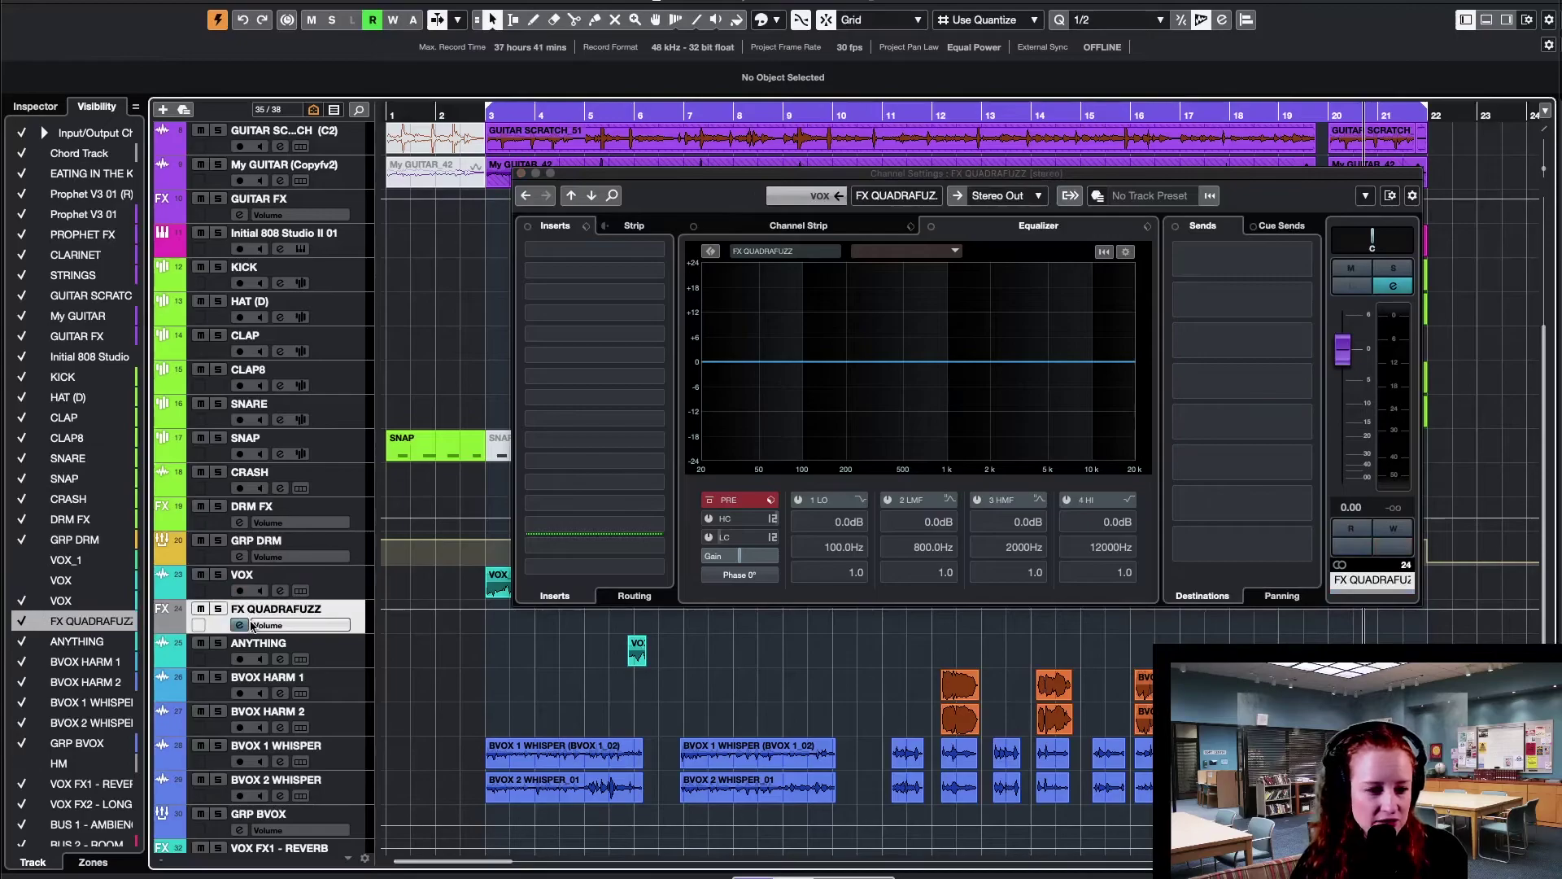
left_click(594, 249)
type("quad")
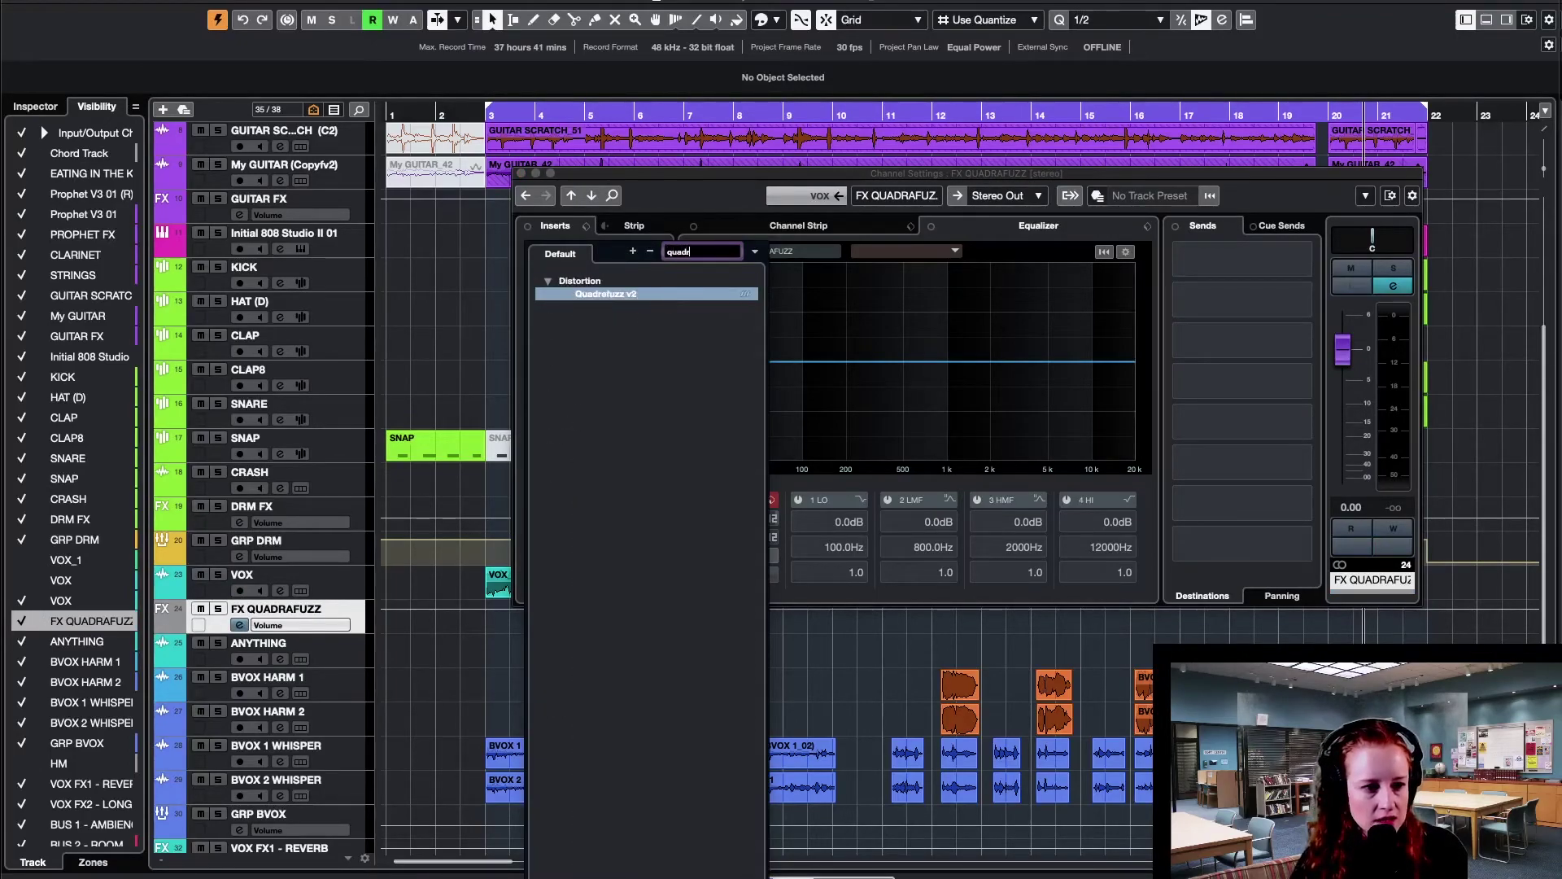
key("Return")
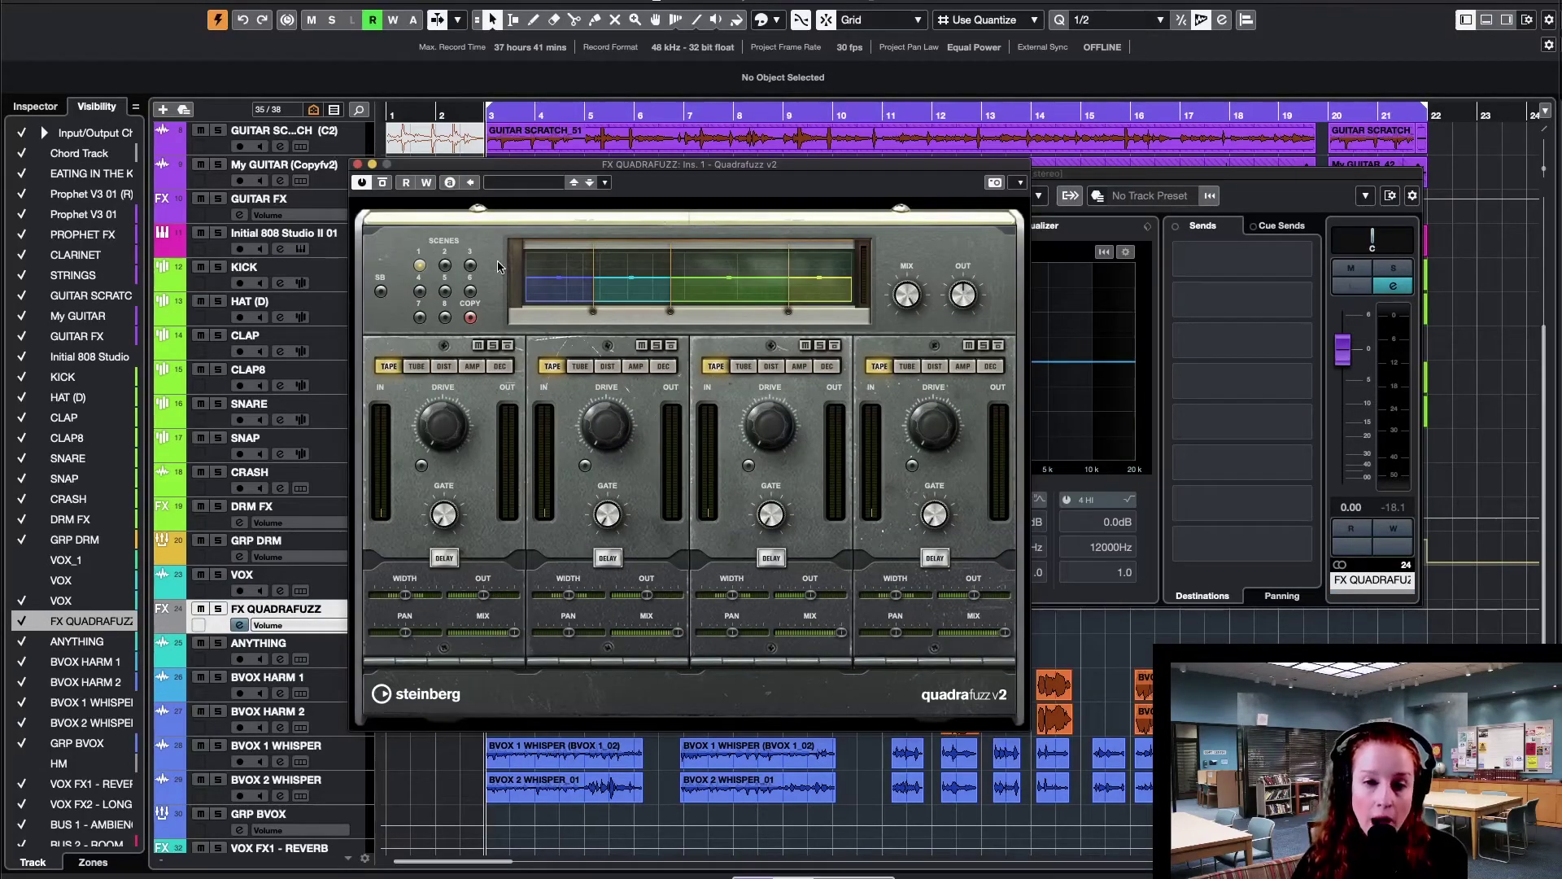
- Make Quadrafuzz one band with delay on, then adjust its width and lower the output during playback
left_click(382, 292)
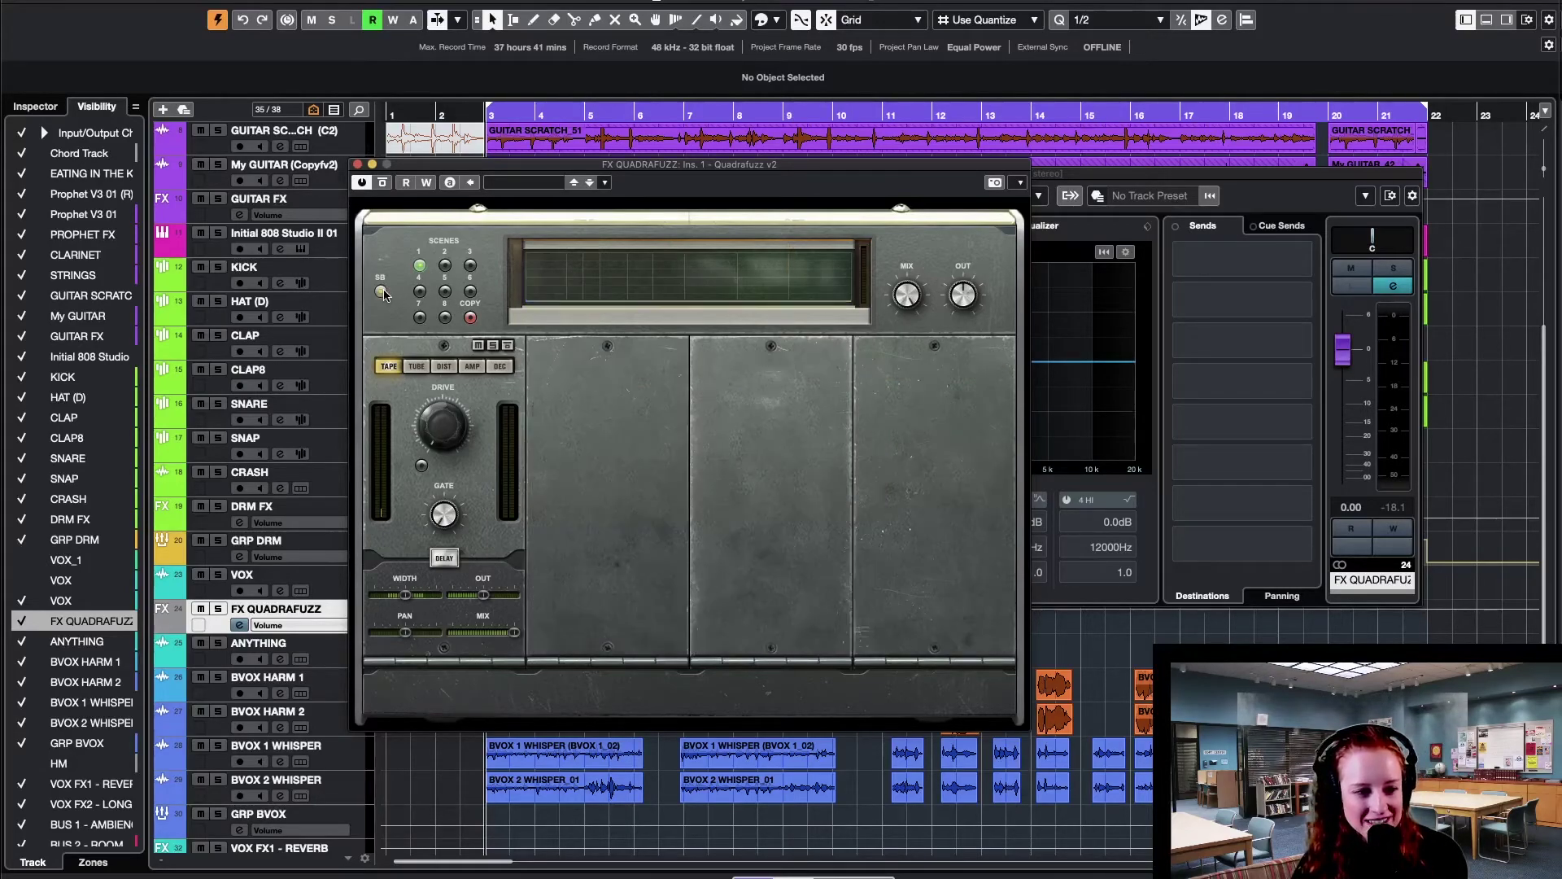
left_click(445, 558)
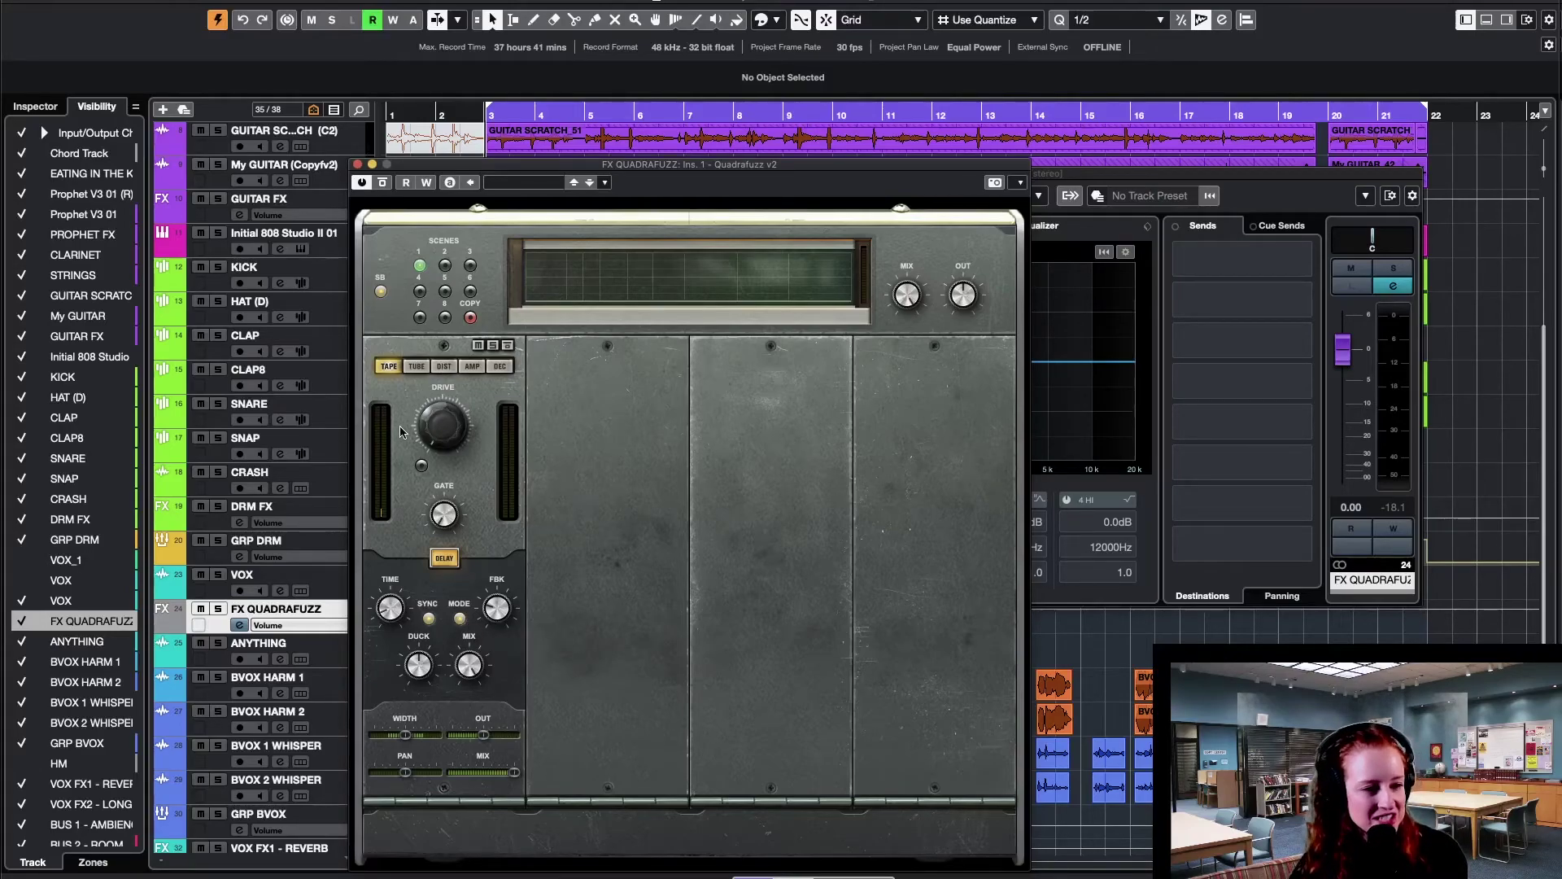
key("space")
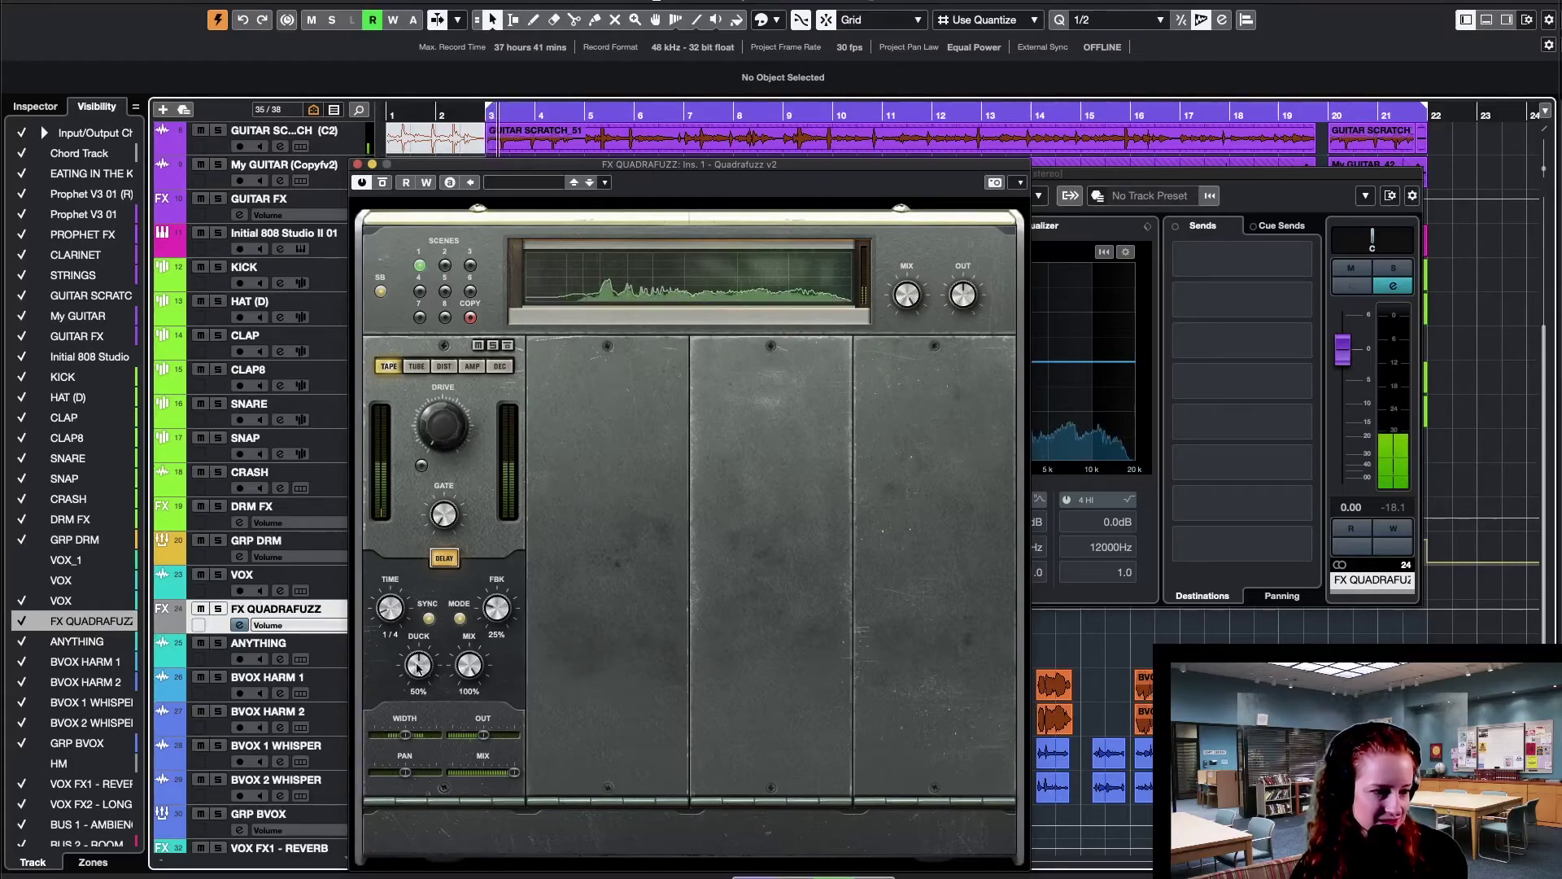
left_click_drag(406, 728, 431, 734)
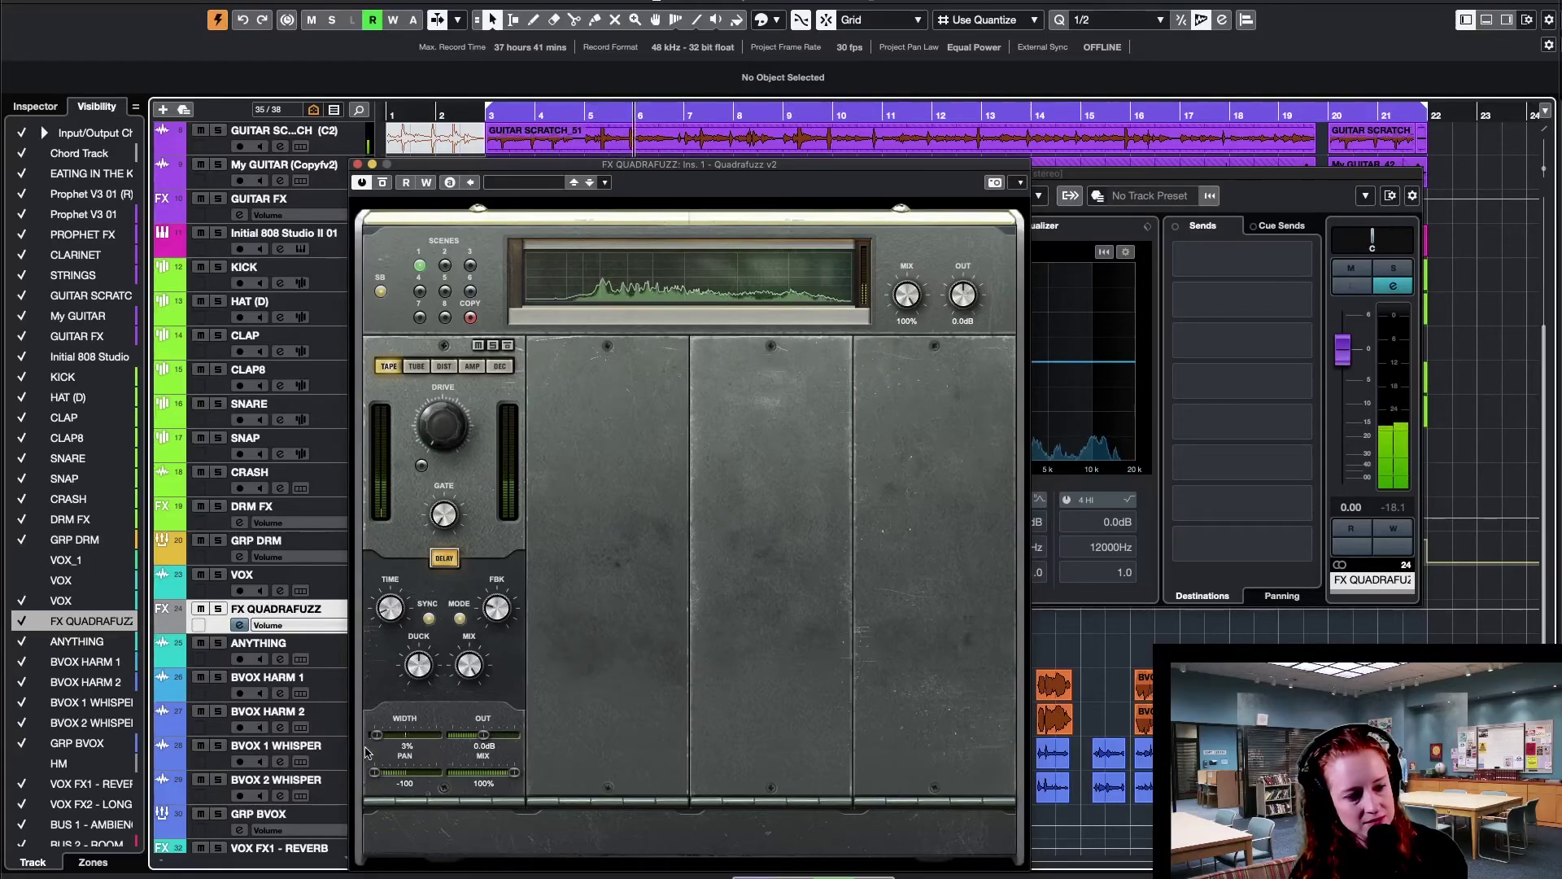
left_click_drag(366, 752, 405, 783)
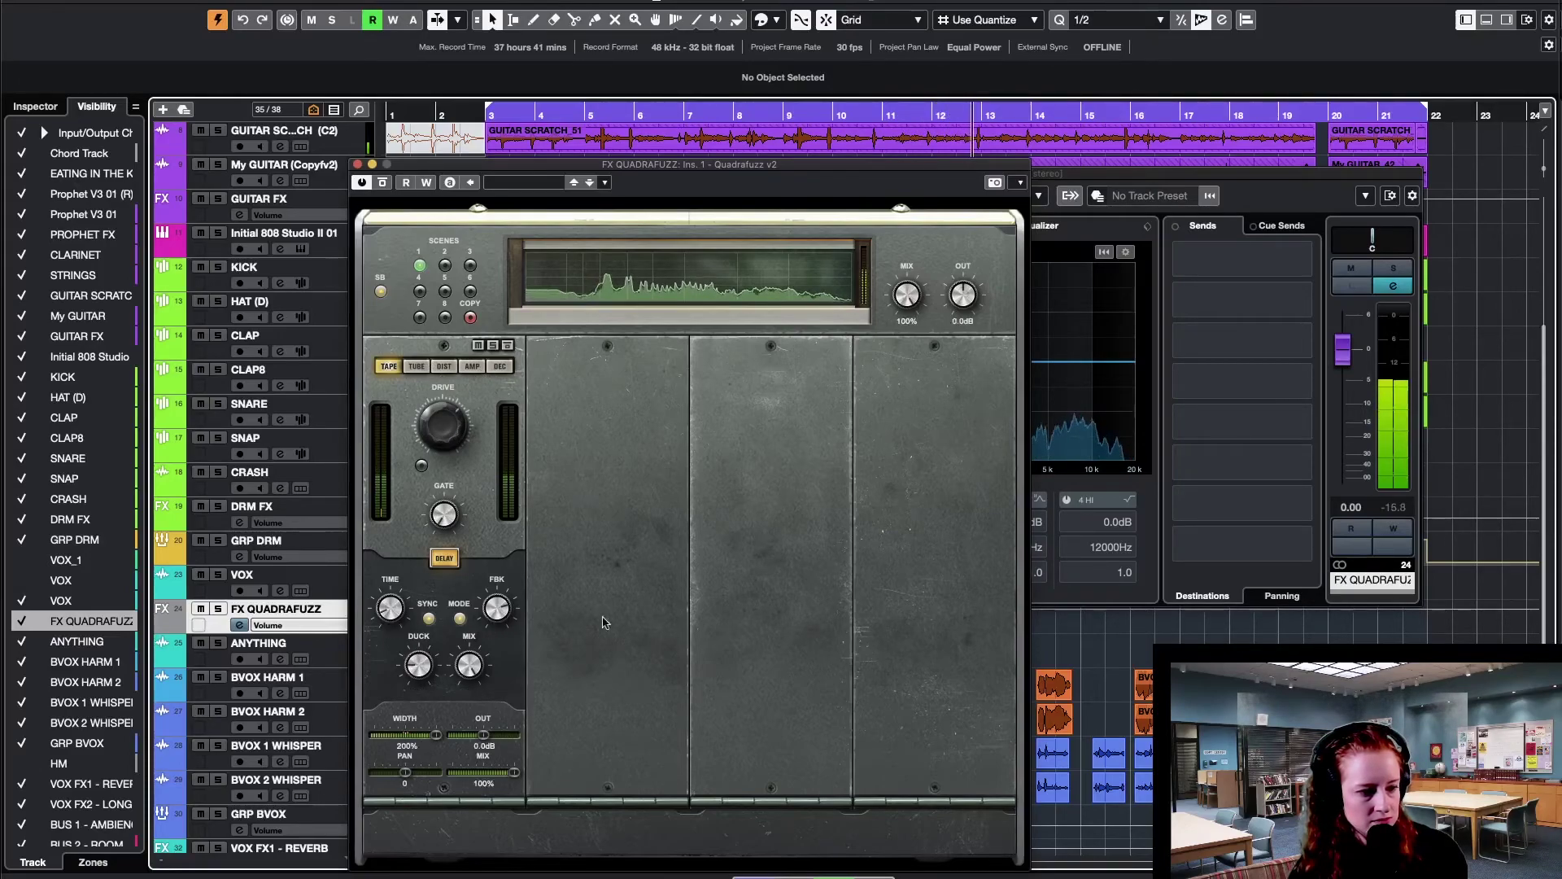
left_click_drag(962, 297, 955, 303)
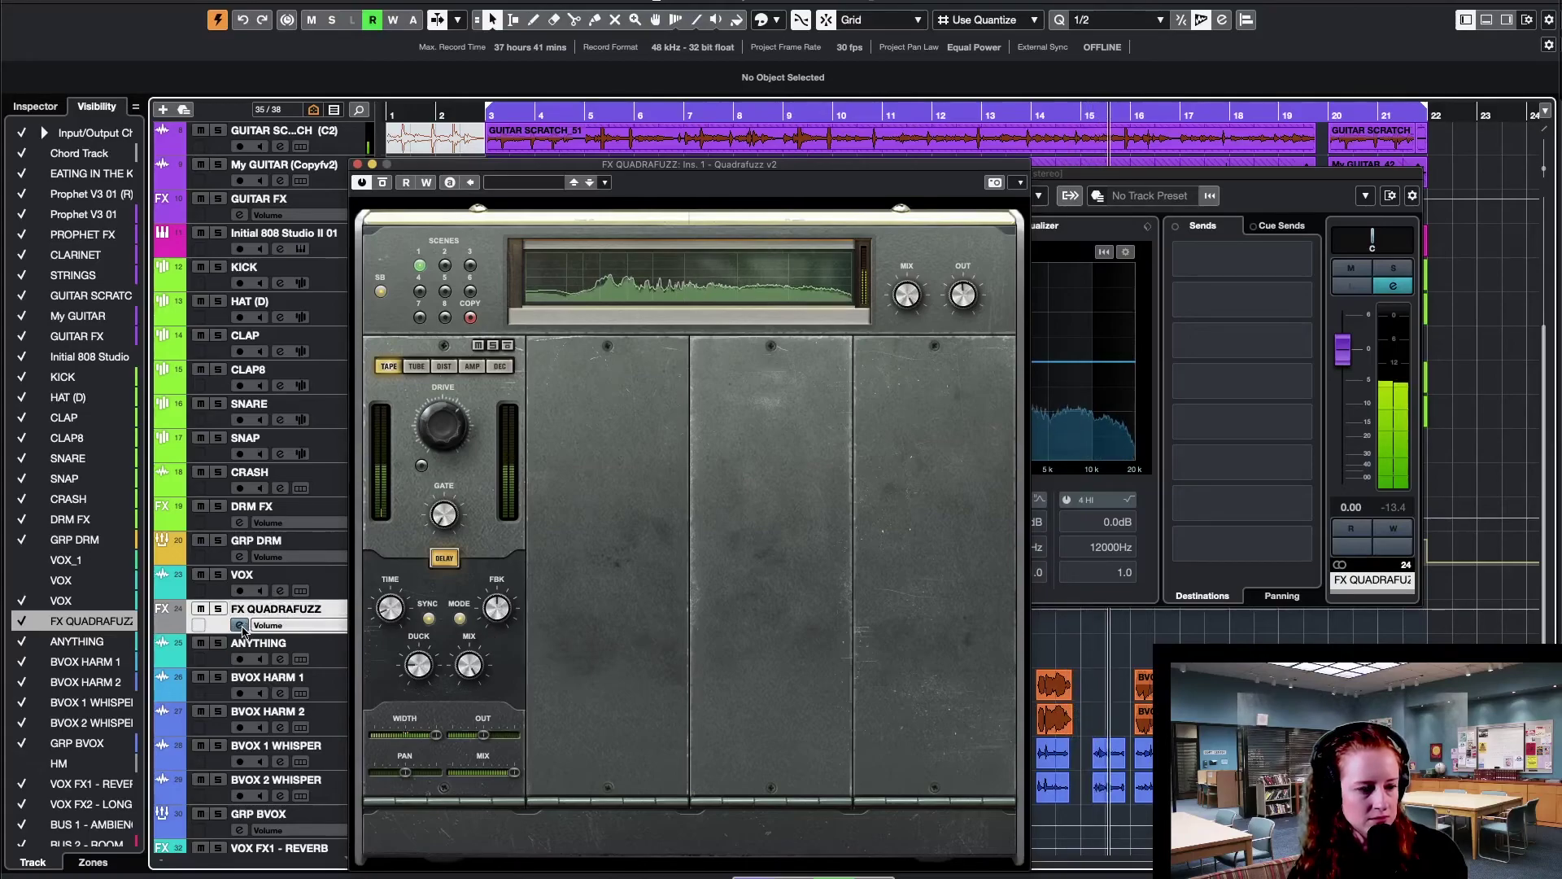
- Lower the VOX send to FX QUADRAFUZZ to -15.5 dB
left_click(279, 590)
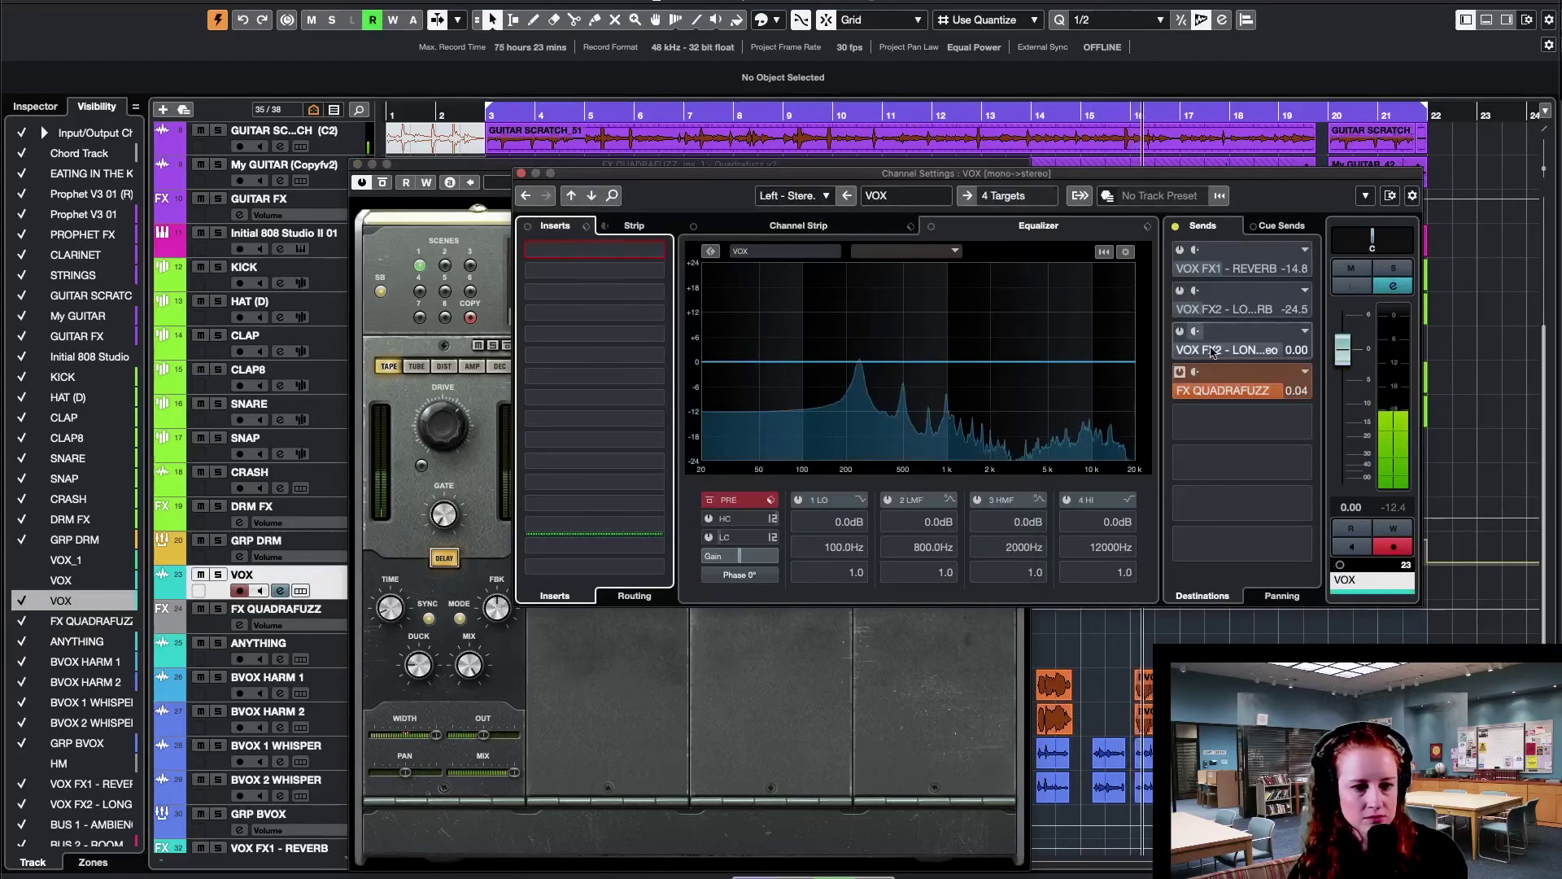
left_click_drag(1245, 391, 1212, 390)
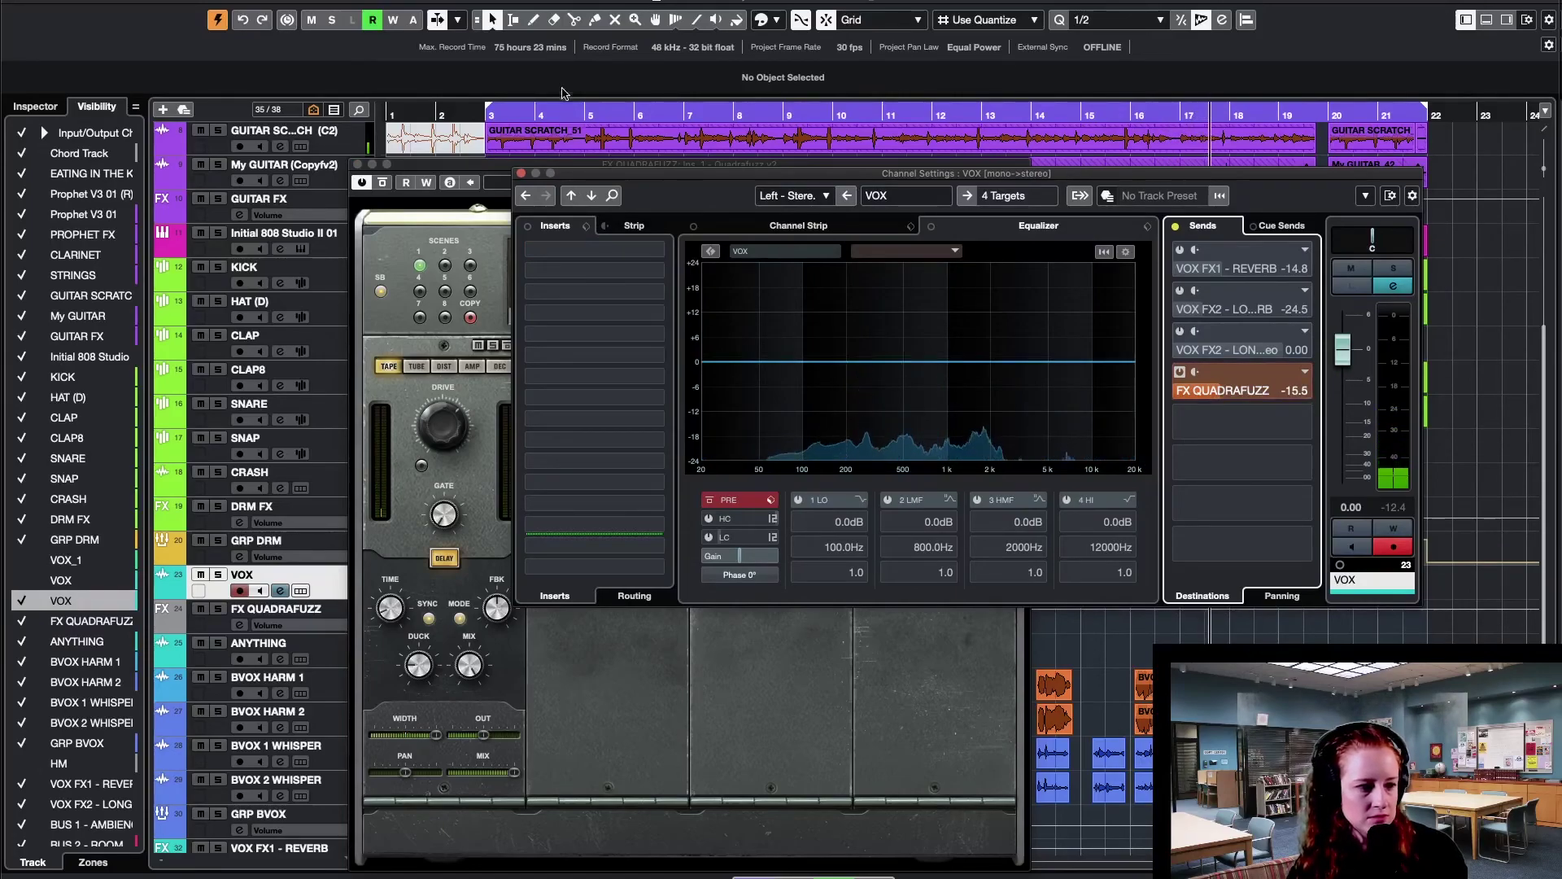
left_click(521, 173)
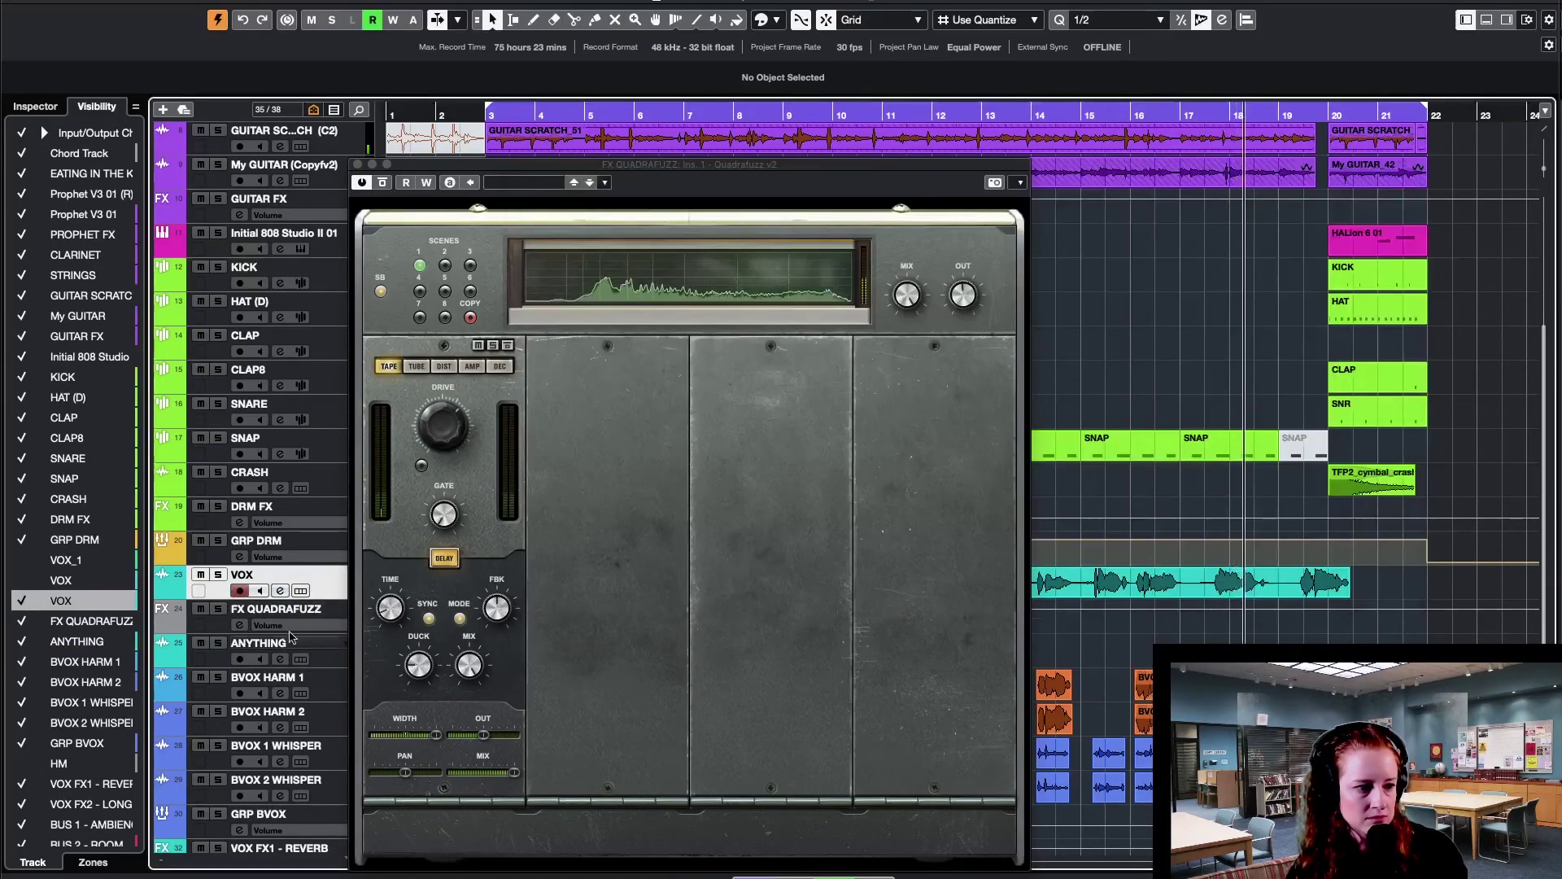
- Enable the low-cut and high-cut filters on the FX QUADRAFUZZ channel
left_click(239, 625)
left_click(594, 249)
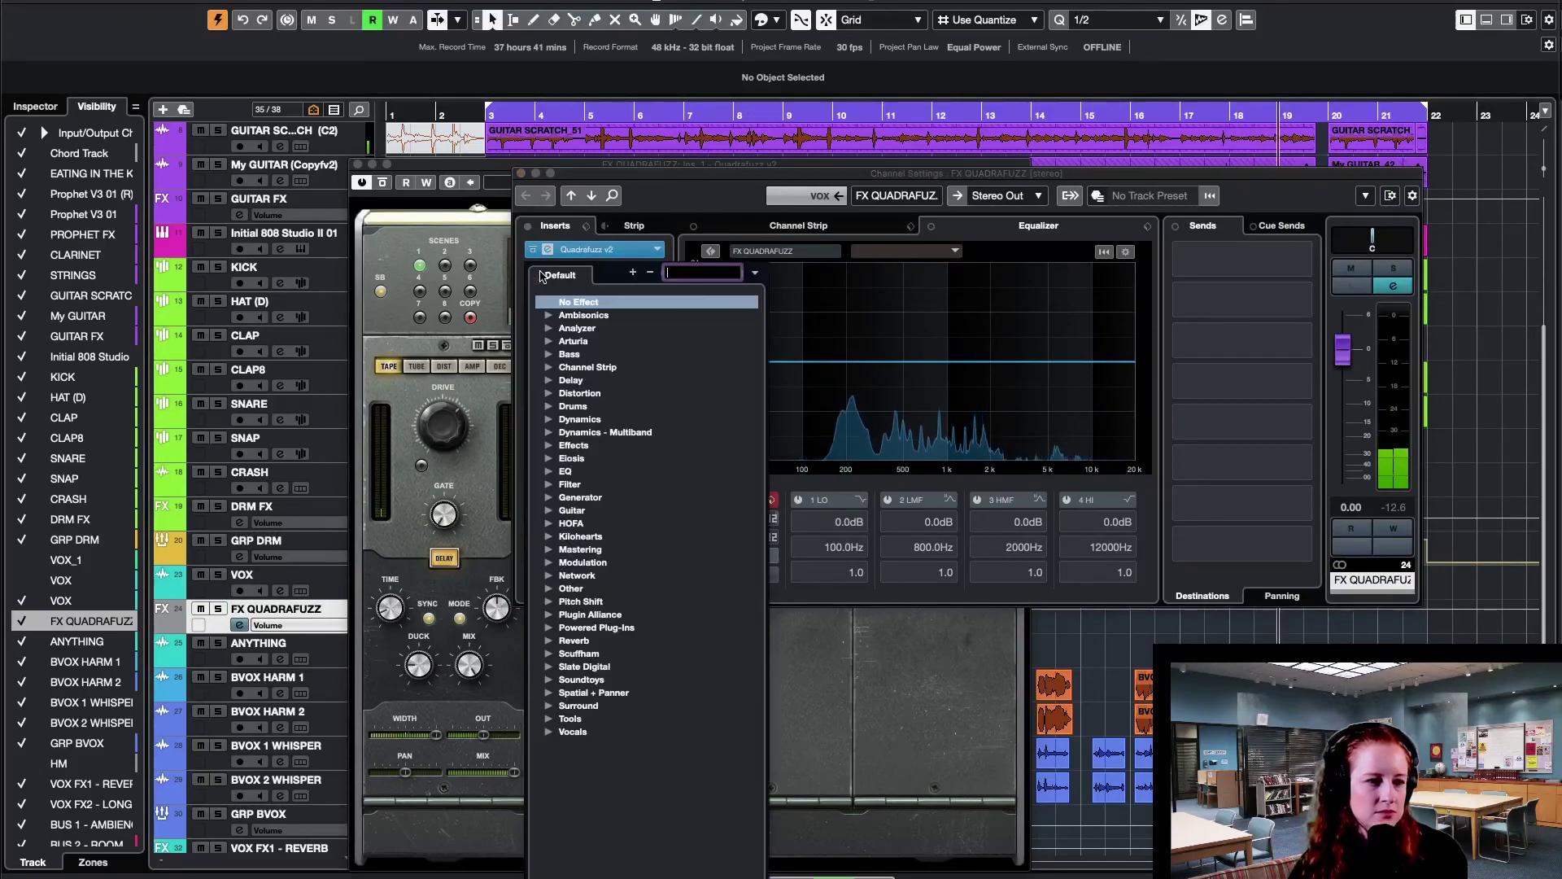
key("Escape")
left_click(719, 536)
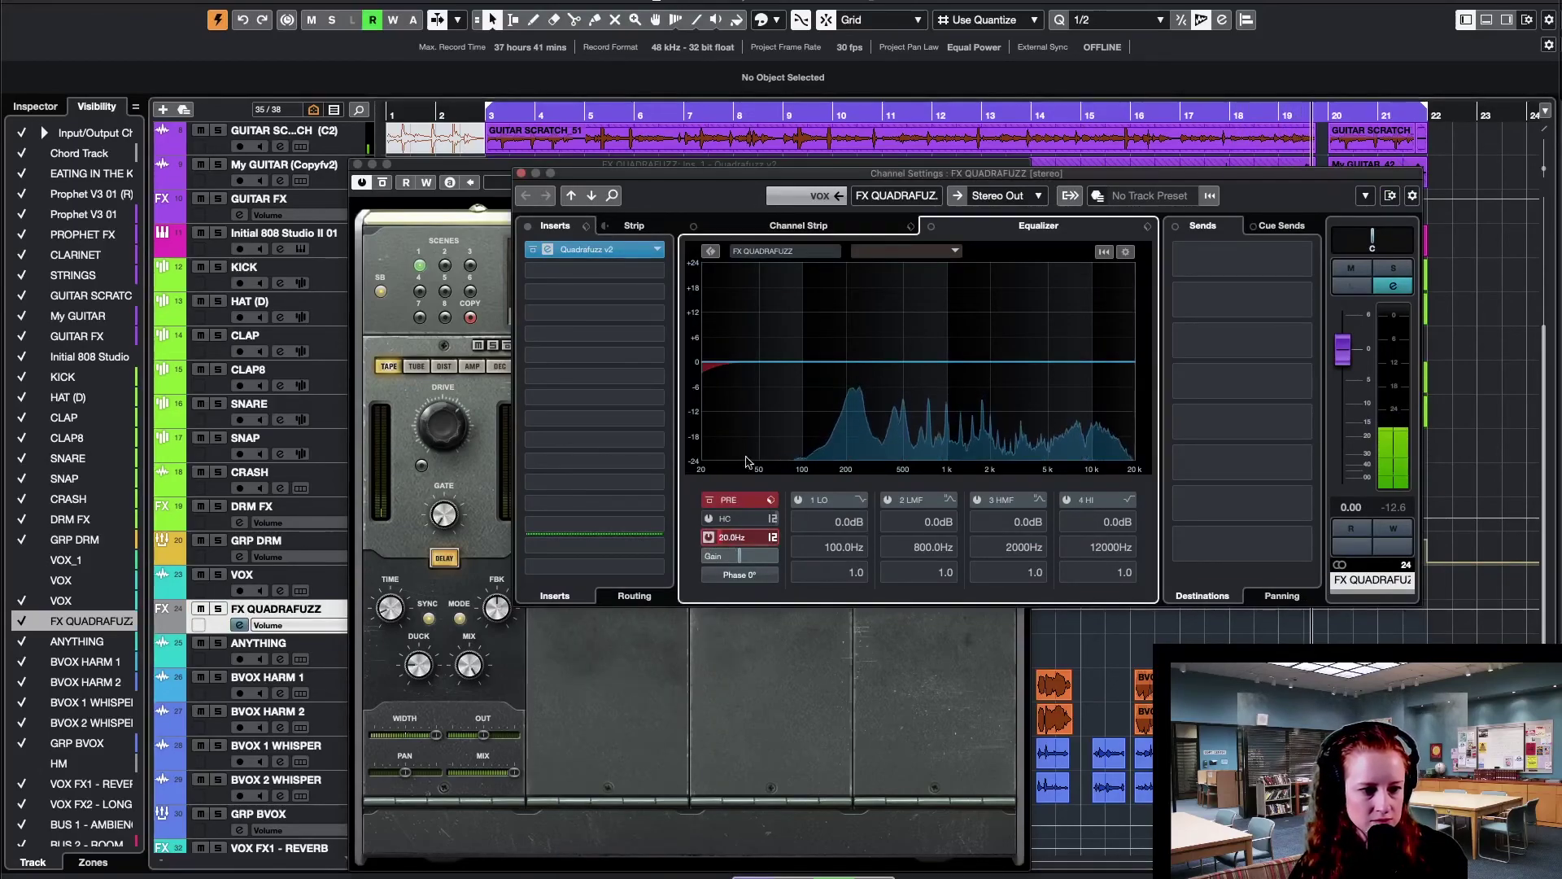
left_click_drag(732, 525, 619, 309)
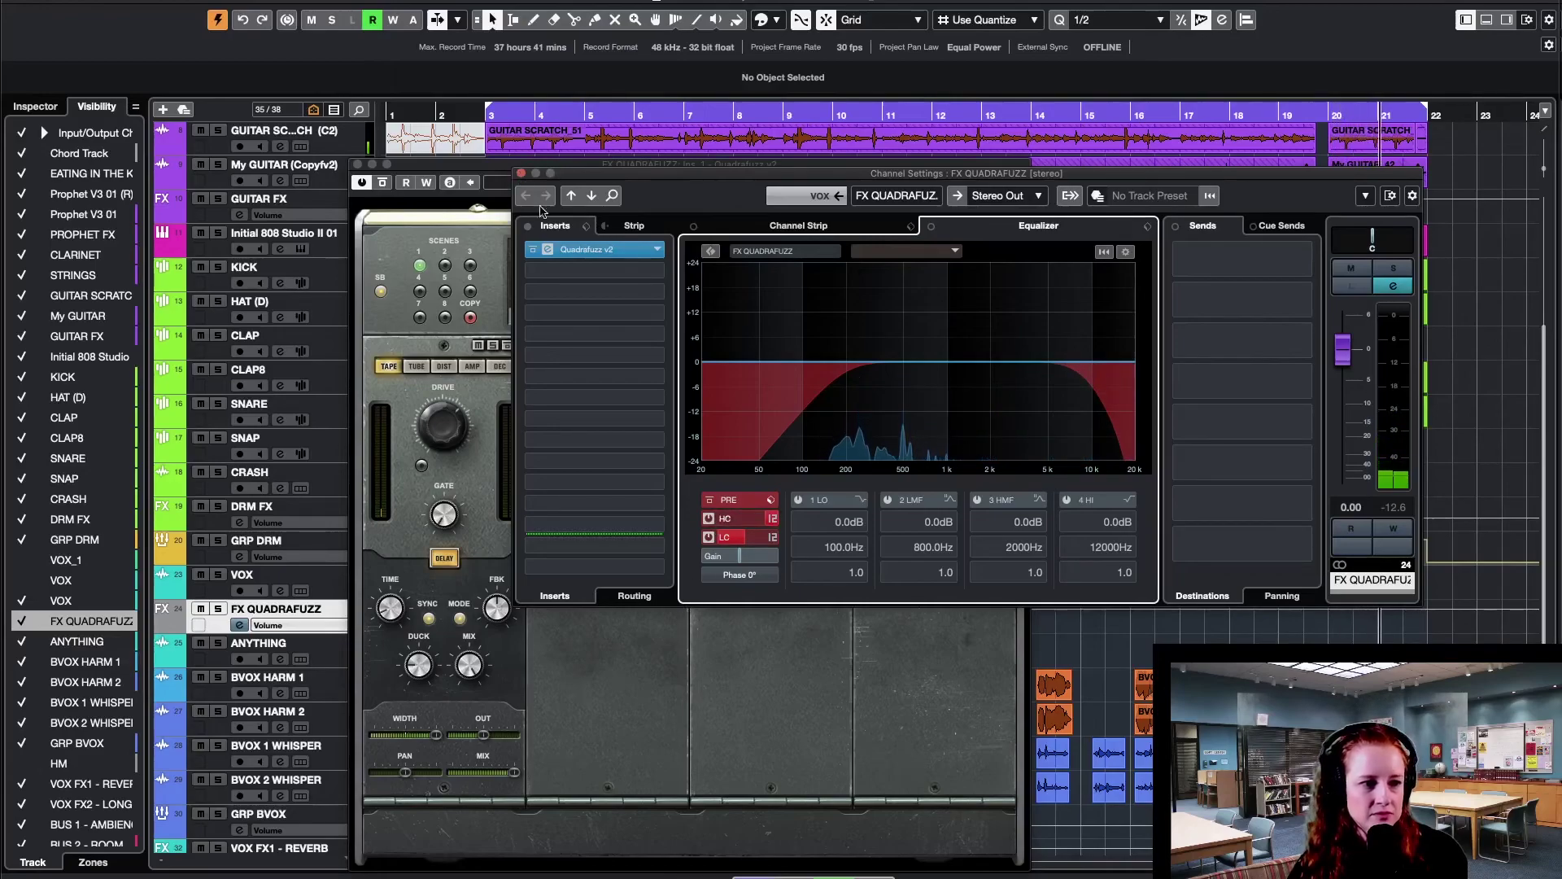
left_click(521, 174)
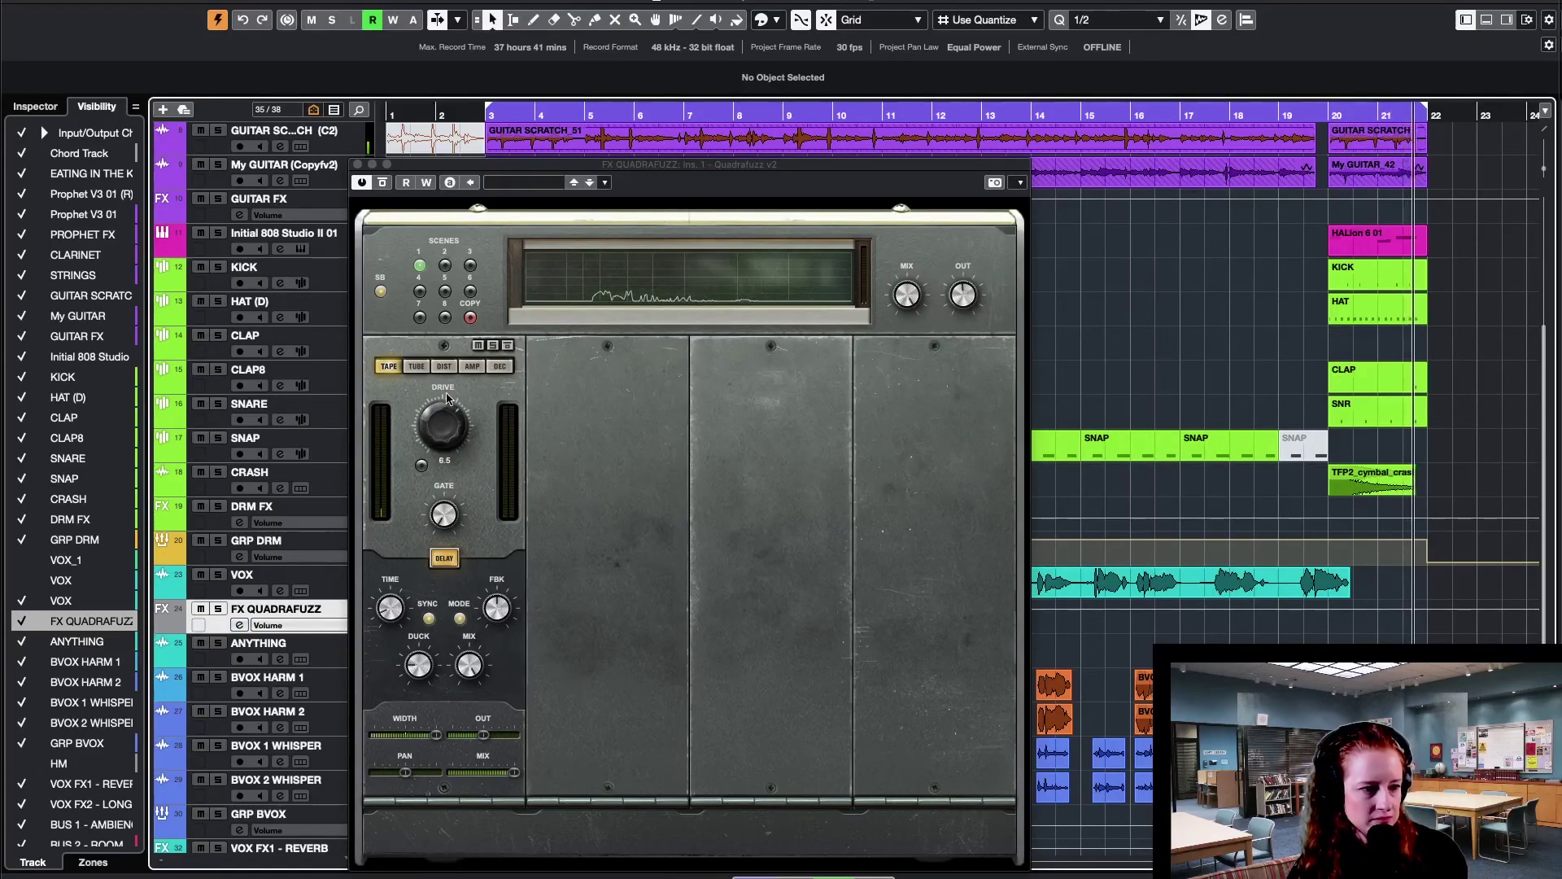
- Audition distortion, decimator and amp, raise drive from 4.6 to 8.9, and settle on tube
left_click(441, 365)
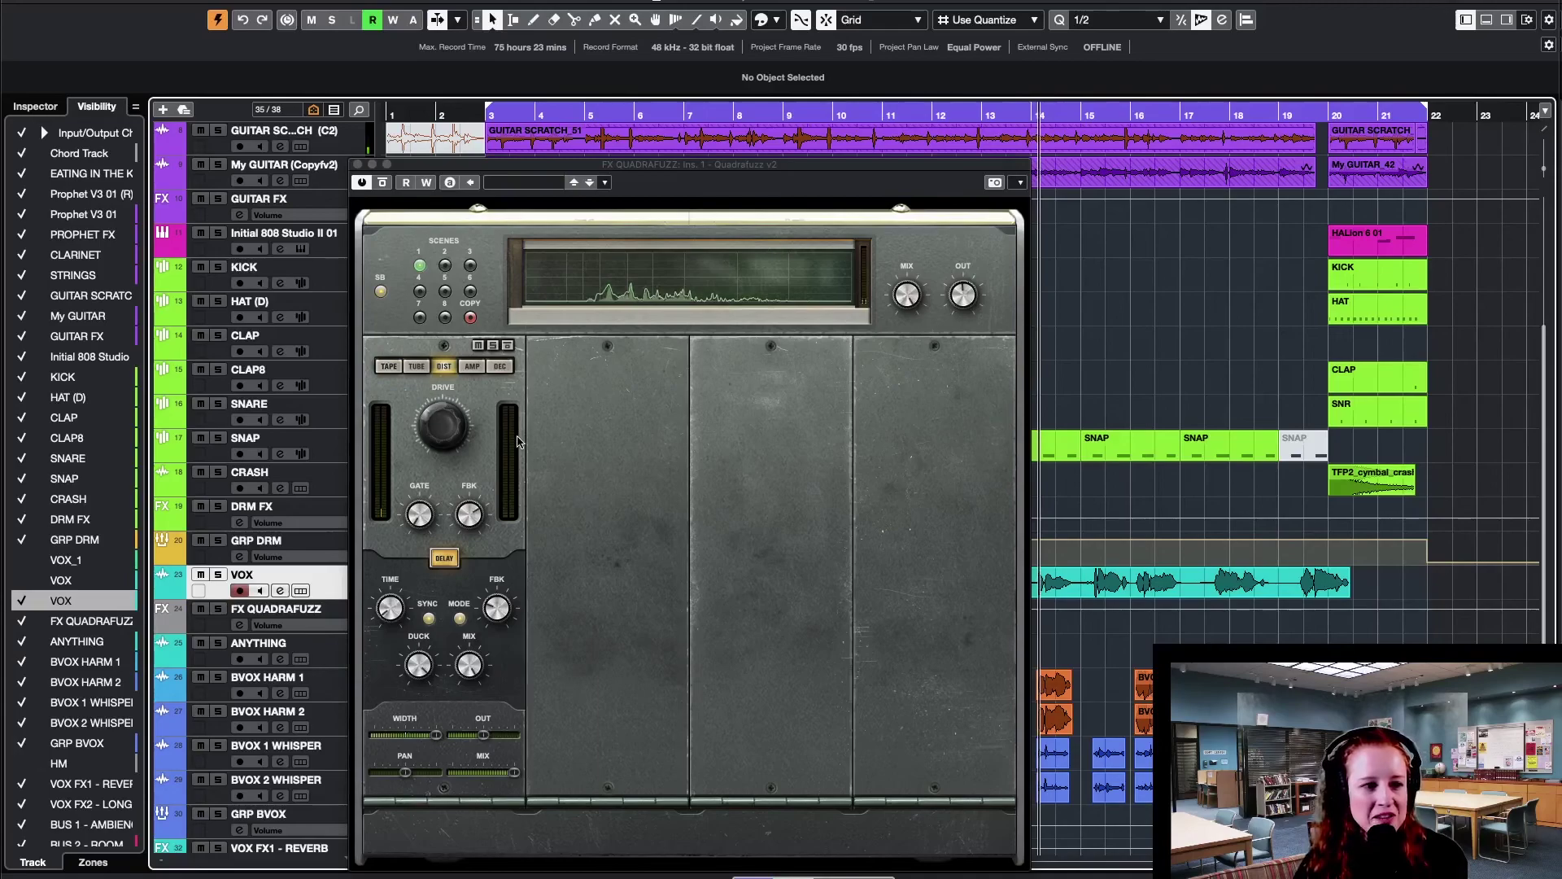
left_click(500, 366)
left_click(500, 367)
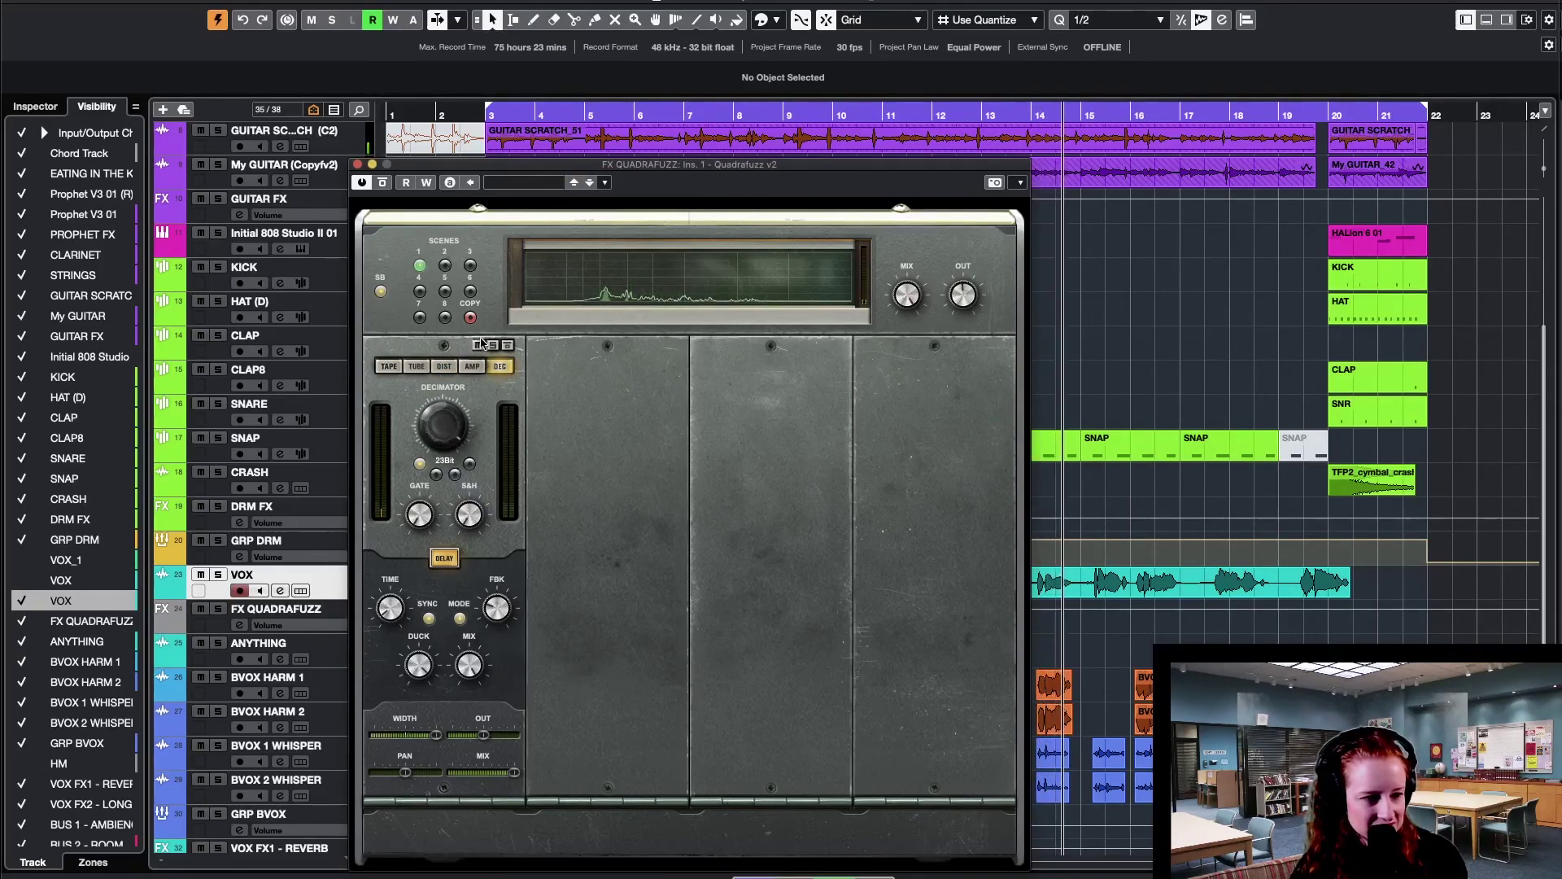
left_click(443, 368)
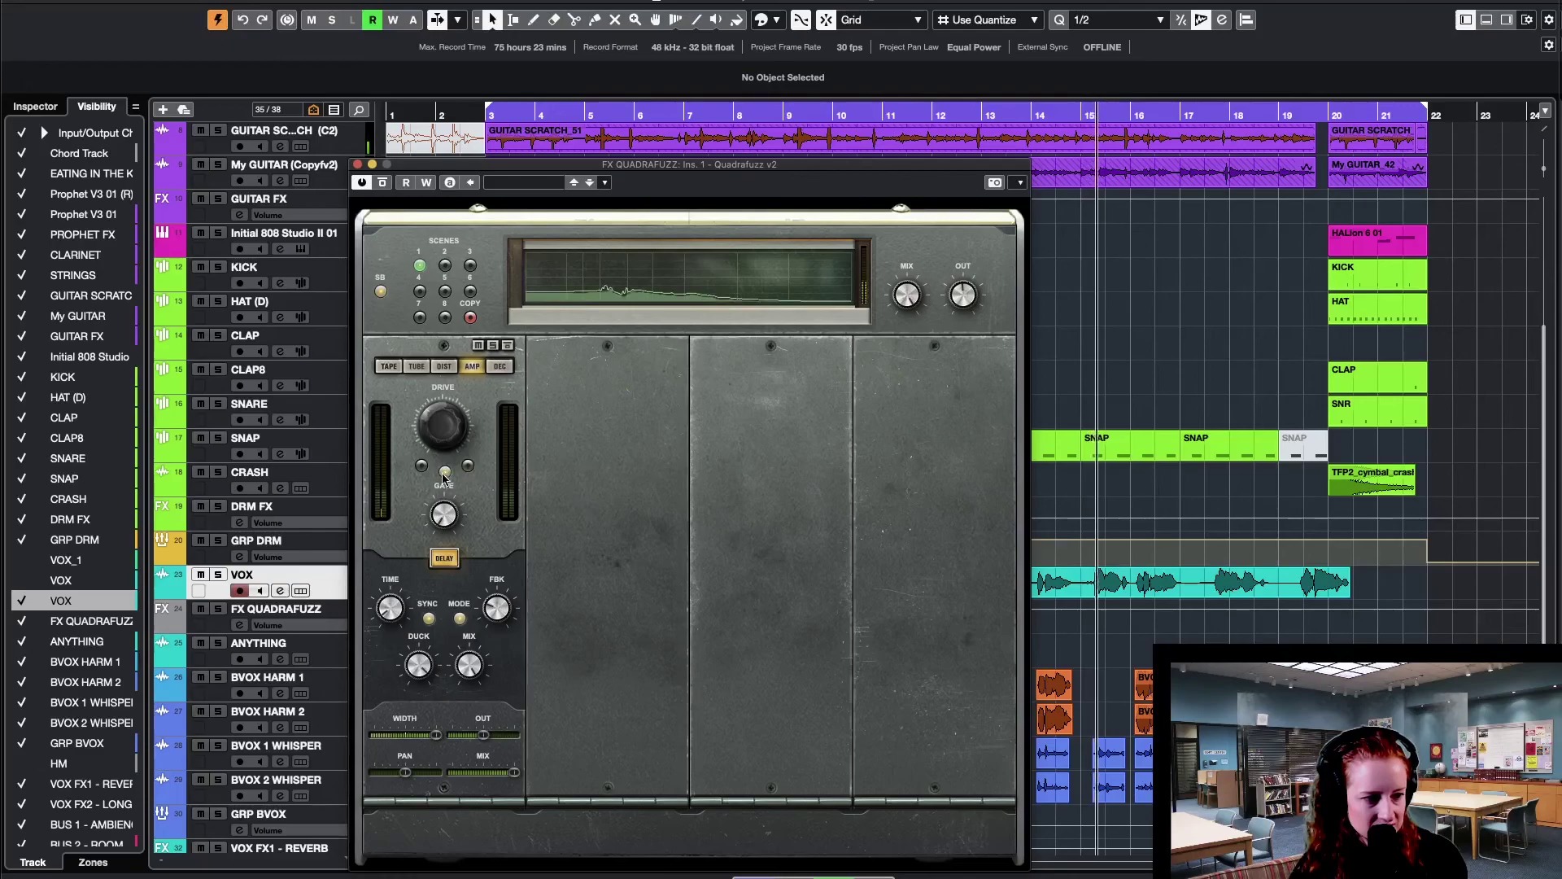
left_click_drag(440, 409, 438, 341)
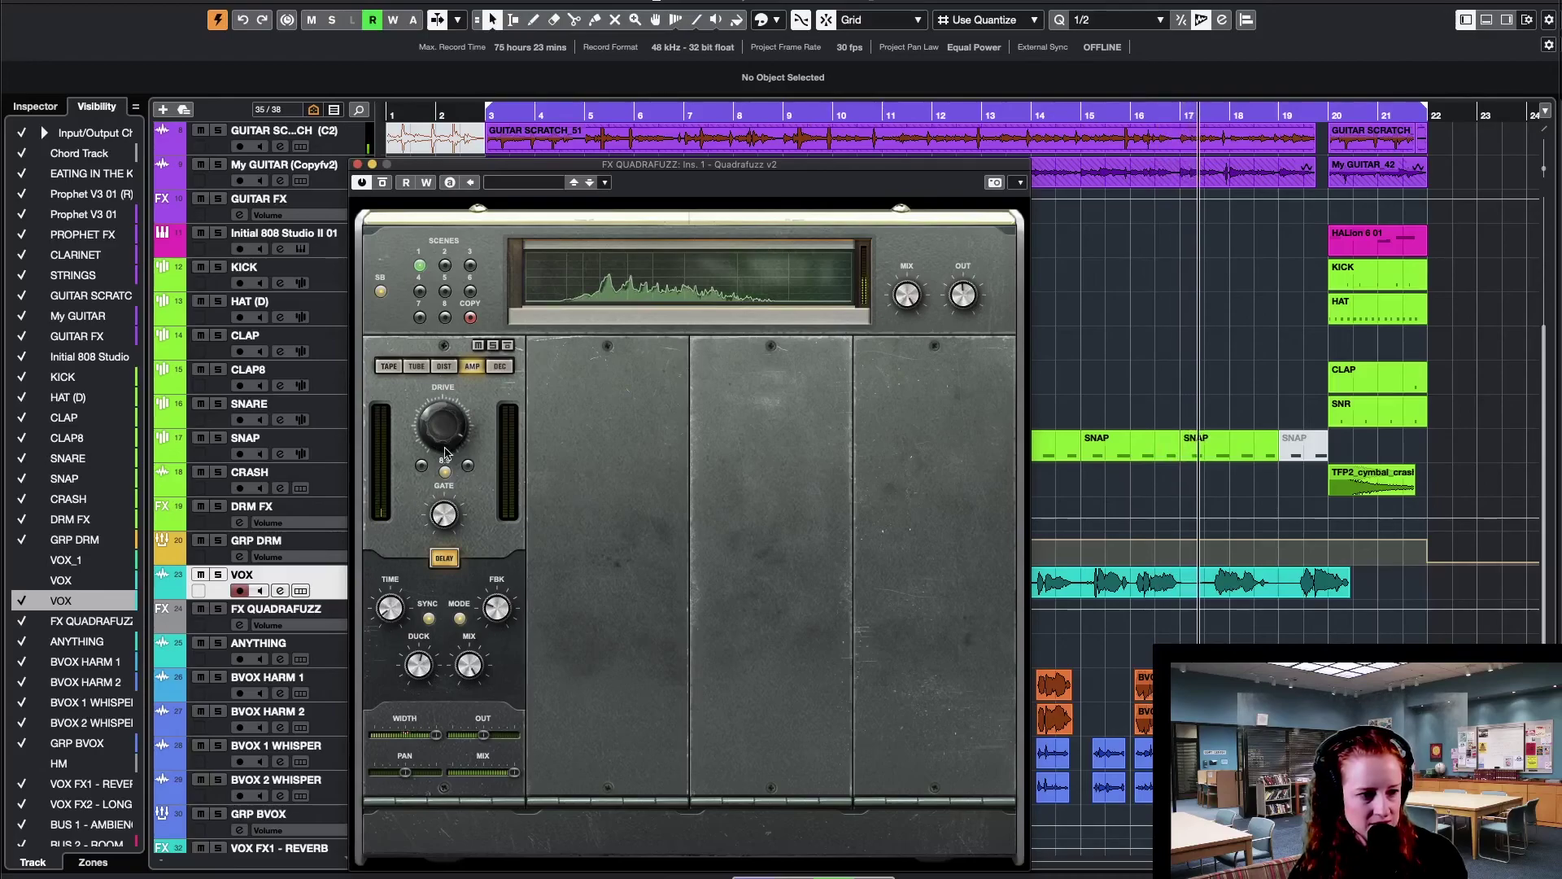
left_click(415, 366)
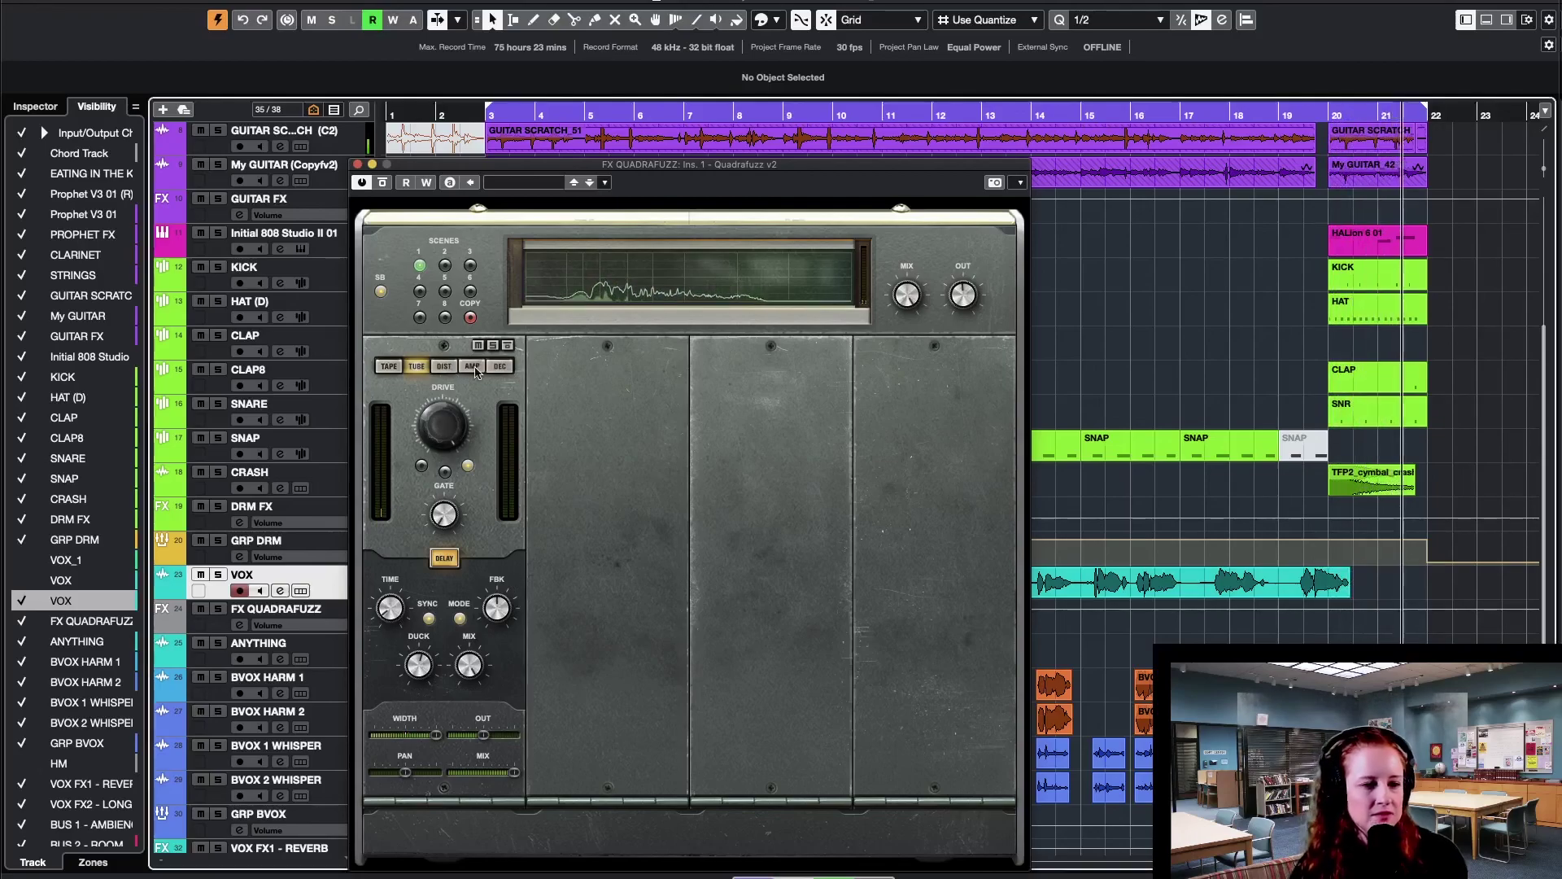
left_click(935, 167)
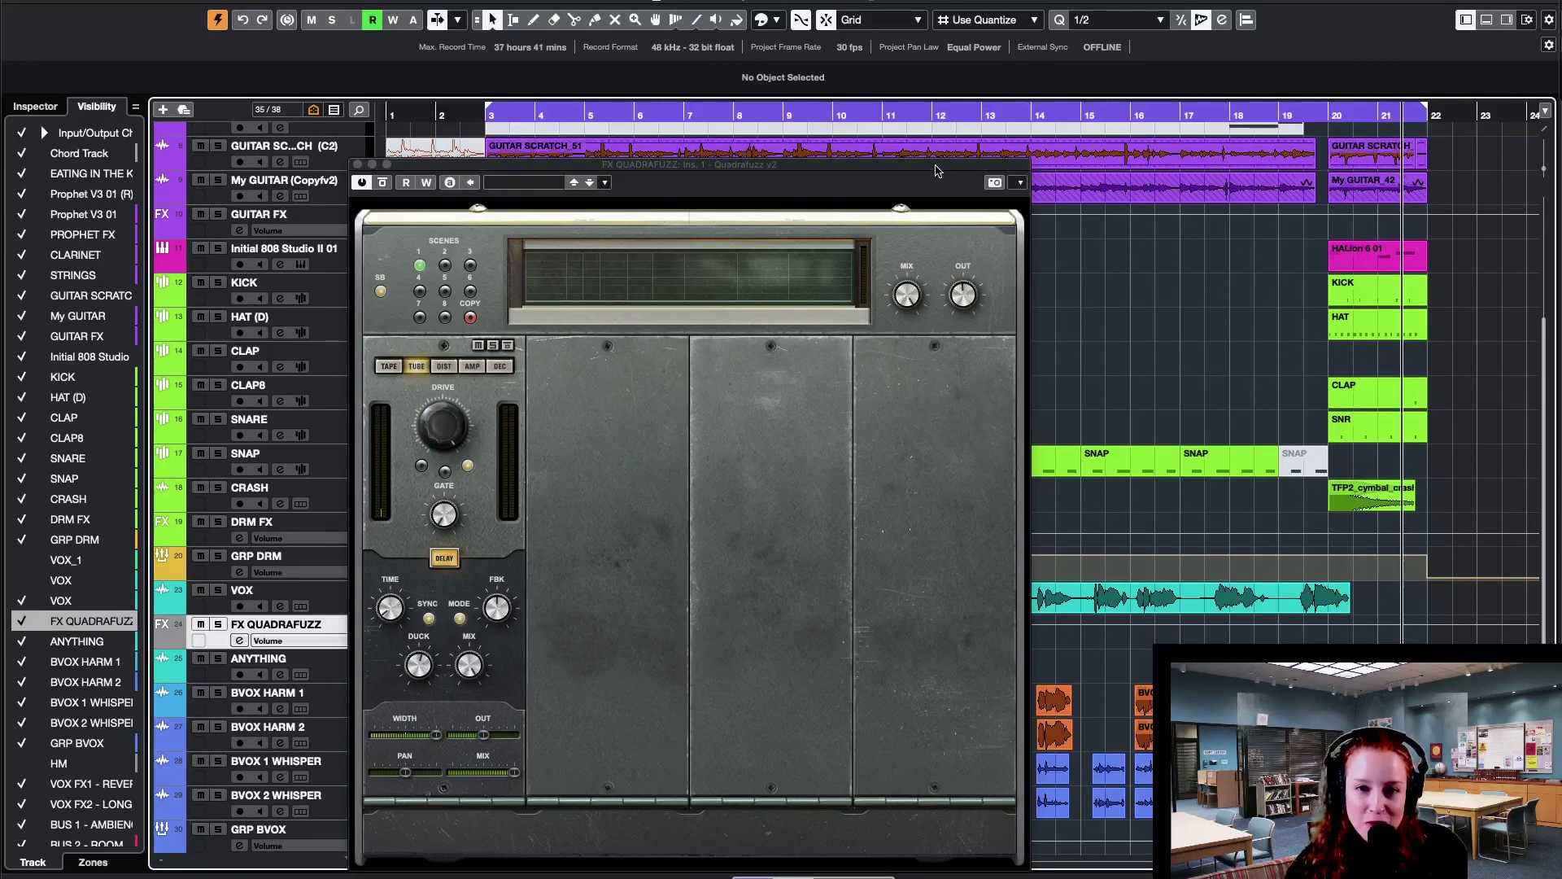